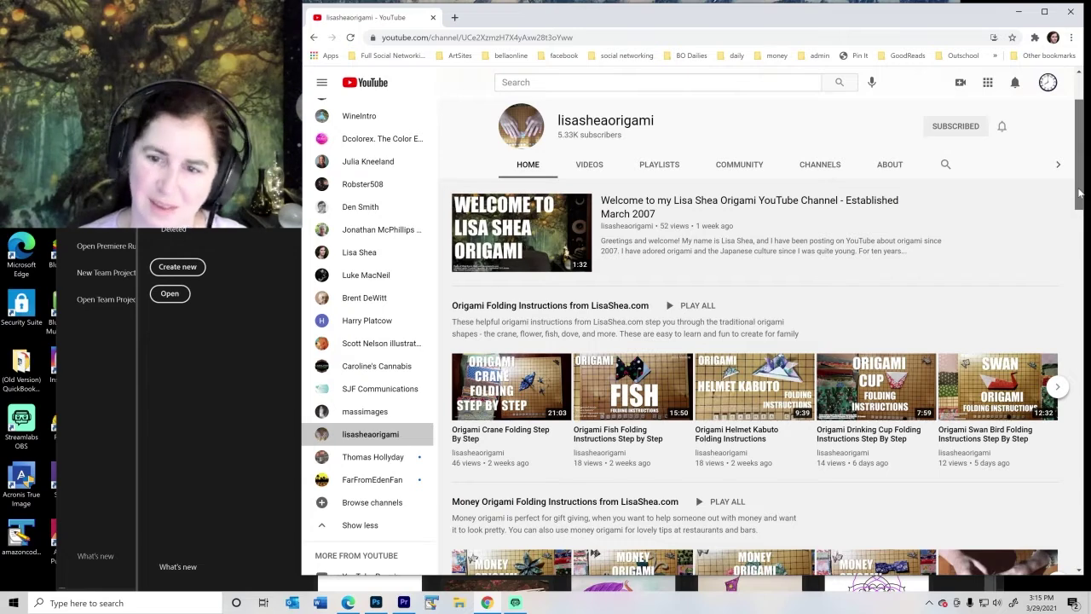
Step: Look through the origami channel's home page sections, from uploads and top videos back up to the money origami playlist
scroll(1079, 195, down, 8)
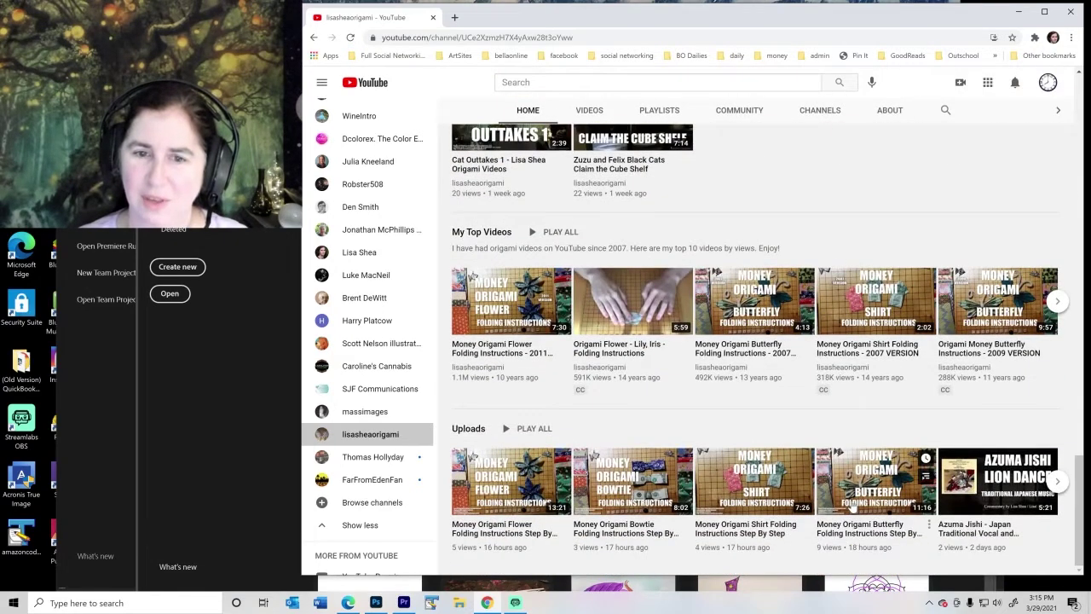
mouse_move(643, 327)
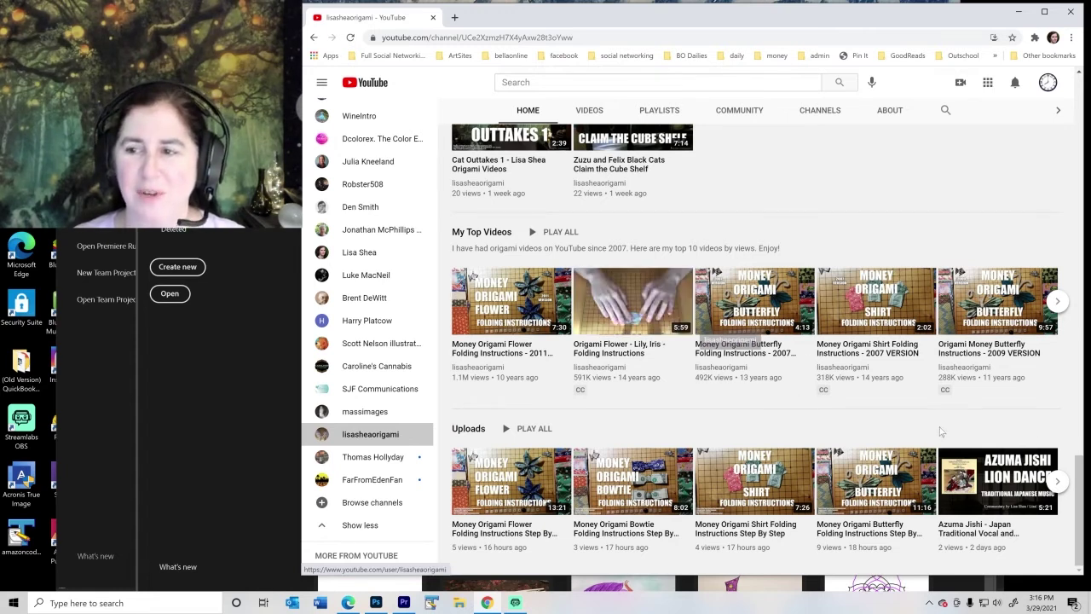
drag(1081, 474, 1087, 397)
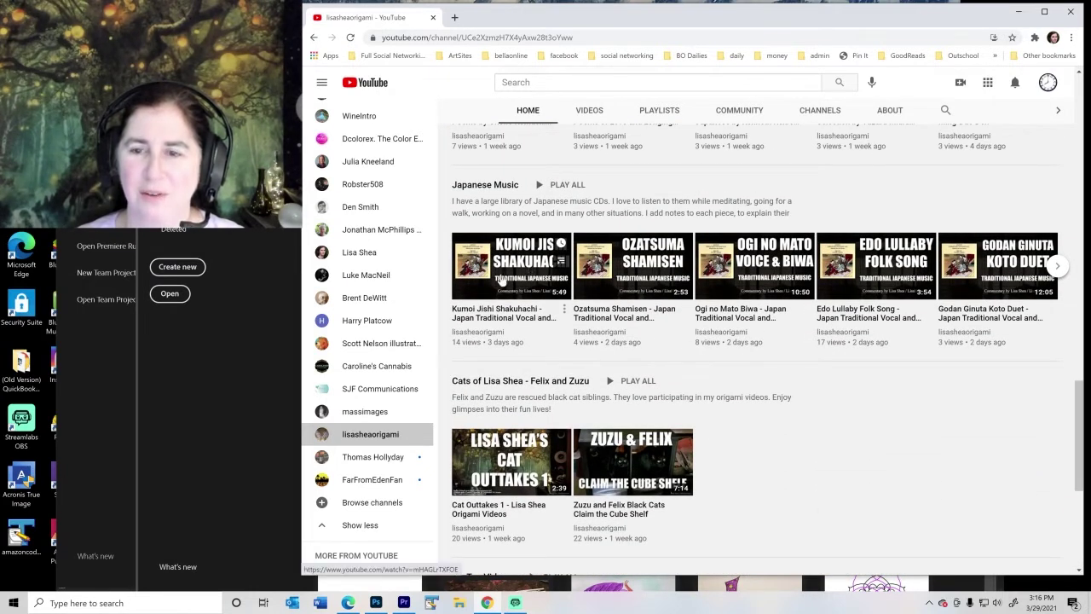
drag(1081, 423, 1082, 222)
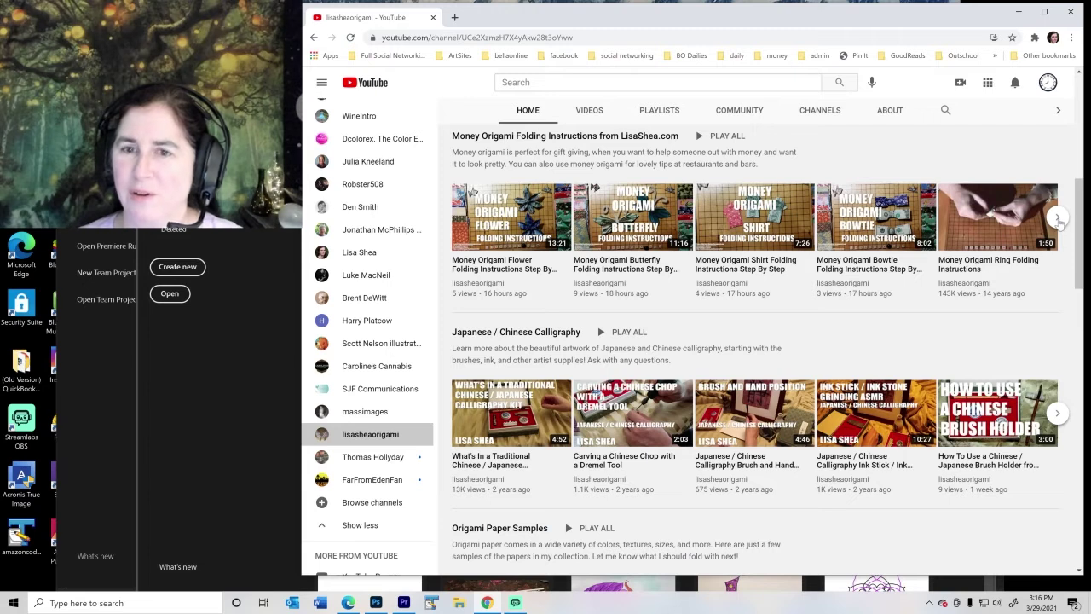
Step: Open the Money Origami Folding Instructions playlist, look through its videos, and return to the channel's home page
click(636, 139)
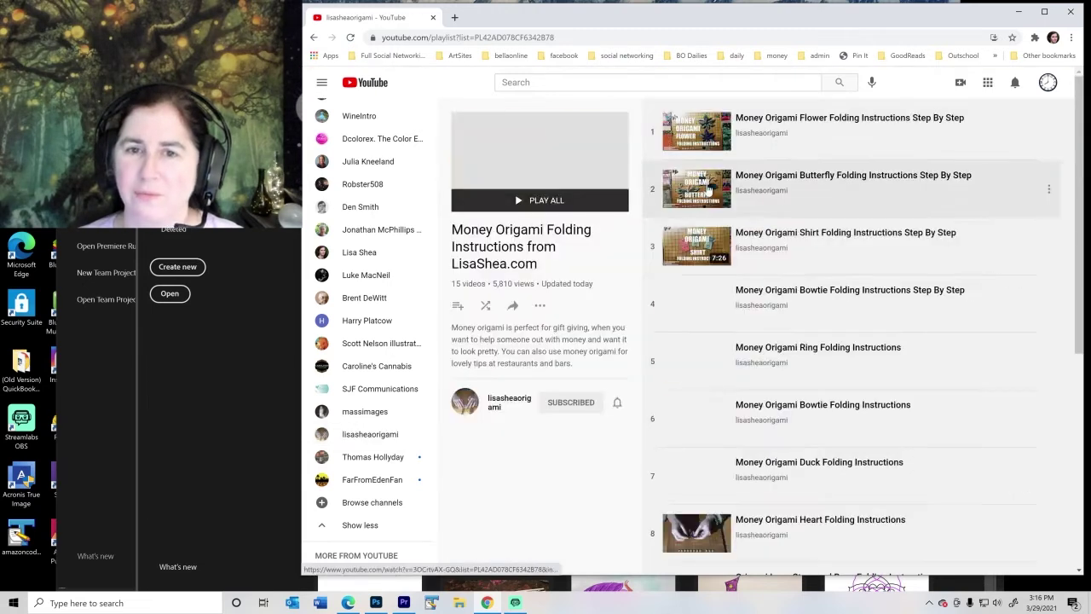
scroll(854, 423, down, 1)
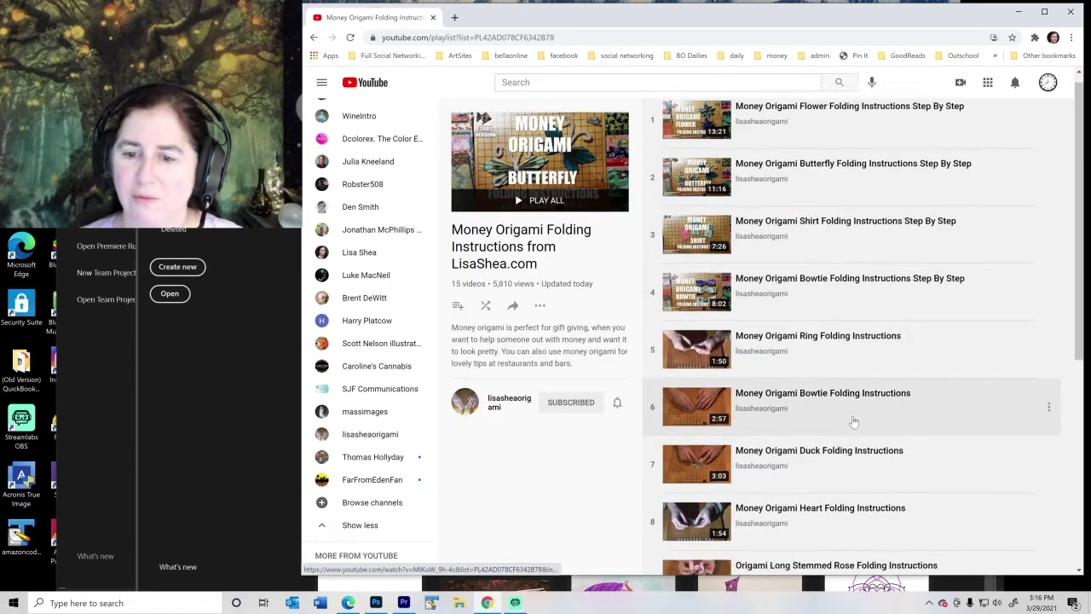
scroll(853, 422, down, 4)
scroll(854, 418, up, 4)
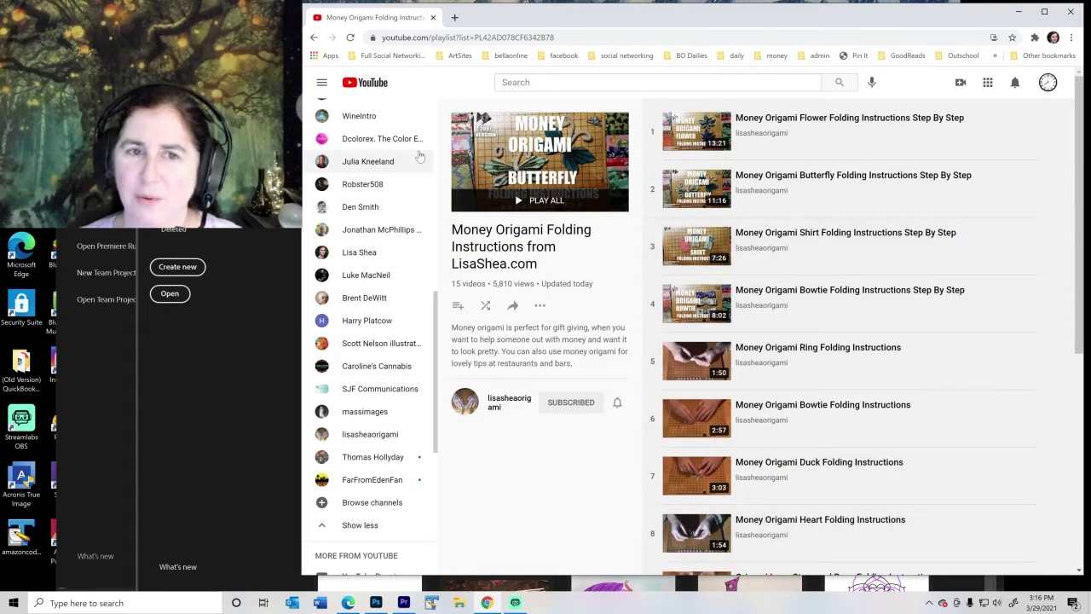
click(314, 37)
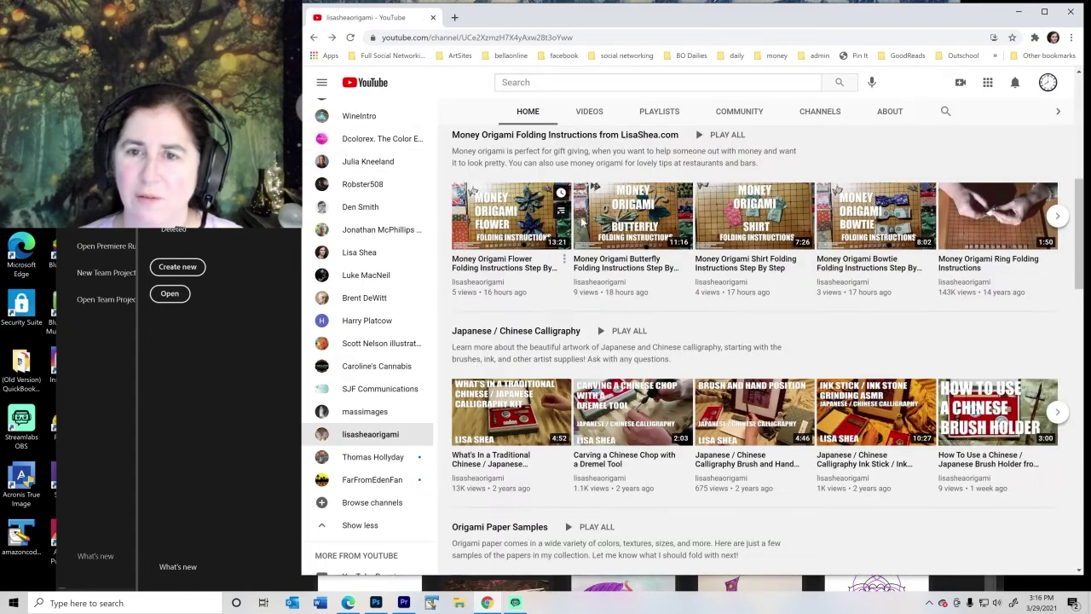
Step: Open the Origami Fish Folding Instructions video, read its full expanded description, and return to the channel's home page
scroll(583, 222, up, 3)
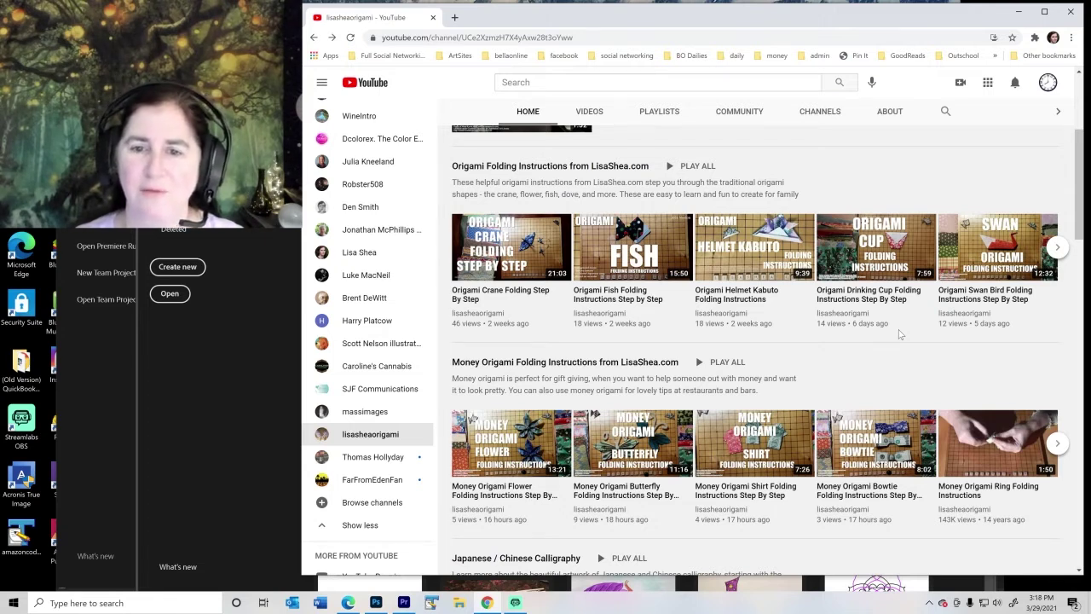
click(614, 294)
scroll(516, 312, down, 3)
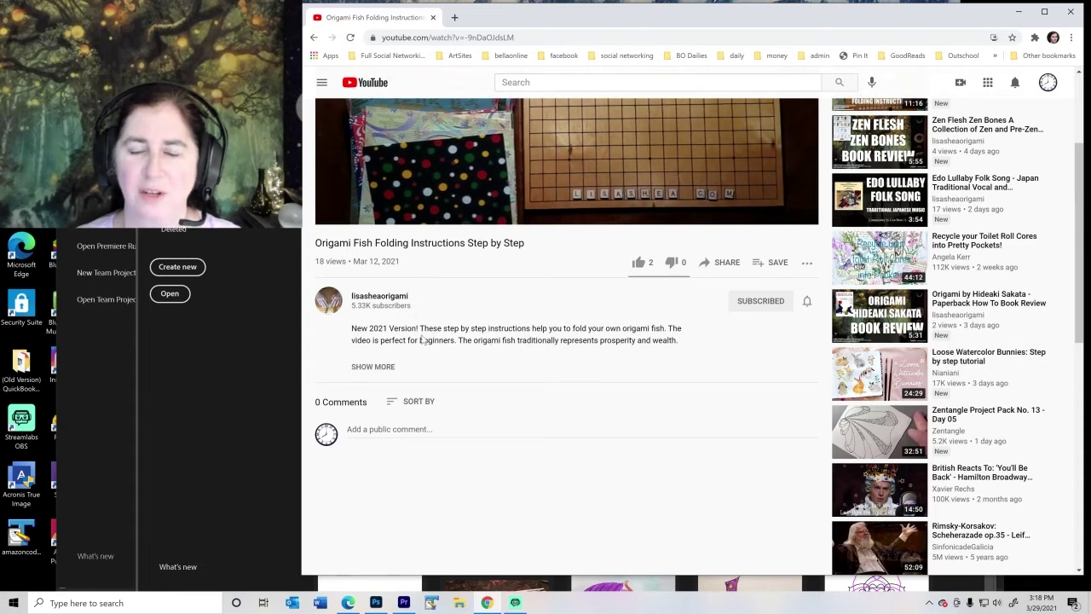
click(375, 367)
scroll(382, 369, down, 2)
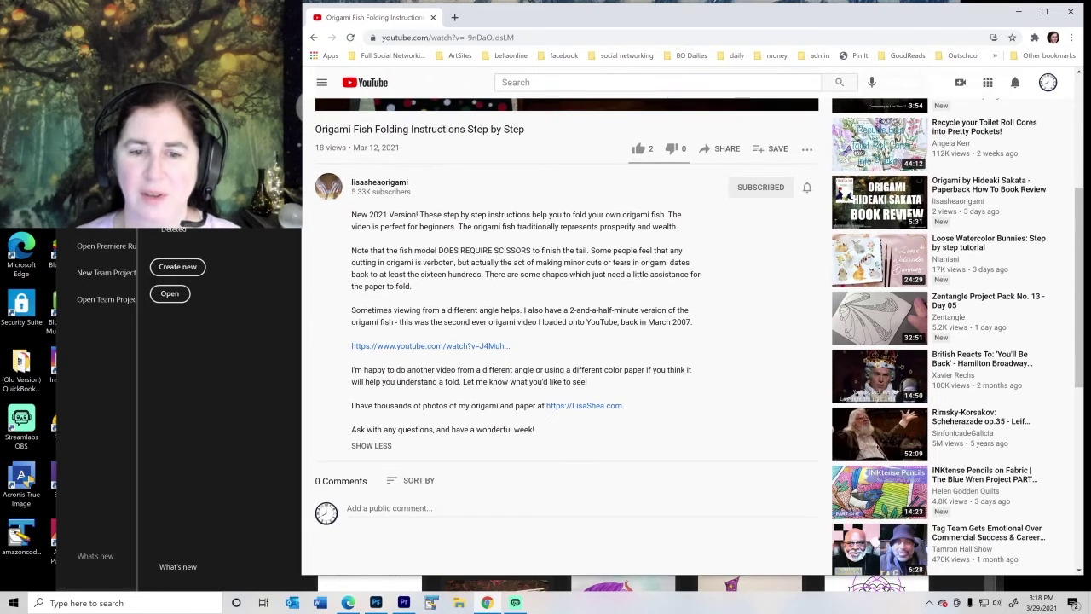
scroll(460, 421, up, 2)
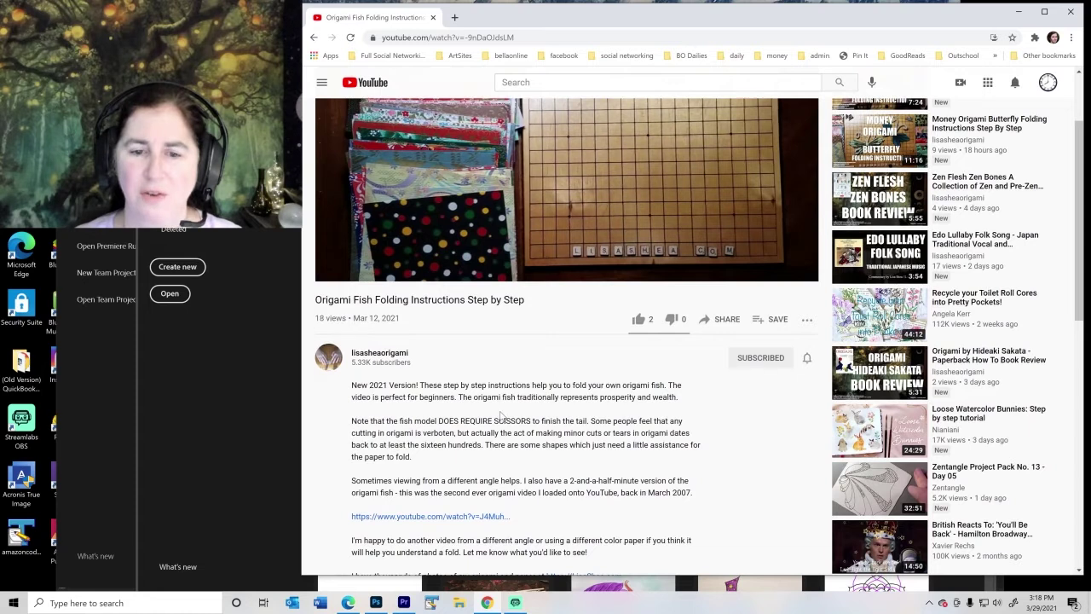
scroll(501, 416, down, 1)
scroll(417, 474, down, 1)
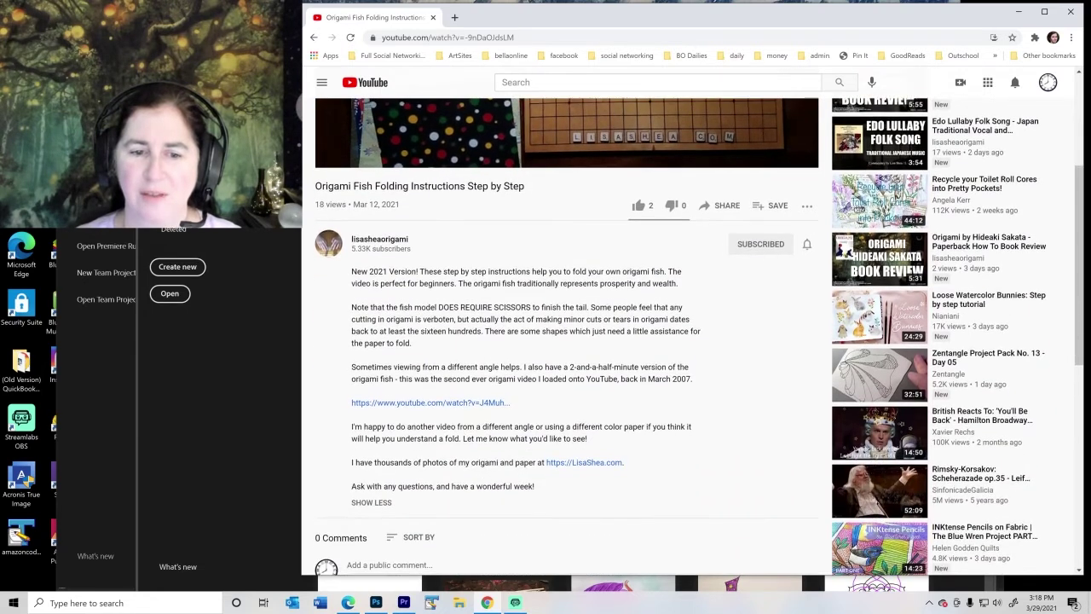
scroll(442, 499, up, 1)
scroll(511, 384, up, 2)
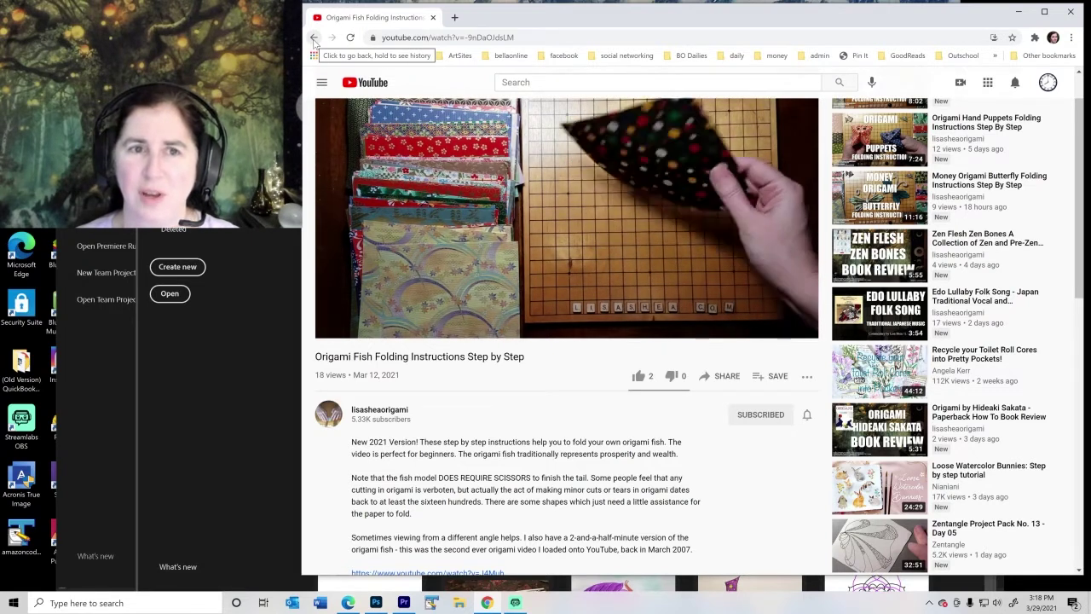
click(314, 37)
Step: Open the Money Origami Butterfly Folding Instructions video and read its full description down to the hashtags
scroll(991, 430, down, 3)
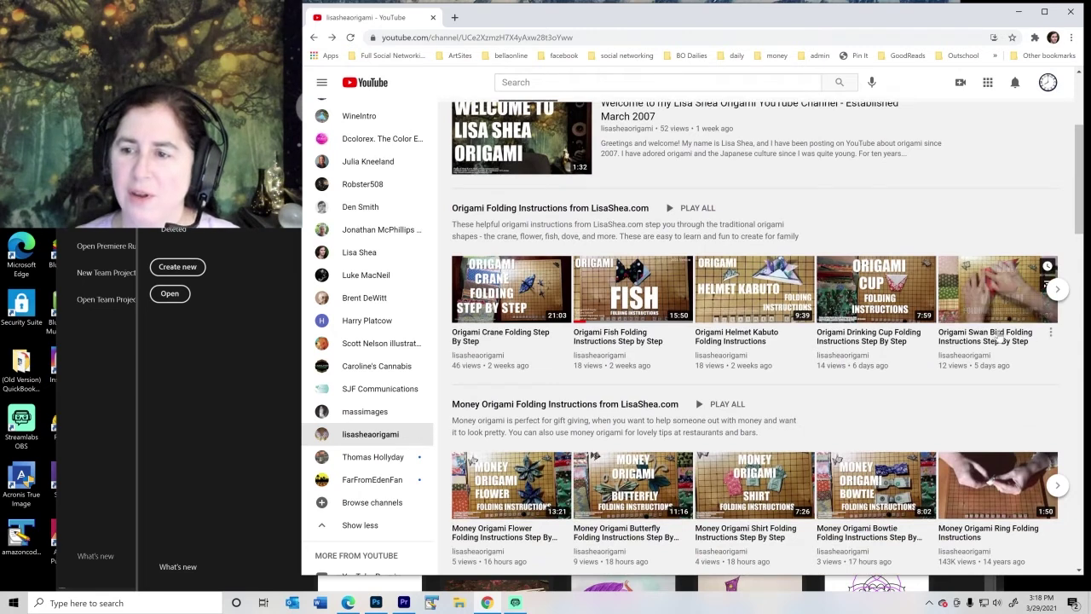
scroll(701, 375, down, 2)
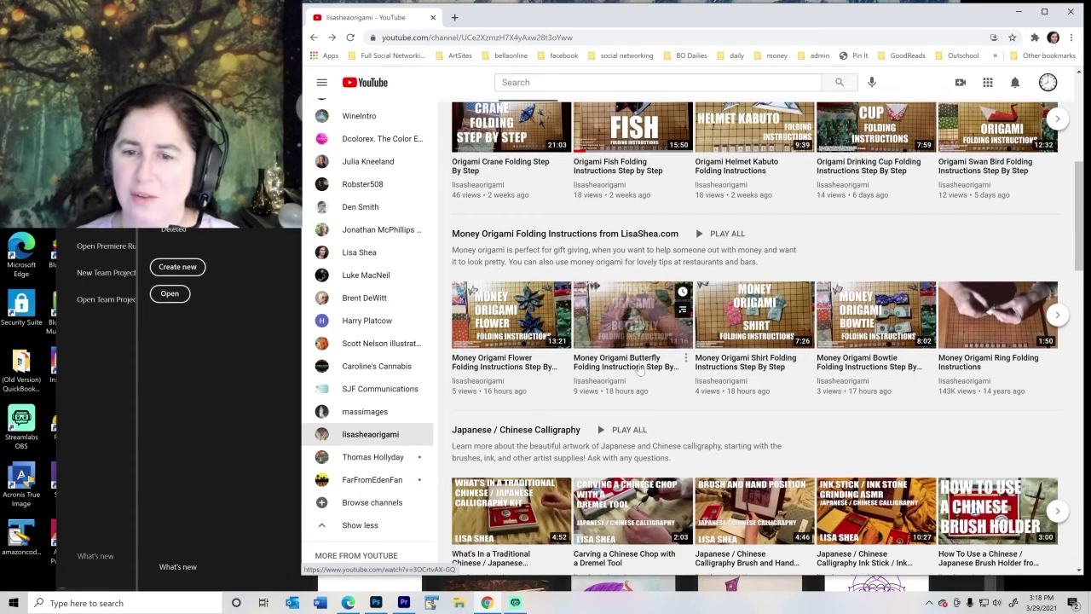
click(635, 315)
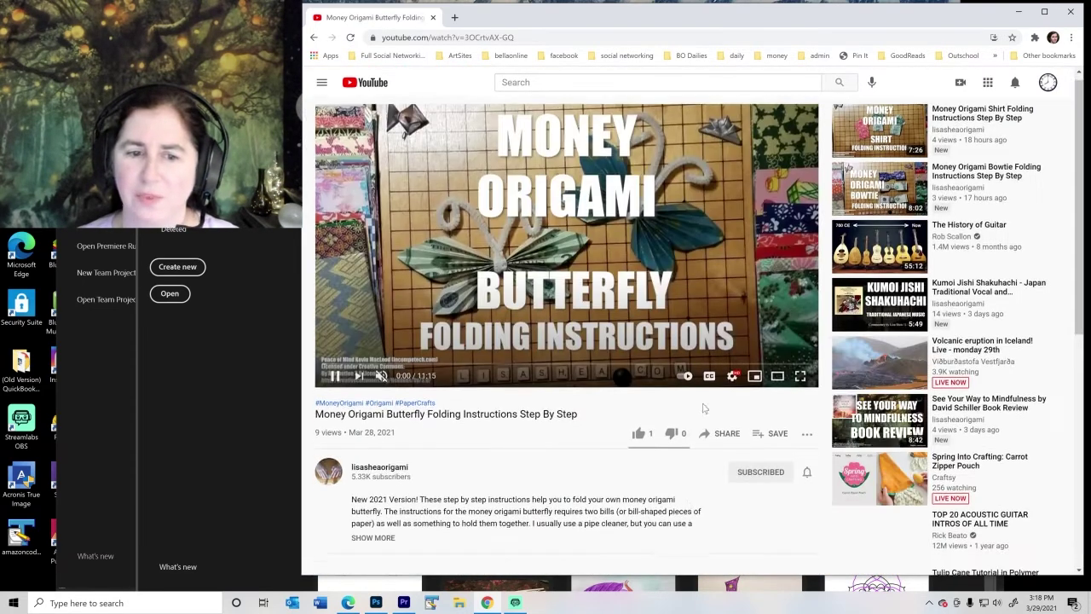
scroll(678, 389, down, 2)
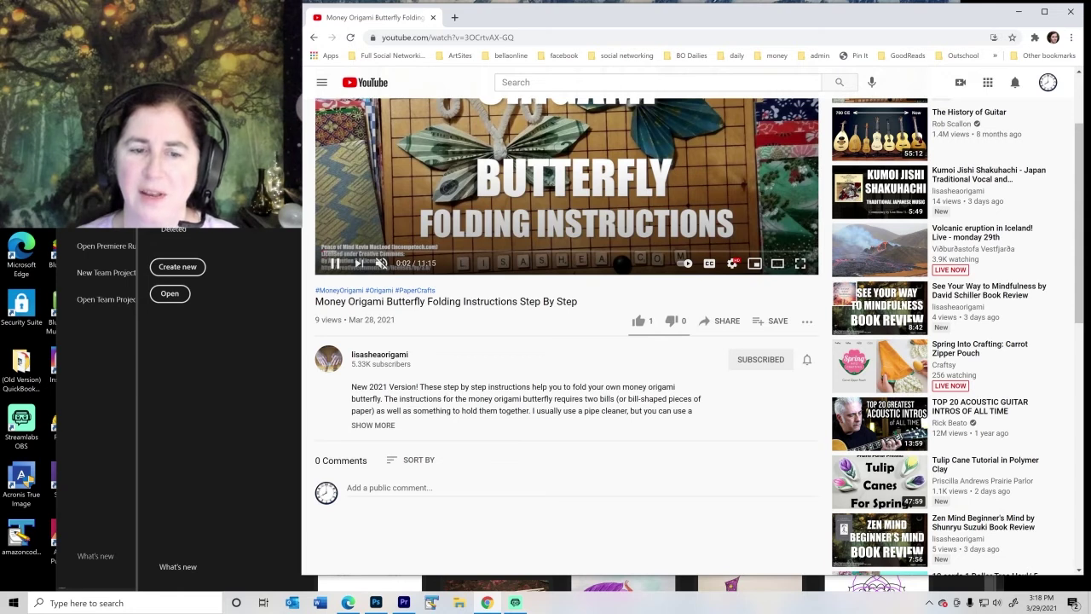
click(374, 425)
scroll(601, 413, down, 3)
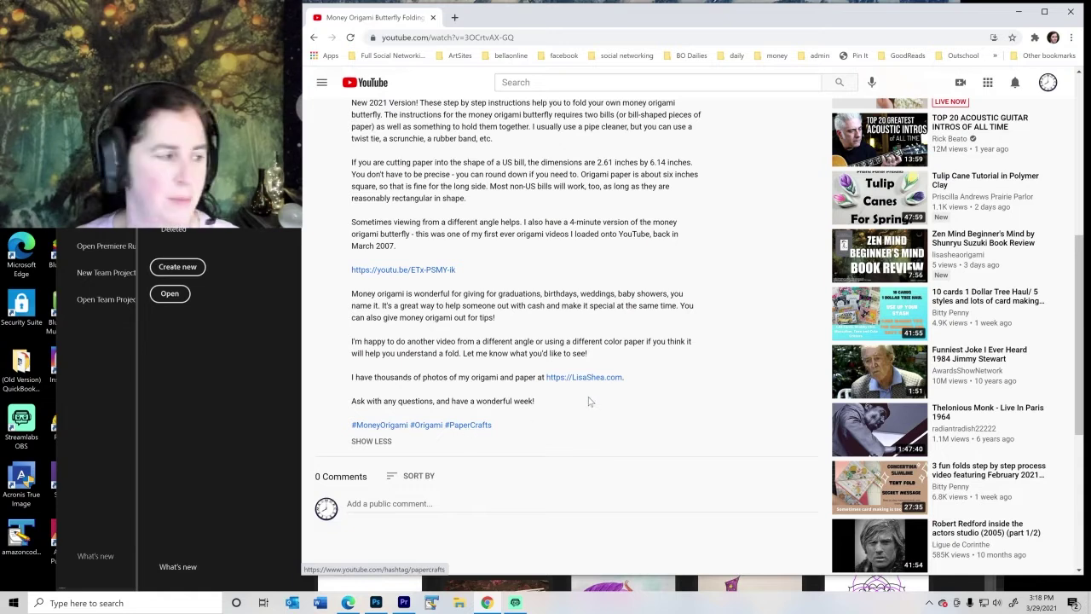
scroll(562, 412, up, 4)
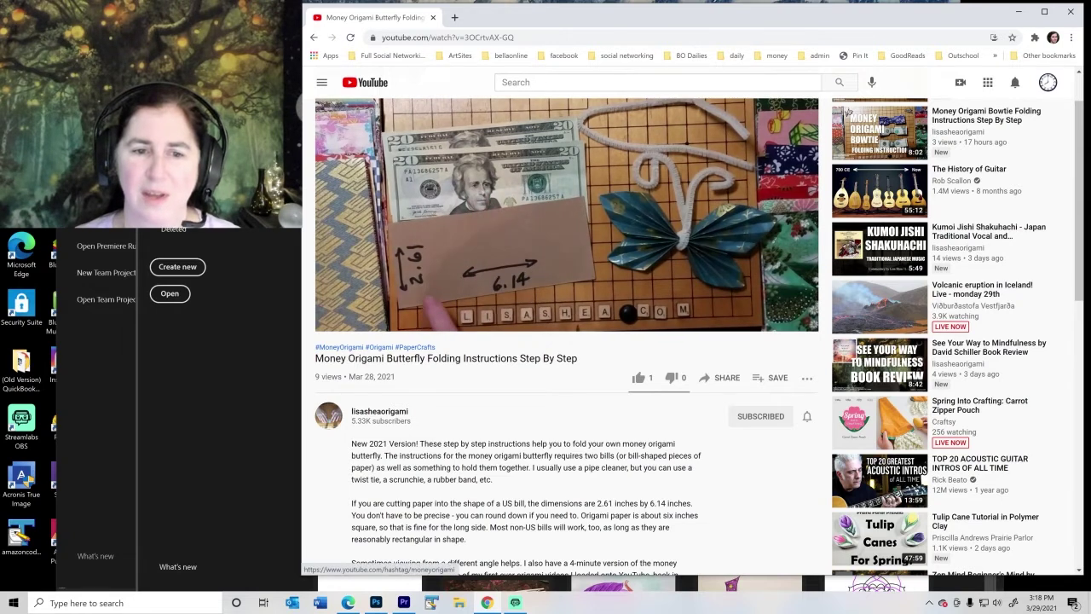
scroll(435, 437, down, 4)
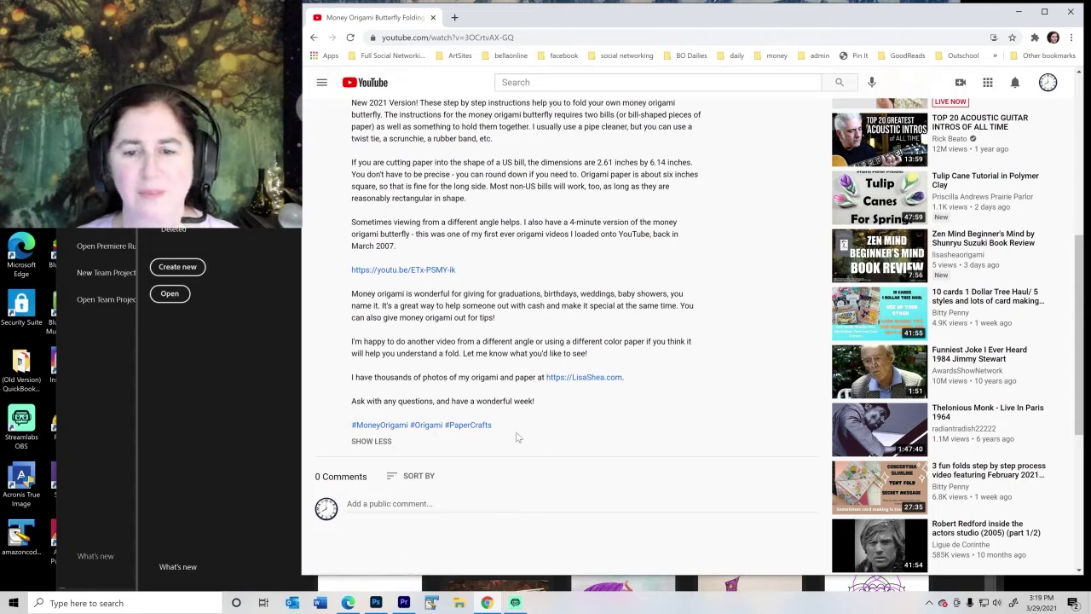
scroll(516, 436, up, 4)
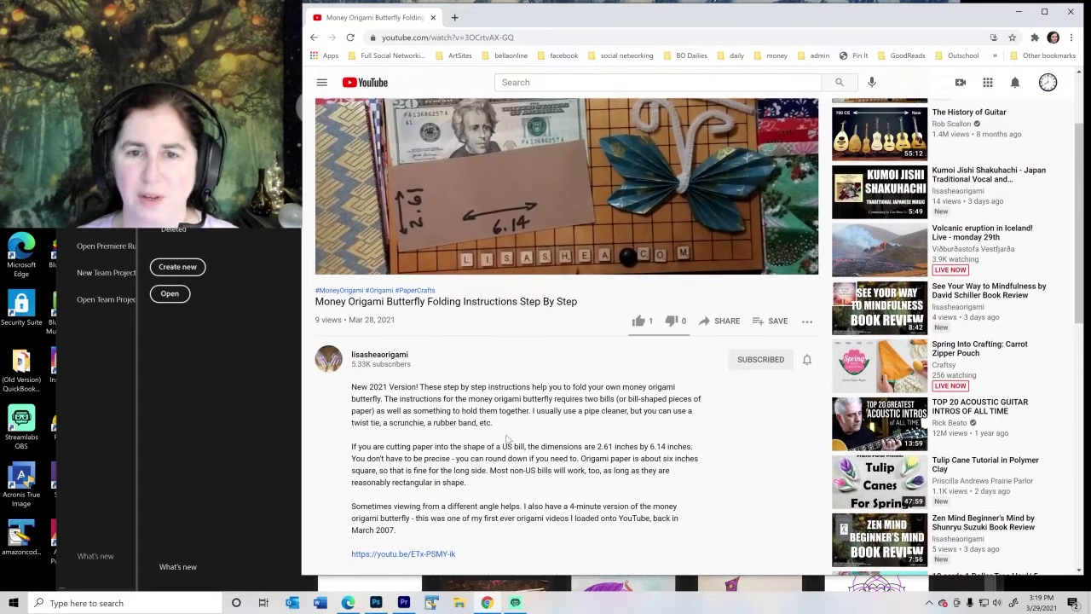
scroll(511, 439, up, 2)
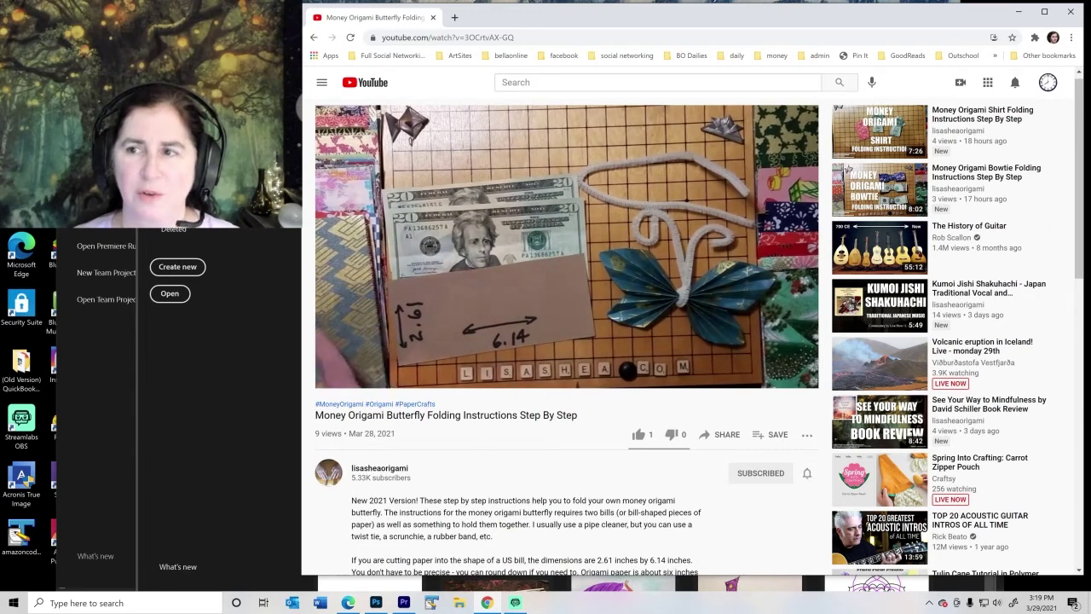
Step: Open the signed-in account's own Worcester MA Info channel page and adjust the browser window's position and height
click(1051, 85)
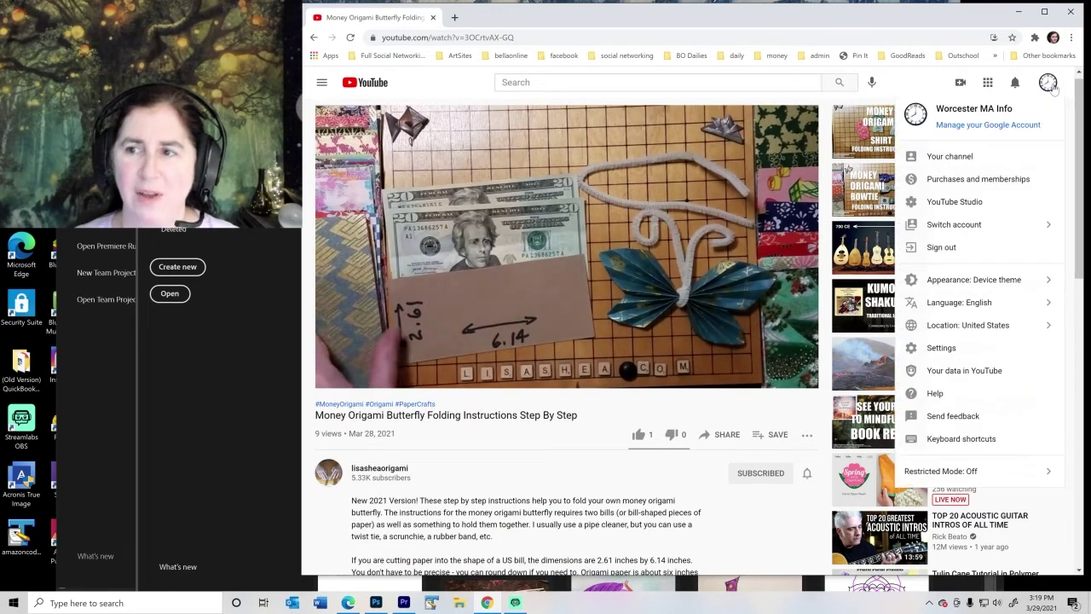
click(953, 156)
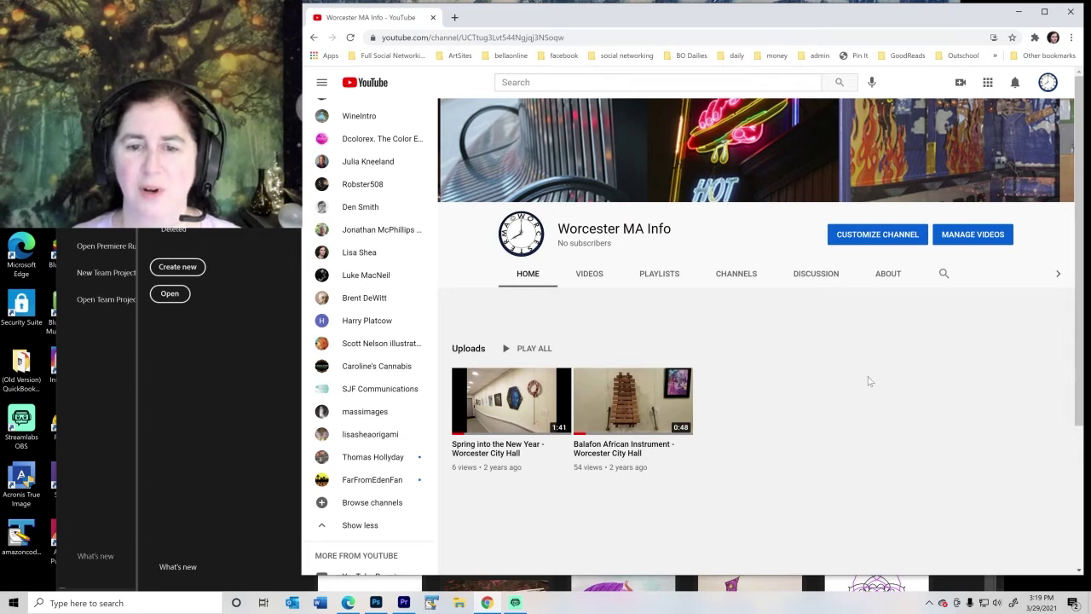
drag(929, 20, 918, 20)
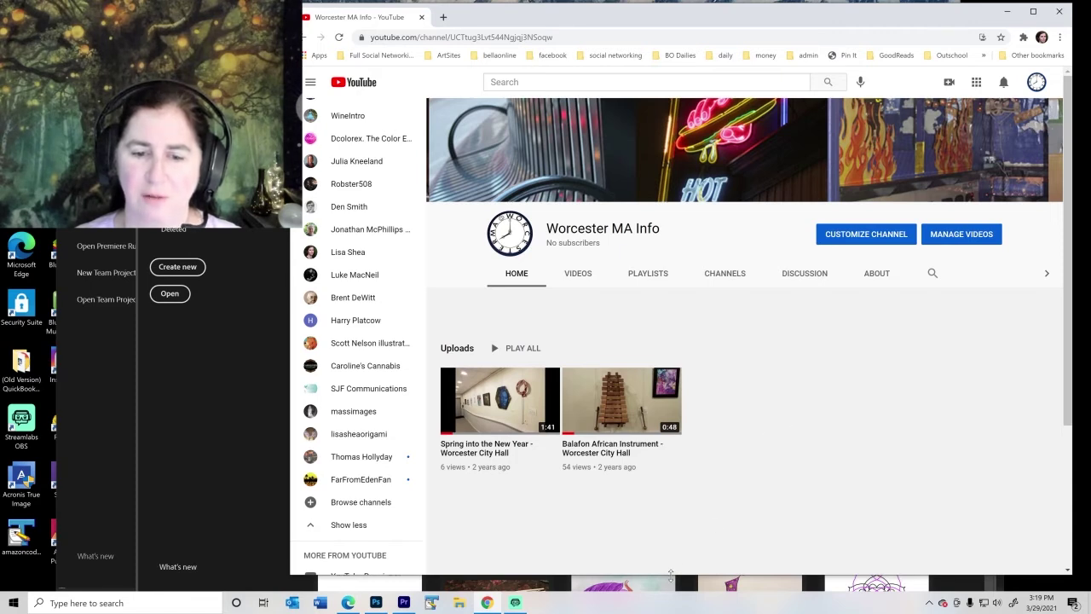
drag(671, 576, 671, 587)
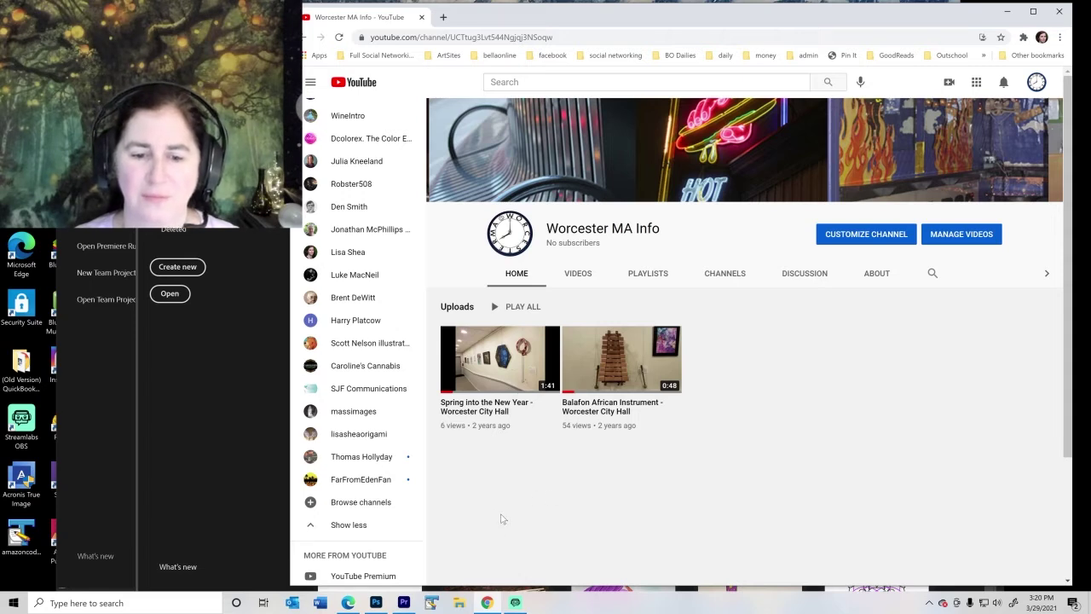
Step: Switch to Premiere Pro and reposition its main window and home screen clear of the webcam area
click(404, 603)
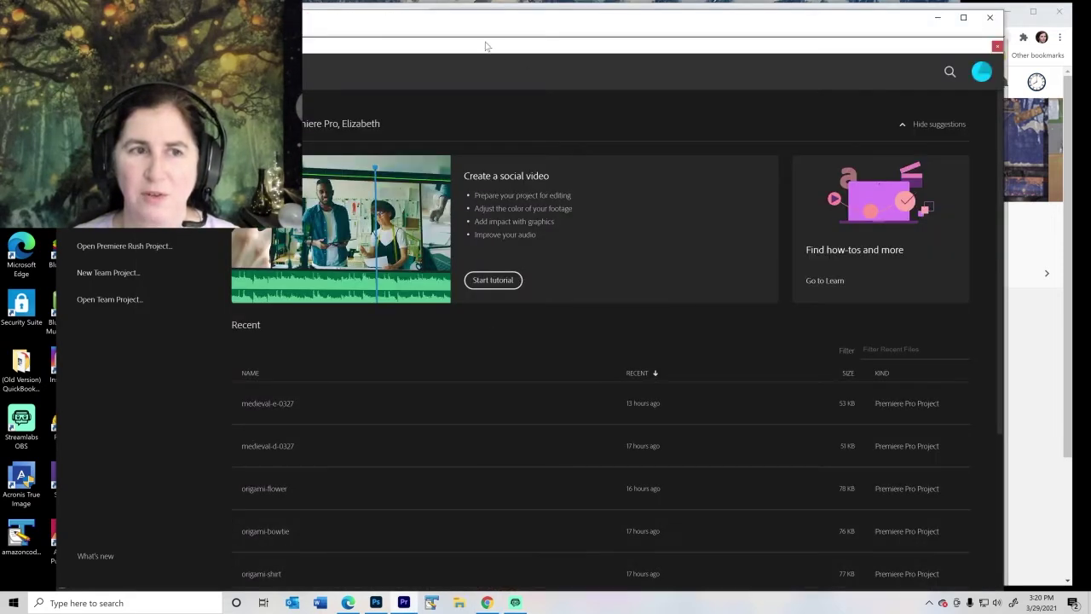
drag(502, 21, 540, 13)
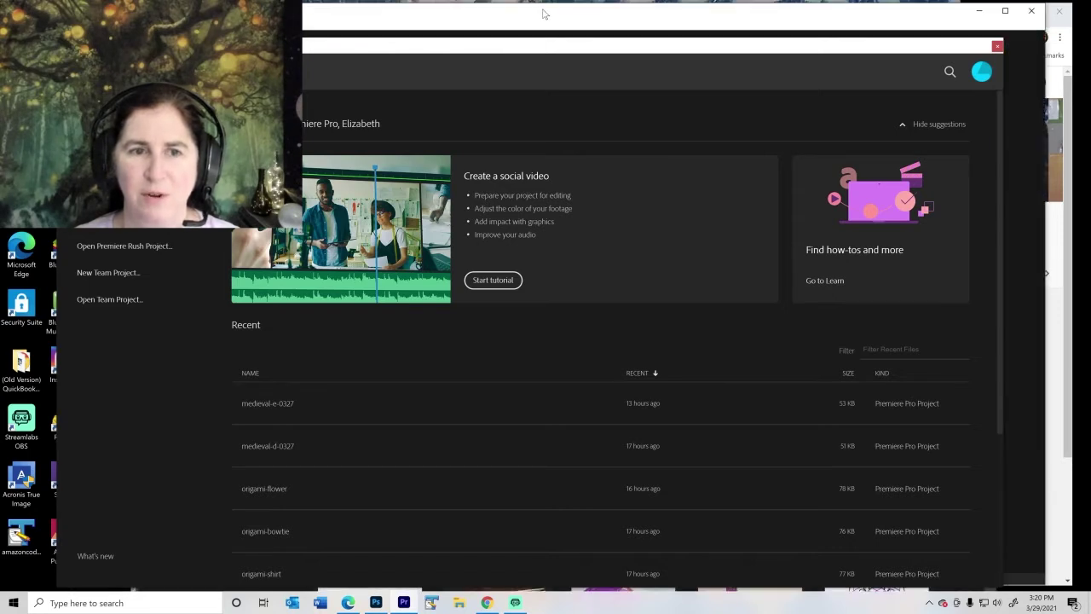
drag(509, 46, 564, 32)
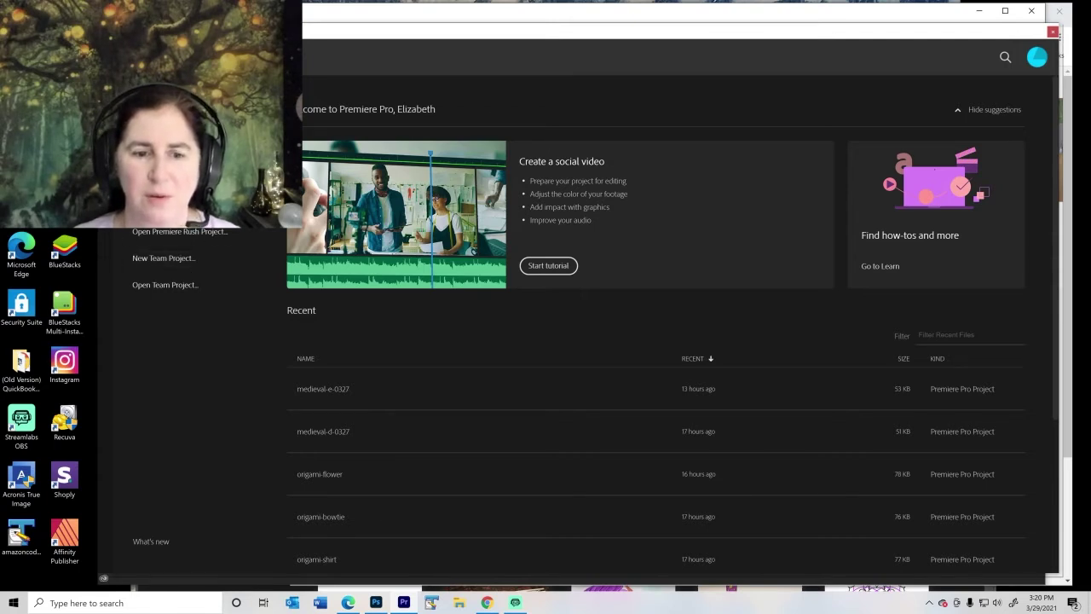
Step: Create a new project named worcestermabook in the d0325-worcestermabook folder under _yr2021 on the photos (E:) drive
click(163, 174)
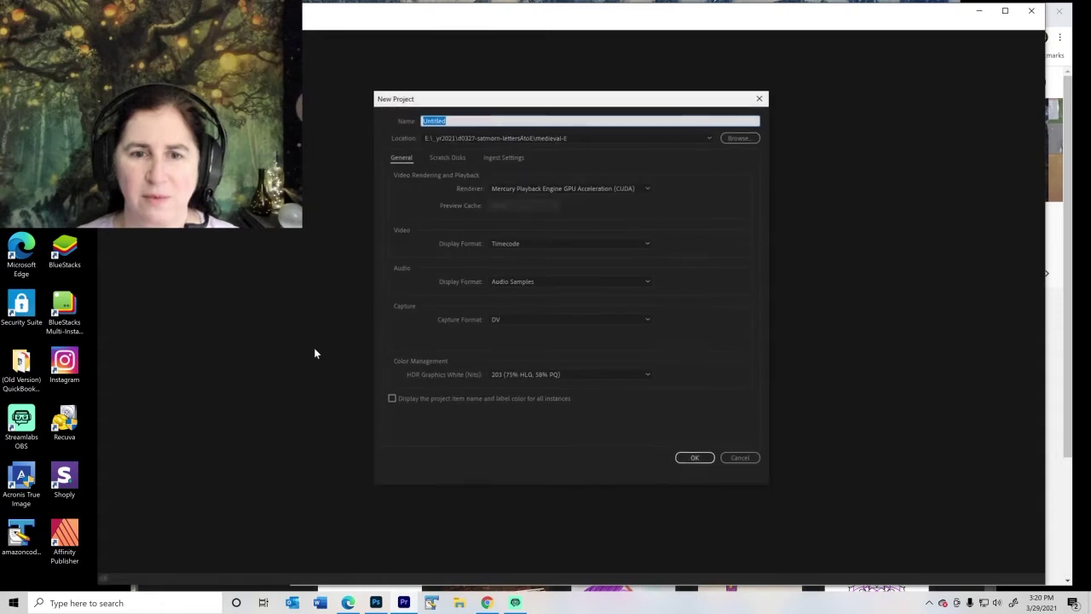
click(740, 138)
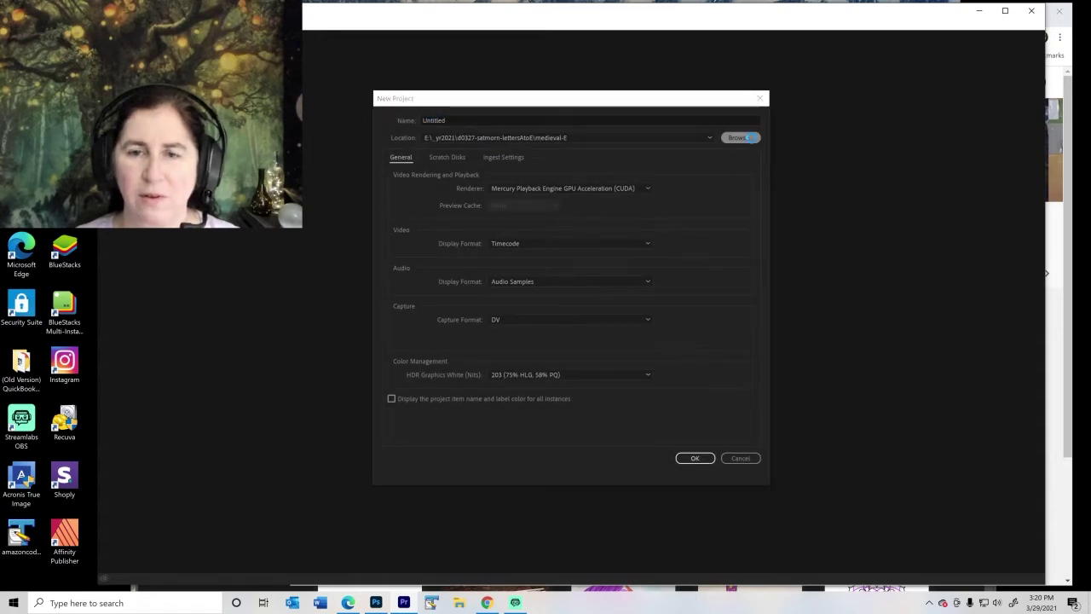
click(456, 109)
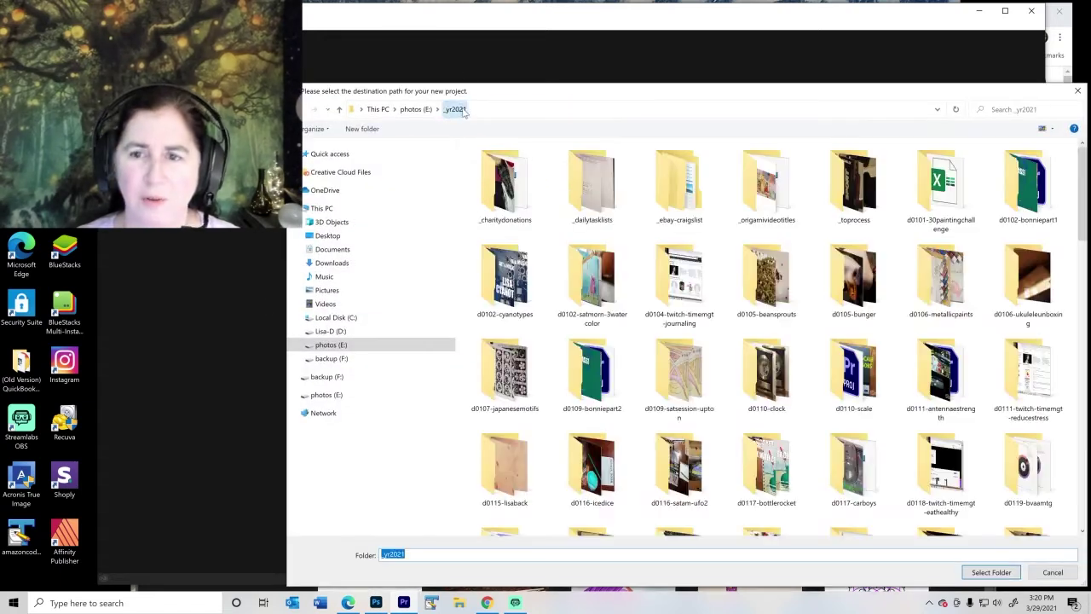
drag(1083, 223, 1084, 527)
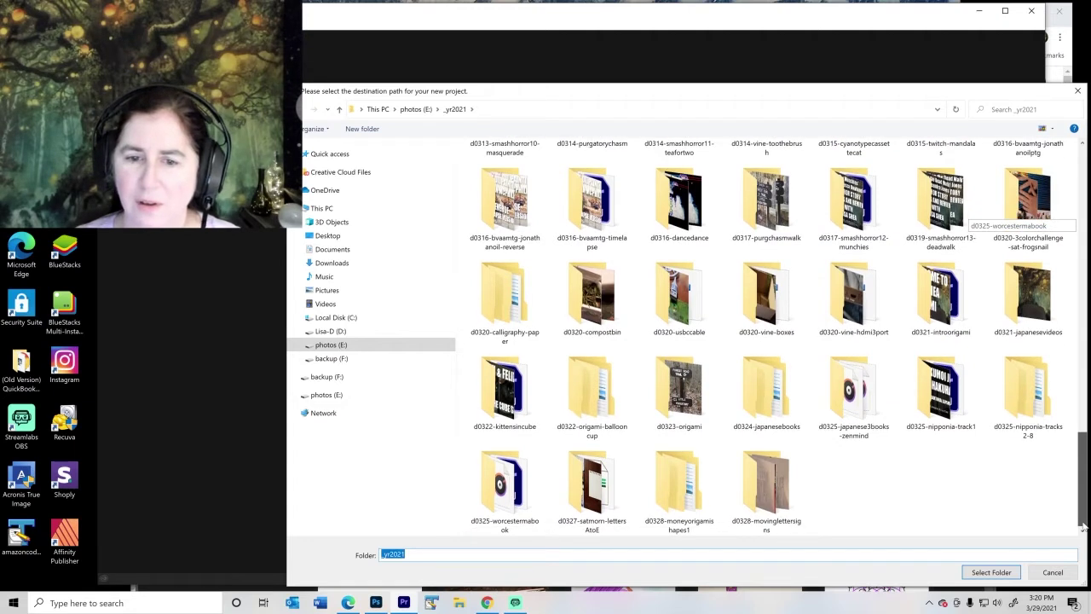
double_click(505, 486)
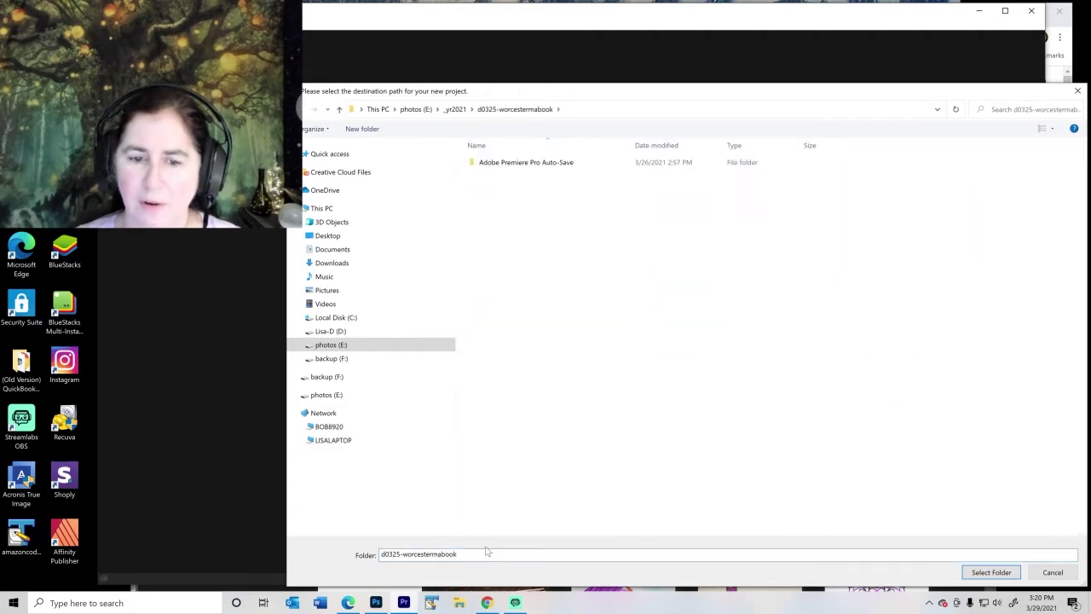
click(974, 577)
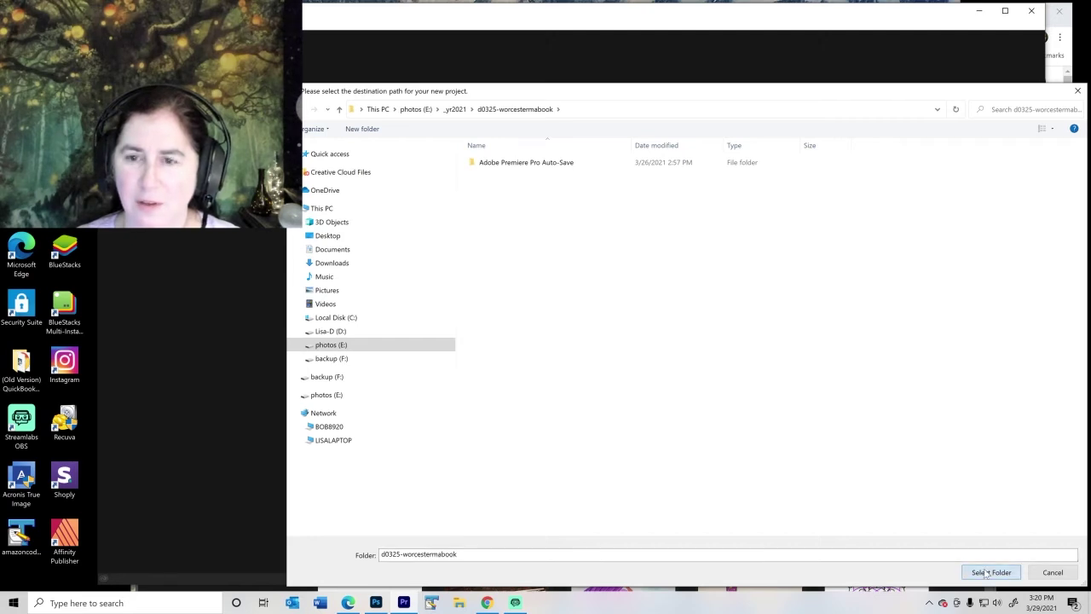
drag(516, 122, 393, 125)
text(worcestermabook)
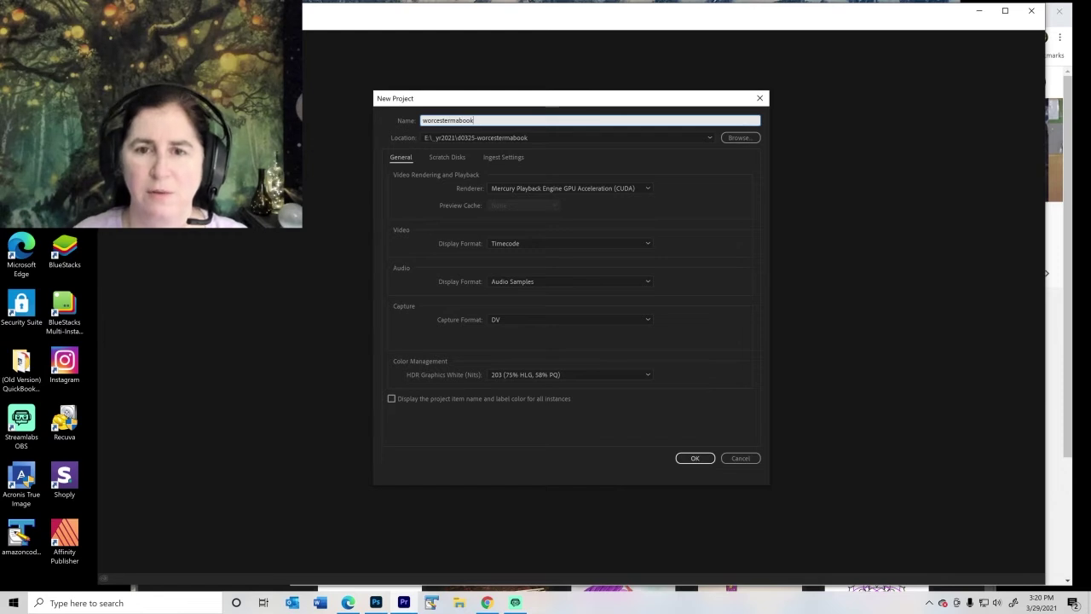
click(694, 458)
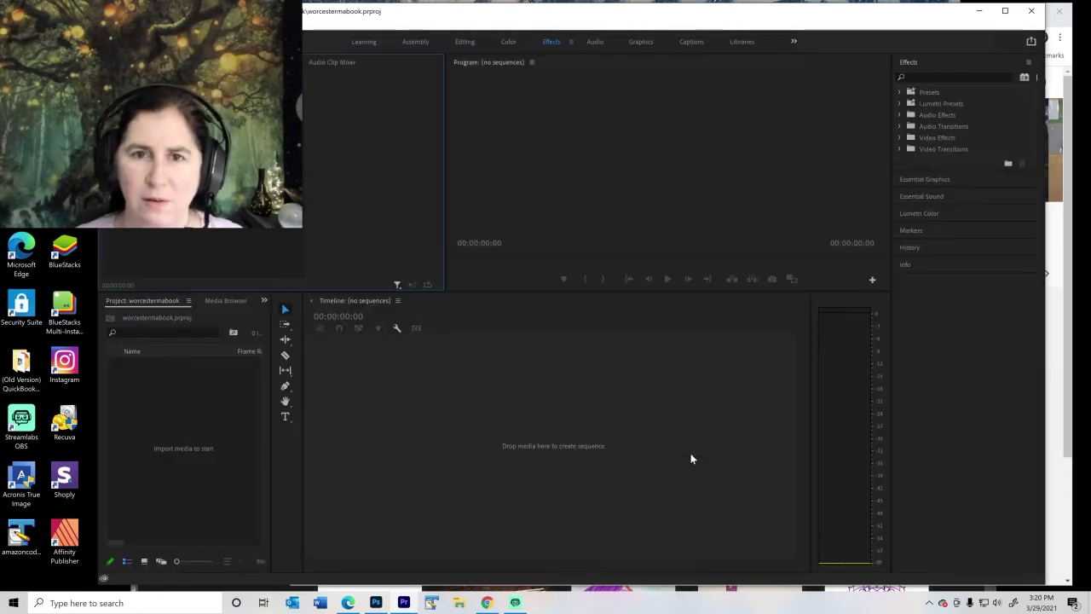
Step: Import zoom_0.mp4 from the d0325-worcestermabook folder and create a sequence from it in the timeline
double_click(201, 416)
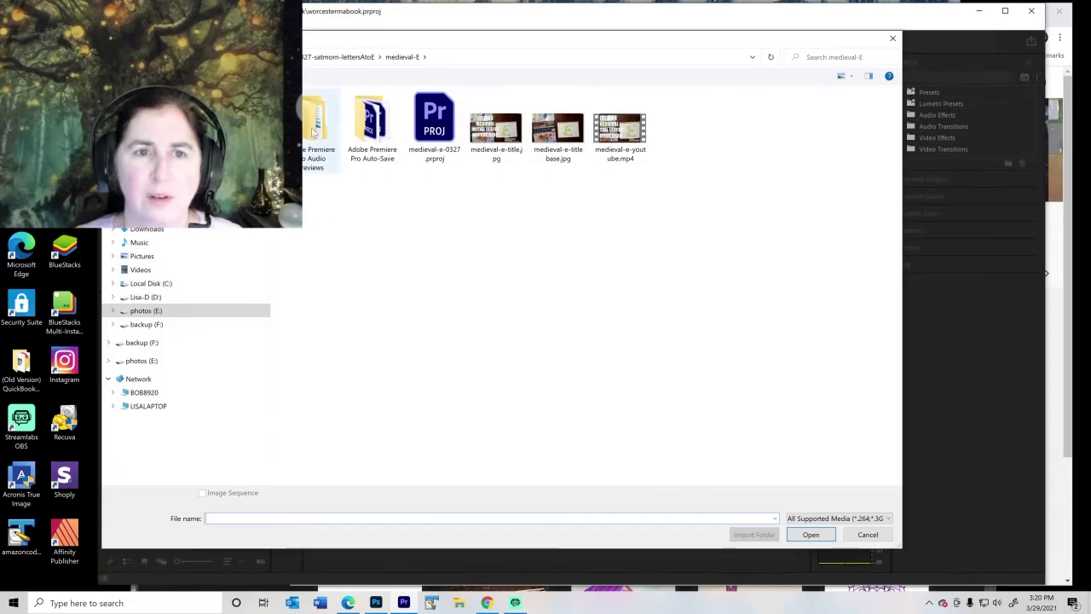
click(264, 57)
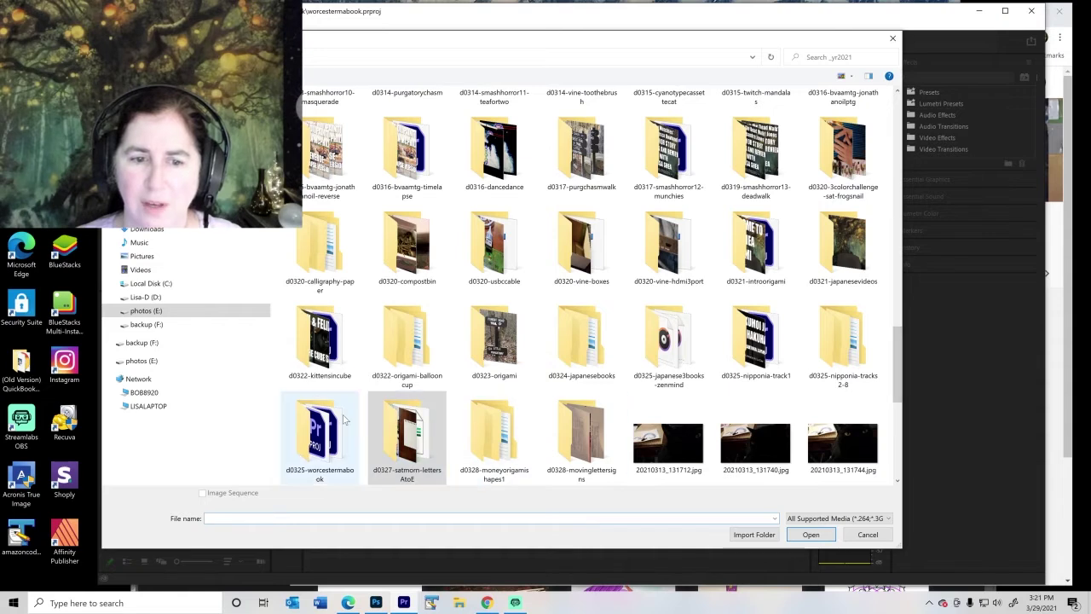
double_click(320, 435)
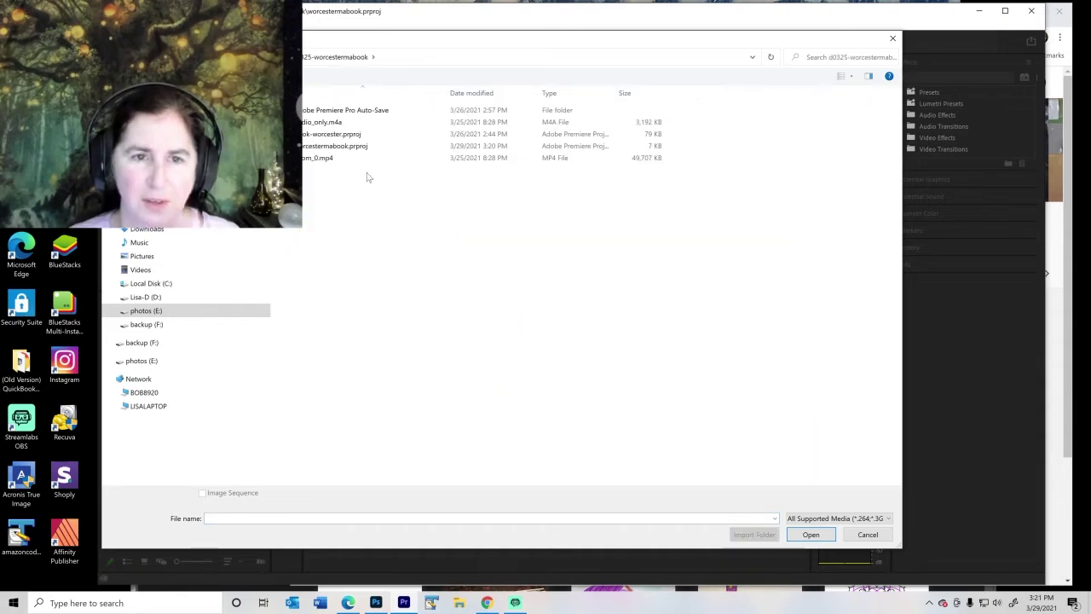
double_click(335, 161)
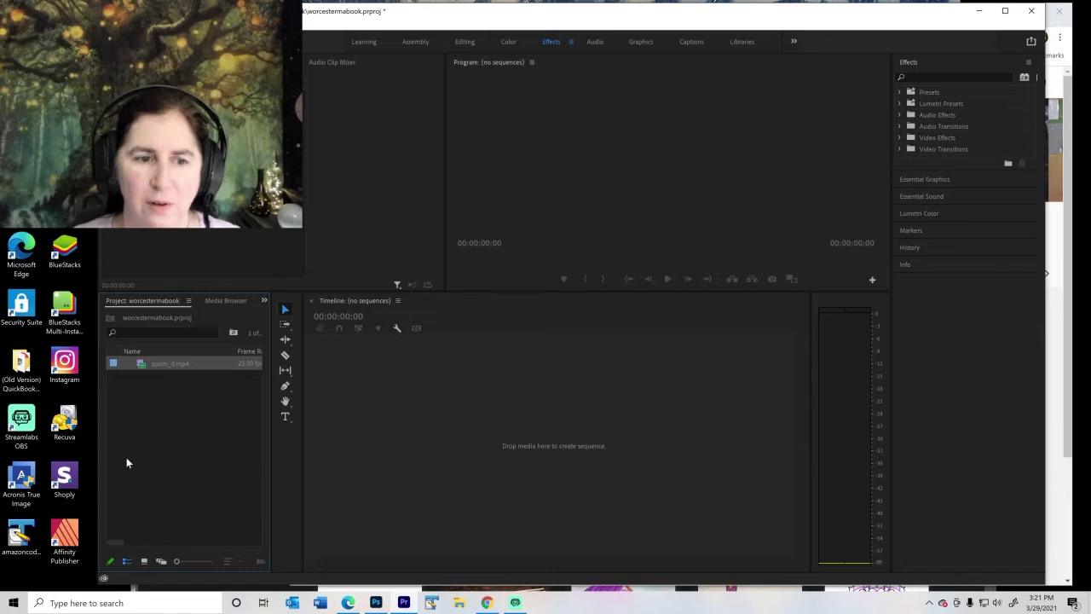
drag(166, 366, 384, 388)
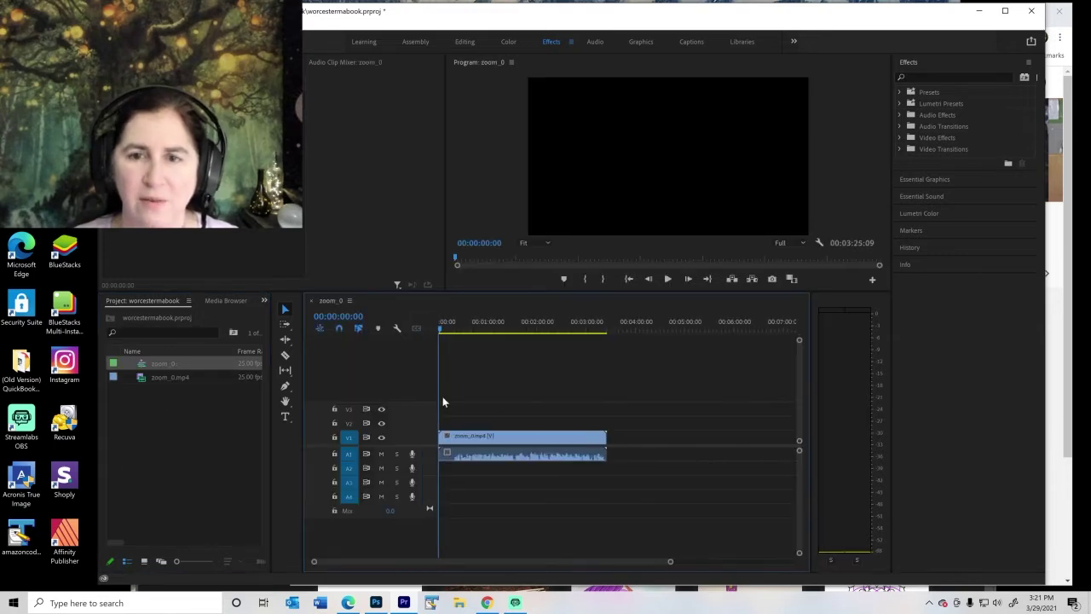
Step: Preview the zoom_0.mp4 clip and shift it about 13 seconds later, leaving a gap at the sequence start
click(492, 331)
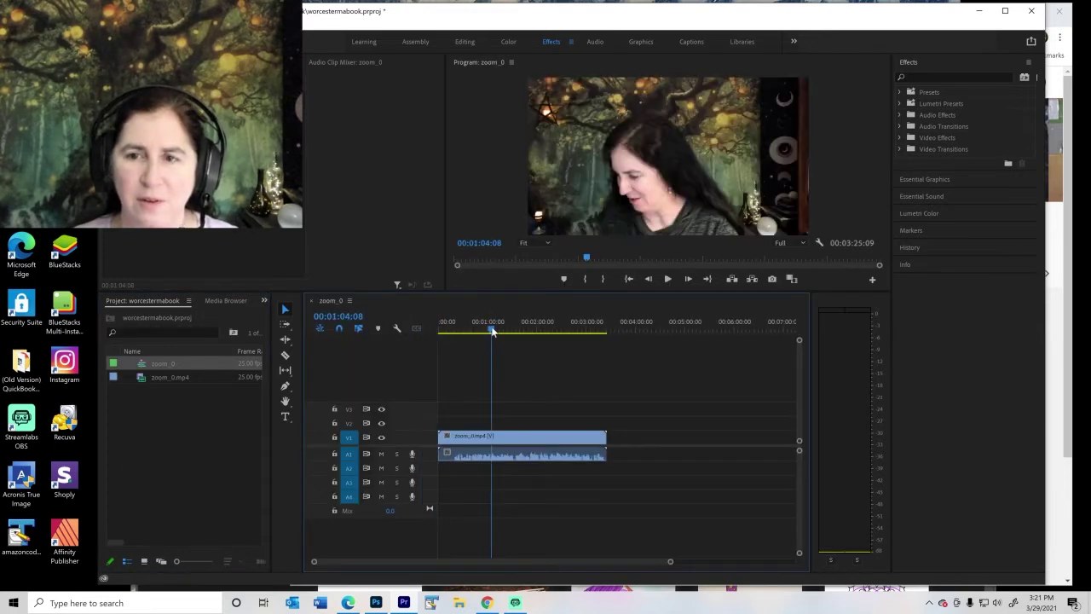
drag(492, 330, 436, 329)
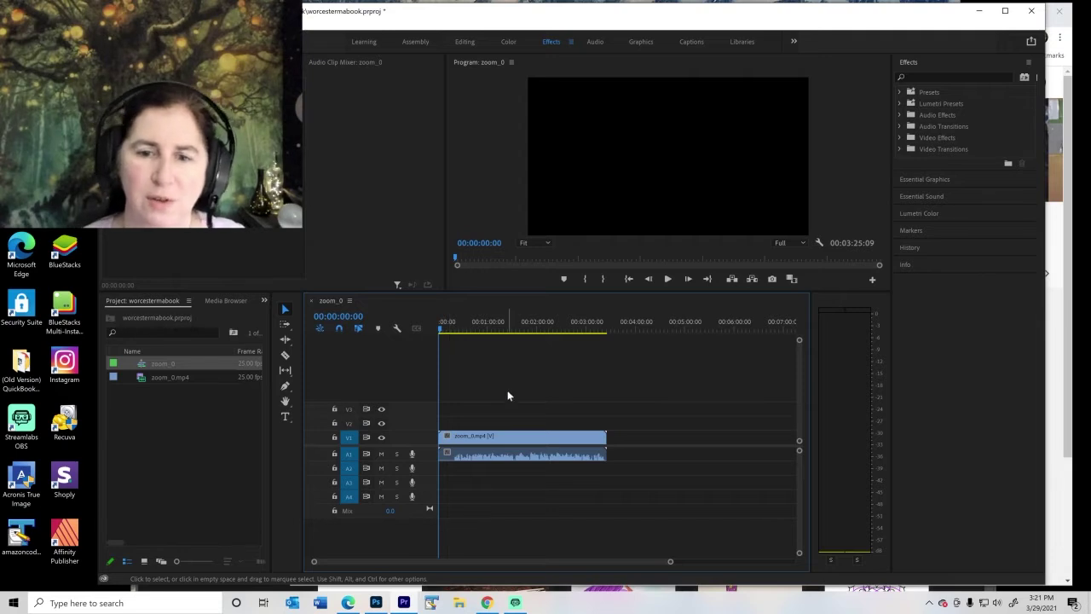
drag(671, 563, 638, 562)
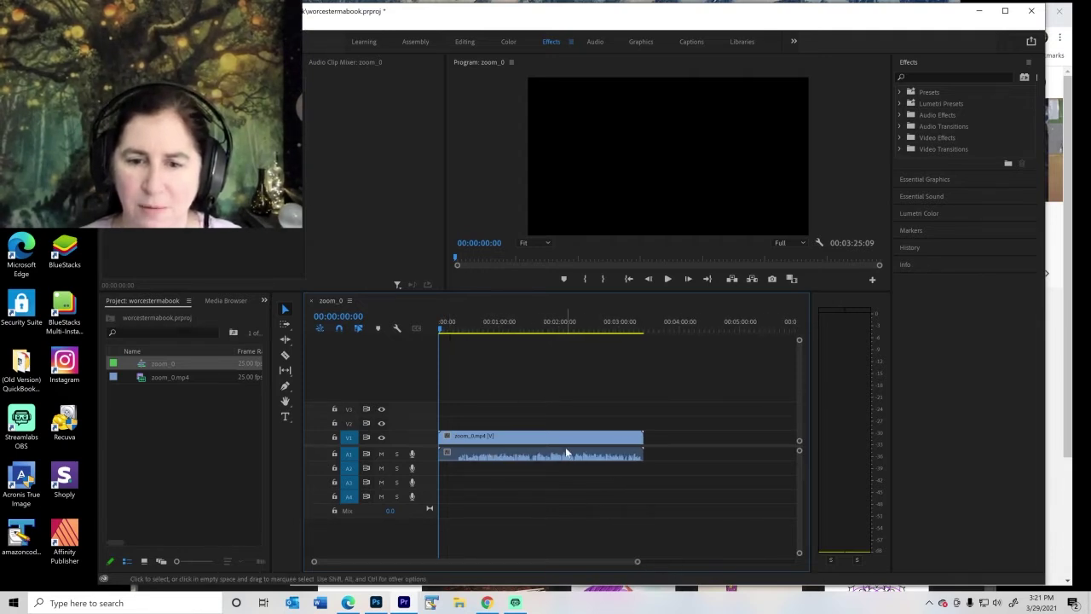
click(441, 329)
drag(441, 329, 438, 331)
drag(537, 444, 546, 441)
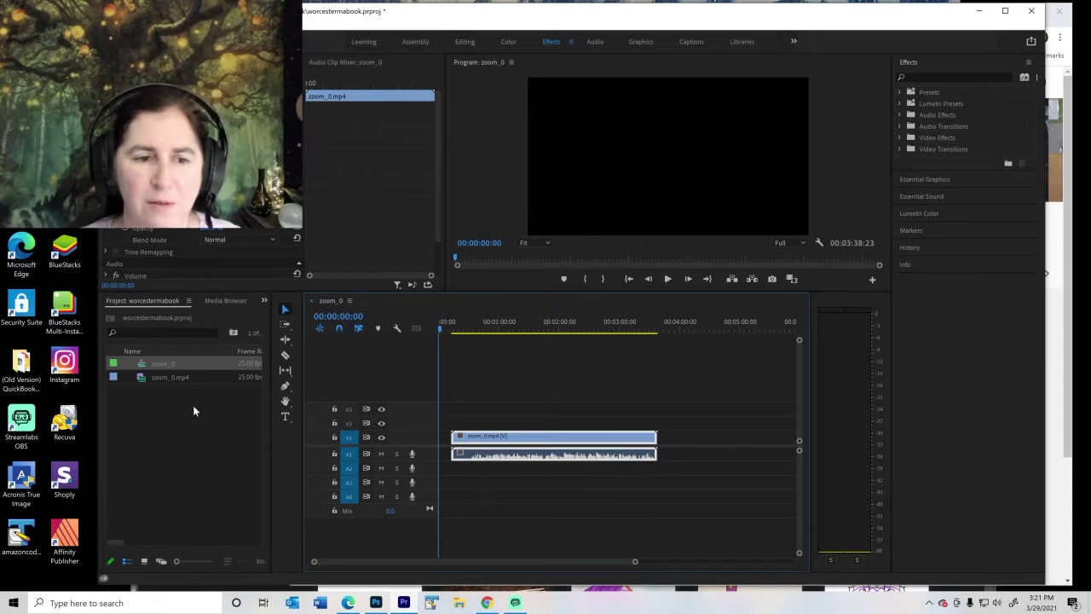
Step: Switch to File Explorer and open the d0301-smashhorror1-vermin folder under _yr2021 on the photos (E:) drive
click(459, 602)
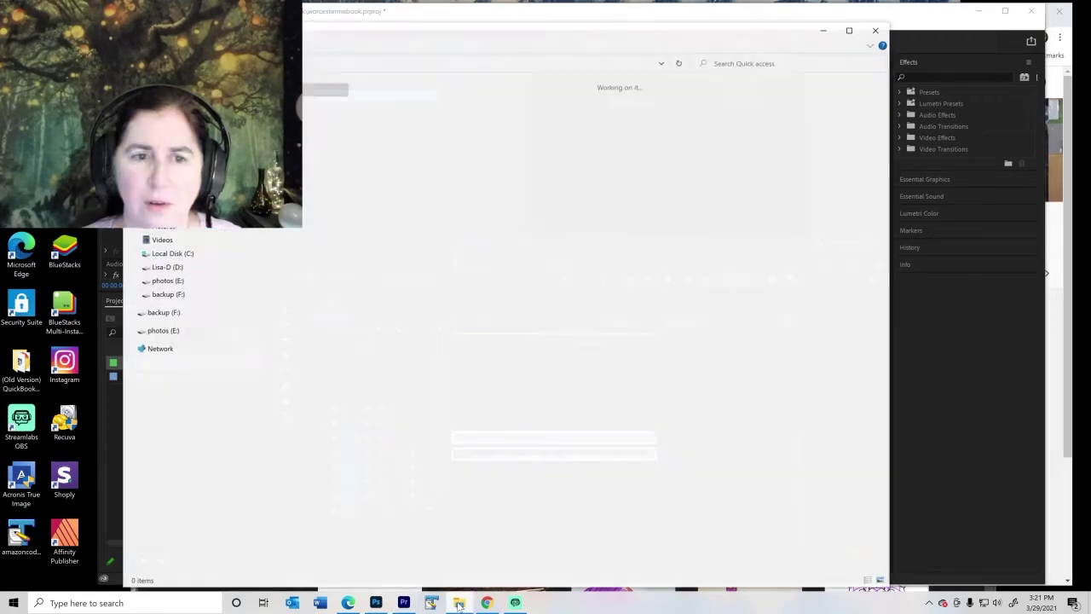
click(135, 280)
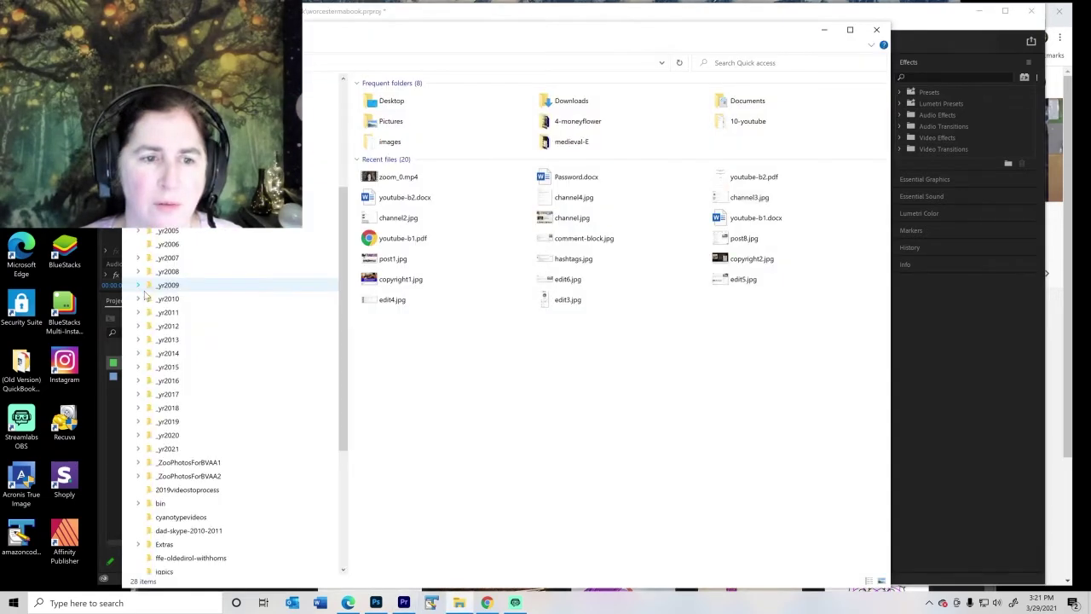
click(140, 450)
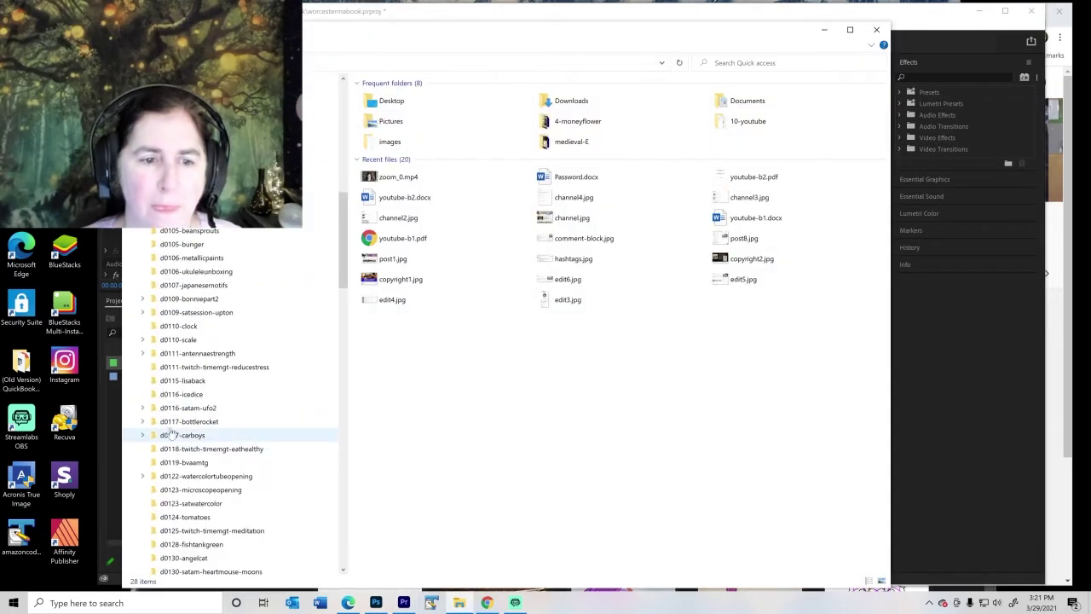
drag(347, 272, 343, 492)
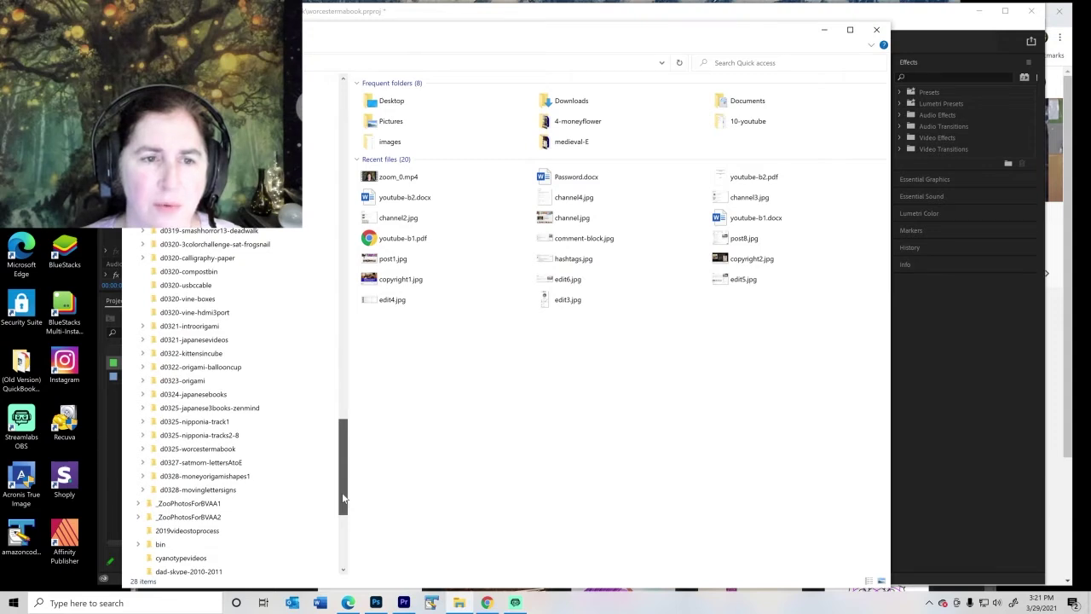
drag(343, 499, 352, 421)
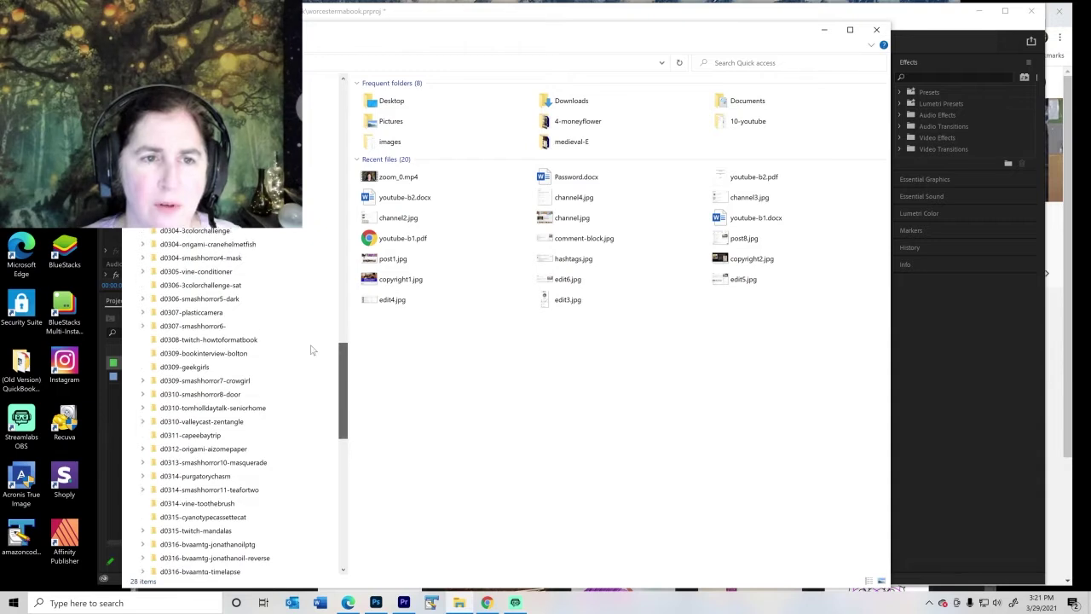
click(223, 149)
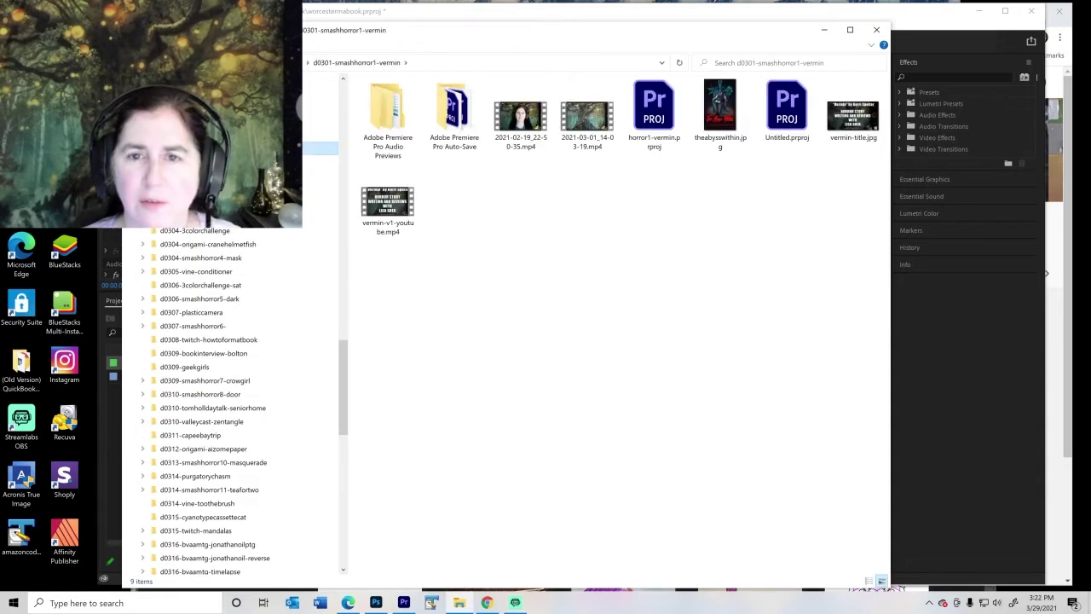
Step: Put 2021-03-01_14-03-19.mp4 into the d0325-worcestermabook folder and open that folder
drag(355, 401, 359, 484)
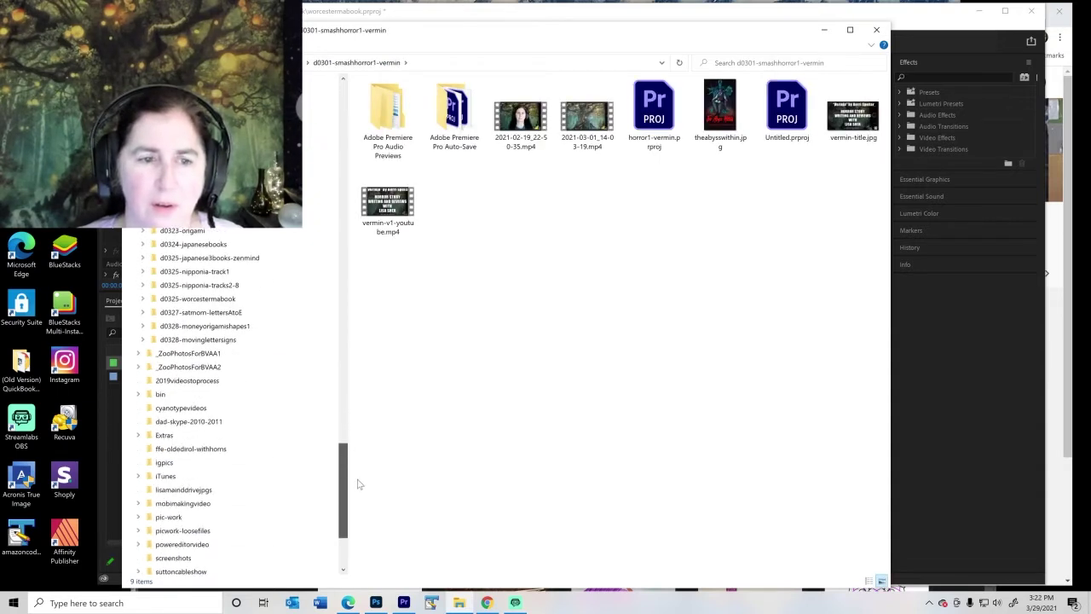
click(590, 119)
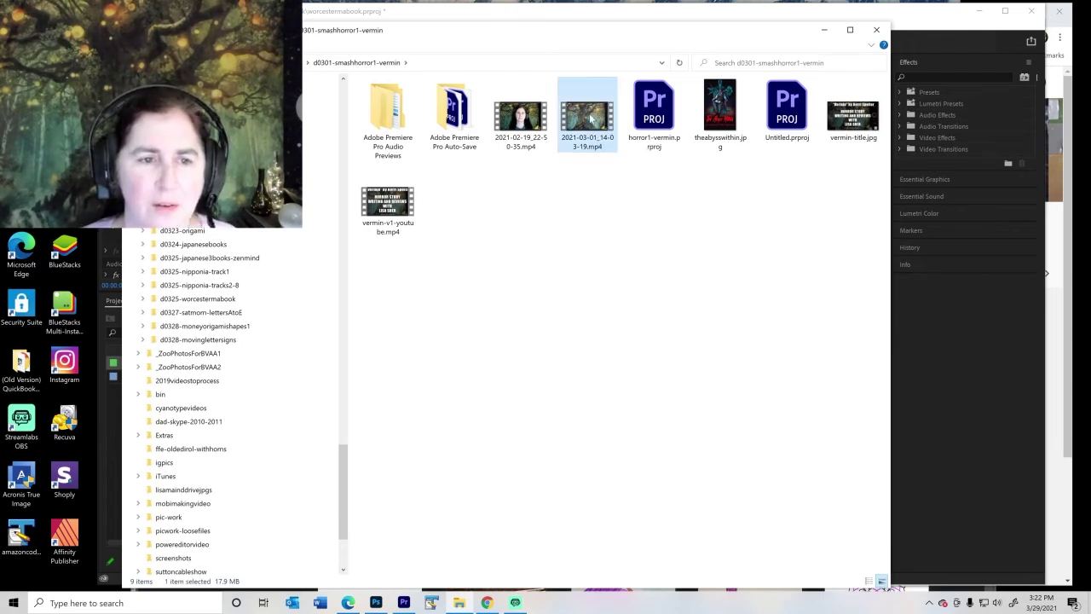
drag(590, 119, 202, 303)
click(202, 302)
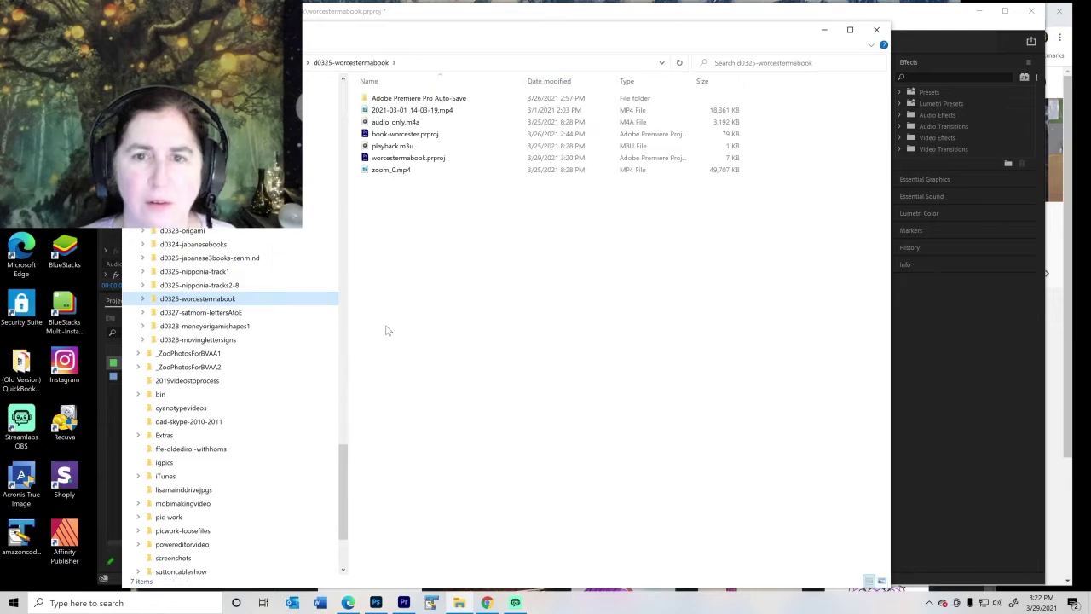
Step: Switch back to Premiere Pro, import 2021-03-01_14-03-19.mp4, and place it at the sequence start before the zoom_0.mp4 clip
click(900, 88)
double_click(169, 396)
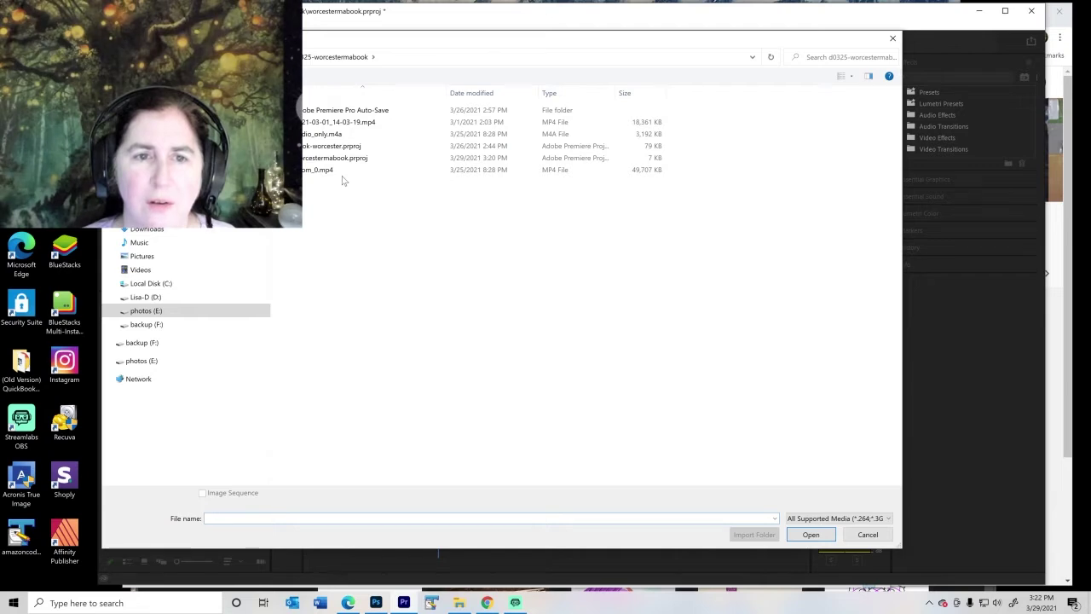
double_click(336, 123)
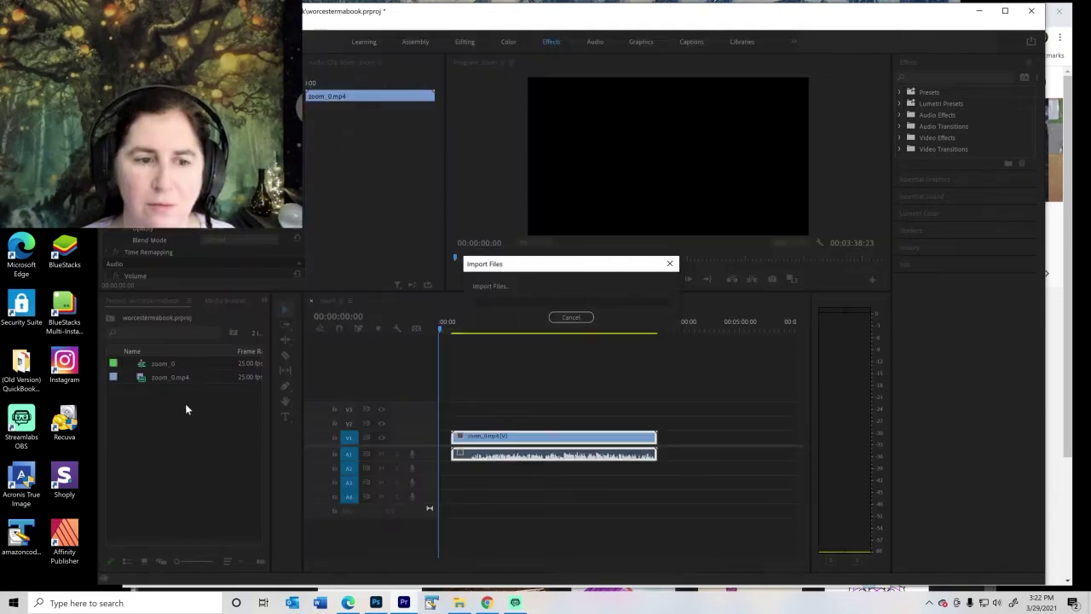
drag(152, 391, 425, 436)
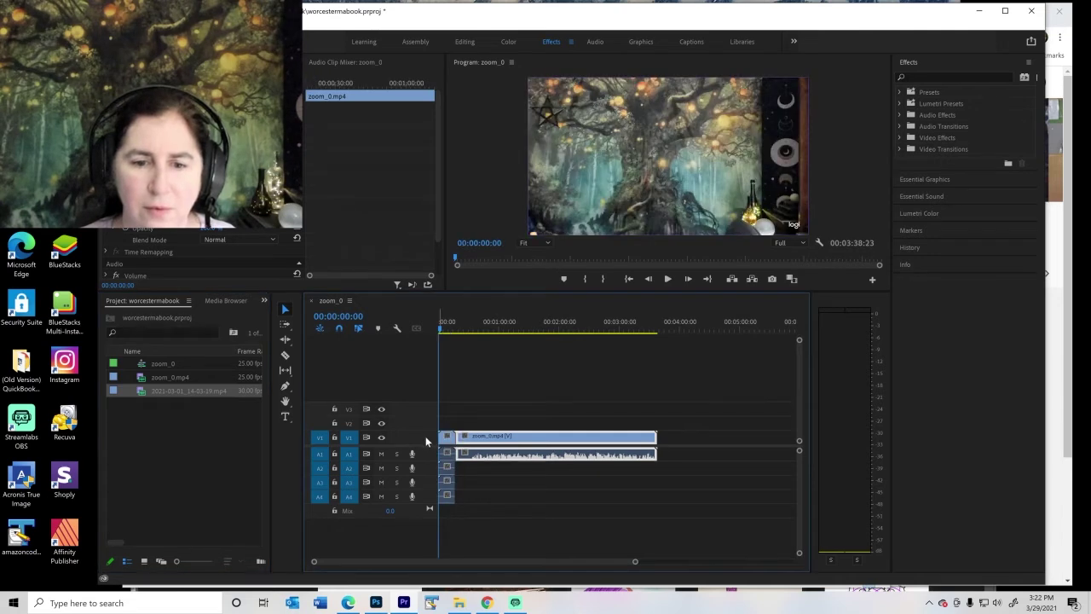
Step: Preview the opening background clip, unlink its audio from its video, and delete all its audio tracks
click(446, 329)
drag(448, 328, 453, 331)
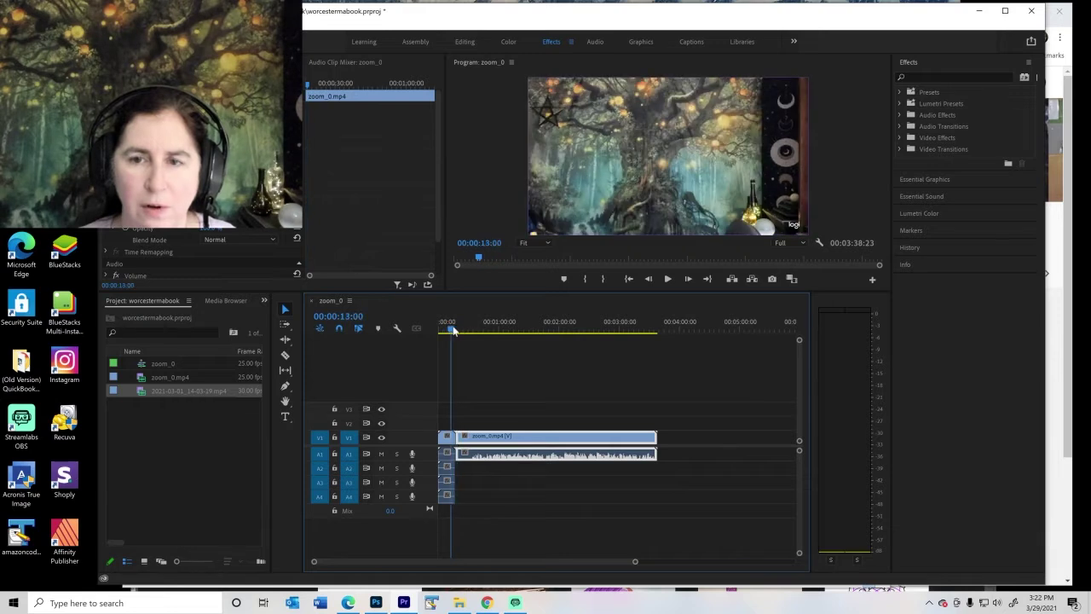
right_click(446, 447)
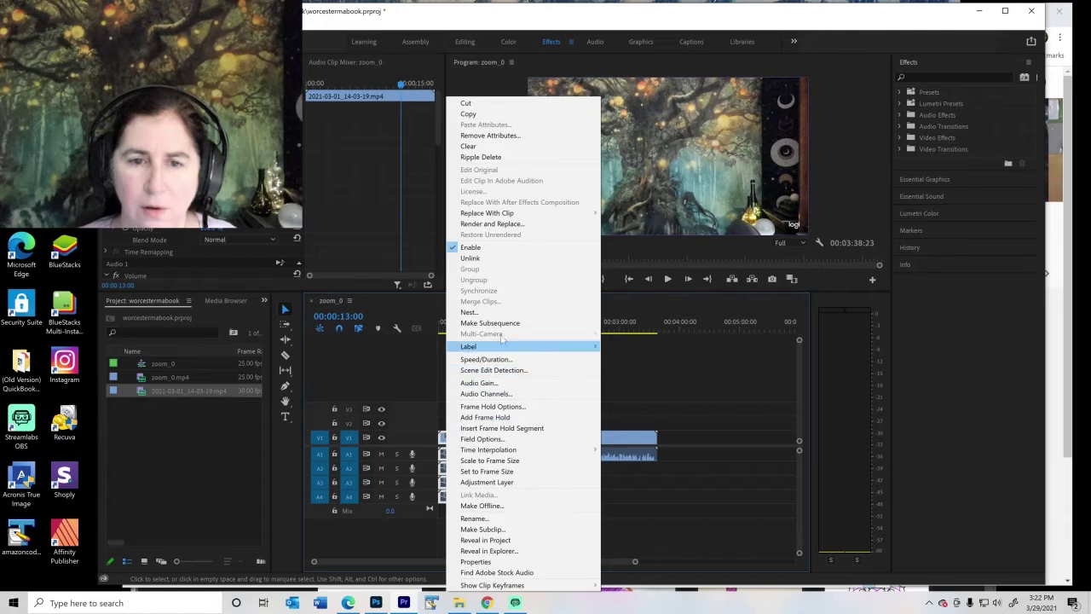
click(471, 257)
drag(442, 511, 443, 450)
key(Delete)
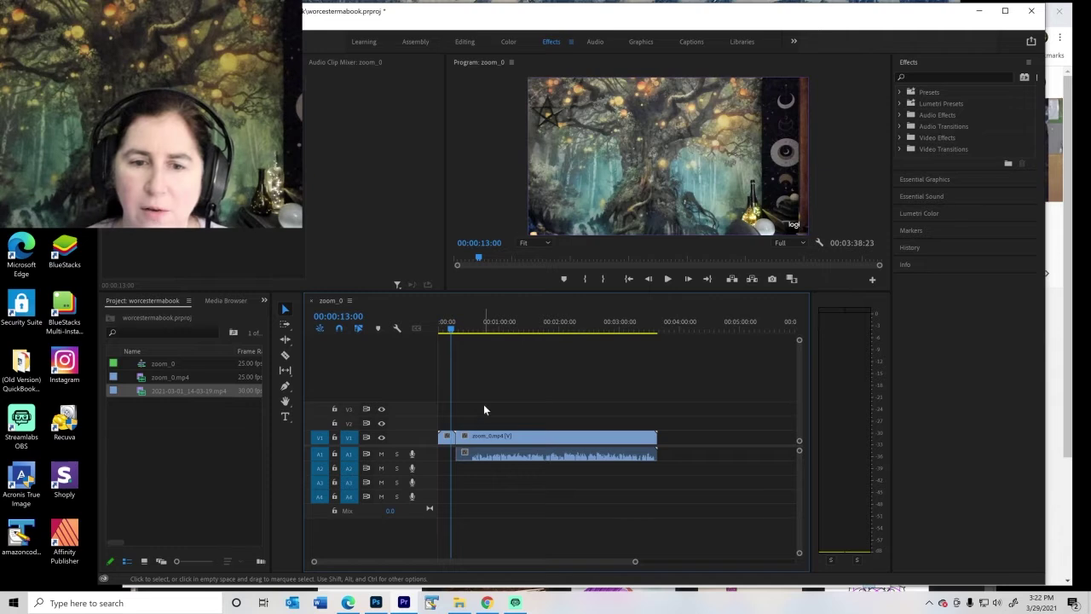
Step: Trim the start of zoom_0.mp4 to 00:00:32:20, close the gap after the opening clip, and return the playhead to the start
drag(454, 332, 475, 336)
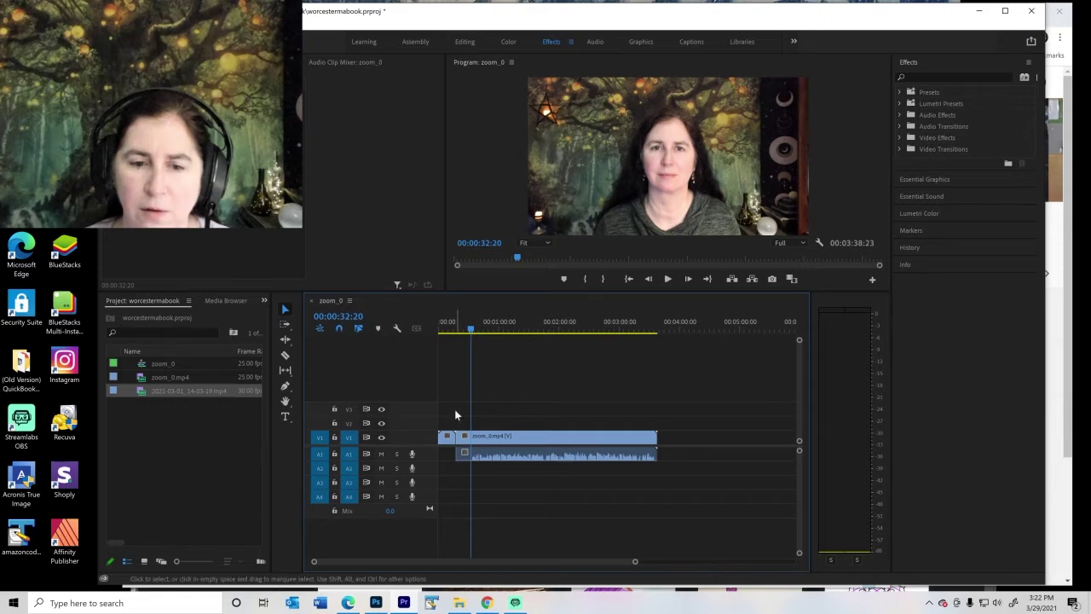
drag(456, 441, 470, 446)
drag(551, 441, 538, 440)
click(445, 331)
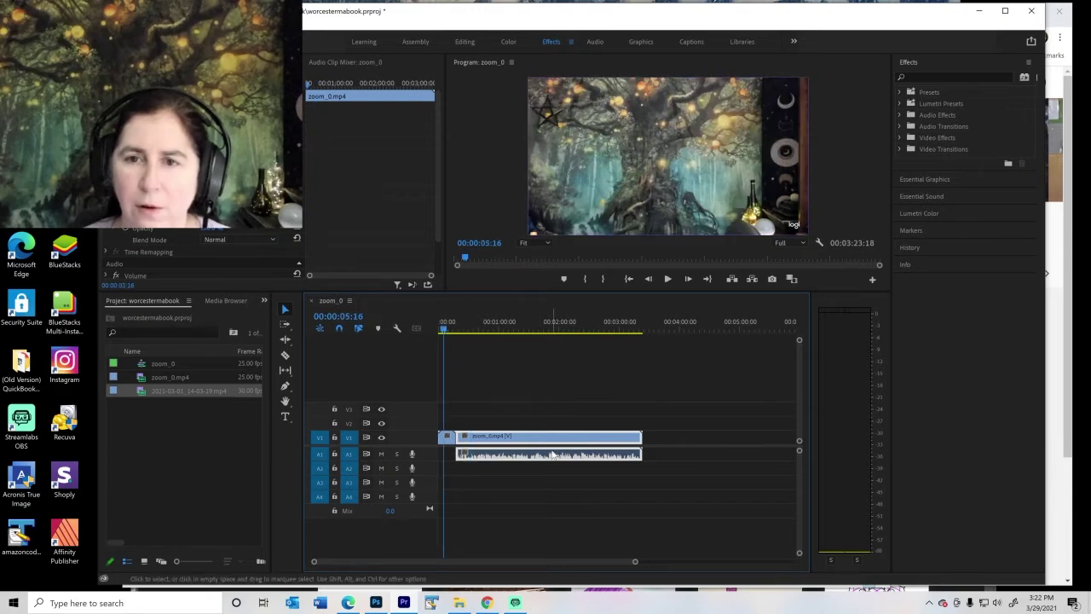
click(438, 330)
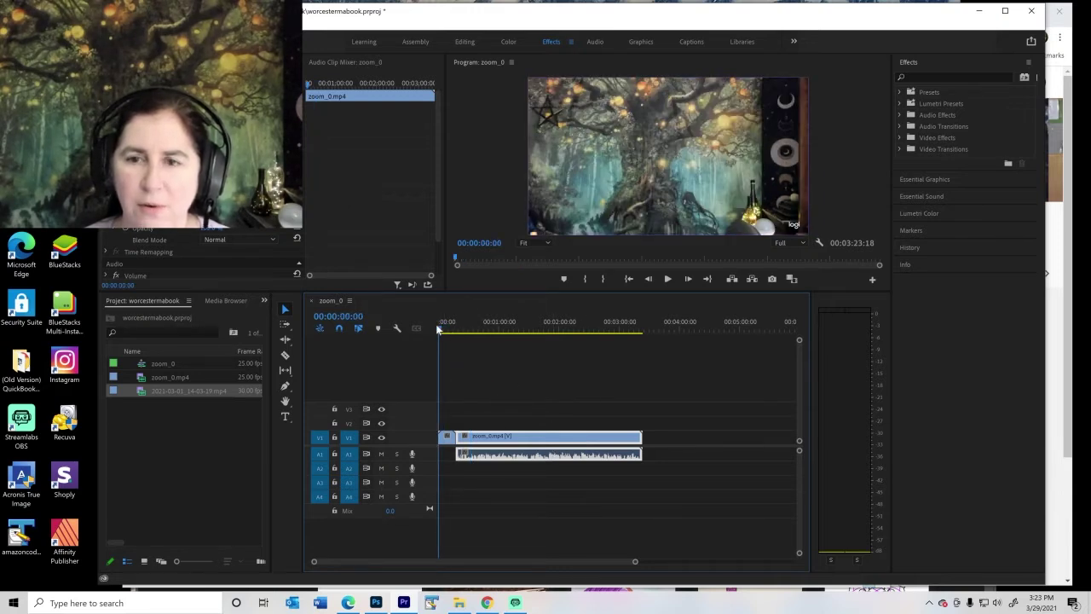
Step: Add a Cross Dissolve between the opening background clip and zoom_0.mp4, and play the sequence through the transition
click(669, 278)
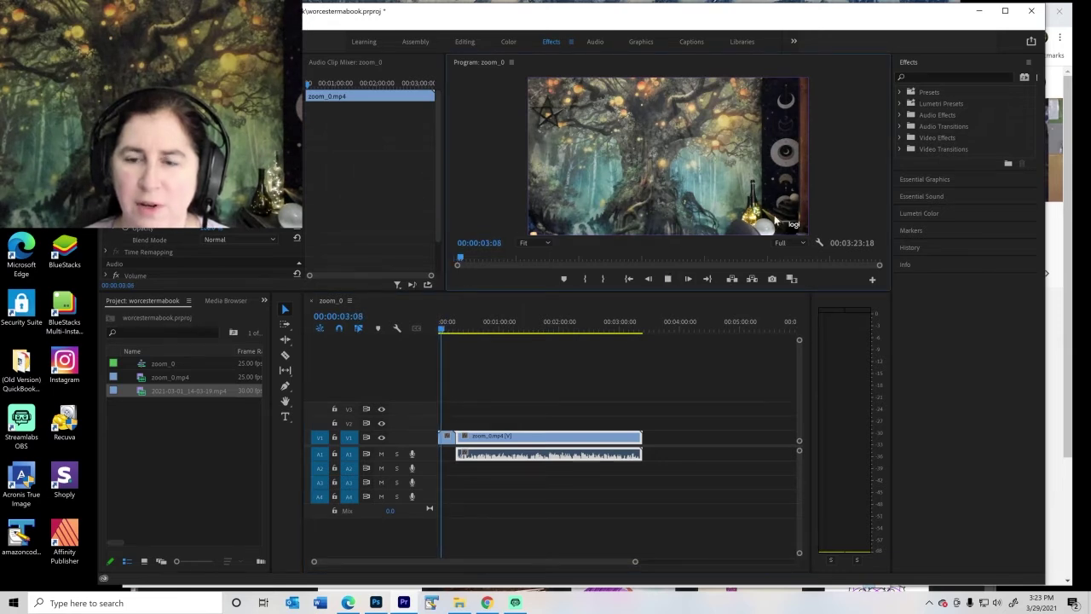
click(668, 281)
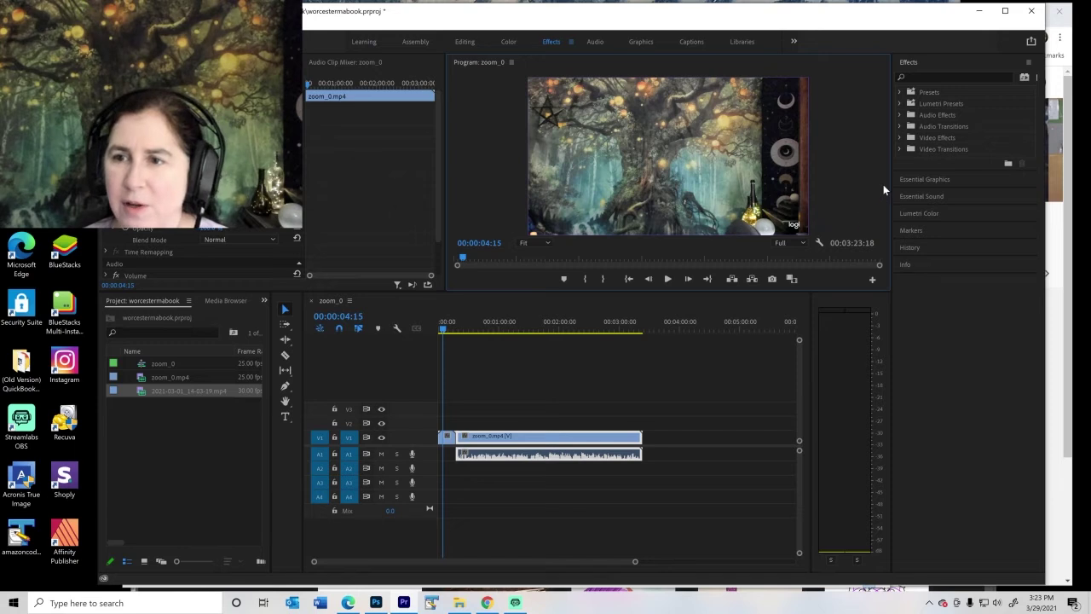
click(901, 148)
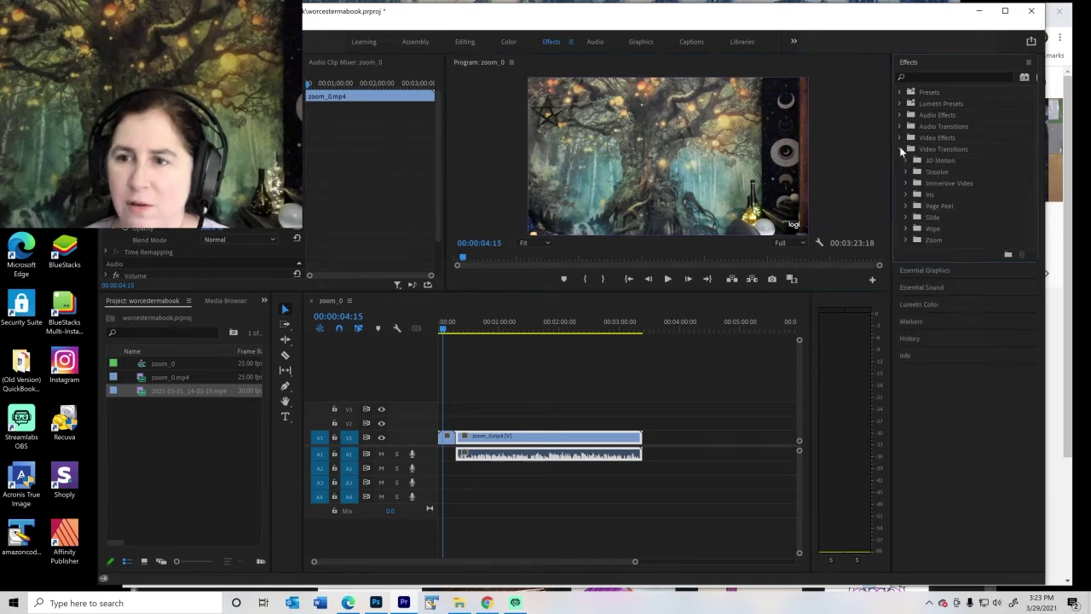
click(907, 172)
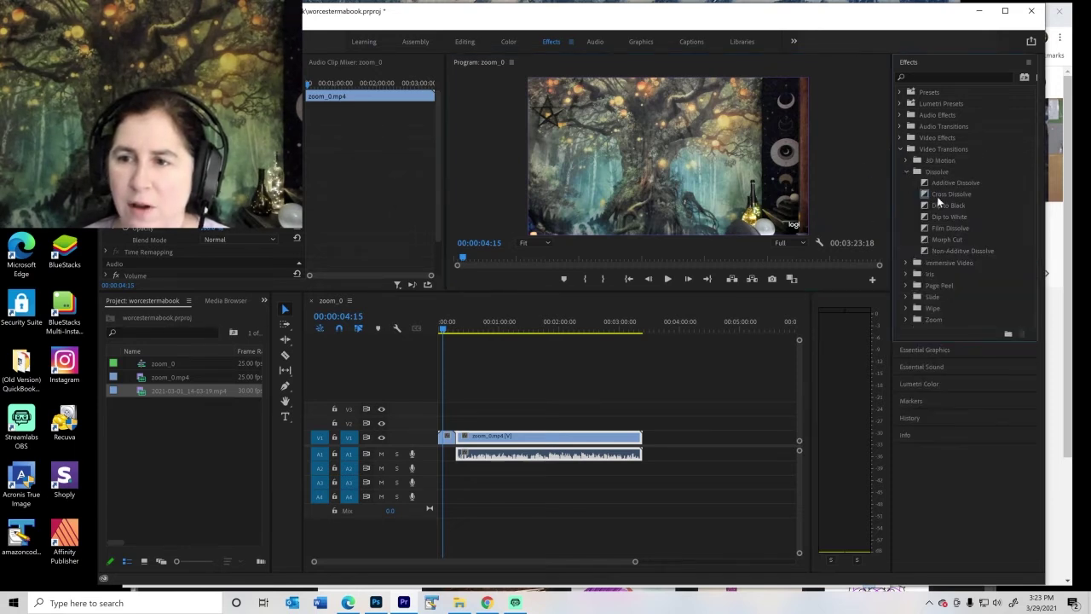
drag(928, 195, 458, 437)
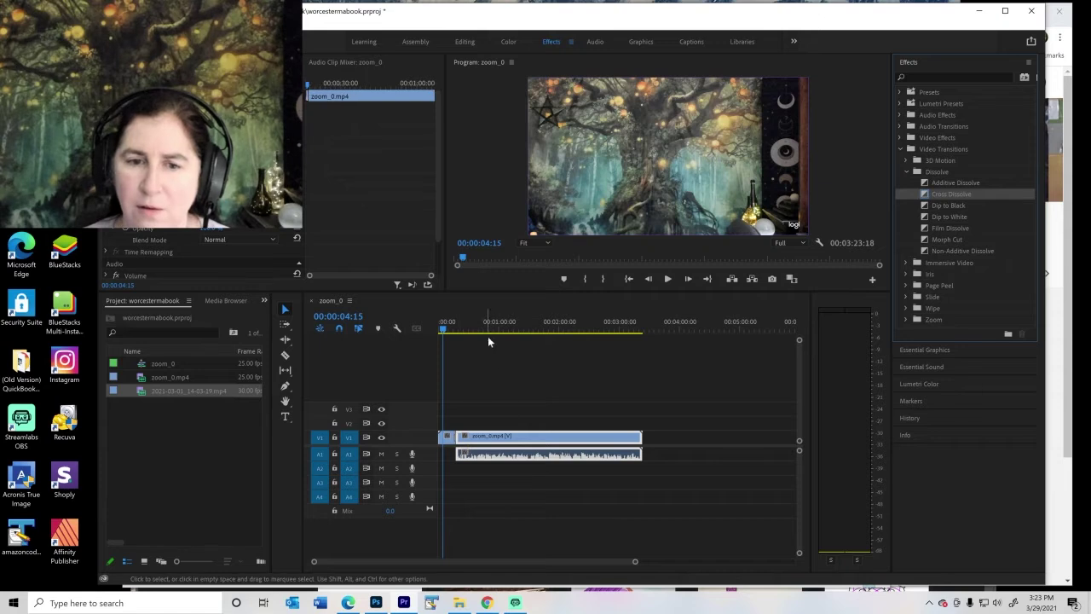
click(669, 279)
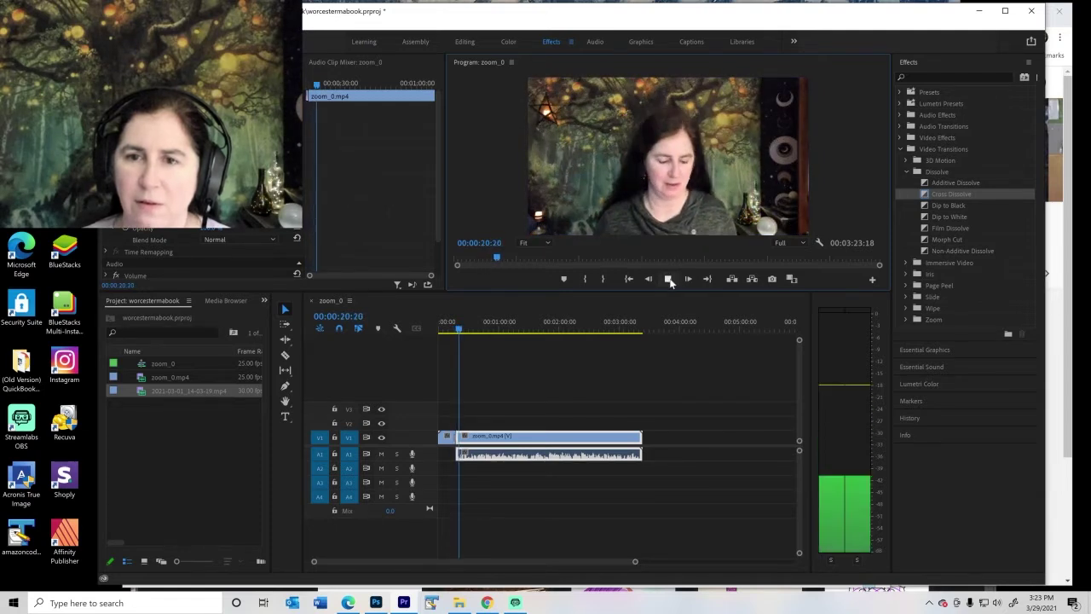
click(669, 279)
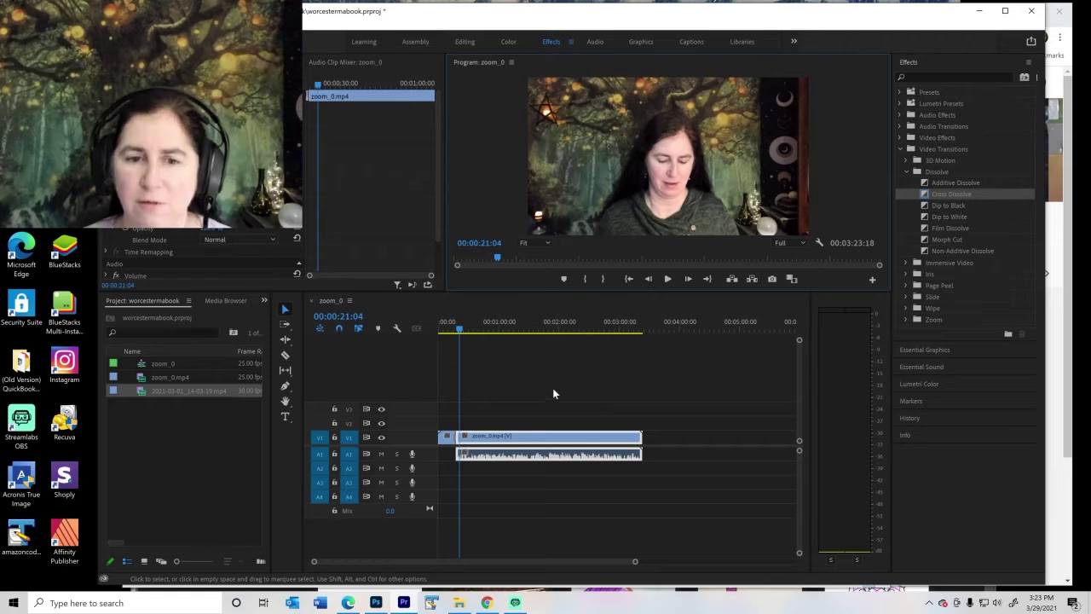
Step: Return the playhead to the opening background clip, then open Amazon in a new Chrome window and set its search to All Departments
click(449, 331)
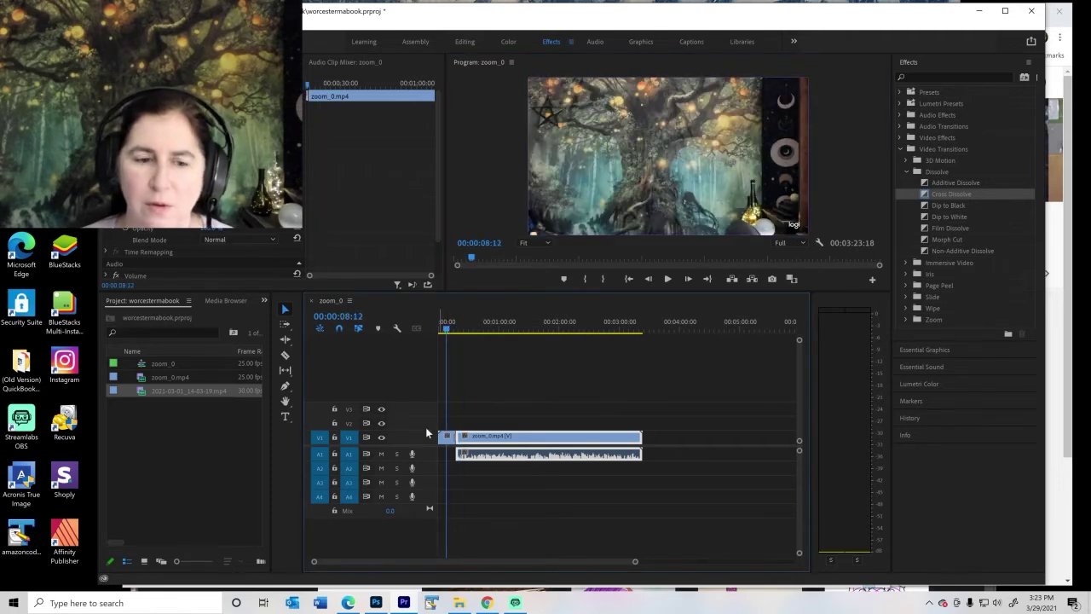
right_click(487, 603)
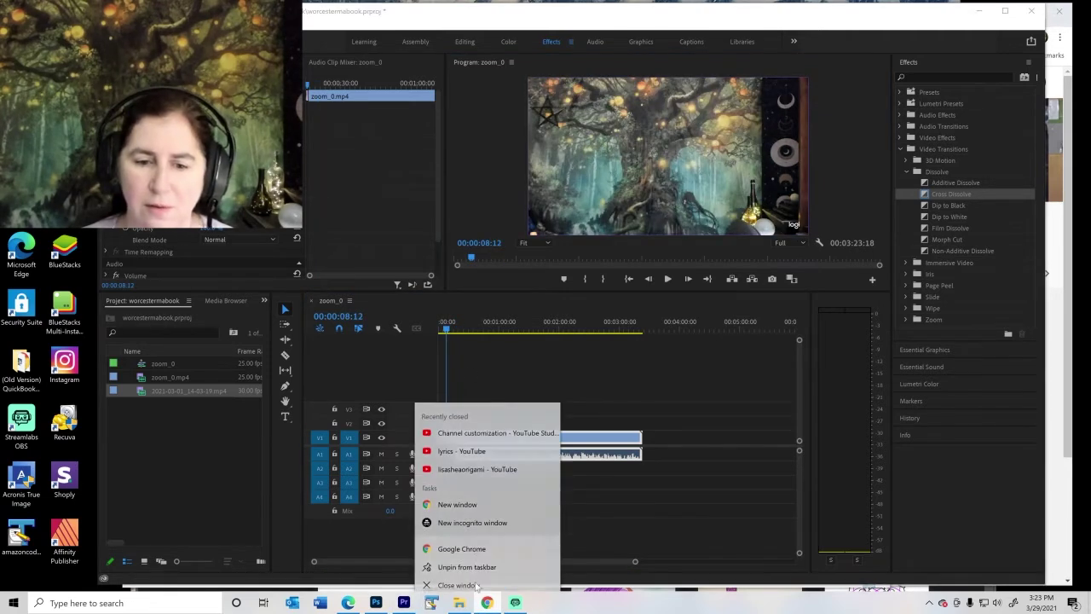
click(466, 502)
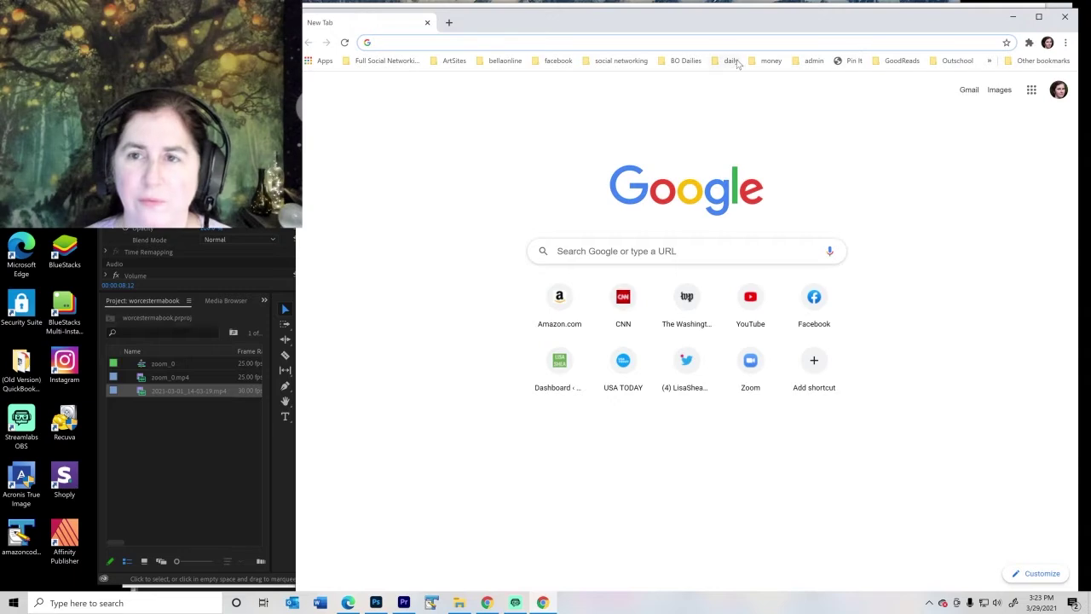
click(735, 61)
click(750, 90)
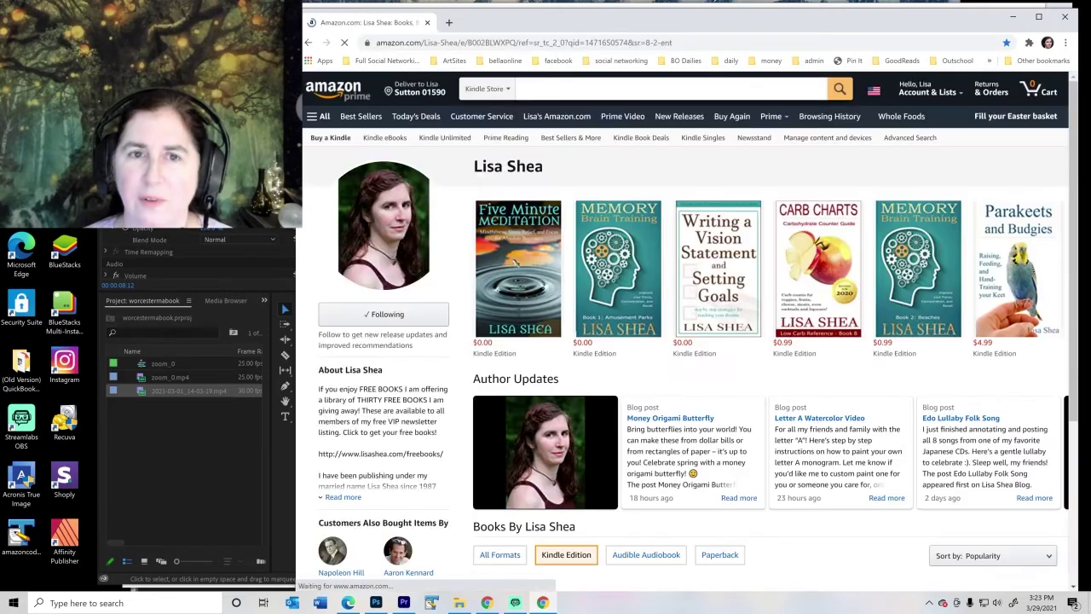
click(486, 89)
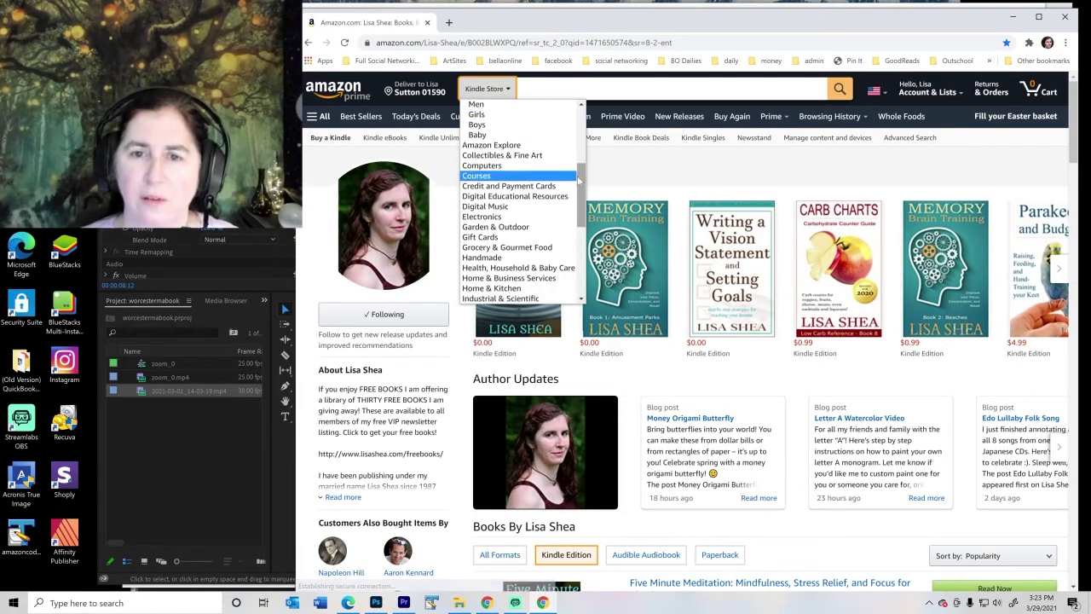
drag(579, 180, 580, 121)
click(567, 105)
Step: Check the book title in the Premiere Pro footage, then search Amazon in Chrome for "worcester stacks up" and open the book's page
key(alt+Tab)
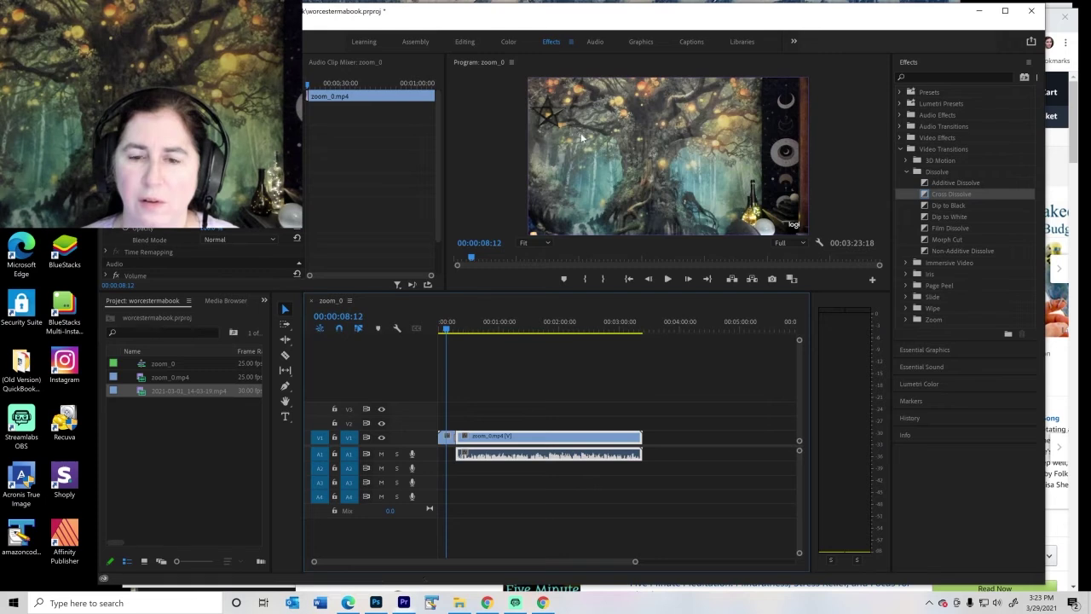
drag(446, 331, 469, 332)
key(alt+Tab)
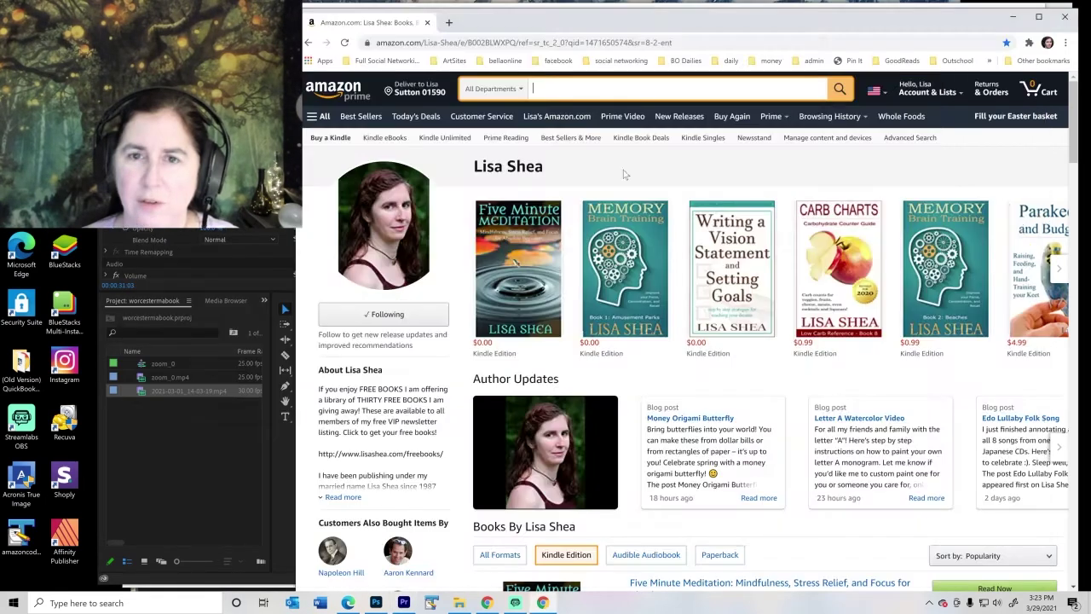
text(worcester stacks up)
key(Return)
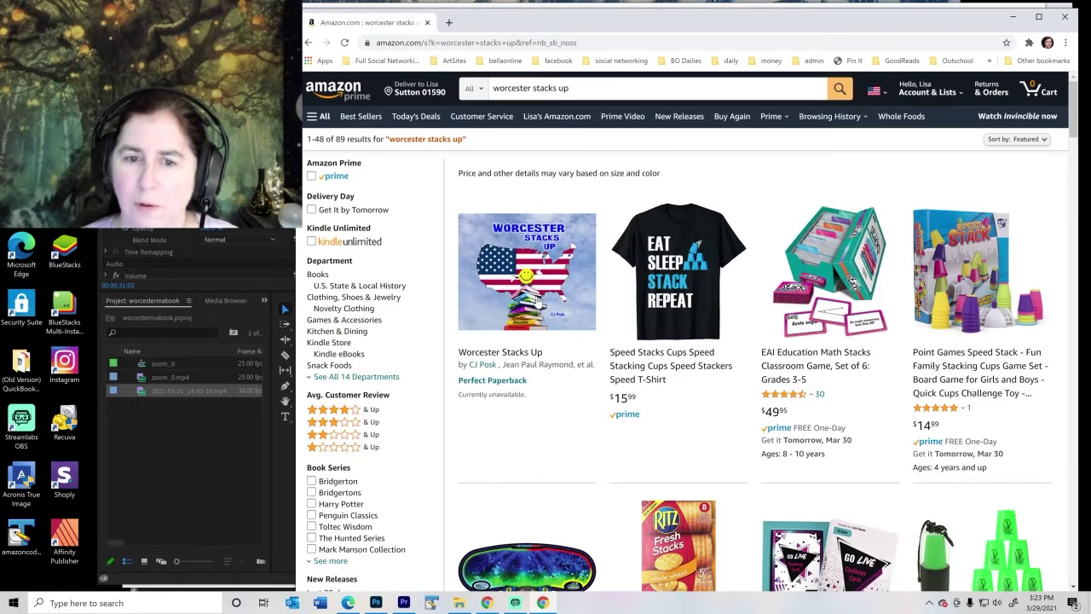
click(538, 303)
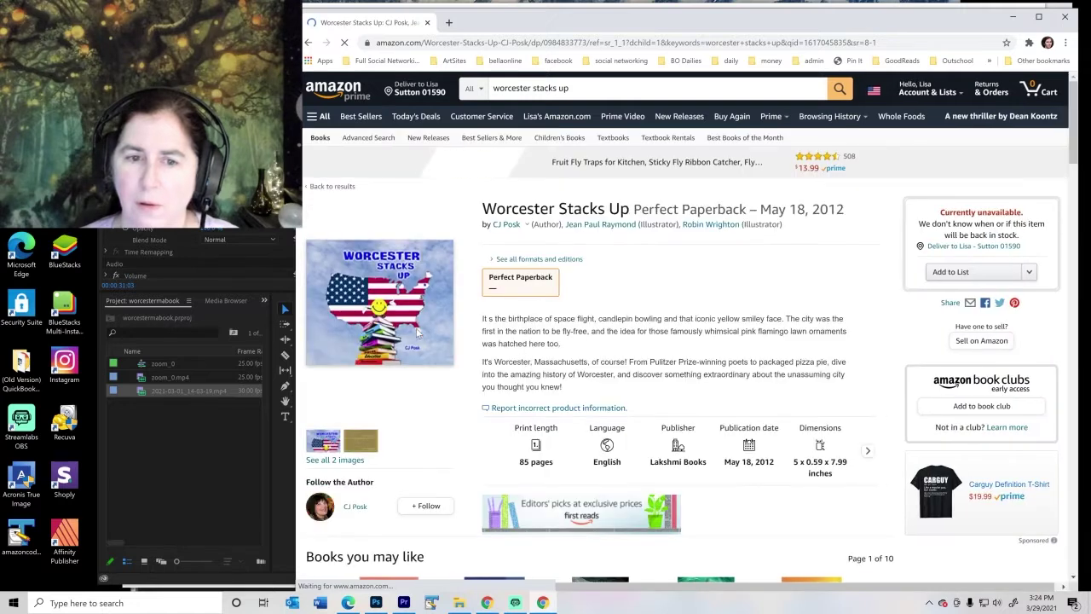
Step: Save the book cover image as worcesterstacksup in the _yr2021 folder's d0325-worcestermabook subfolder
right_click(413, 325)
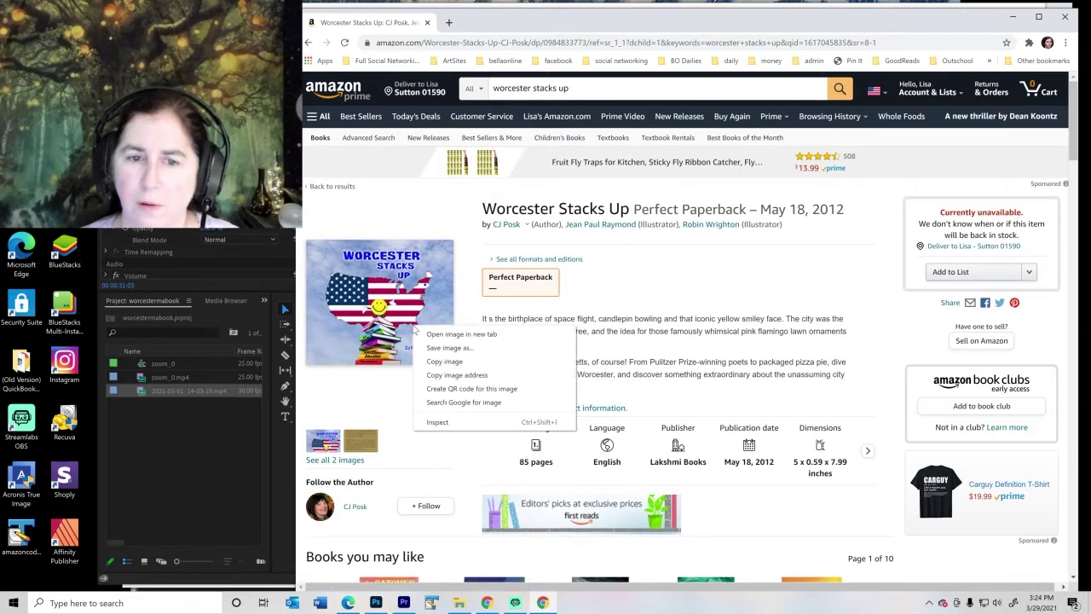
click(464, 350)
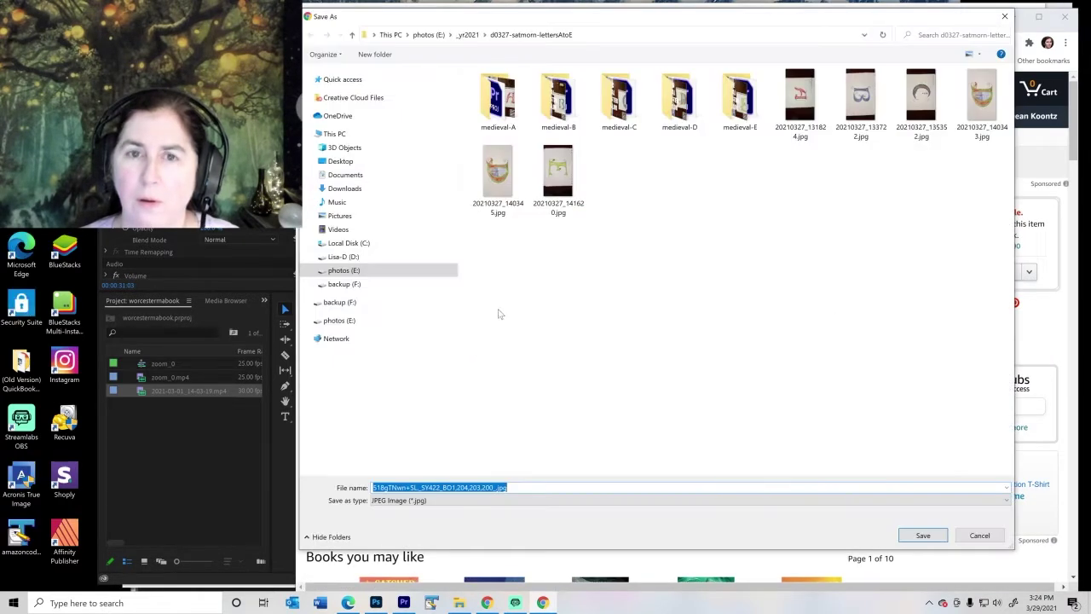
click(468, 35)
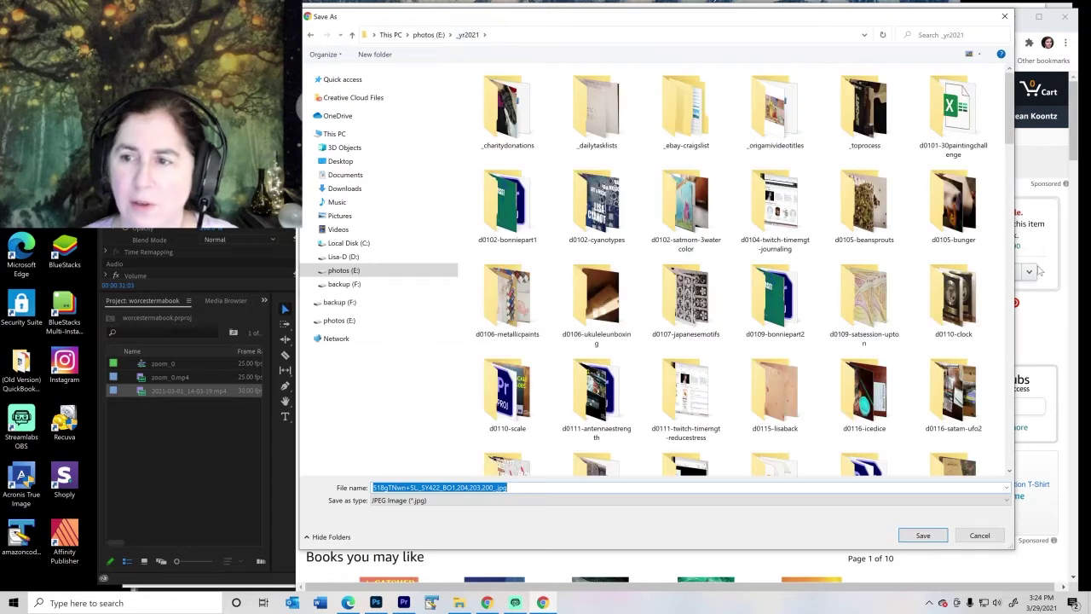
drag(1013, 104, 1030, 406)
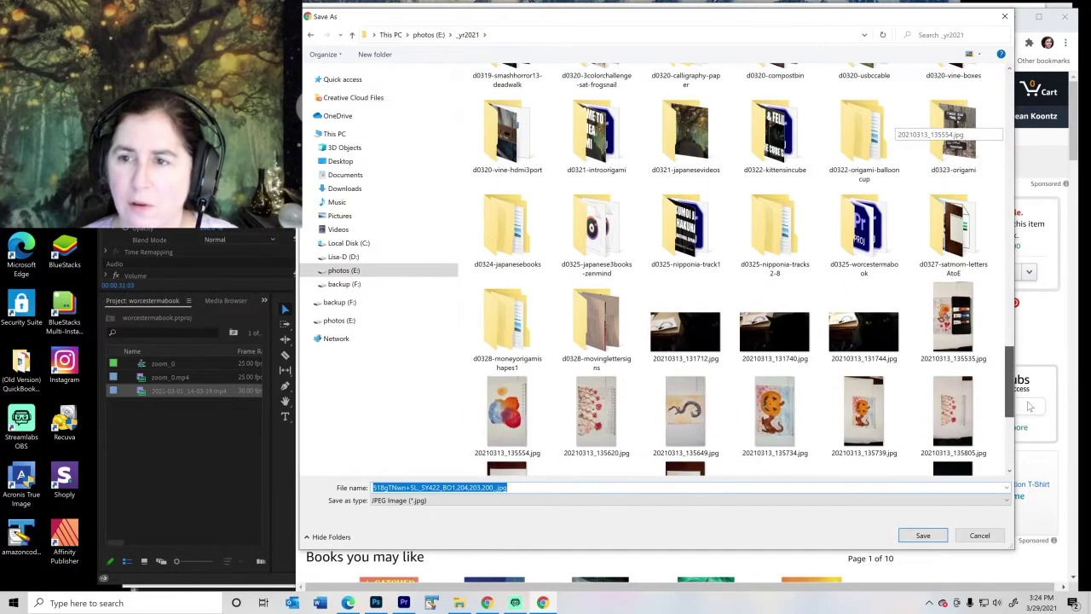
double_click(857, 232)
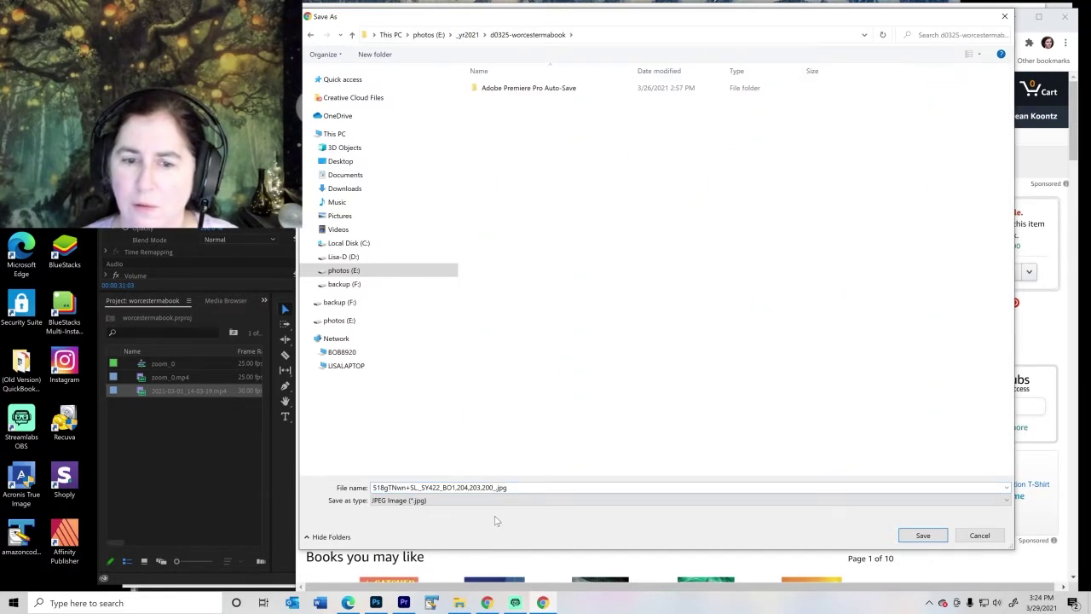
key(alt+n)
text(worcesterstacksup)
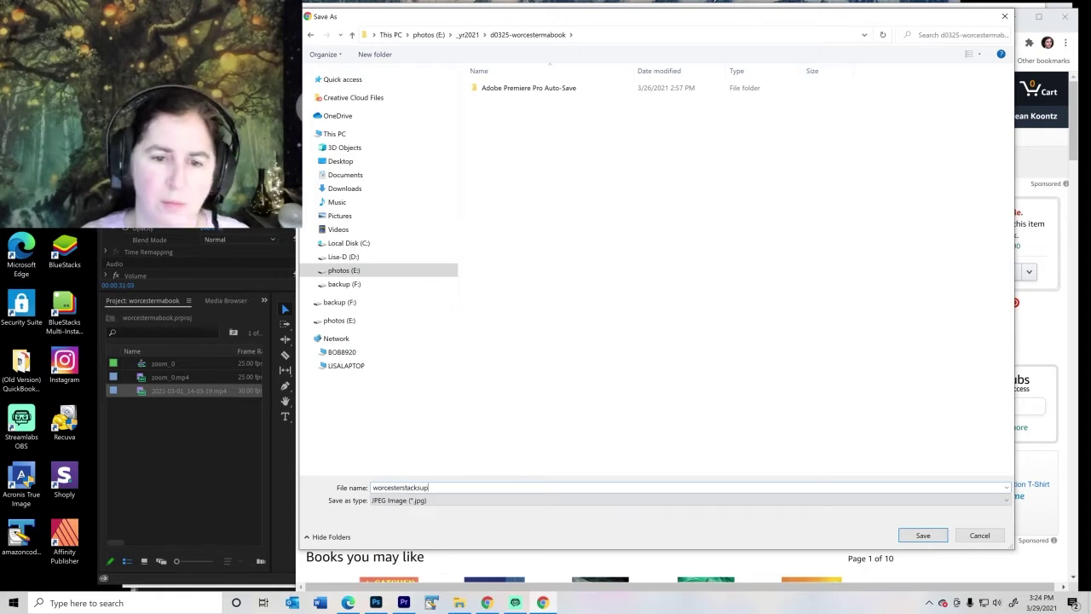
key(Return)
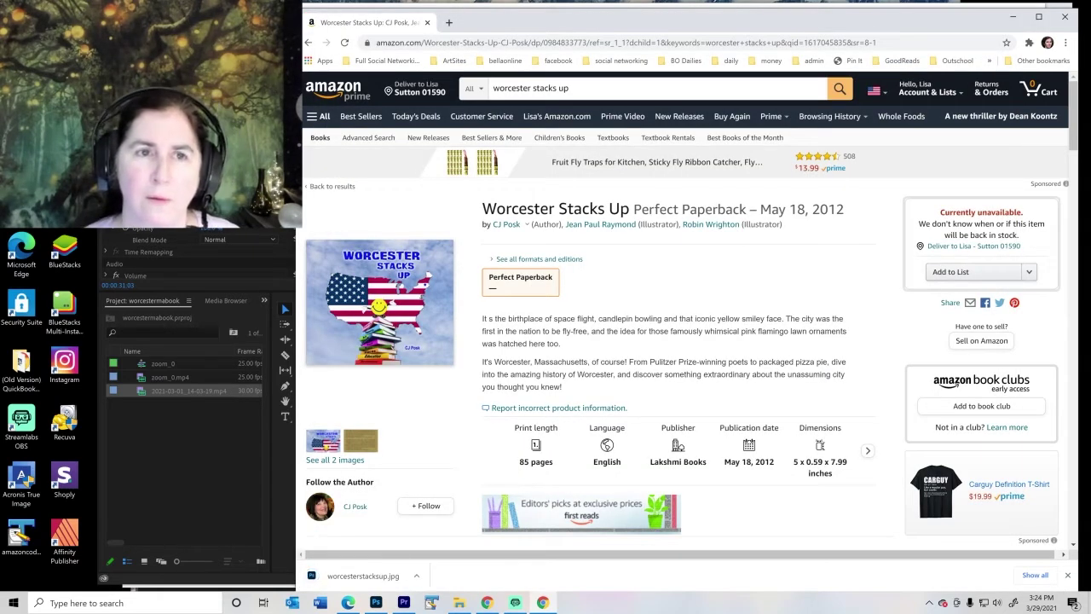
Step: Switch back to Premiere Pro, import worcesterstacksup.jpg, and place it on V2 across nearly the whole opening background clip
key(alt+Tab)
double_click(208, 413)
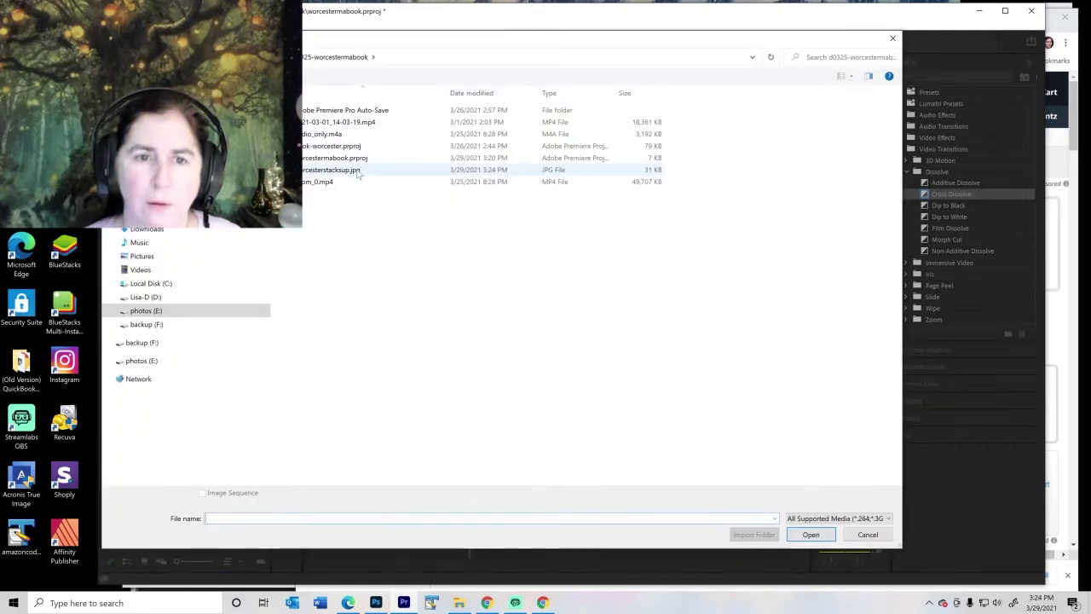
double_click(358, 173)
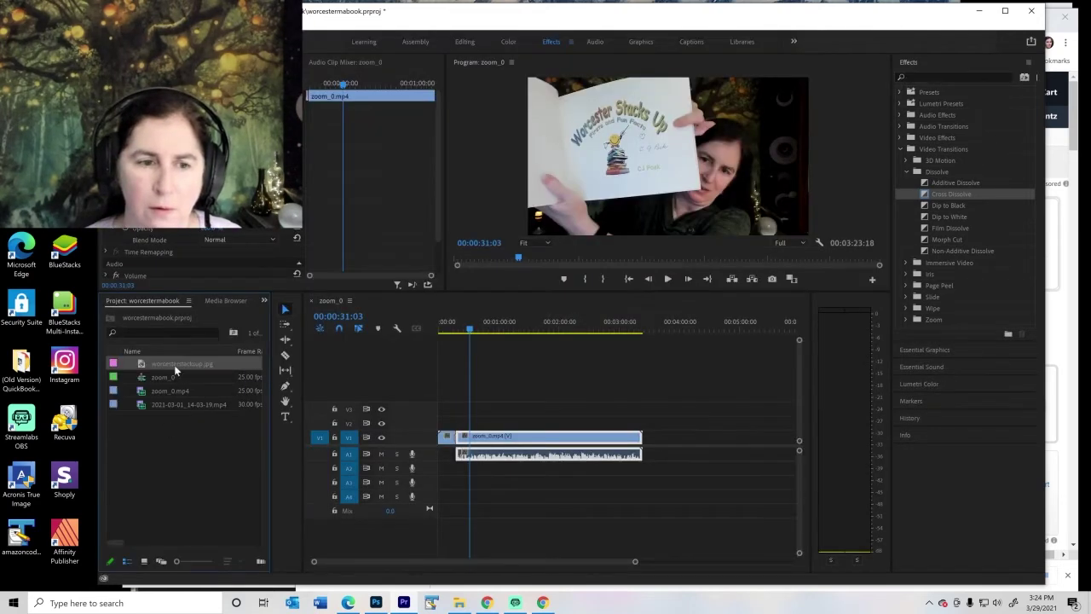
drag(175, 364, 457, 424)
Step: At 00:00:10:05, move the book cover to the top centre of the frame and scale it down to roughly two-thirds size
click(449, 324)
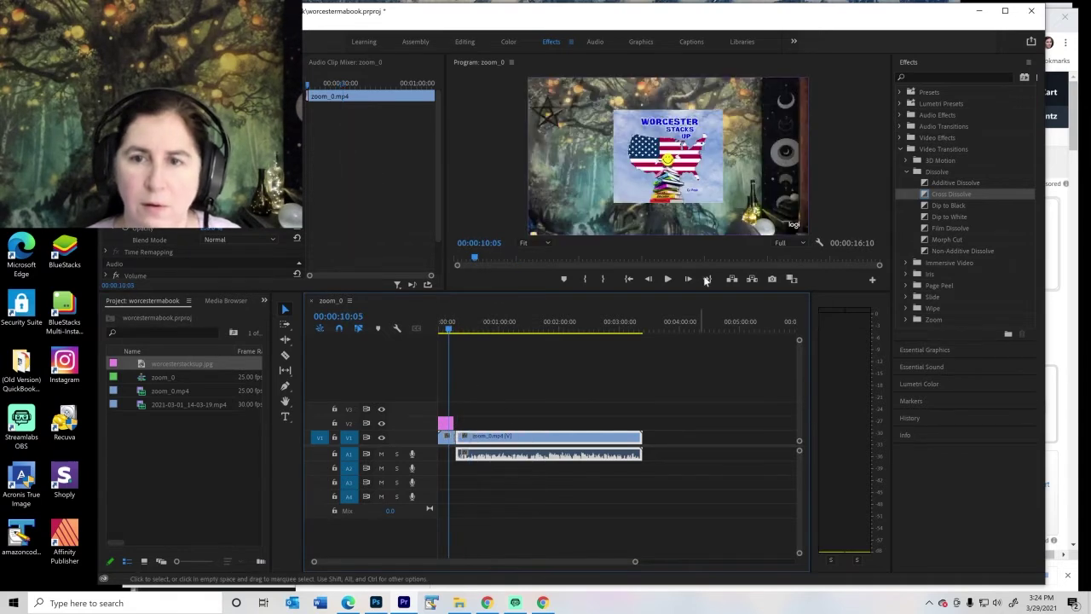
click(445, 424)
drag(686, 189, 680, 115)
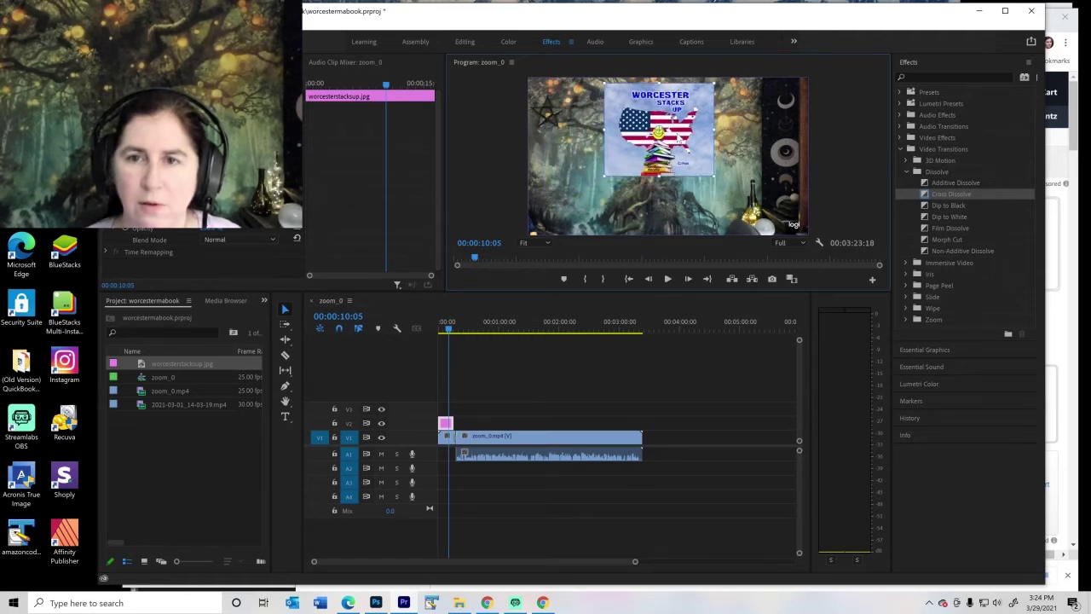
drag(715, 173, 685, 137)
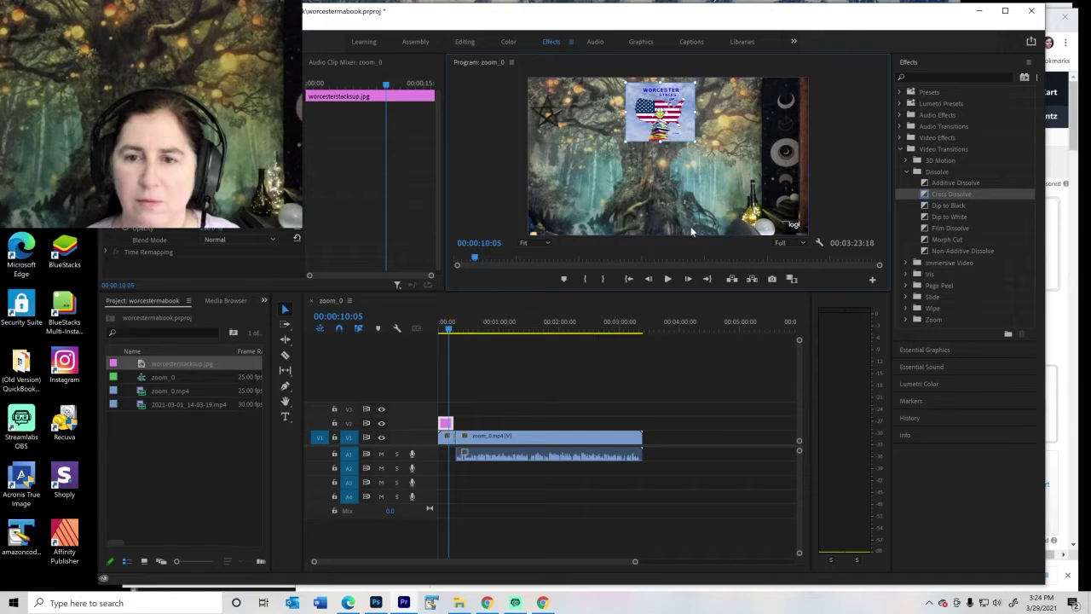
click(285, 416)
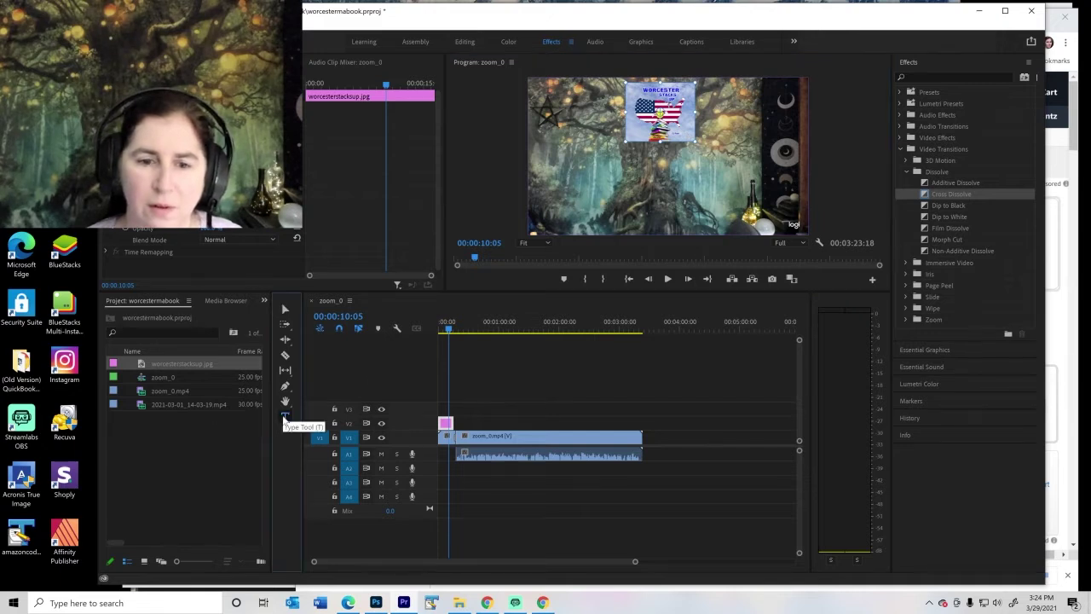
click(661, 168)
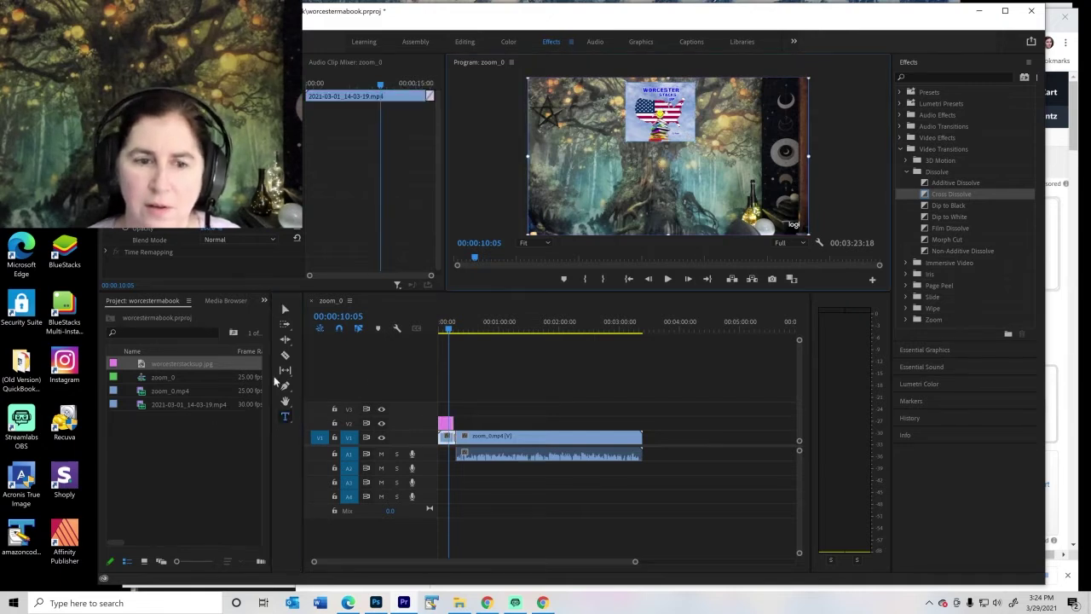
click(288, 416)
click(659, 177)
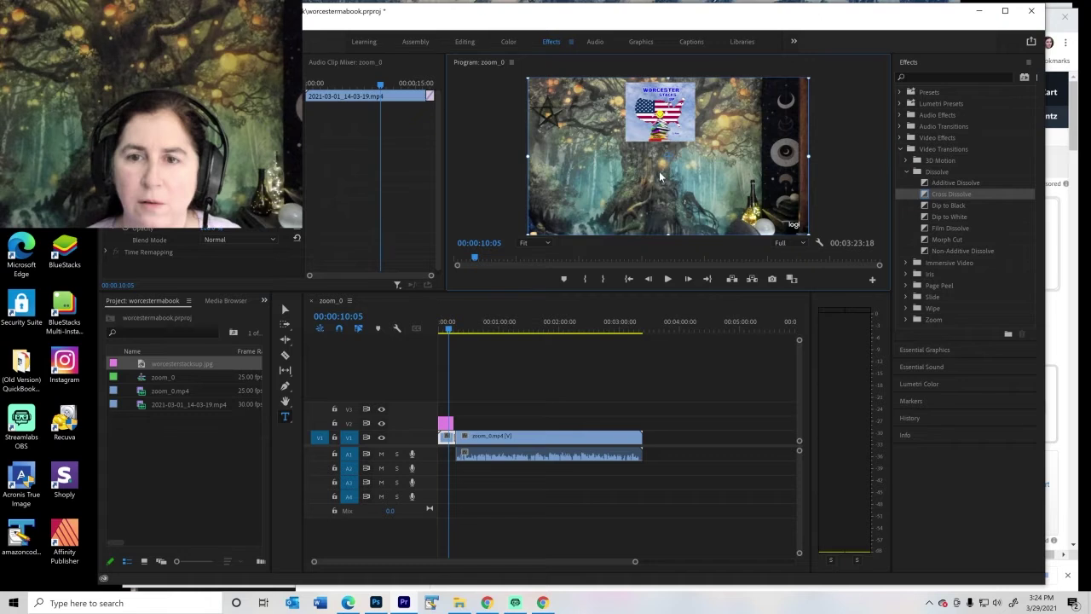
click(289, 308)
click(442, 418)
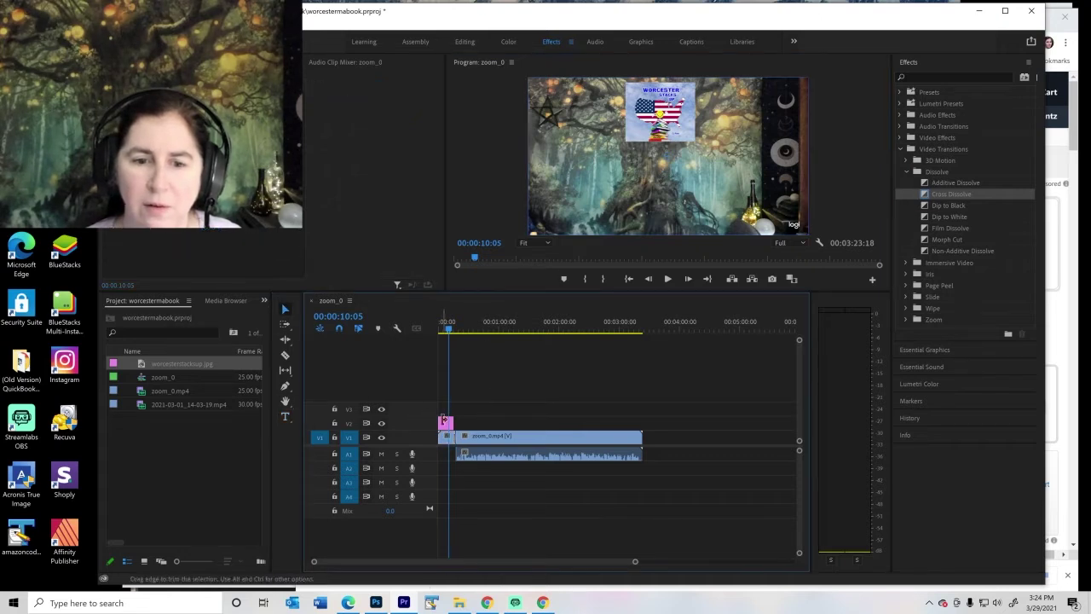
Step: Add a three-line title below the book cover reading WORCESTER, STACKS UP, BOOK REVIEW
click(286, 416)
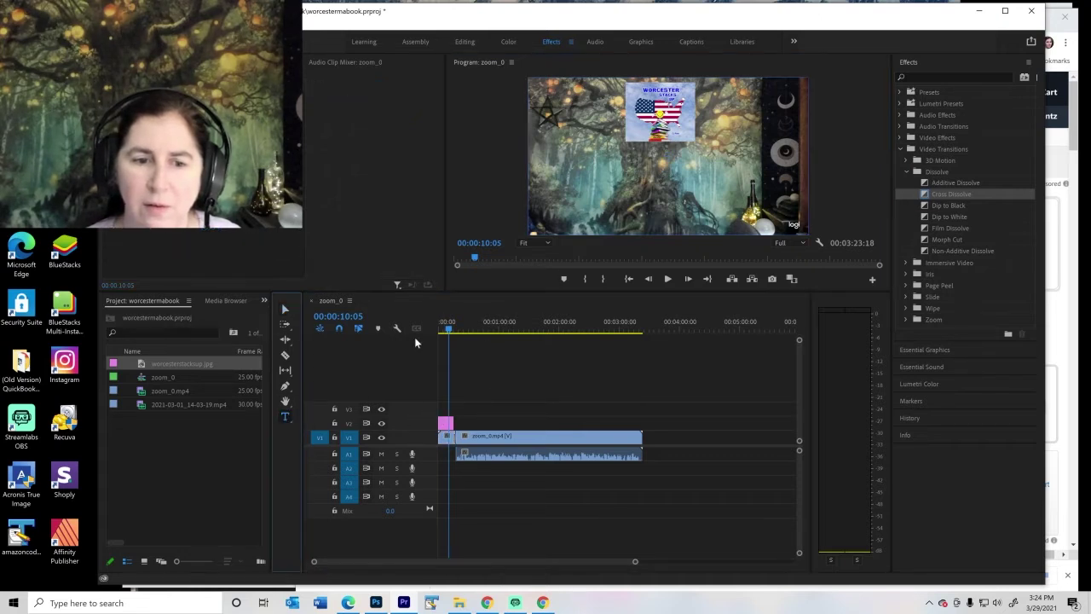
click(658, 162)
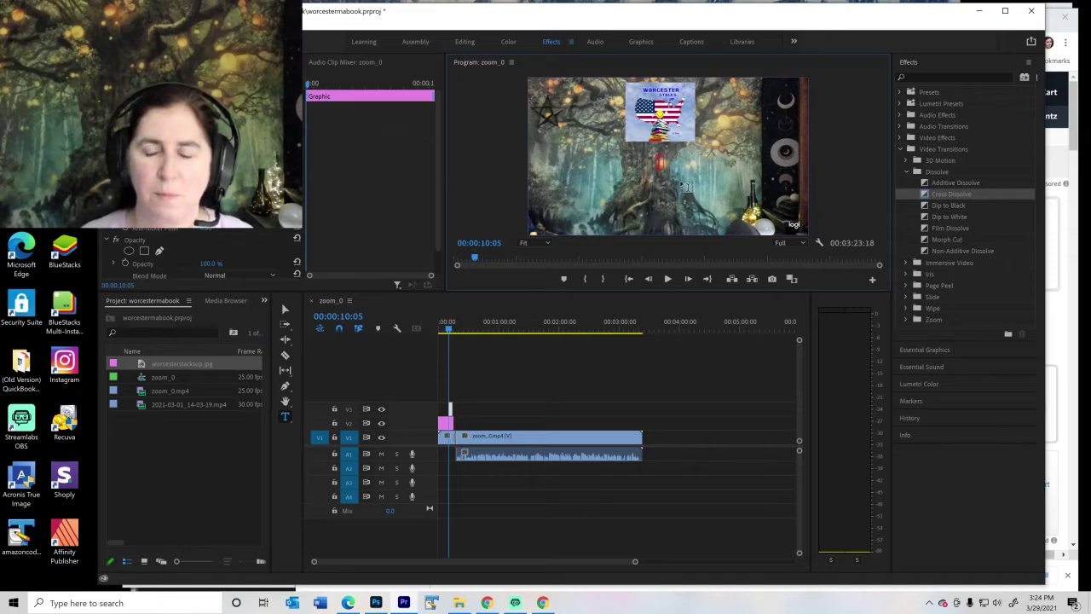
text(WORCESTER)
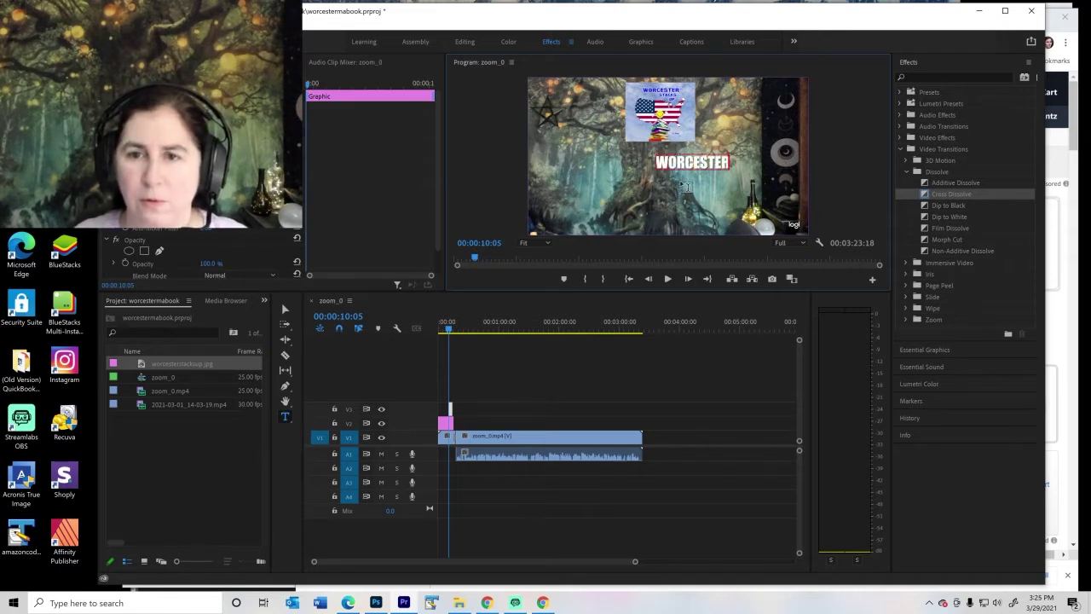
key(Return)
text(STACKS UP)
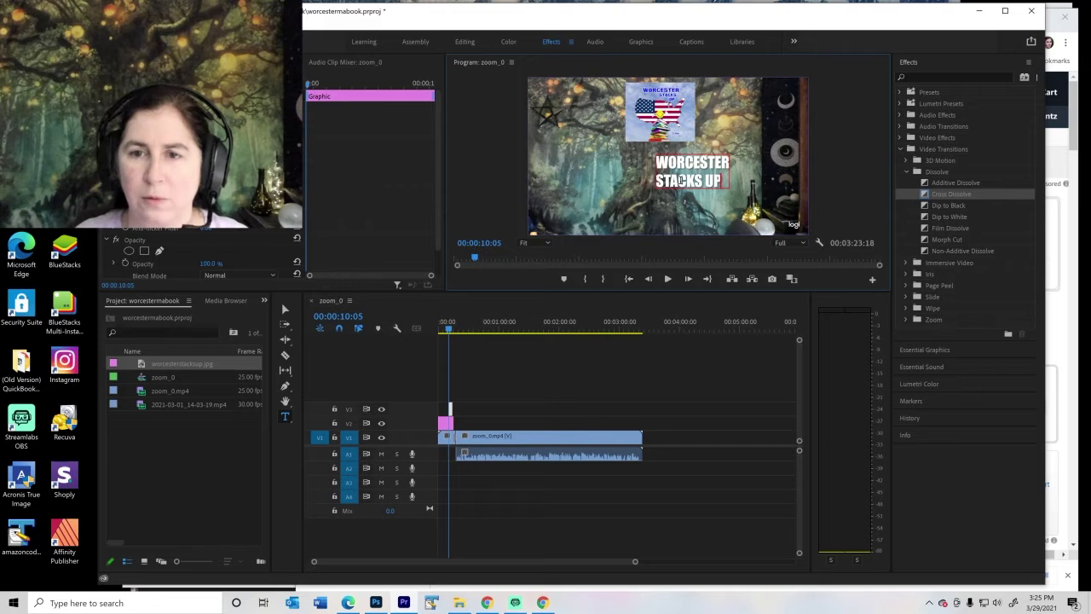
key(Return)
text(BOOK REVIEW)
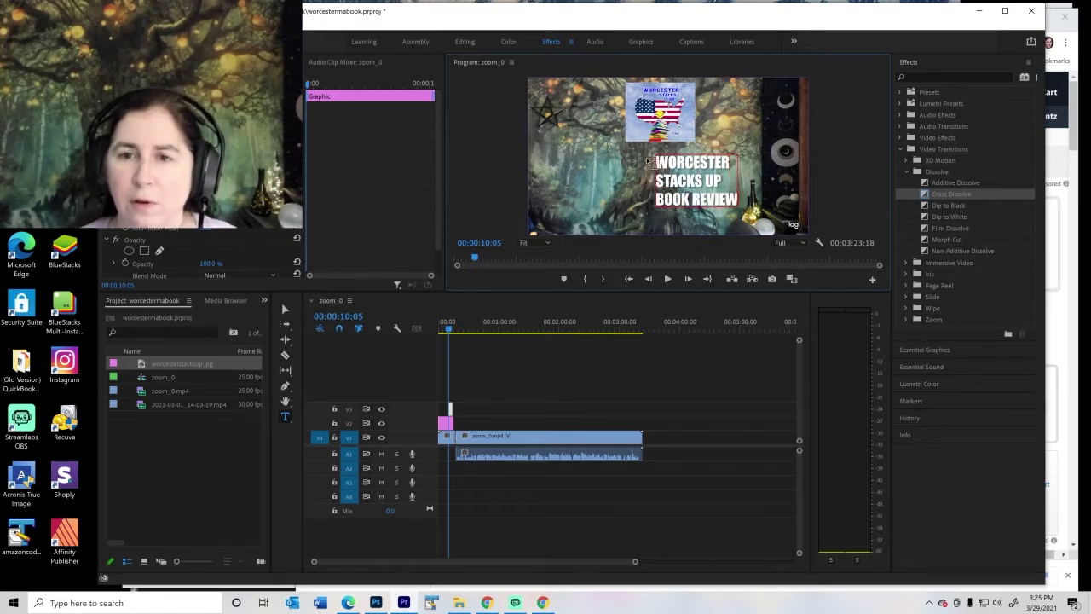
Step: Centre-align and enlarge the title text, and position it centred beneath the book cover
drag(653, 159, 782, 203)
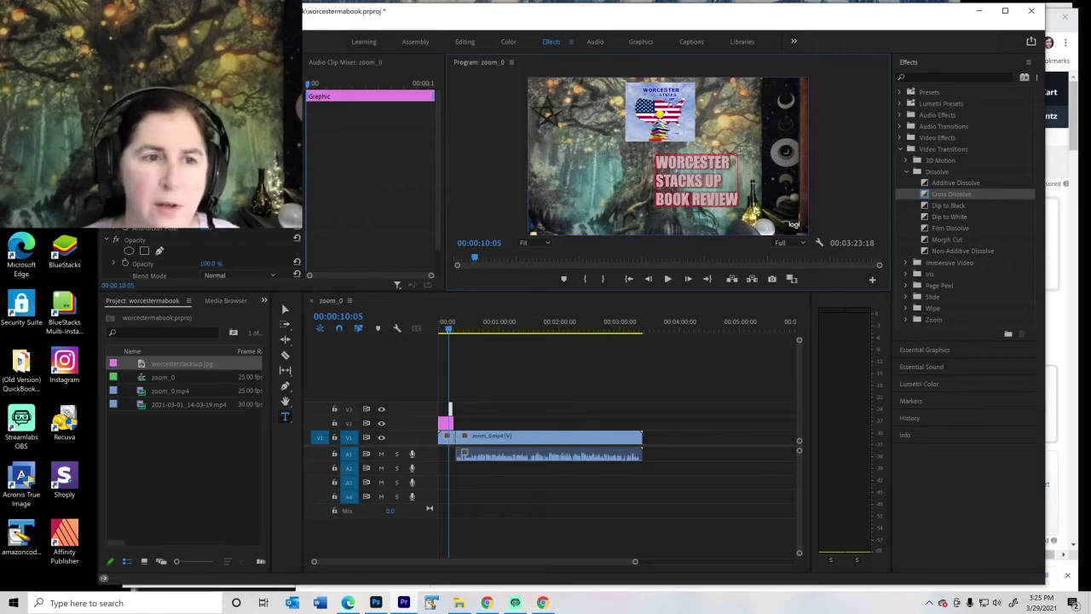
scroll(201, 256, down, 3)
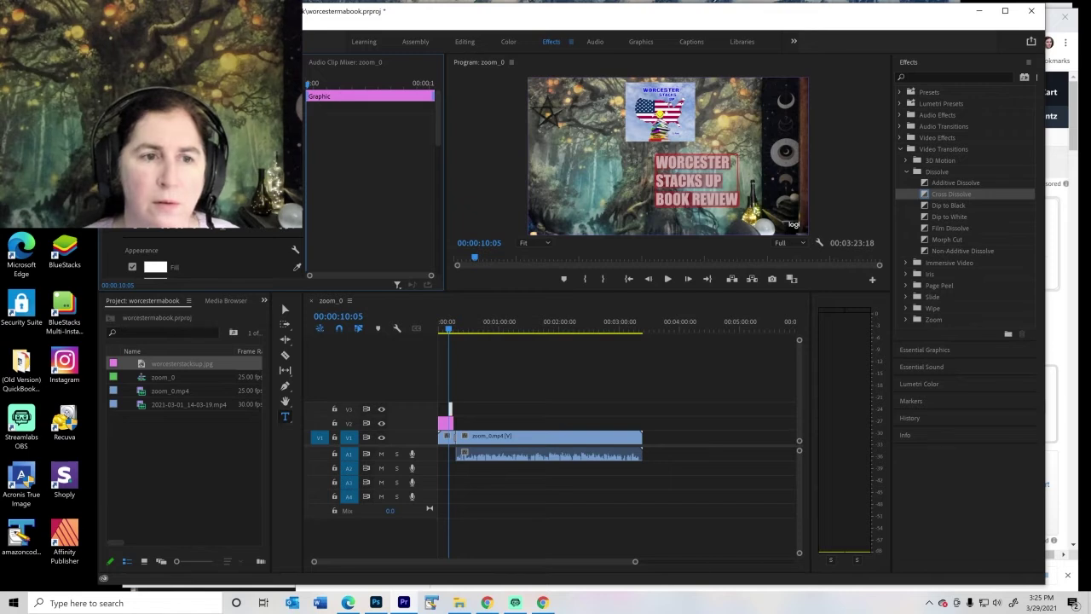
click(160, 176)
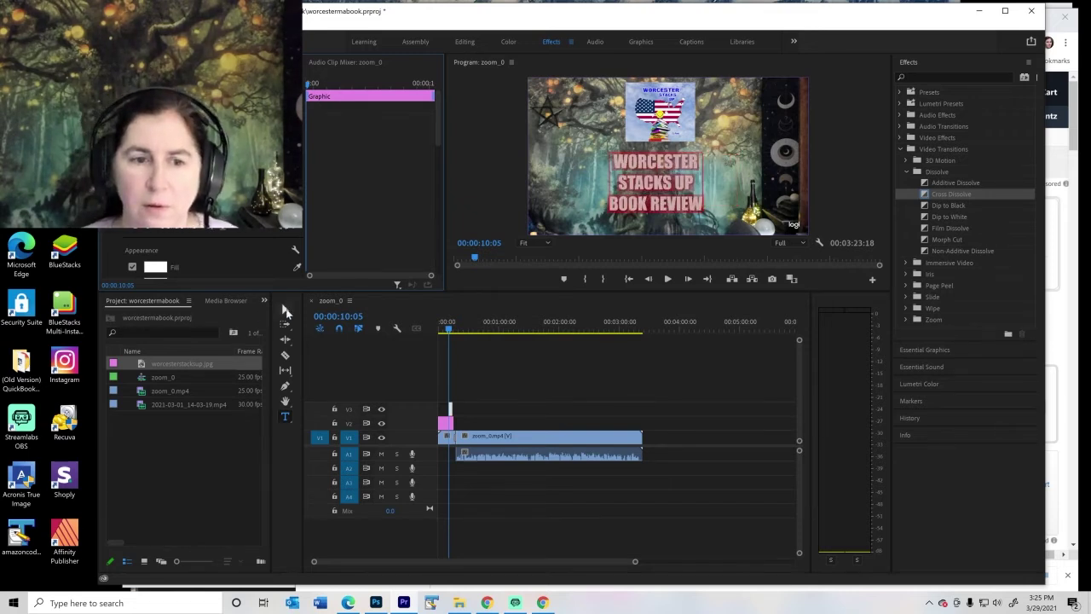
click(286, 309)
click(682, 198)
double_click(682, 198)
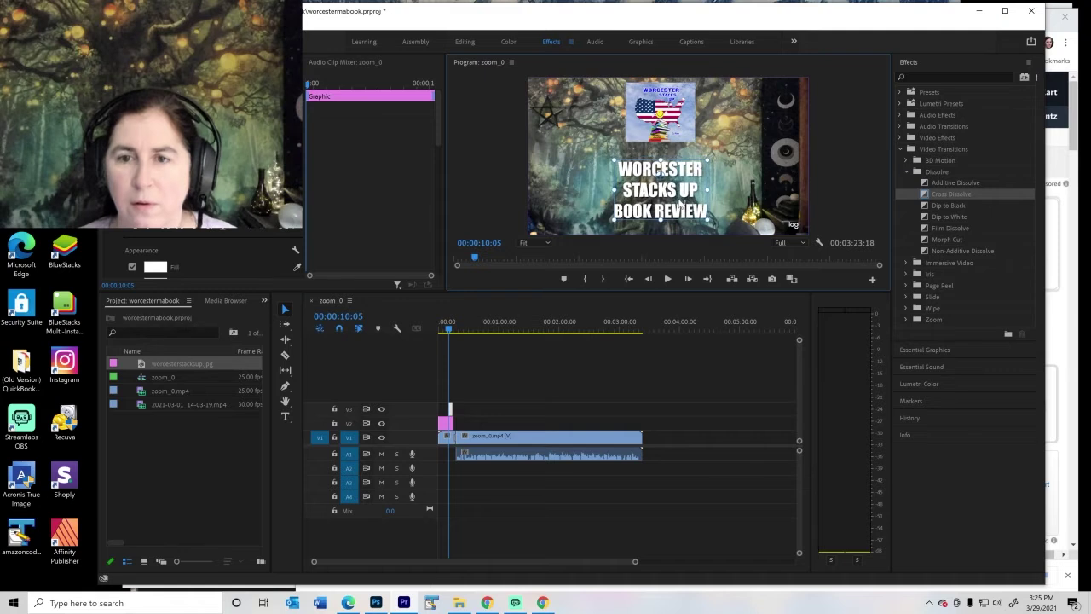
key(ctrl+a)
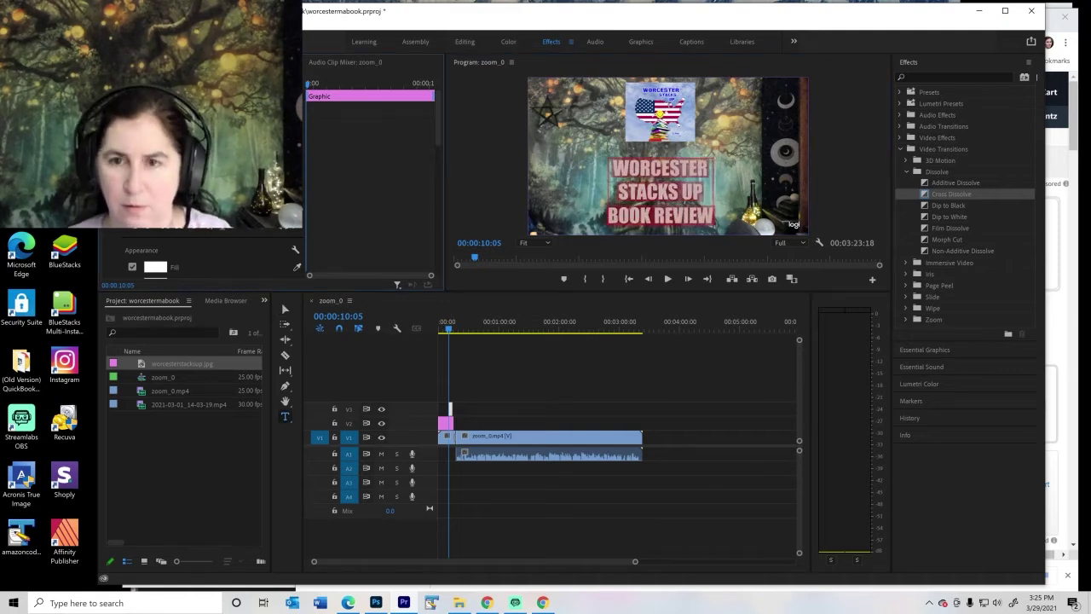
click(286, 309)
drag(675, 213, 679, 208)
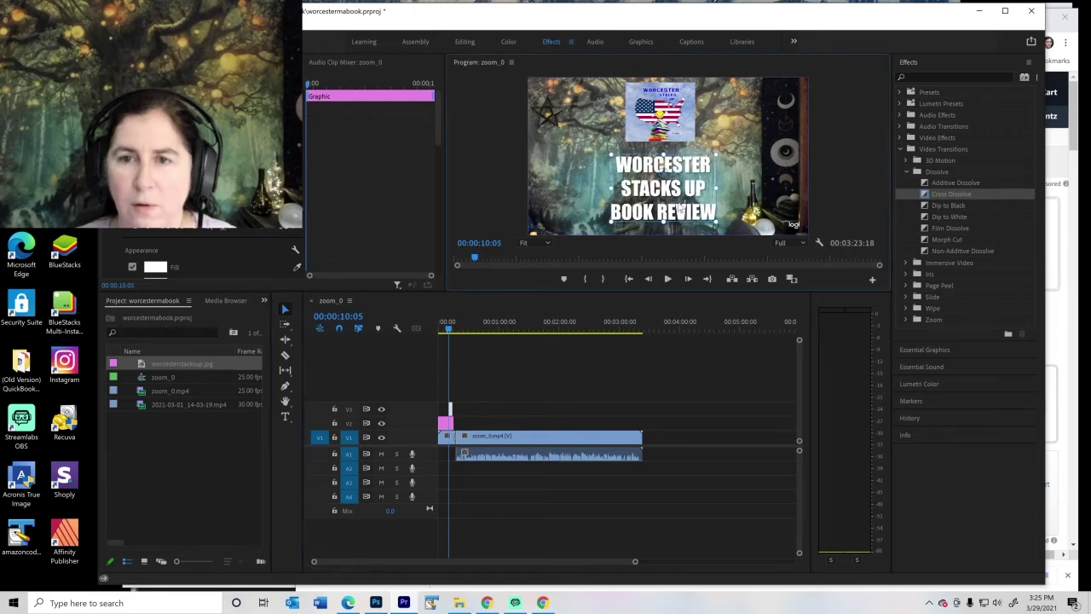
Step: Slightly lower the opacity of the opening background clip on V1
click(441, 425)
click(444, 437)
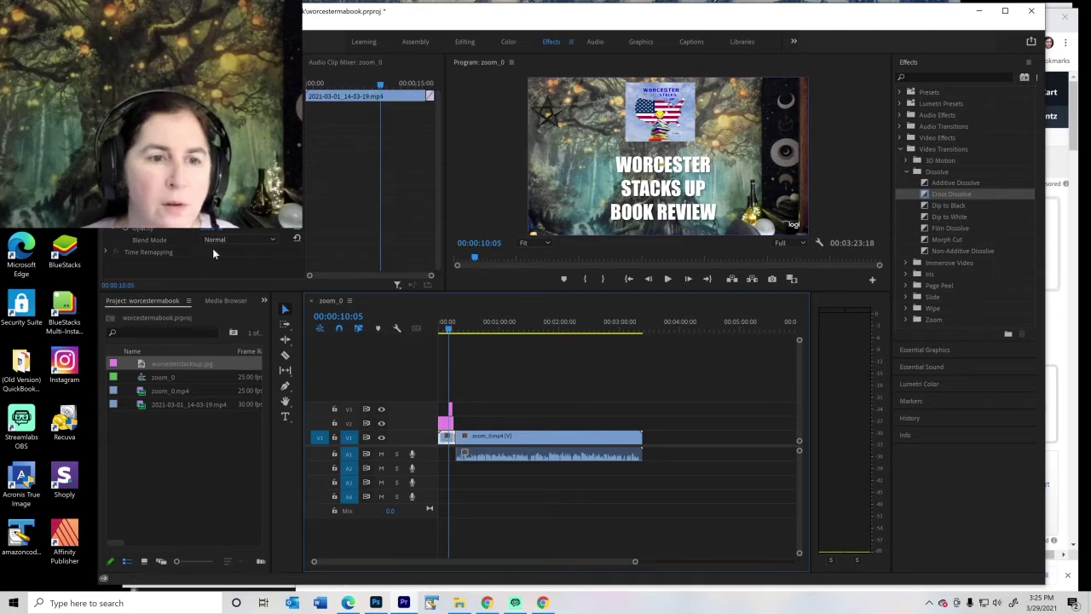
click(115, 230)
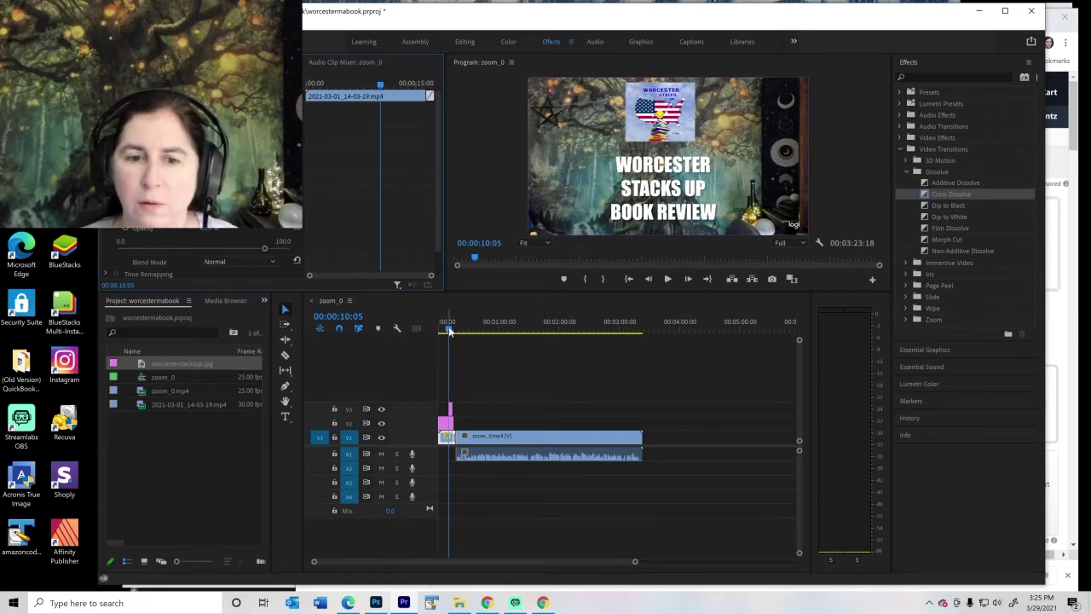
Step: Return the playhead to the sequence start and stretch the title graphic on V3 to span the full book cover clip
drag(449, 332, 439, 331)
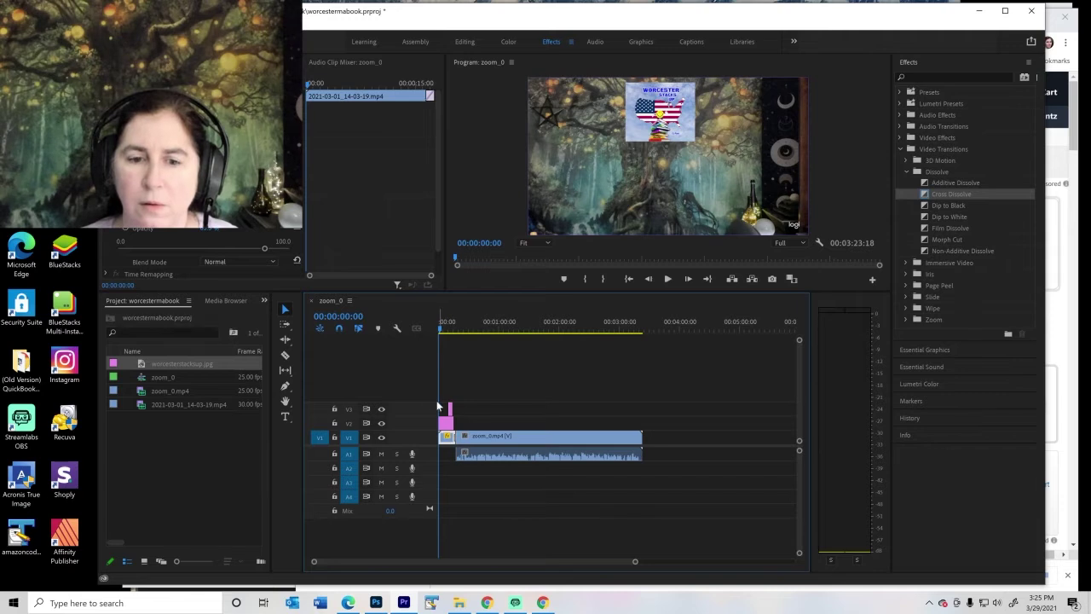
drag(443, 406, 469, 405)
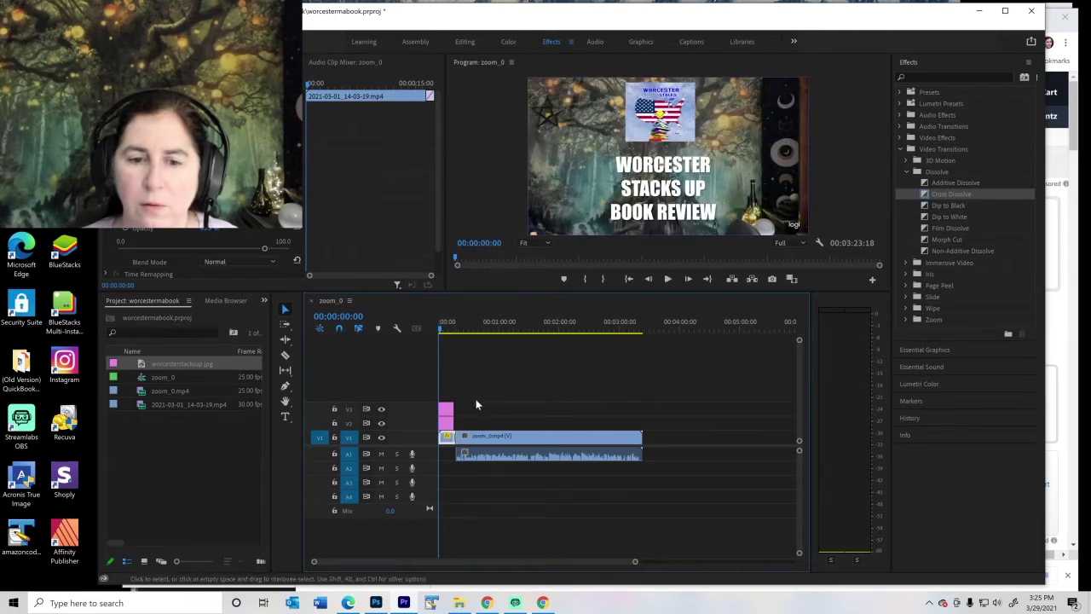
Step: Import Adding the Sun.mp3 from the _audiosoundtracks folder on the photos (E:) drive
click(205, 436)
double_click(204, 430)
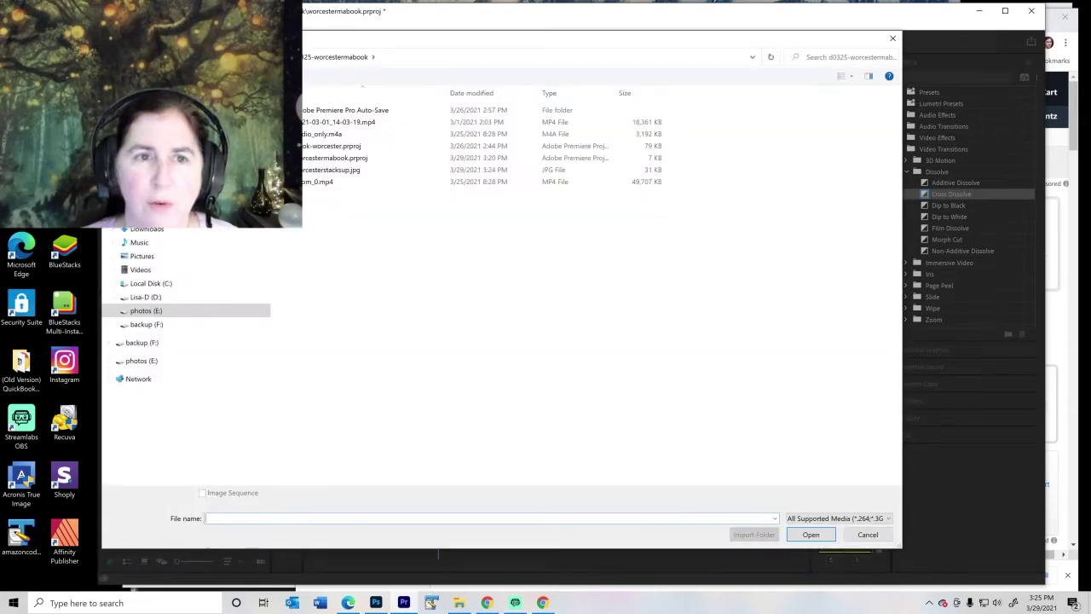
click(146, 310)
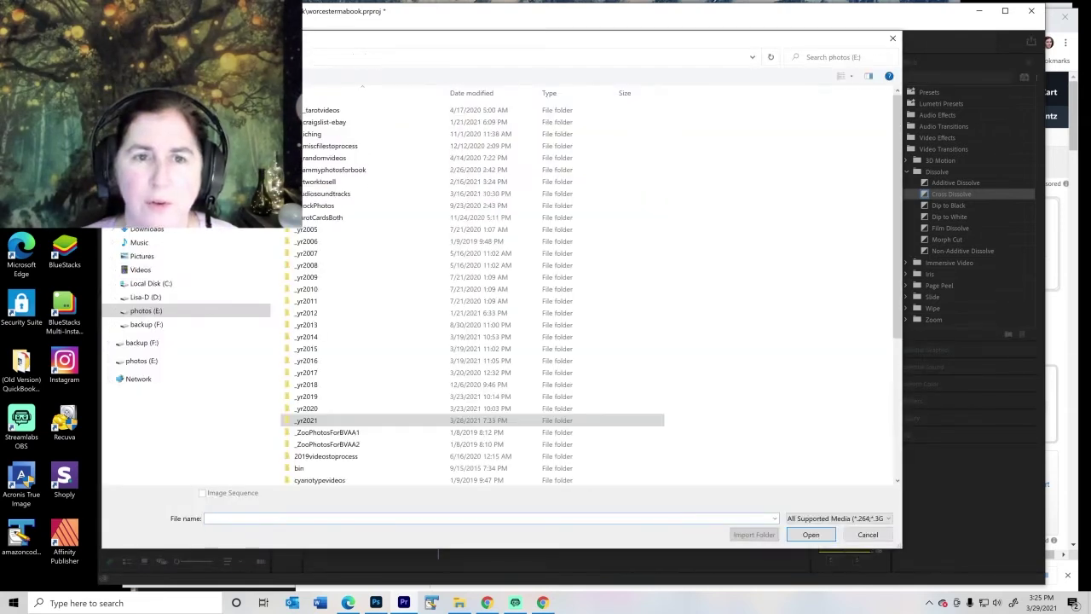
double_click(337, 196)
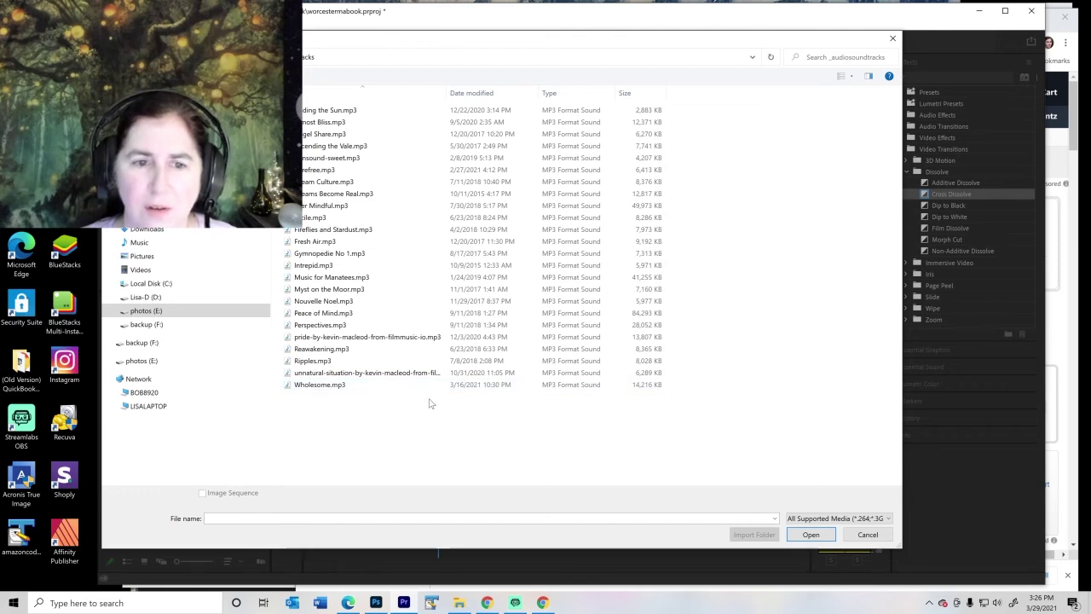
double_click(363, 112)
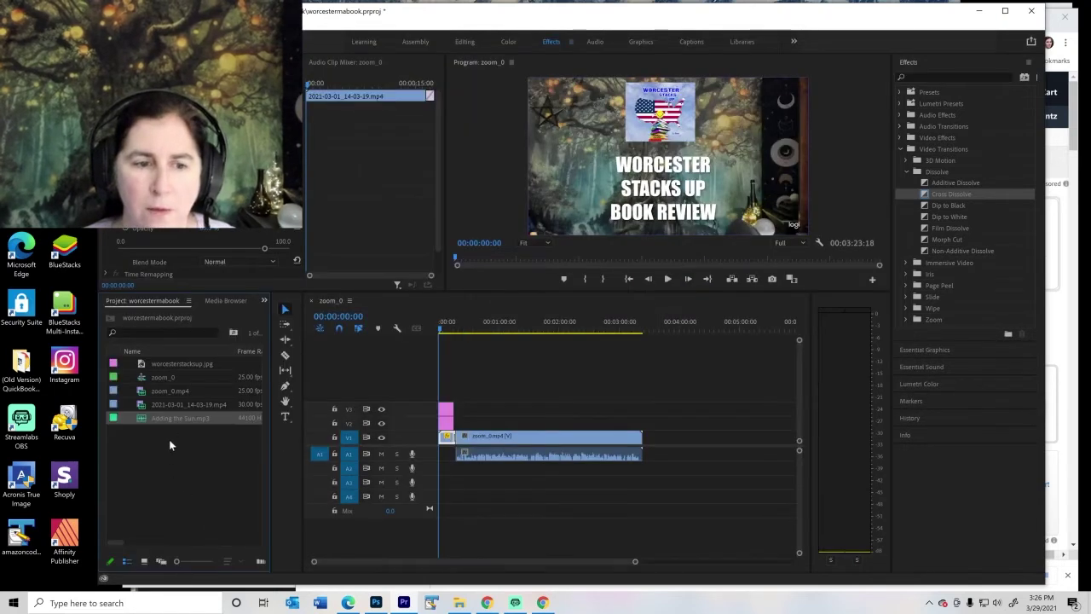
Step: Place Adding the Sun.mp3 at the start of A2, enlarge the track, and fade out the clip's end with volume keyframes
mouse_move(169, 418)
mouse_down()
mouse_move(418, 482)
mouse_move(444, 474)
mouse_up()
drag(616, 465, 428, 520)
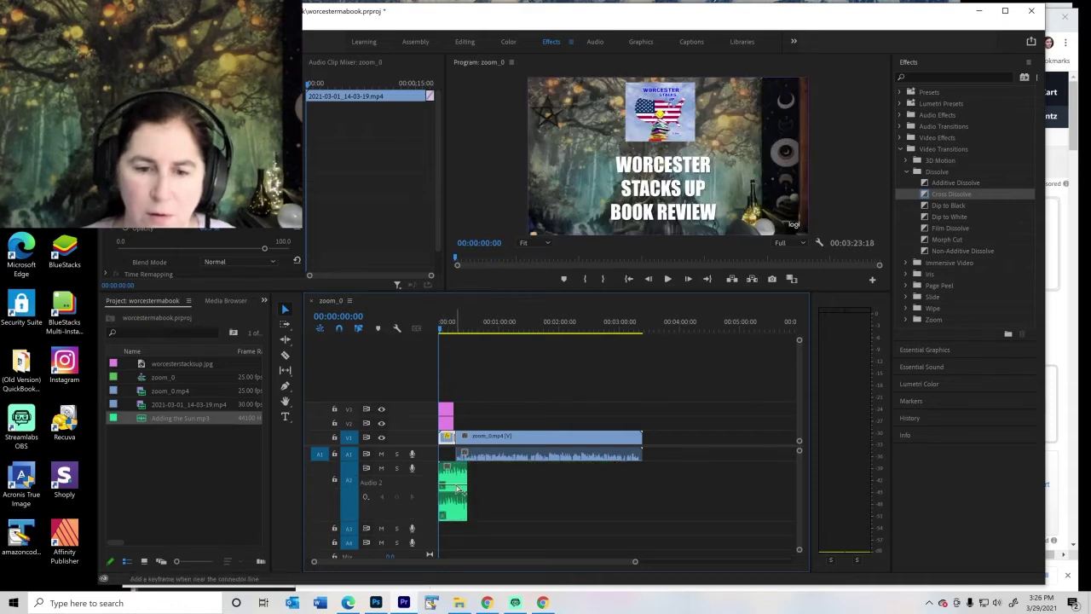
click(458, 488)
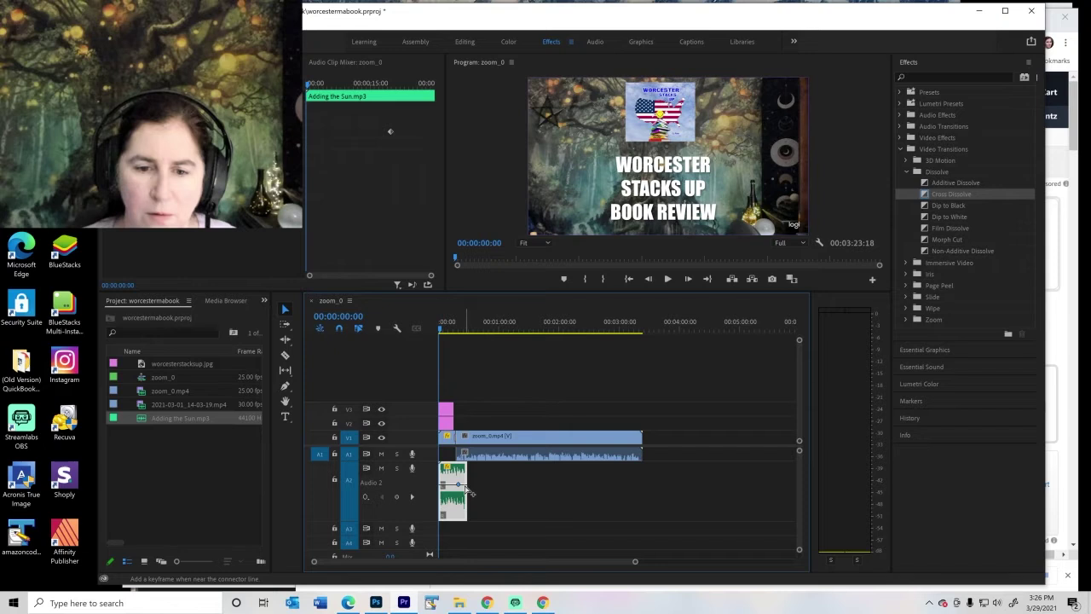
drag(465, 490, 462, 512)
drag(455, 327, 432, 321)
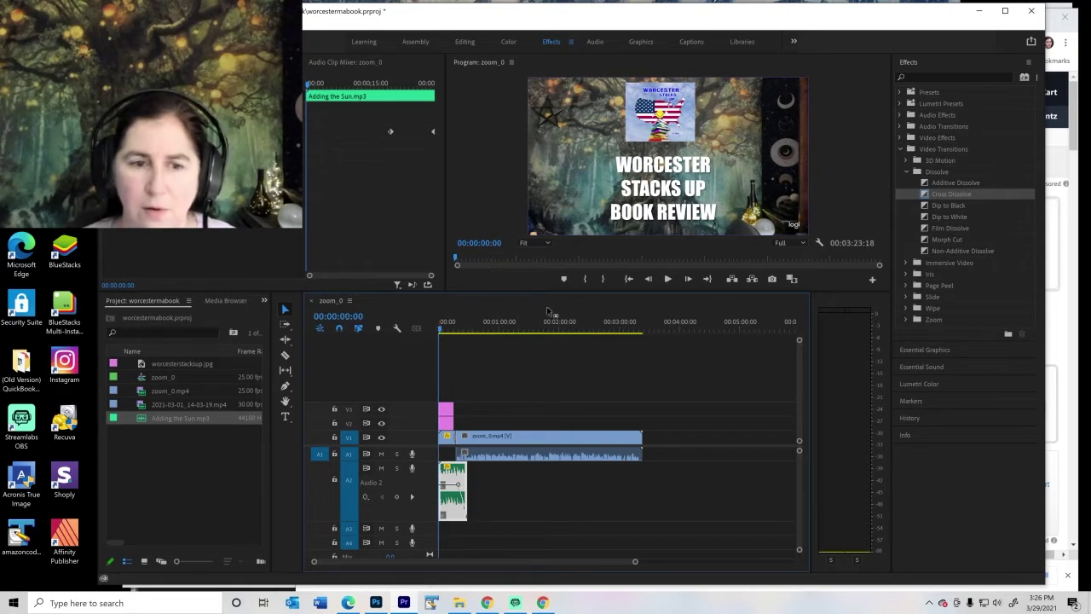
Step: In File Explorer, open _credits.txt from the _audiosoundtracks folder, copy the music credit text, and return to Premiere Pro
click(459, 603)
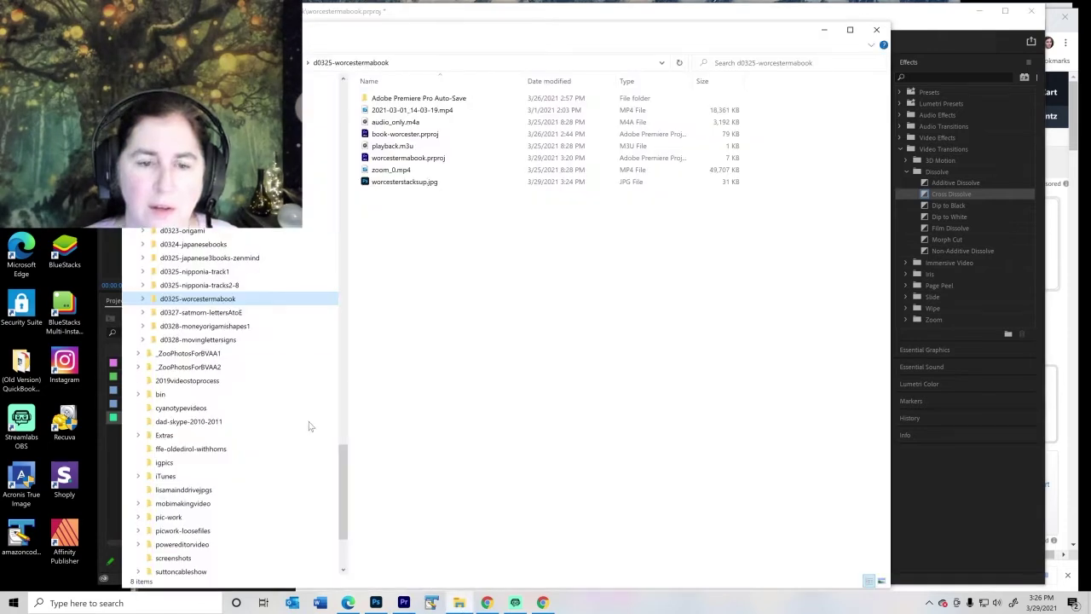
drag(343, 490, 345, 136)
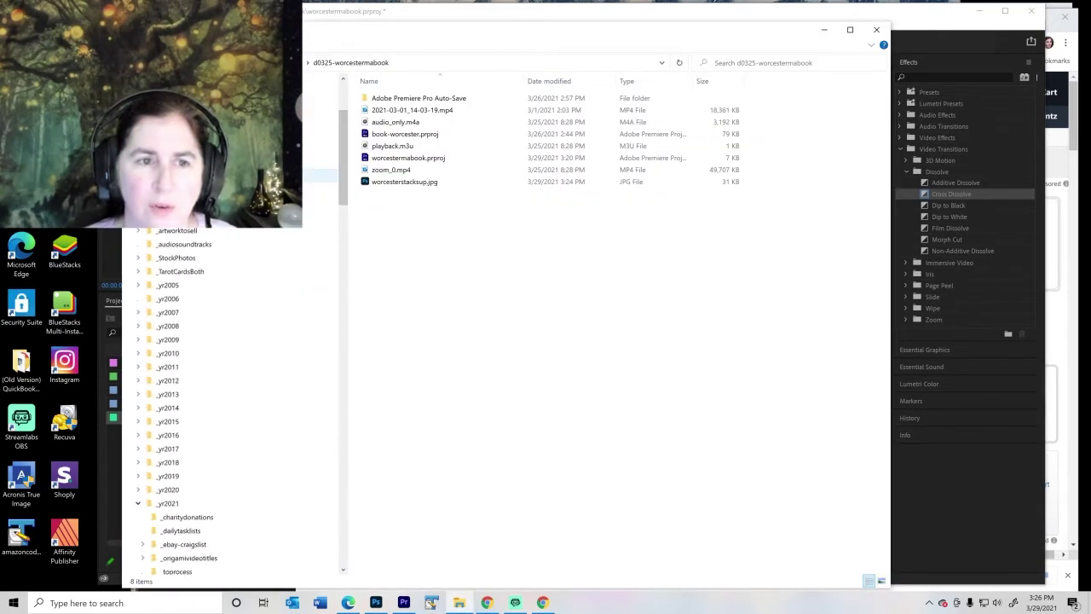
click(333, 245)
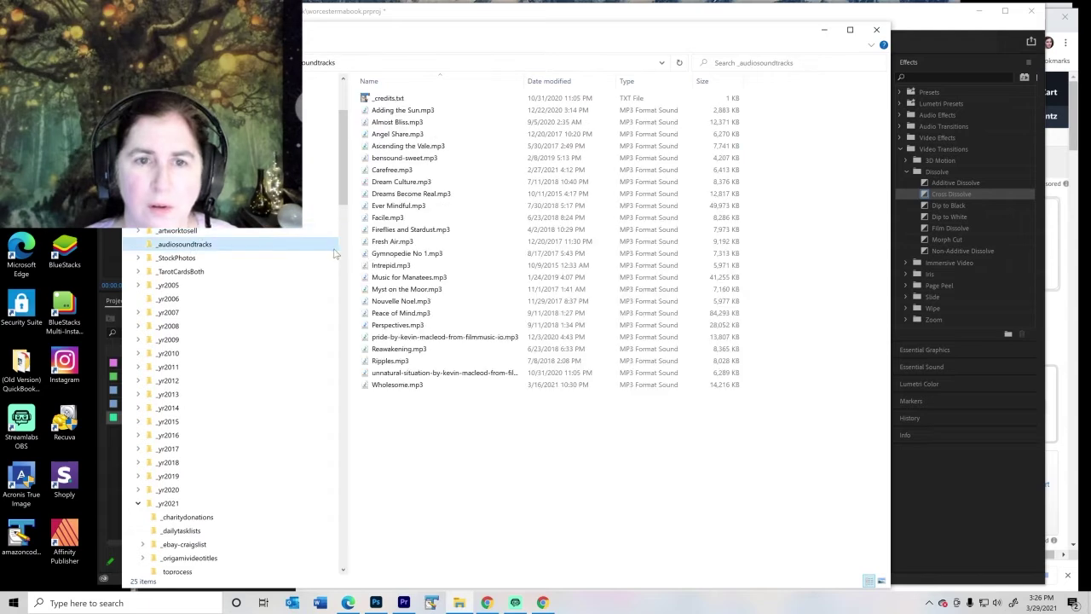
click(386, 102)
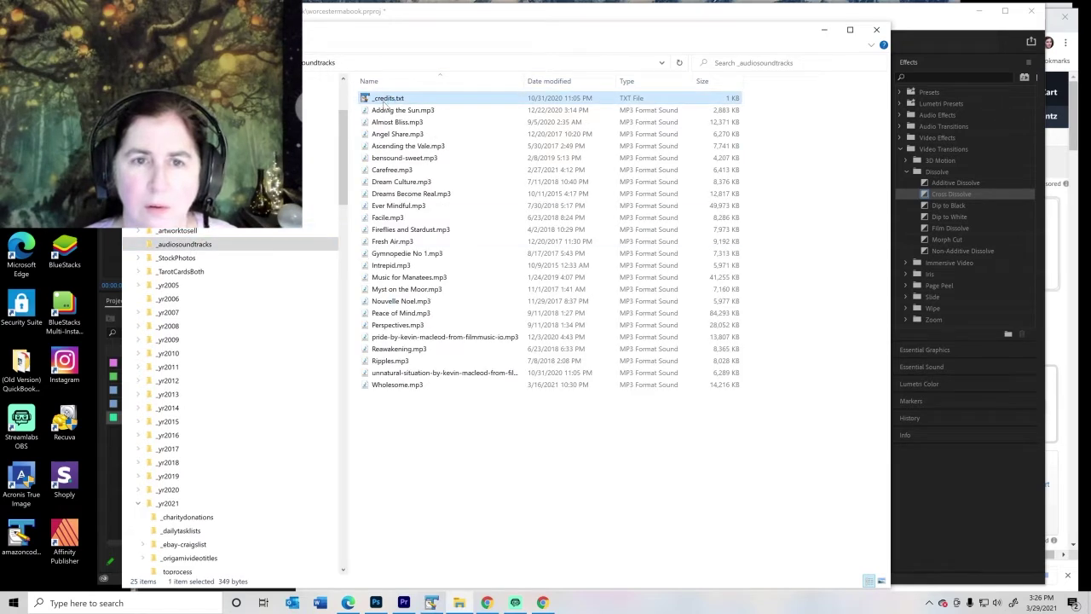
double_click(384, 102)
drag(431, 90, 425, 123)
click(987, 24)
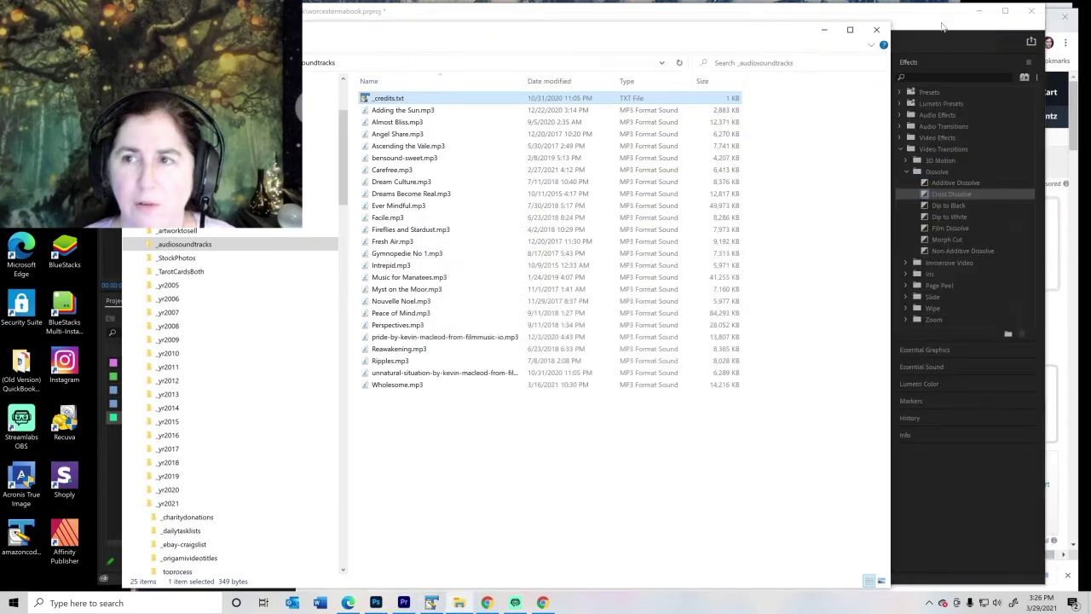
click(824, 33)
Step: At 00:00:07:09, paste the music credit as a new text in the frame's lower-left area and shrink it to small print
click(285, 417)
click(446, 331)
click(543, 215)
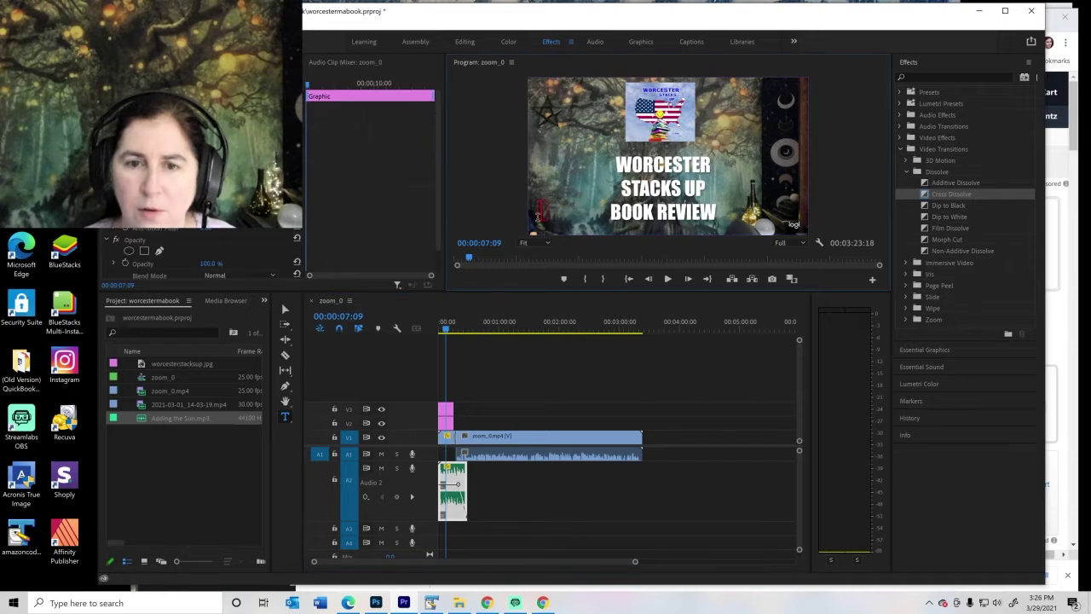
key(ctrl+v)
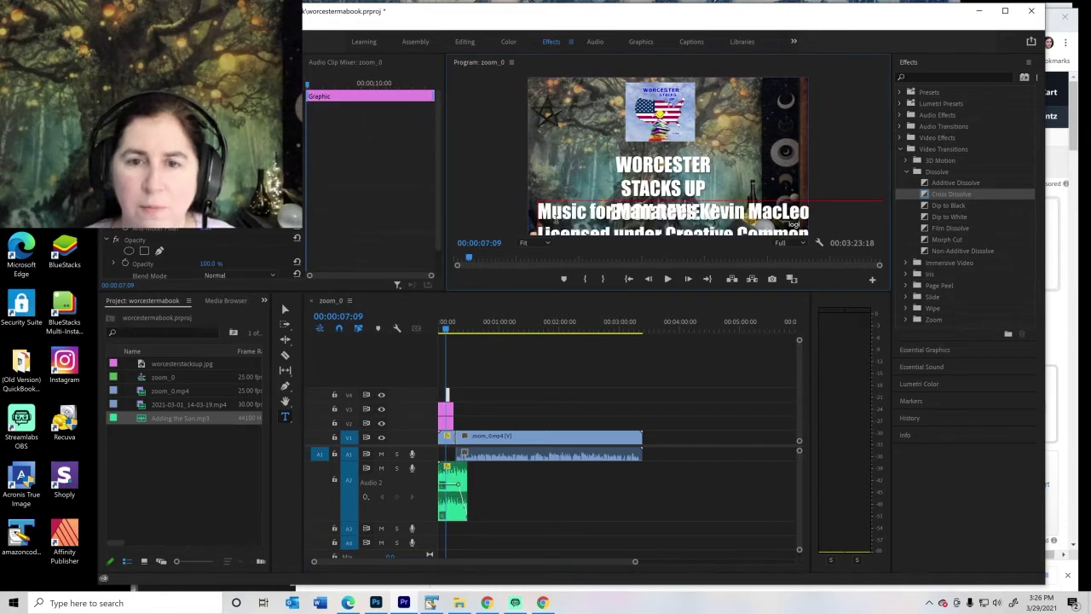
key(ctrl+a)
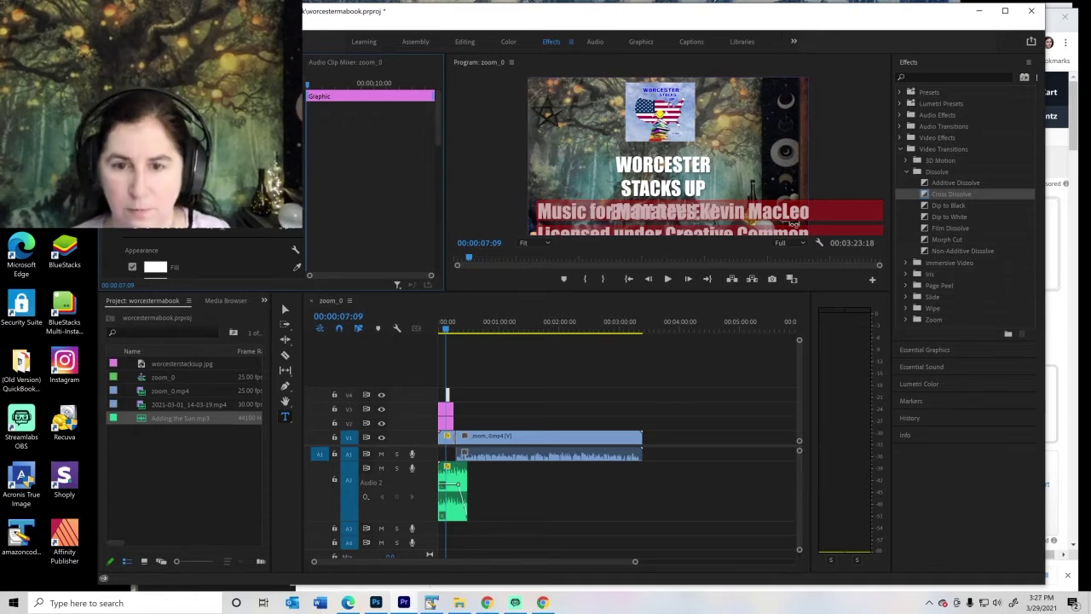
key(Return)
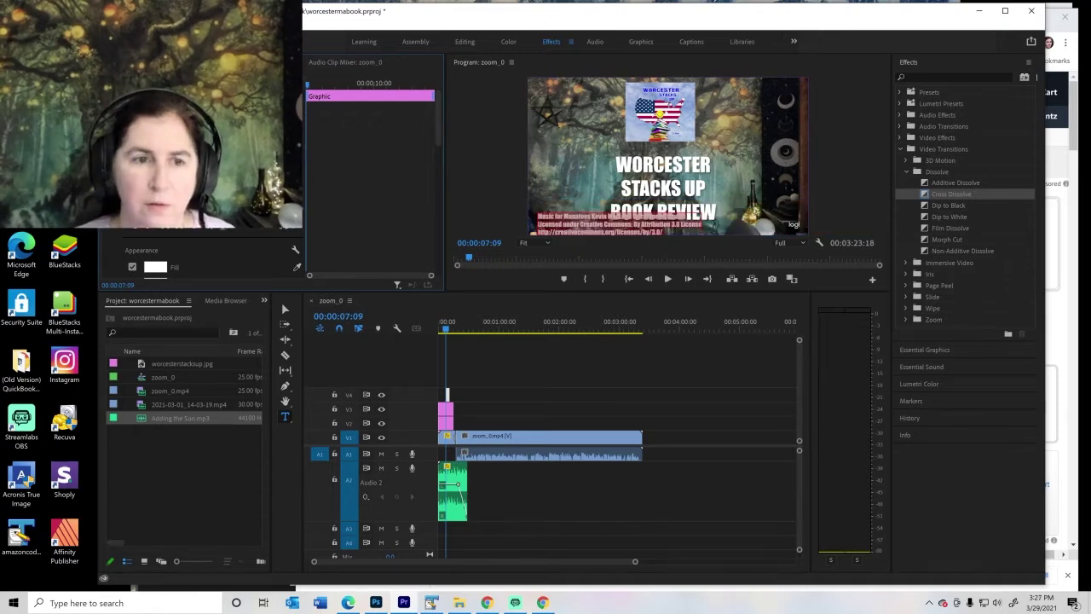
key(Return)
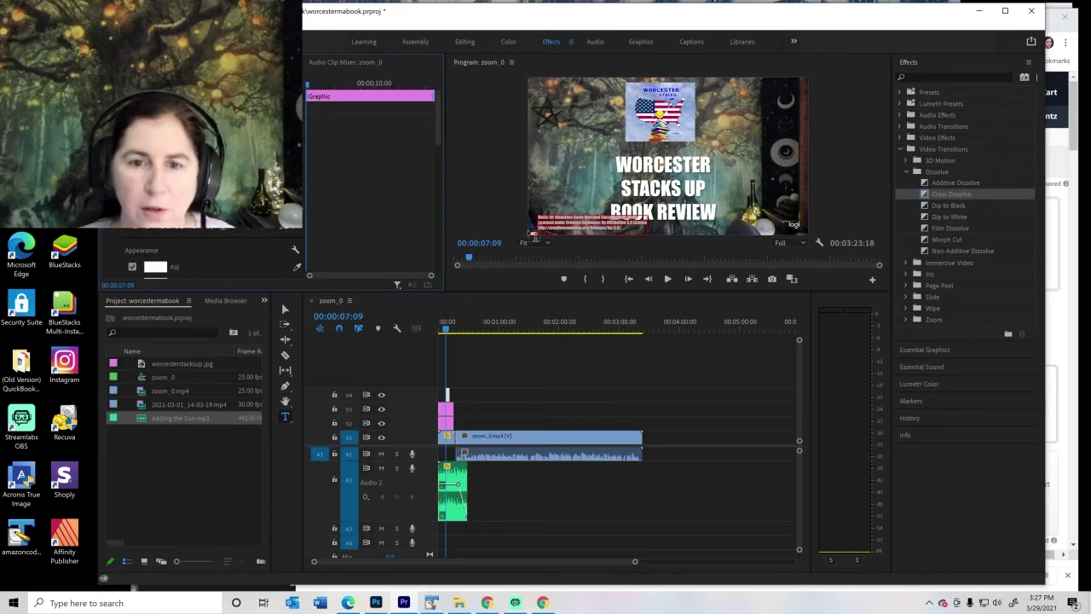
Step: Replace the song name in the pasted credit with Adding the Sun and put it on its own line
drag(574, 219, 535, 216)
text(Adding)
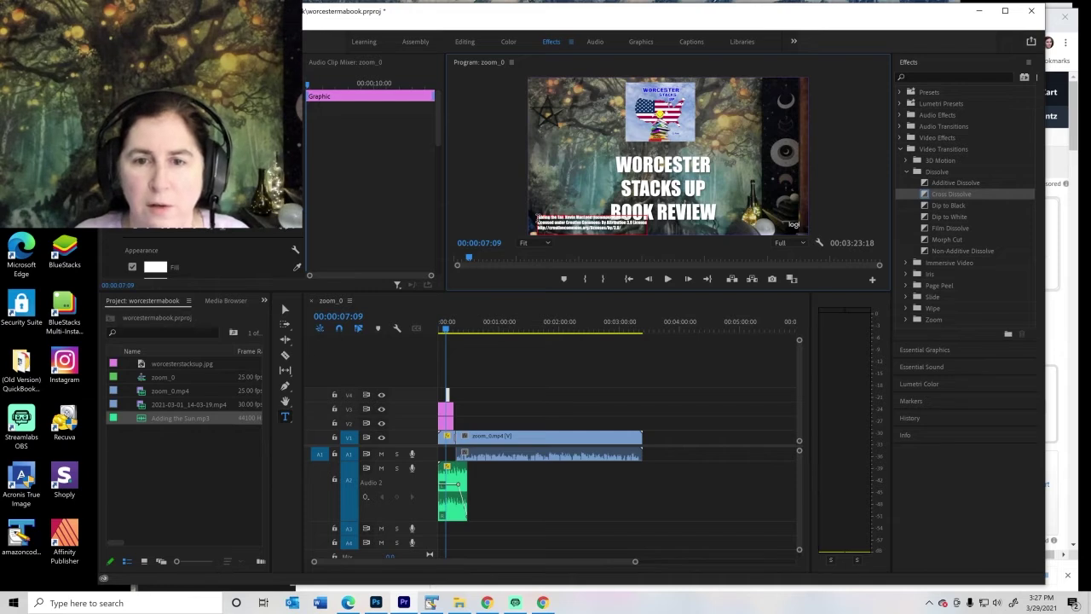
text( the Sun)
key(Return)
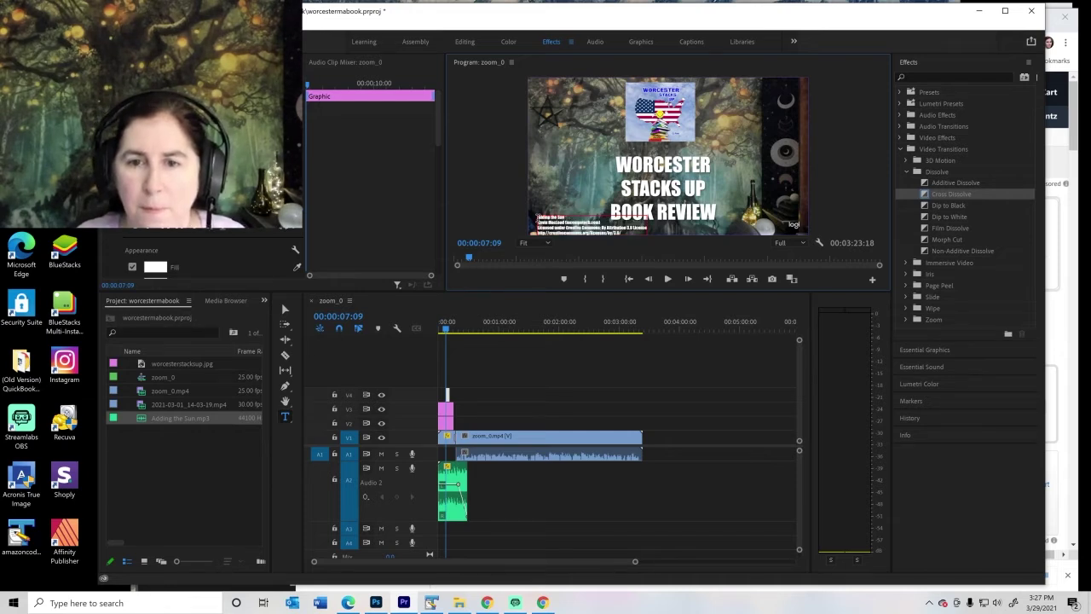
Step: Move the title up close beneath the book cover and shift the music credit into the frame's lower-left corner
click(286, 308)
drag(688, 189, 687, 180)
click(685, 117)
drag(679, 182, 676, 180)
drag(569, 228, 564, 228)
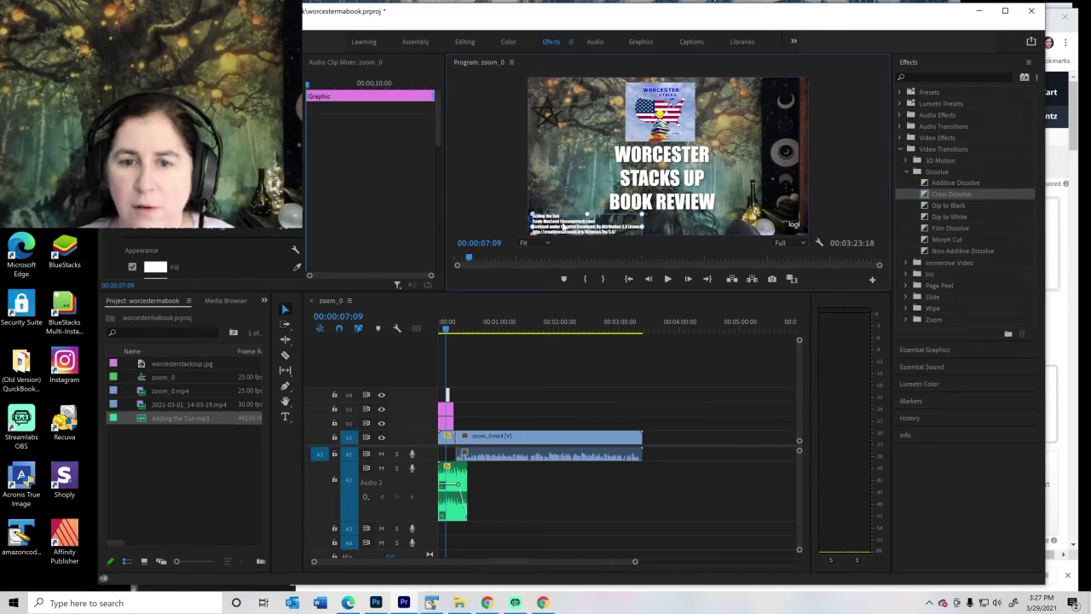
Step: Stretch the music credit graphic on V4 so it spans the same intro length as the title and cover clips
click(539, 357)
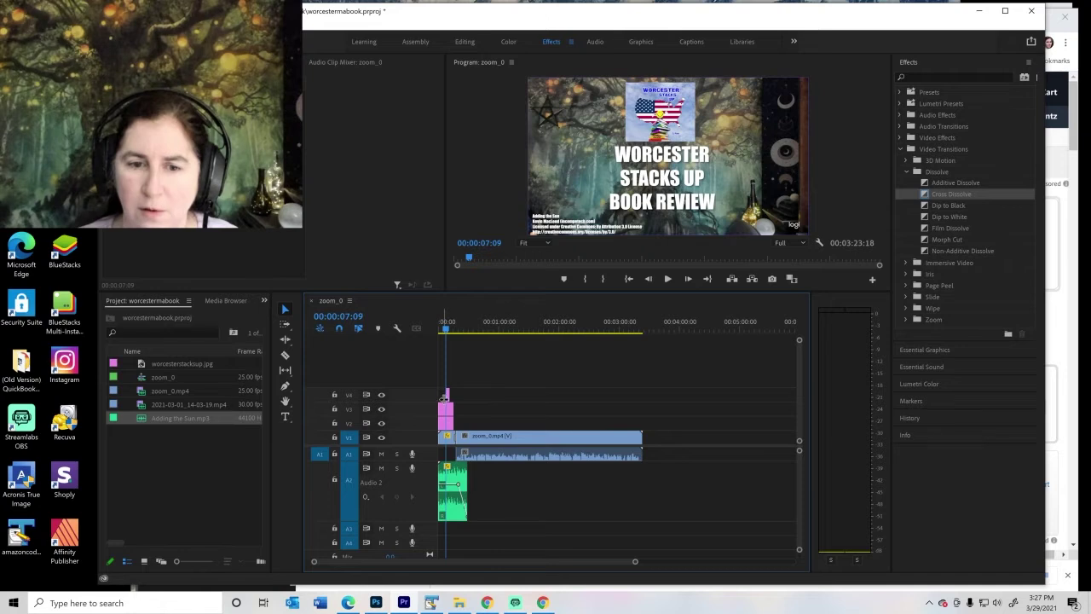
drag(443, 395, 516, 374)
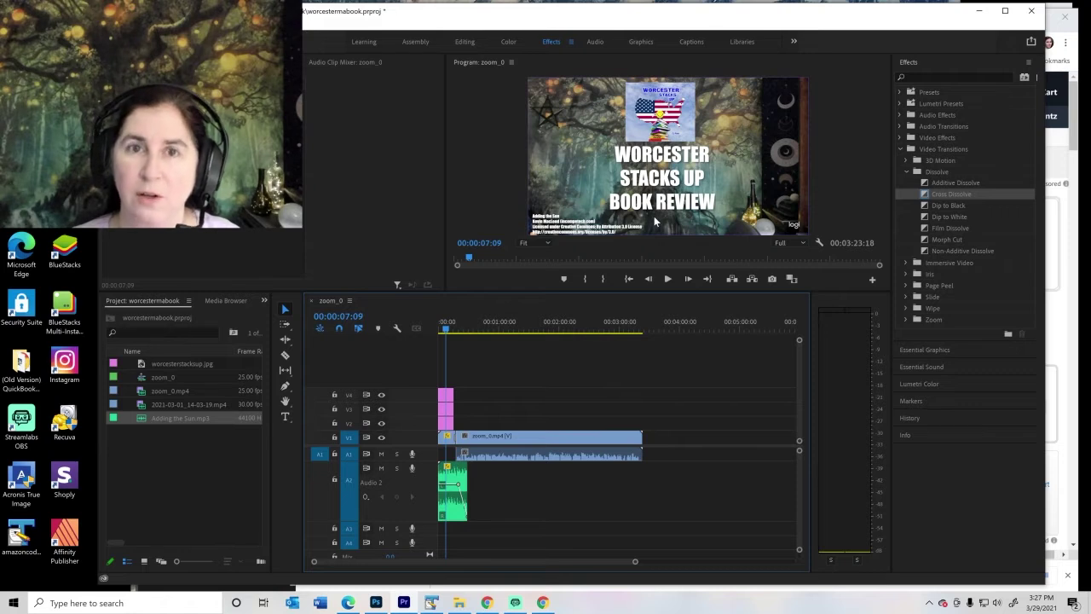
Step: Play the intro from the start, lower the volume of the Adding the Sun clip, and stop playback
key(Home)
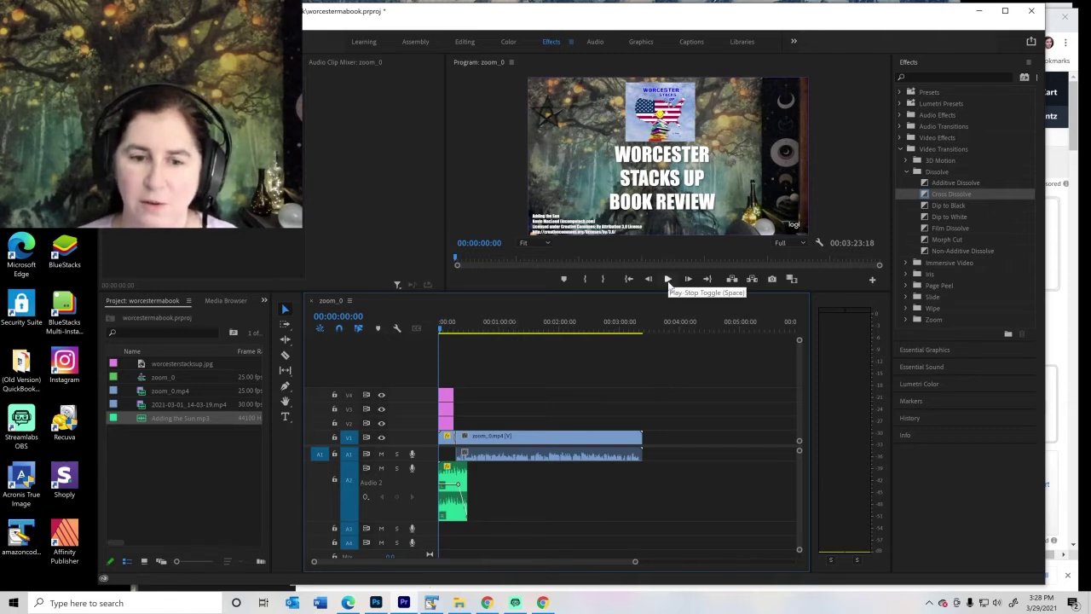
click(668, 280)
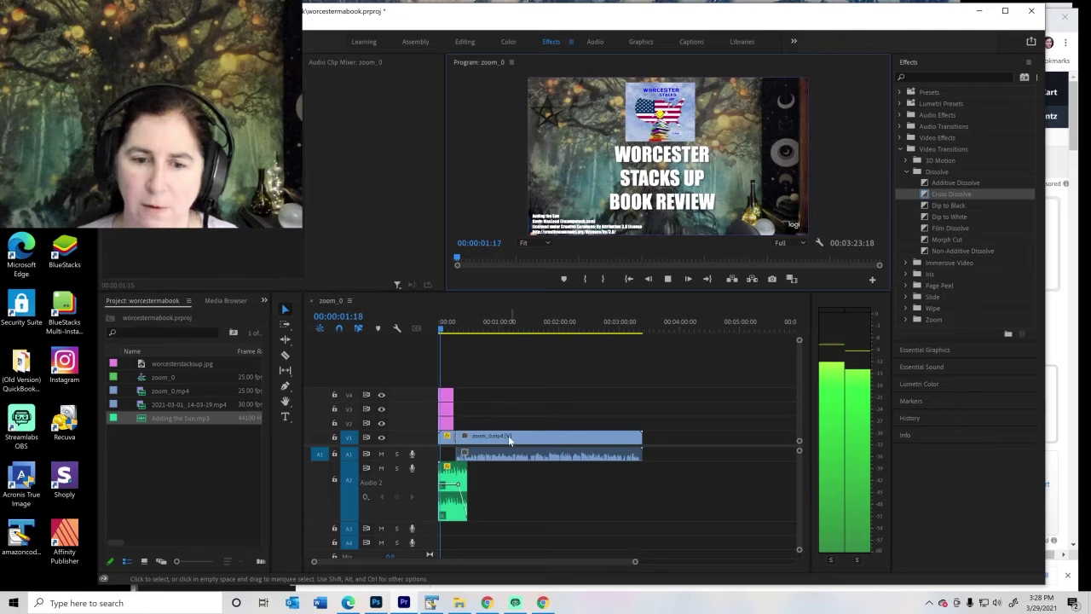
drag(453, 486, 456, 496)
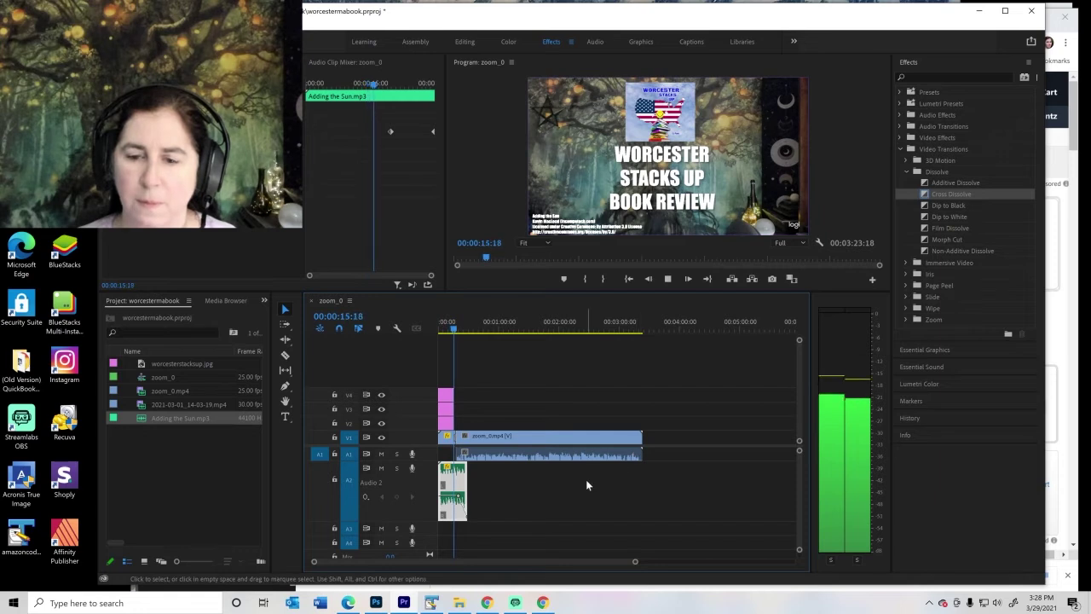
click(667, 279)
Step: Move the intro music's fade-out earlier and trim the Adding the Sun clip to about 20 seconds
drag(635, 560, 499, 561)
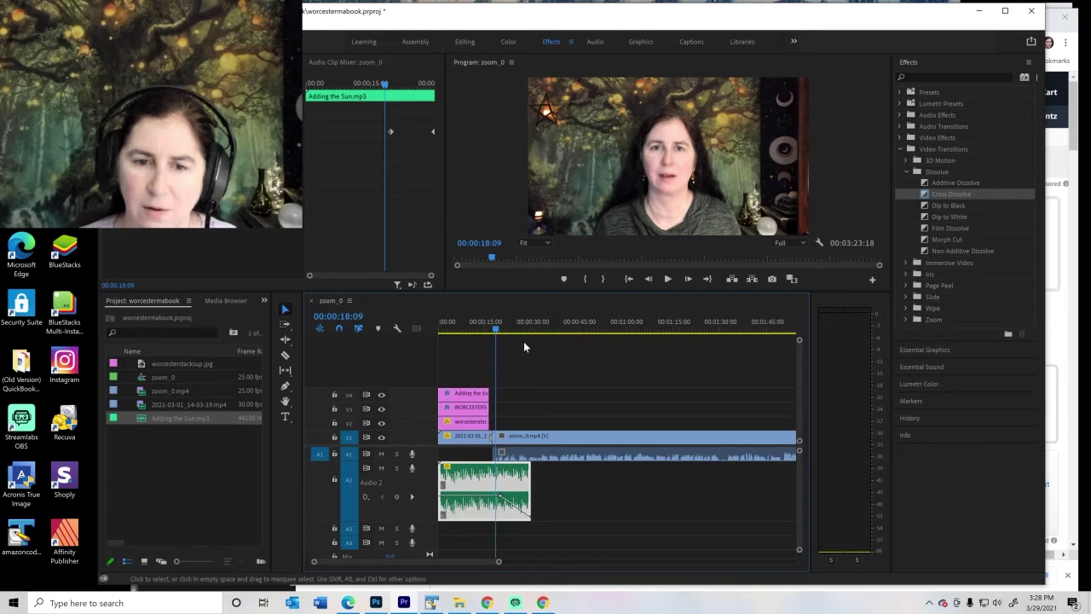
drag(495, 330, 465, 335)
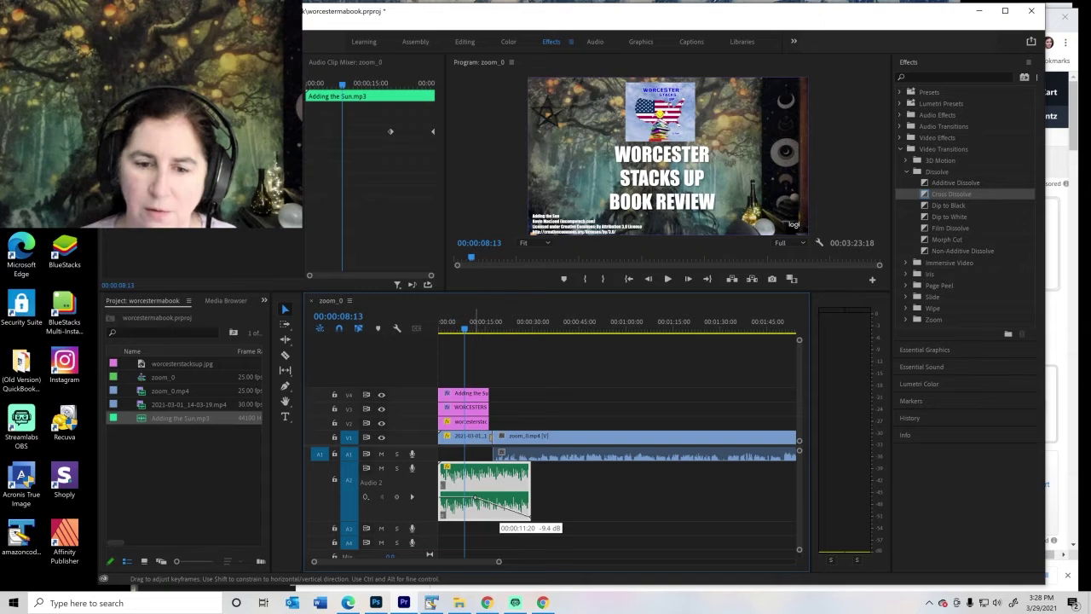
drag(526, 479, 497, 492)
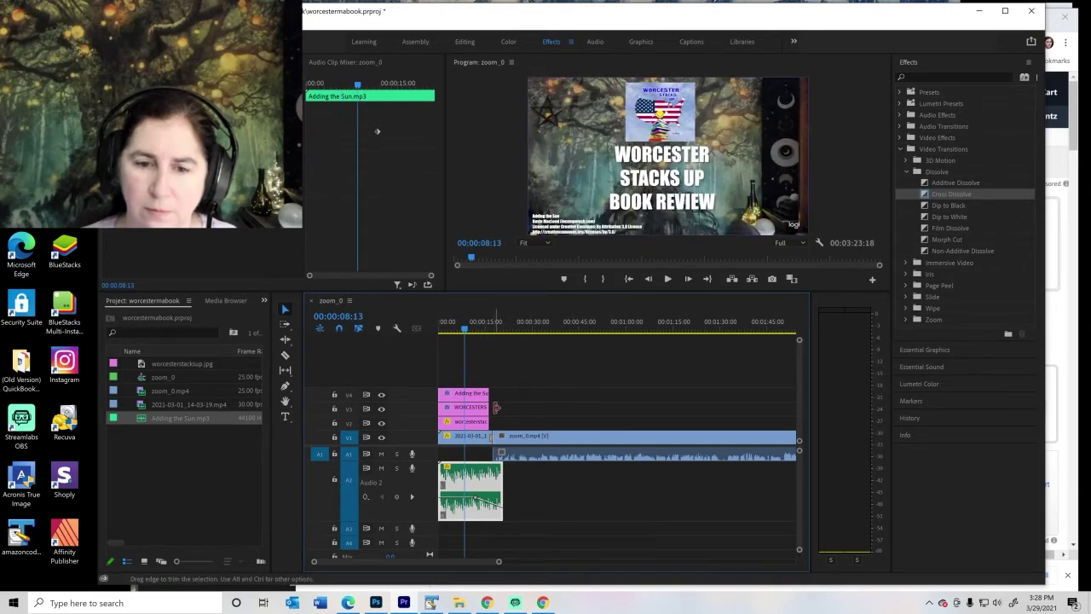
Step: Shorten the intro's background, cover, title and credit clips to about 9 seconds and close the gap before zoom_0.mp4
drag(472, 370, 465, 426)
drag(573, 442, 552, 442)
click(455, 378)
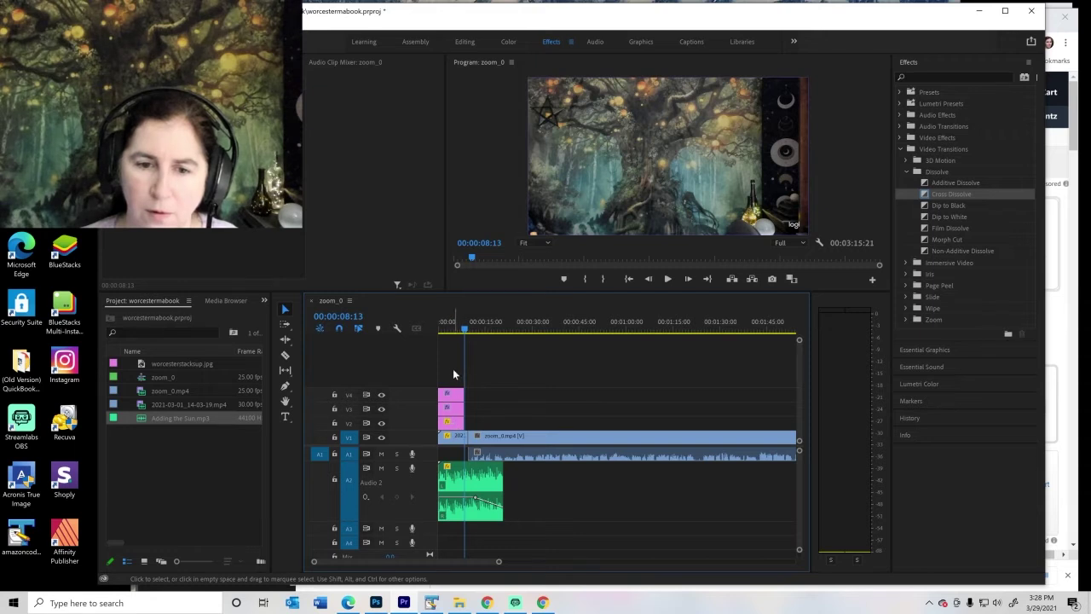
drag(458, 417, 471, 411)
Step: Add a Cross Dissolve on V1 between the intro background clip and zoom_0.mp4
drag(928, 195, 576, 406)
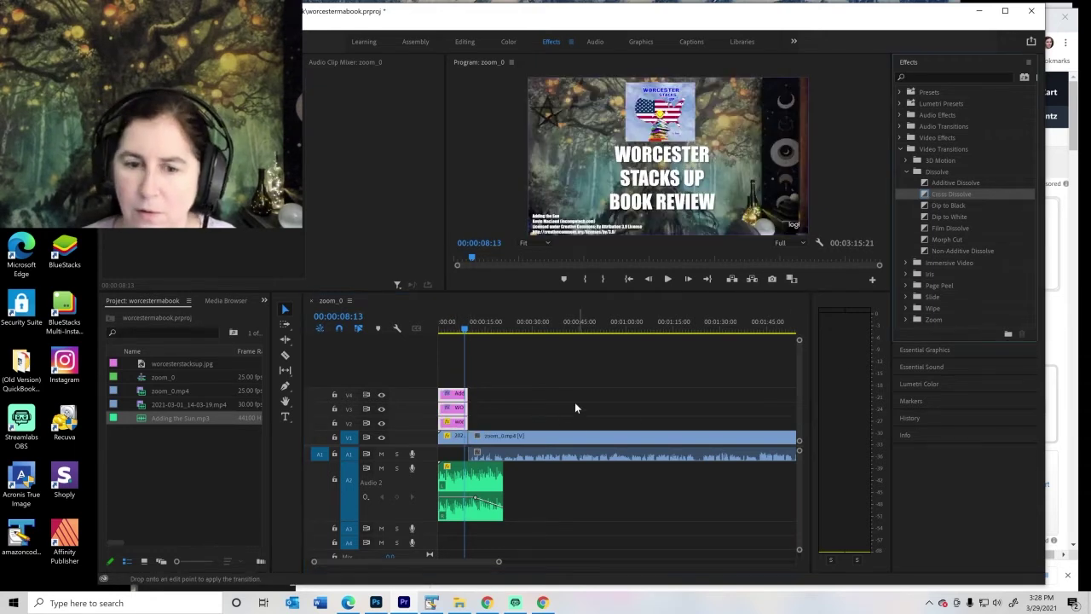
drag(476, 445, 468, 436)
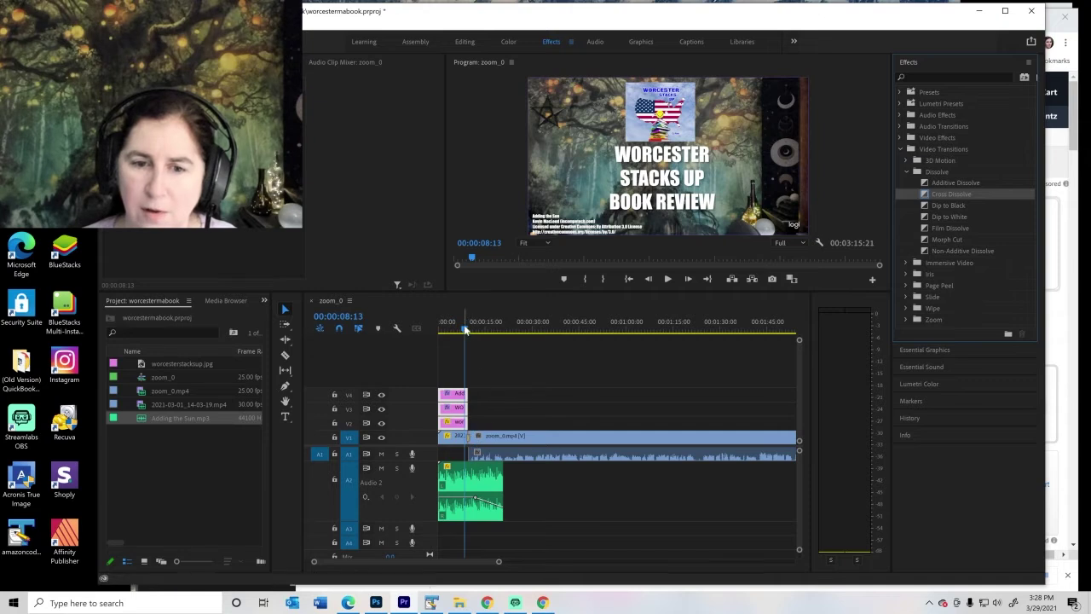
Step: Play the opening from the start, make the intro music fade out sooner, and trim that clip to about 17 seconds
drag(466, 330, 440, 330)
click(668, 280)
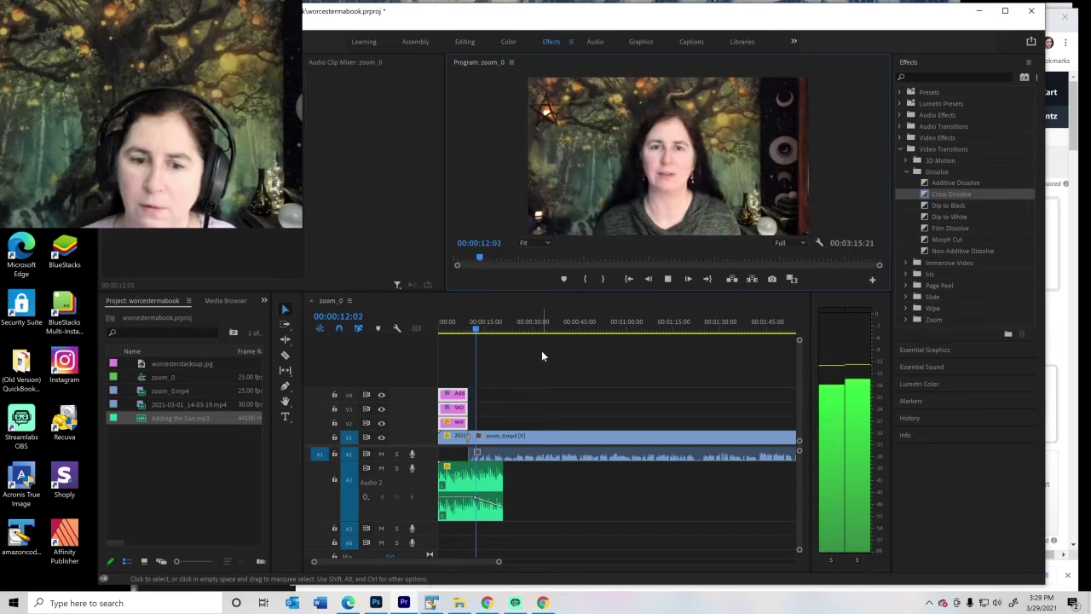
drag(474, 505, 549, 506)
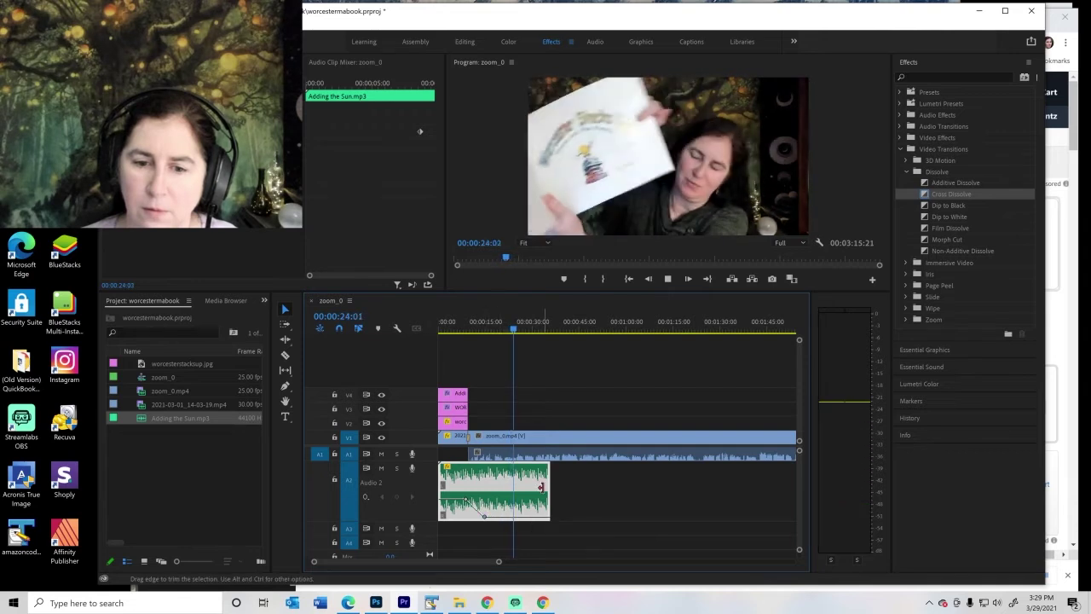
drag(550, 490, 492, 486)
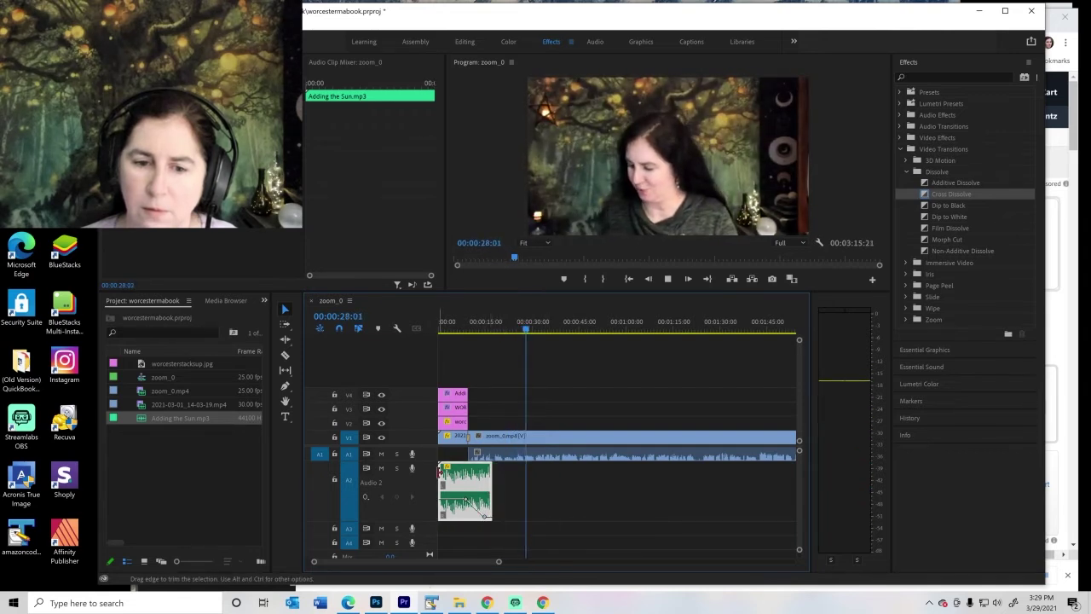
Step: Make the A1 track taller, raise the audio volume of zoom_0.mp4, and stop playback
drag(430, 461, 433, 471)
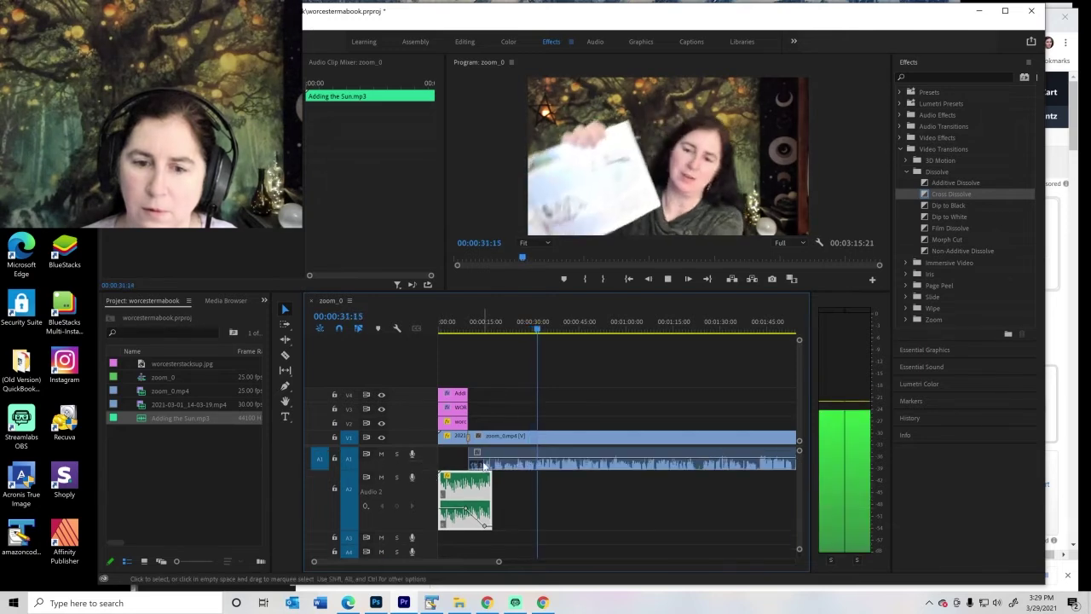
click(493, 461)
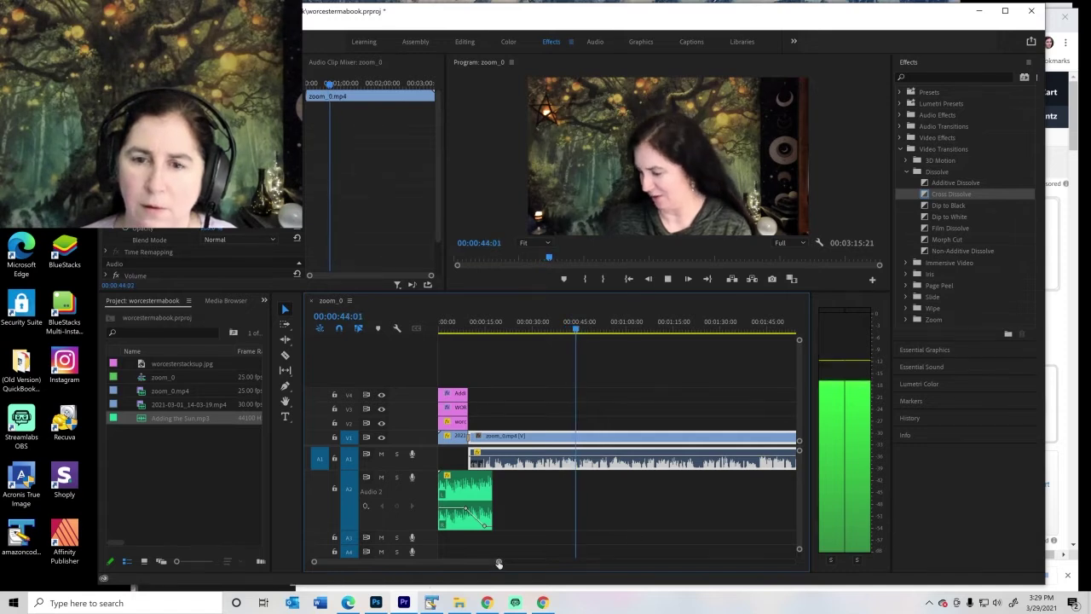
click(669, 279)
mouse_move(457, 566)
mouse_down()
mouse_move(522, 563)
mouse_move(458, 563)
mouse_up()
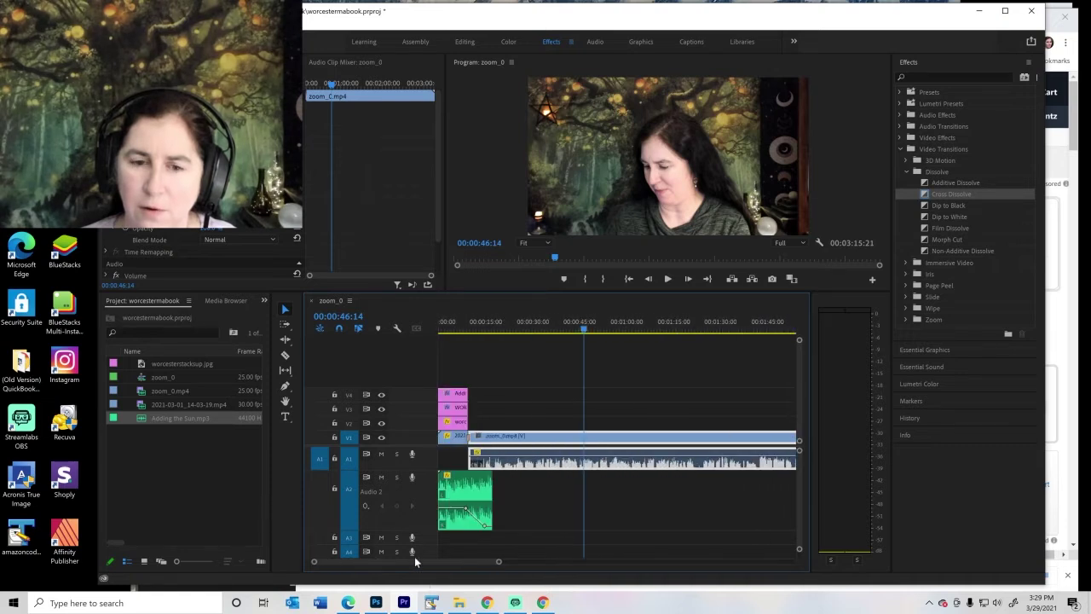
Step: Copy all the intro clips with their music, paste them after the main video, and butt them against the end of zoom_0.mp4
click(446, 334)
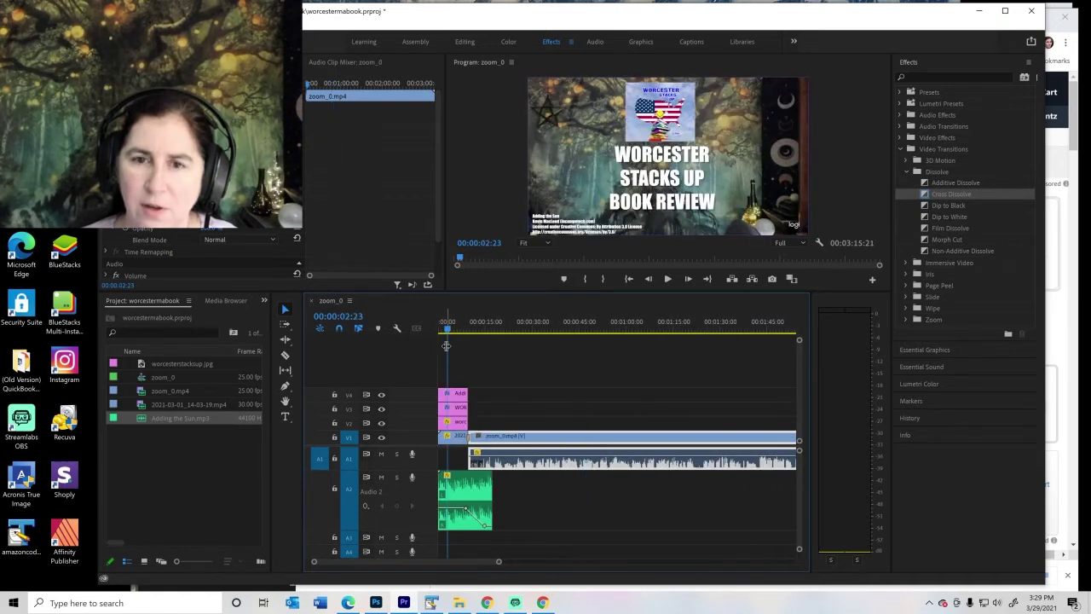
drag(455, 358, 522, 565)
key(Delete)
click(588, 322)
key(ctrl+v)
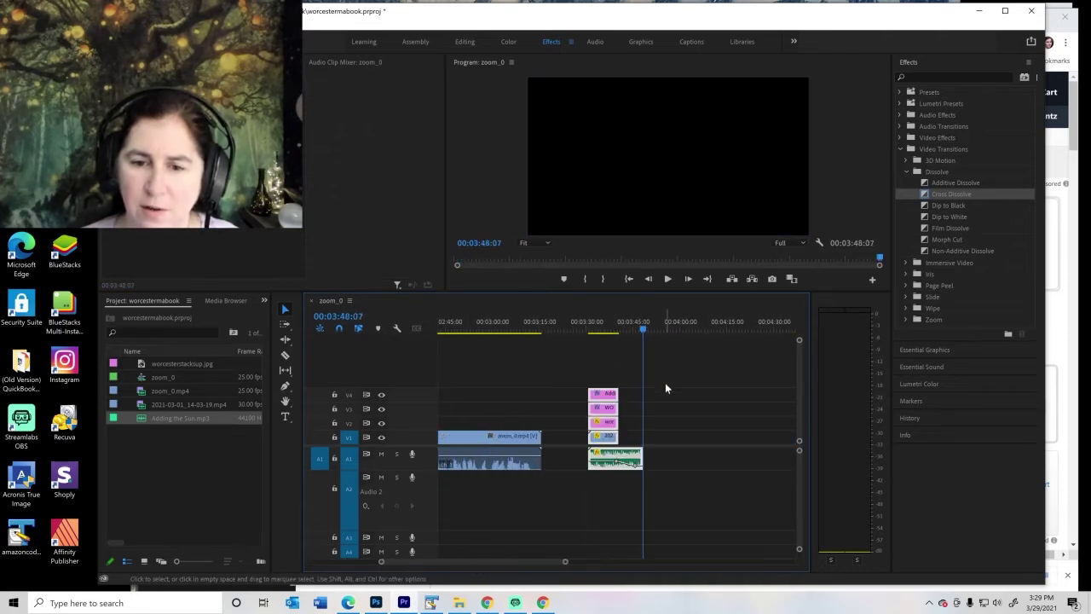
drag(611, 443, 564, 443)
click(610, 394)
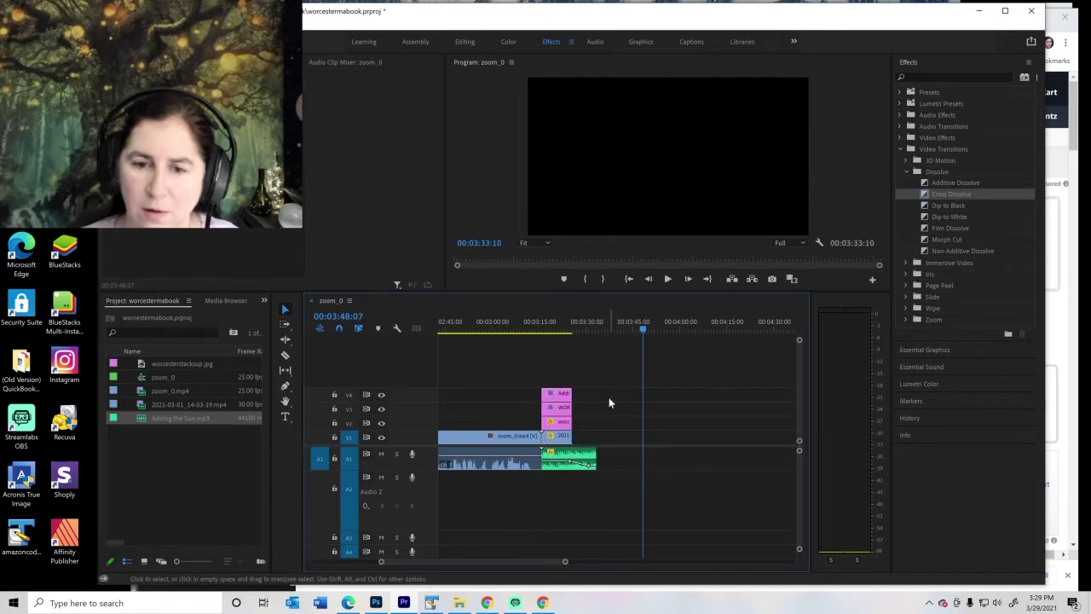
Step: Find the end of the talk and trim zoom_0.mp4 to finish at 00:03:13:03
click(527, 329)
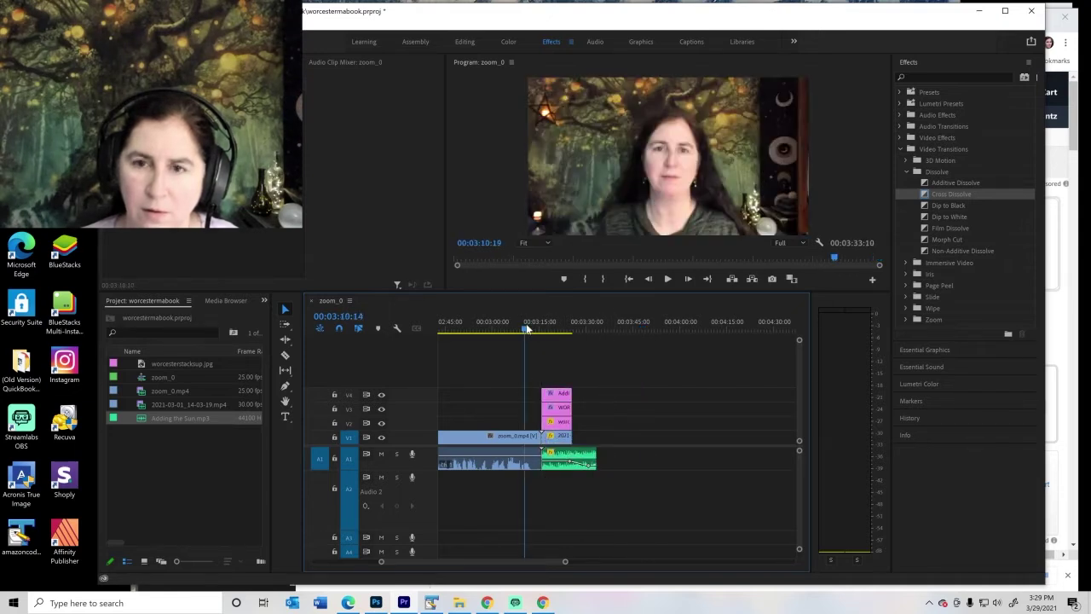
drag(528, 330, 533, 329)
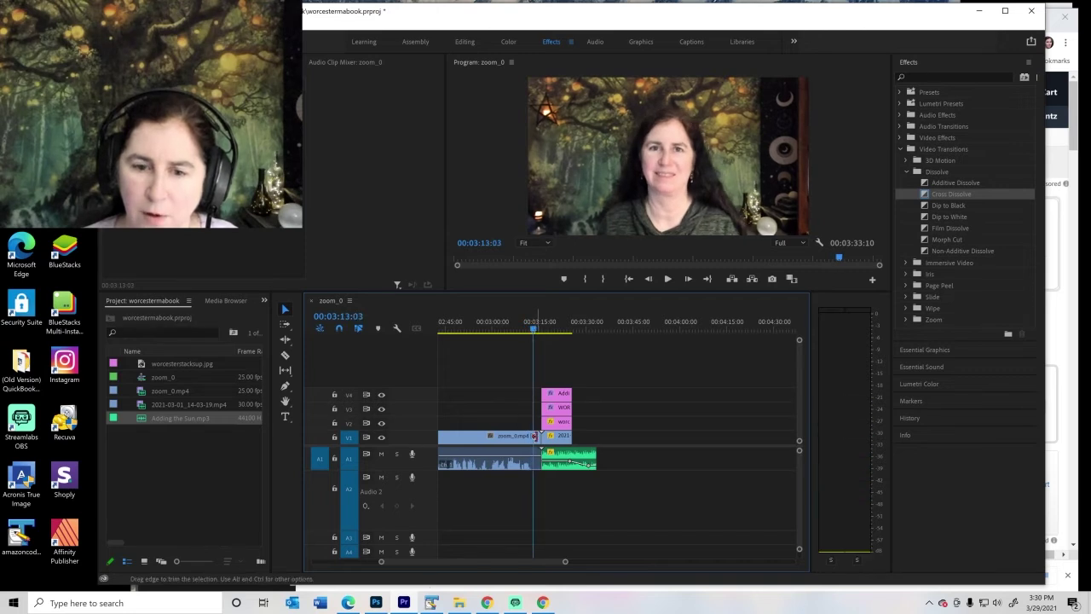
drag(537, 436, 530, 436)
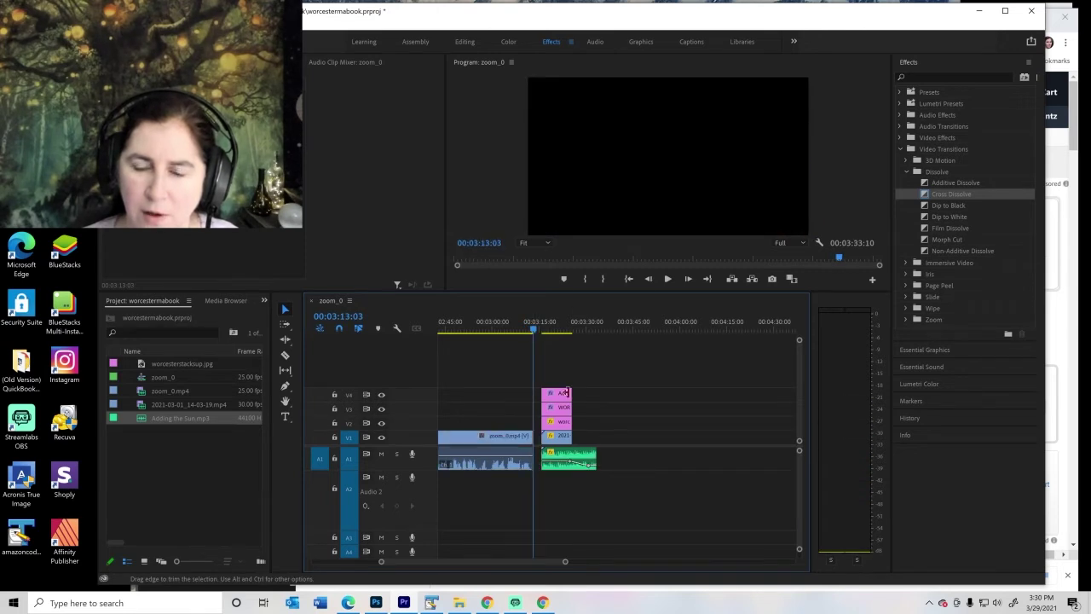
Step: Move the closing music to Audio 2 beneath the end of the talk, and slide the closing visuals back to 00:03:13:03
drag(568, 468, 528, 492)
drag(567, 364, 558, 460)
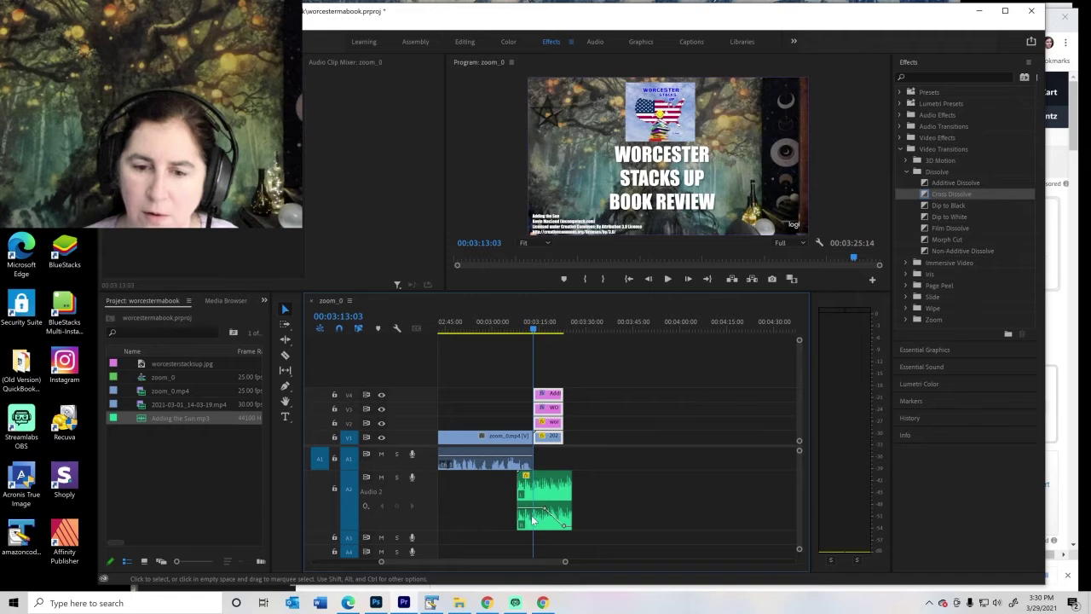
Step: Reshape the closing music's volume keyframes into a fade-in and add a Cross Dissolve between zoom_0.mp4 and the closing background
mouse_move(567, 529)
mouse_down()
mouse_move(567, 511)
mouse_move(524, 525)
mouse_move(565, 527)
mouse_up()
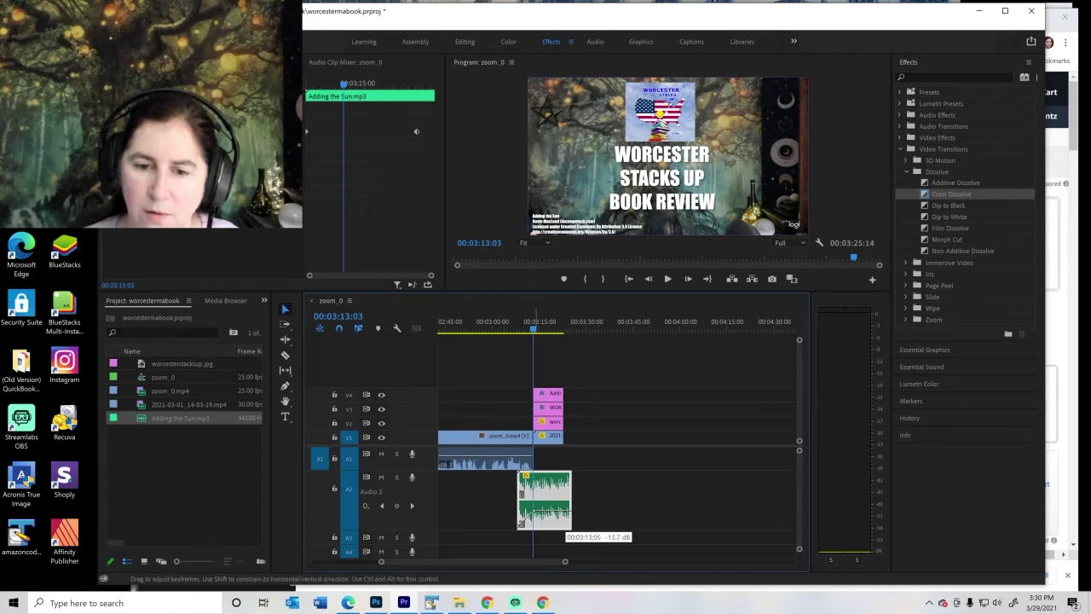
drag(909, 195, 538, 445)
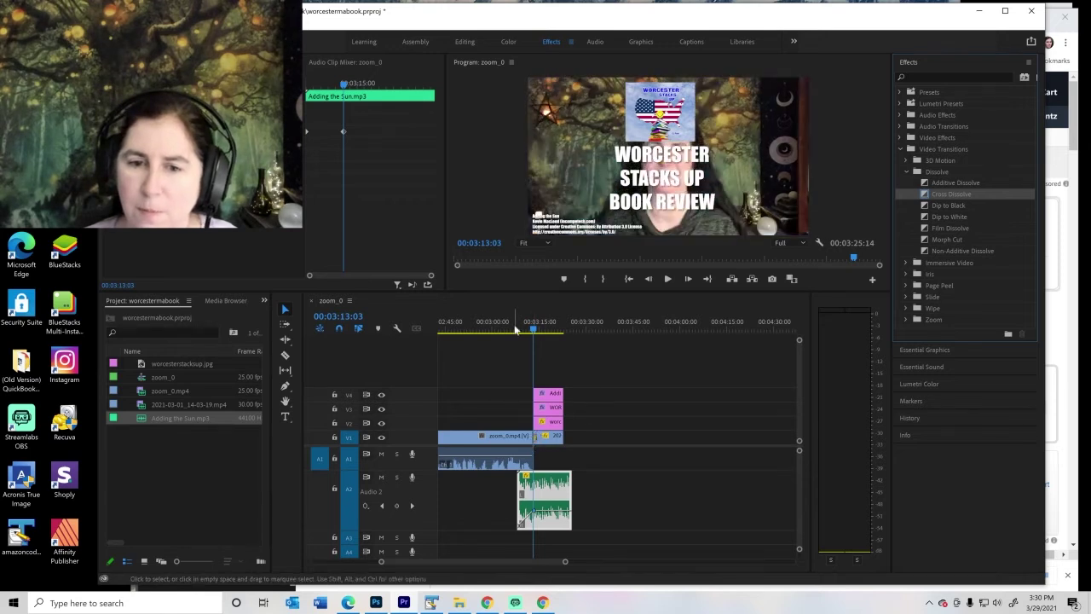
Step: Play the ending from 00:03:03:17 and trim the closing music to finish together with the closing graphics
click(503, 324)
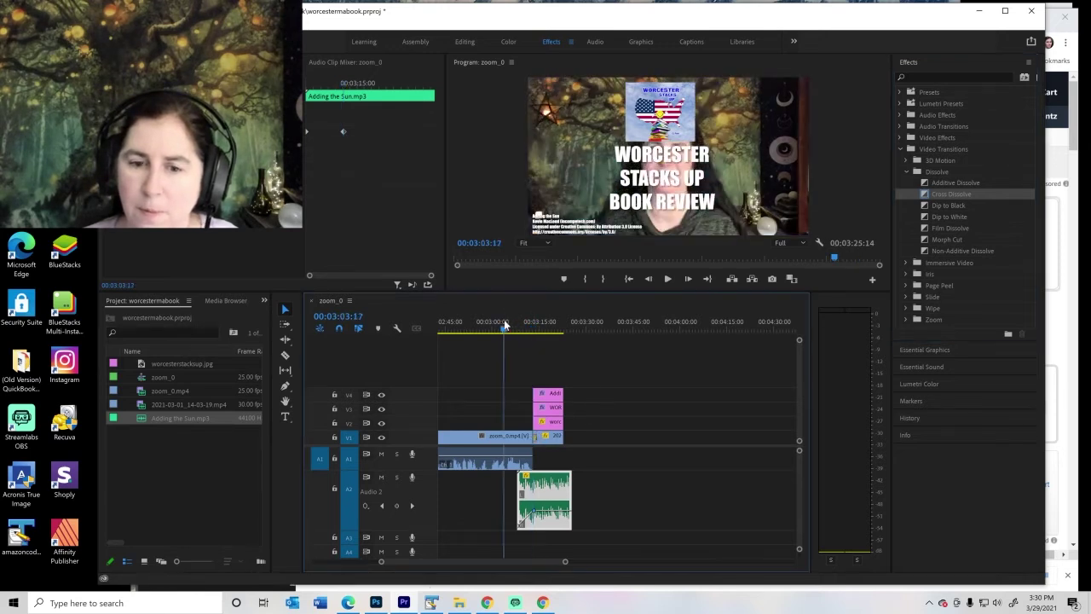
click(670, 280)
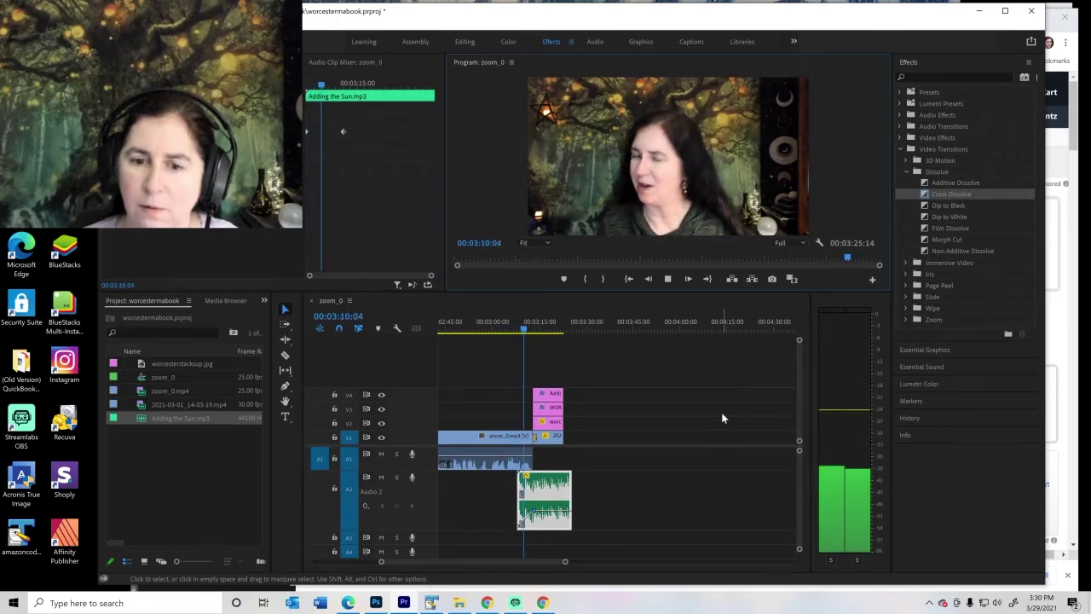
drag(570, 476, 563, 478)
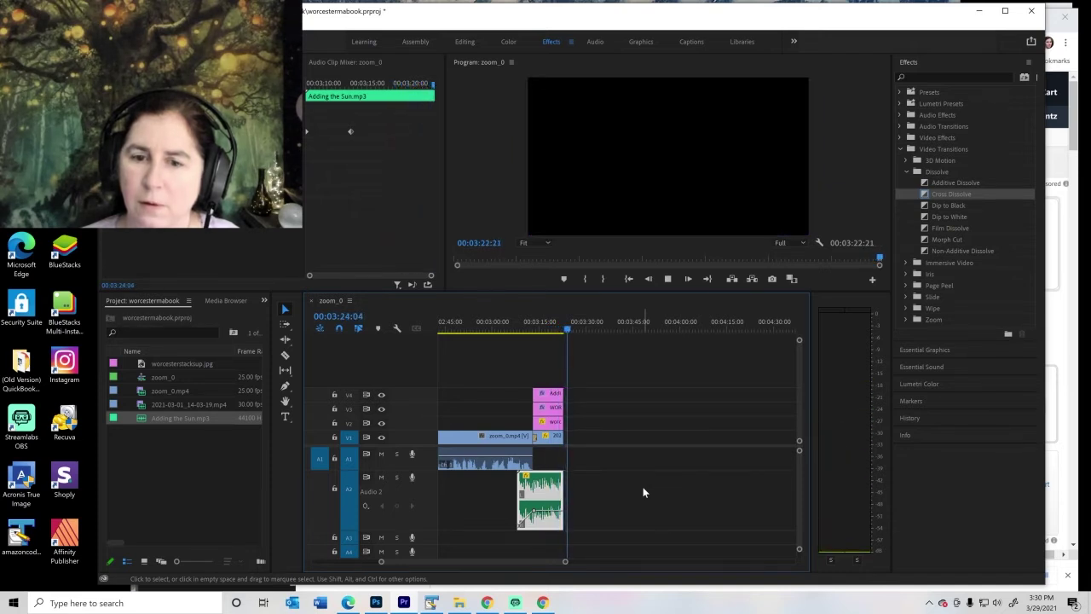
Step: Go to the end of the closing clips and mark the sequence's out point at 00:03:22:21
click(562, 332)
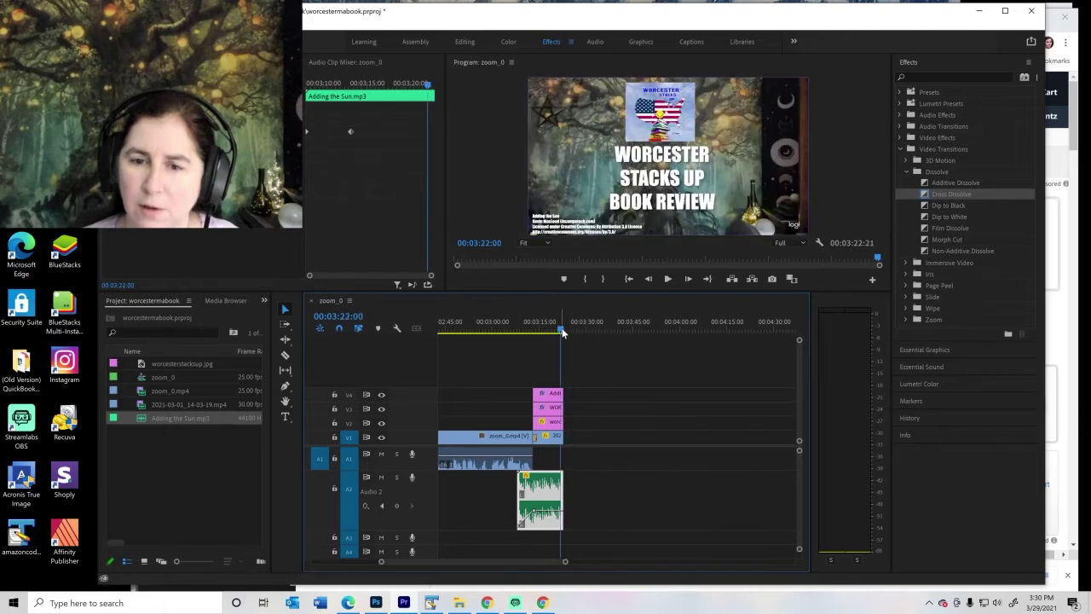
click(669, 280)
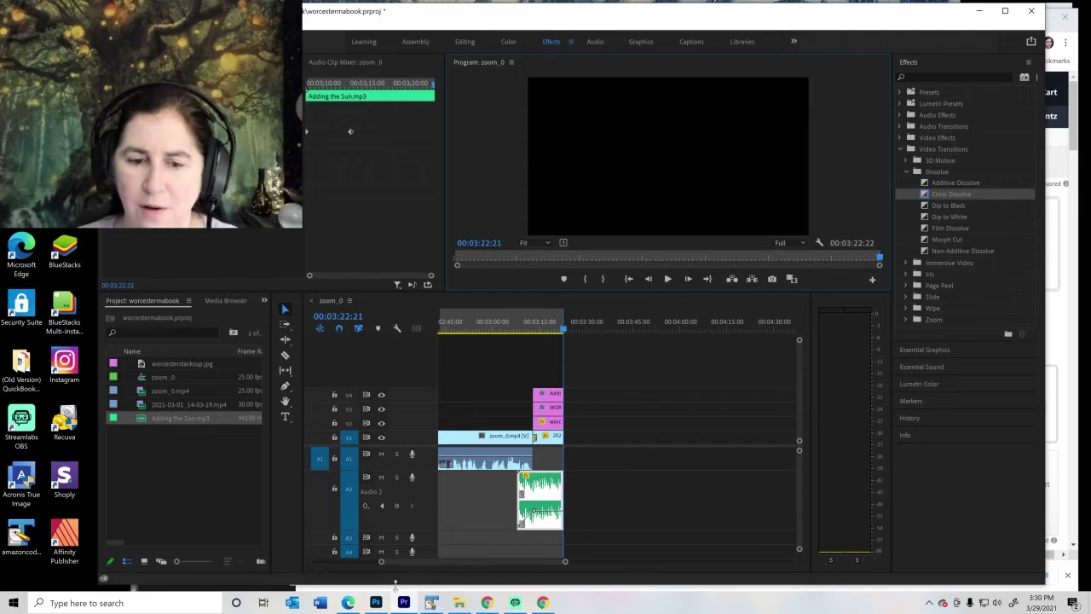
Step: Review the whole edited sequence from the middle of the talk back to the intro at 00:00:05:11
drag(381, 562, 375, 562)
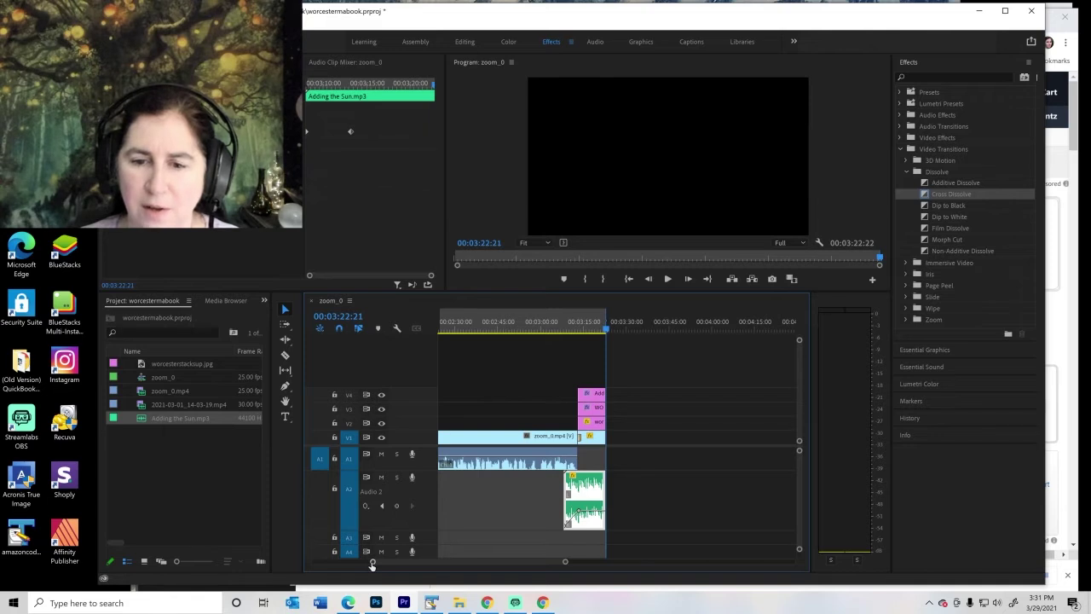
drag(372, 565, 327, 557)
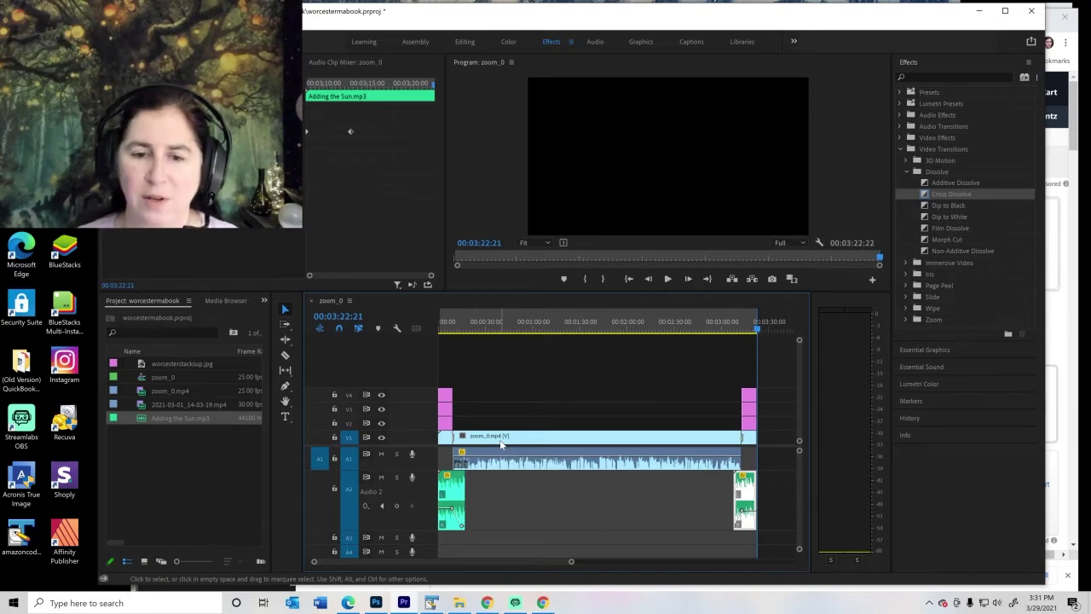
click(562, 331)
drag(561, 331, 626, 330)
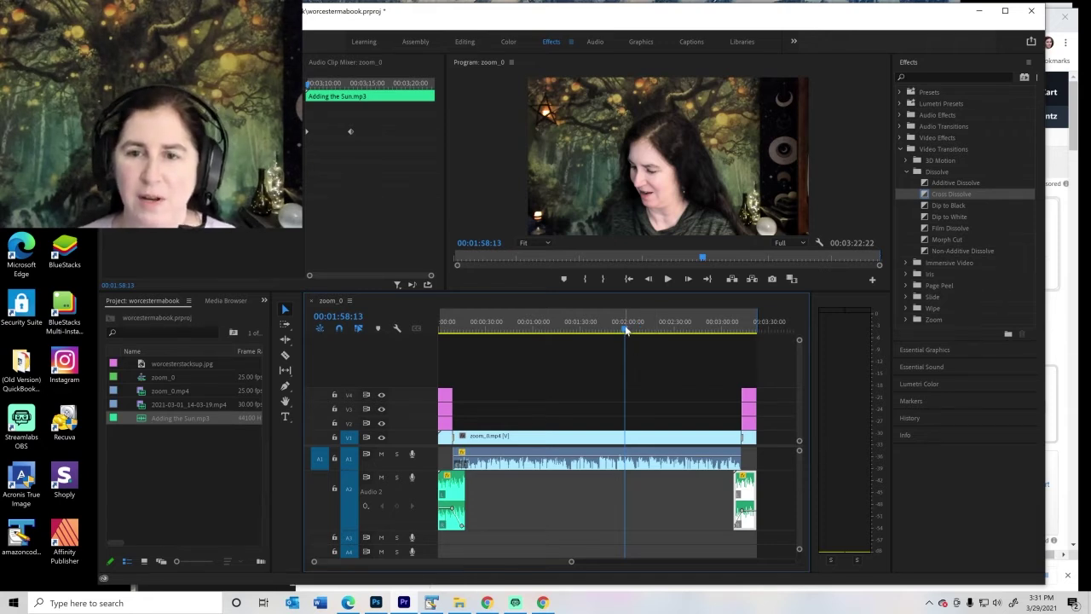
click(449, 331)
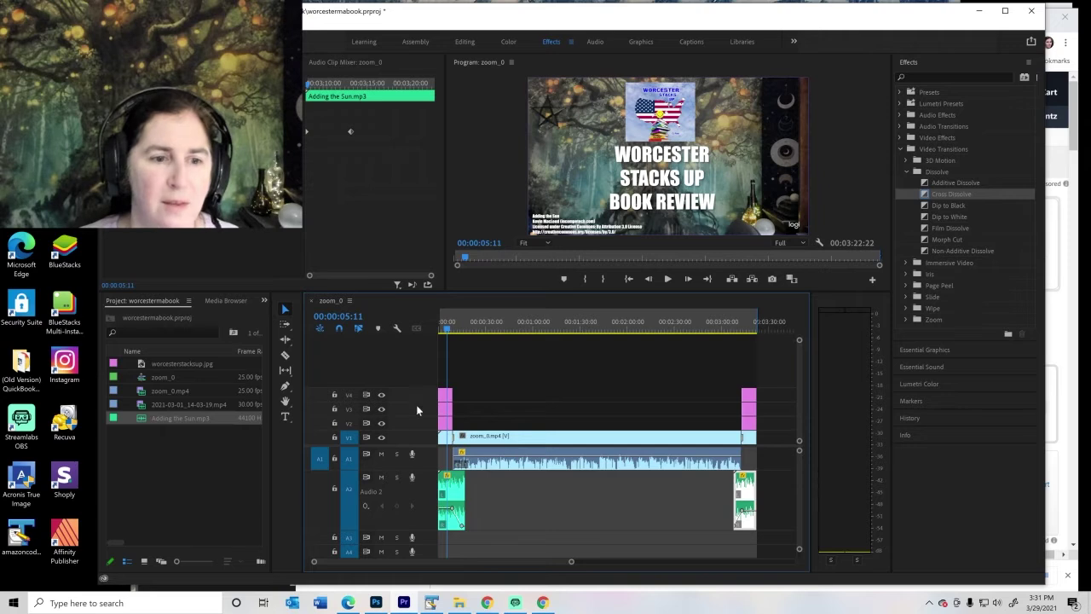
Step: Lower the opacity of the intro's background clip 2021-03-01_14-03-19.mp4 on track V1
click(447, 425)
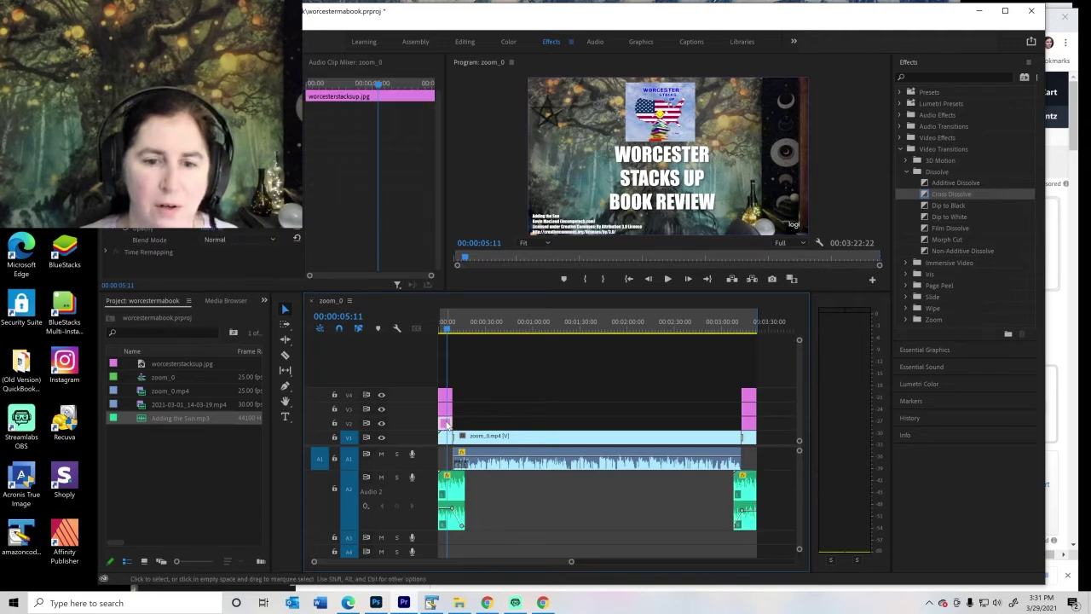
click(448, 441)
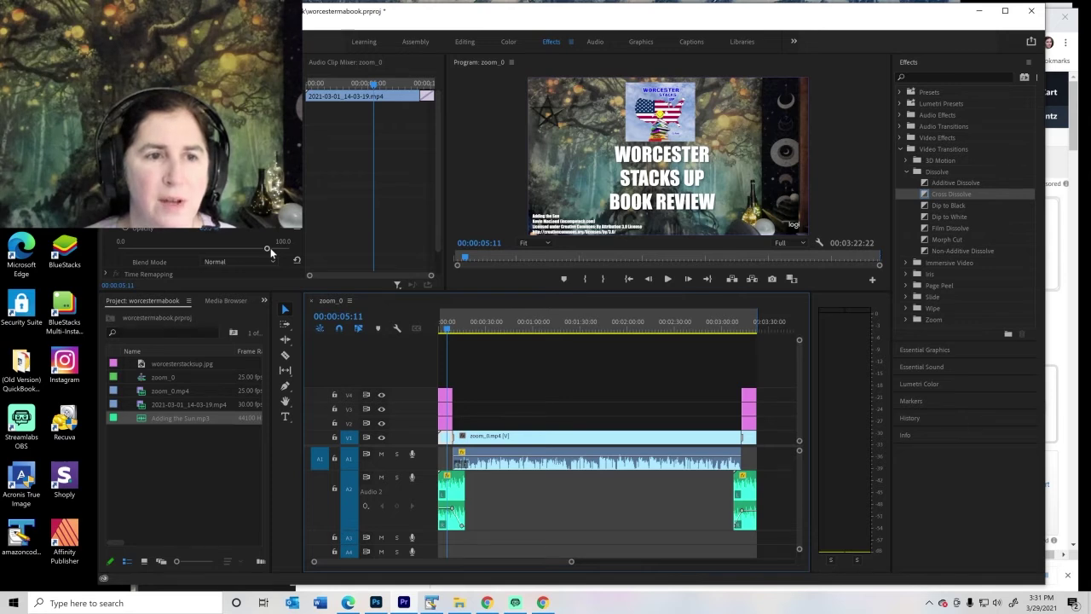
drag(268, 250, 261, 250)
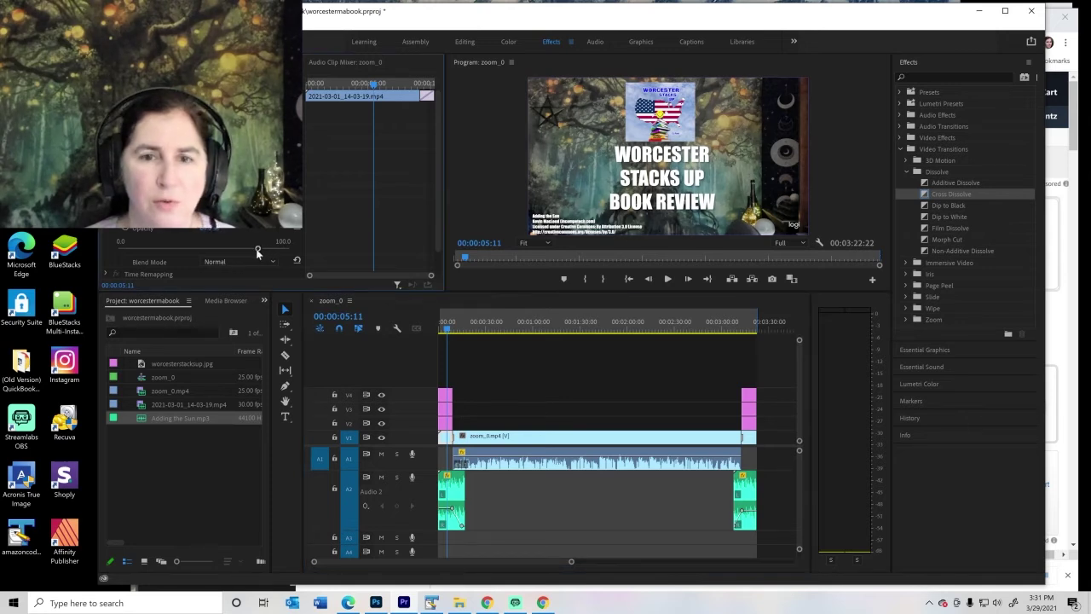
Step: Try the Darken and Lighten blend modes on the intro's background clip, preview the result and restore Normal
scroll(262, 230, down, 1)
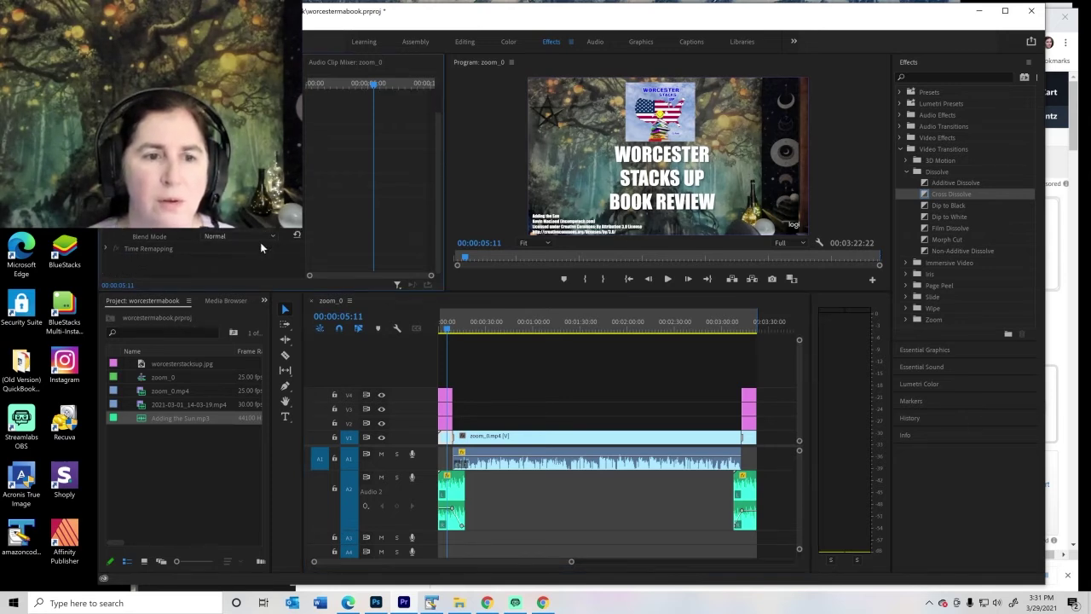
click(265, 234)
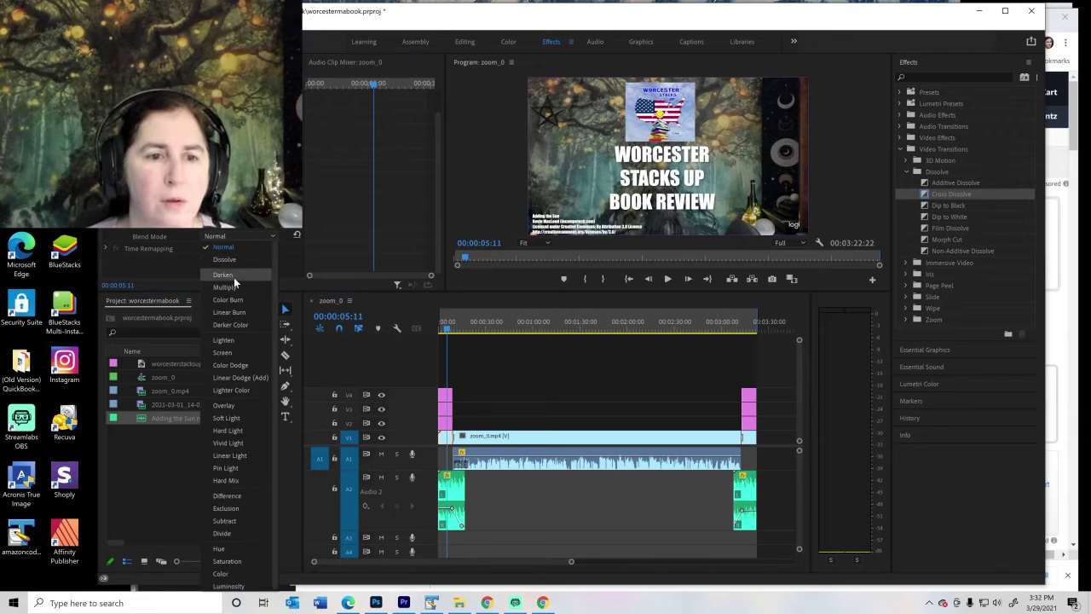
click(234, 276)
click(245, 236)
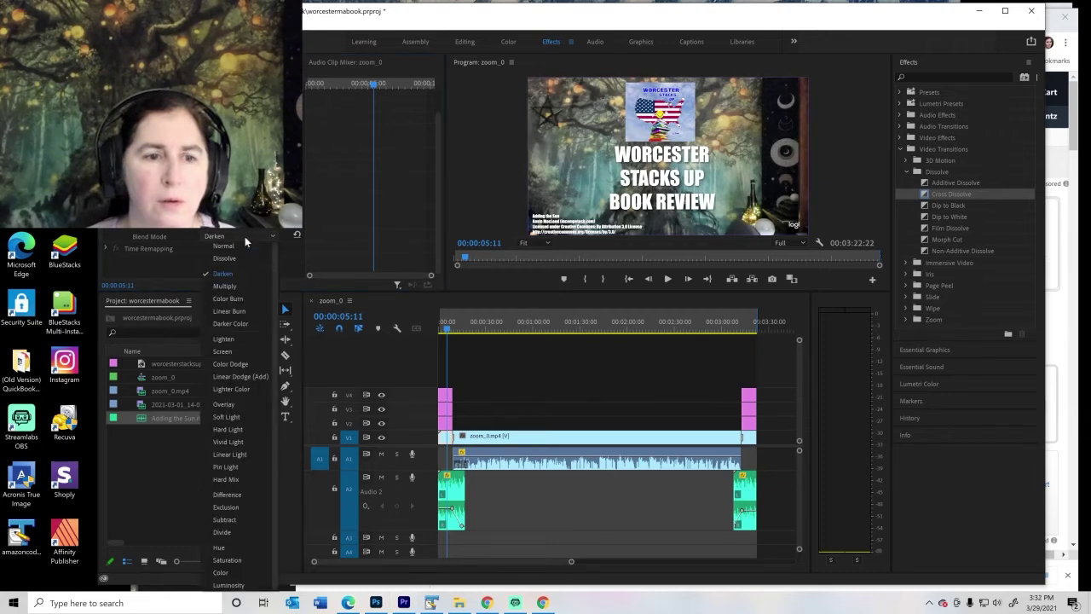
click(238, 340)
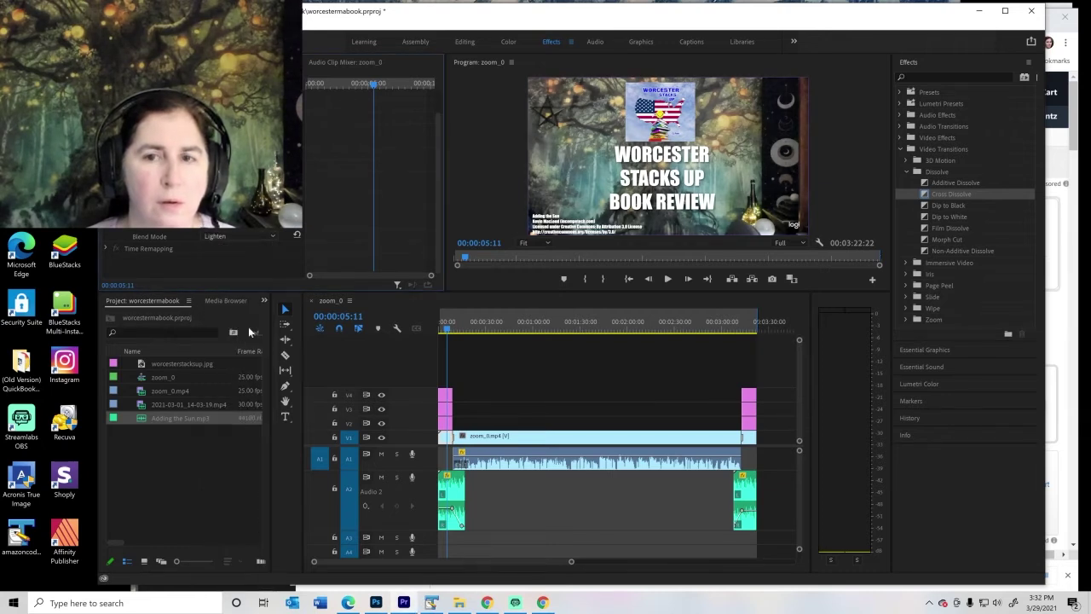
click(254, 236)
click(238, 272)
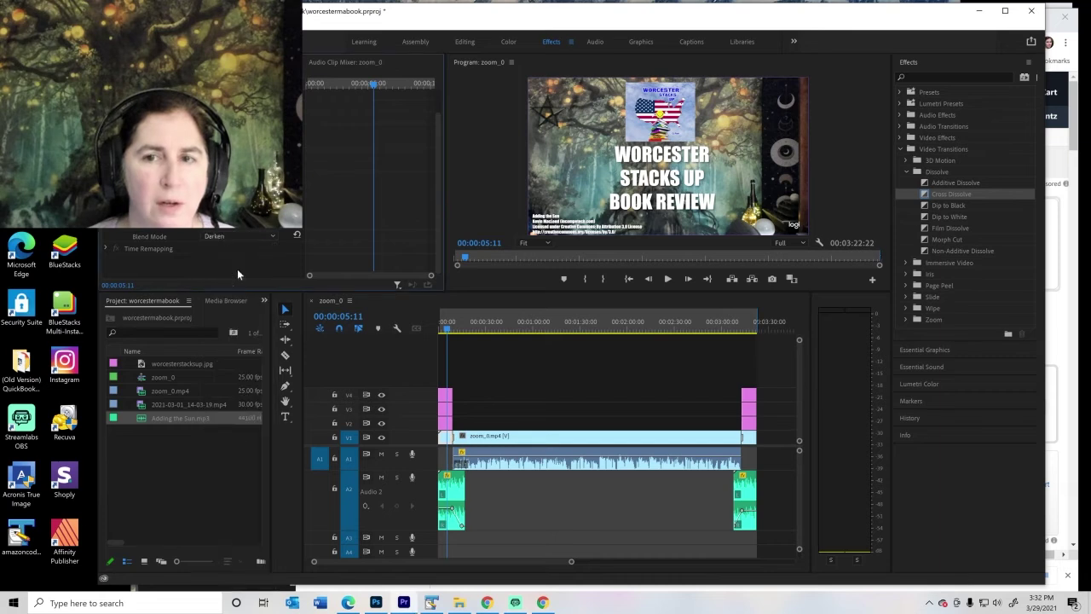
click(667, 278)
click(667, 279)
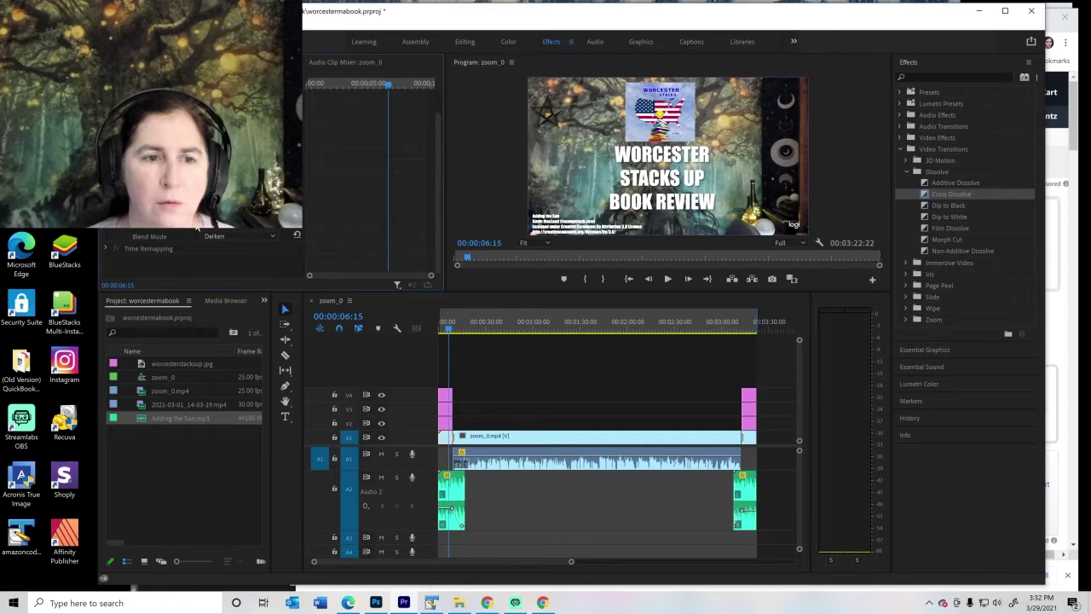
click(213, 237)
click(218, 245)
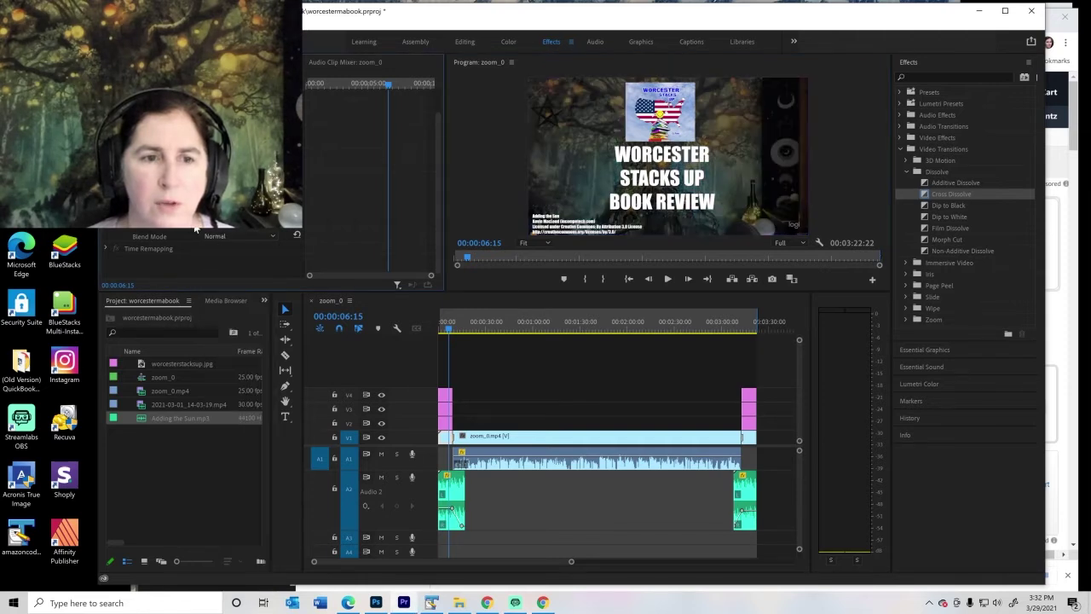
Step: Play the intro from 00:00:03:15 into the start of the talk to check the dimmed background and transition
click(444, 328)
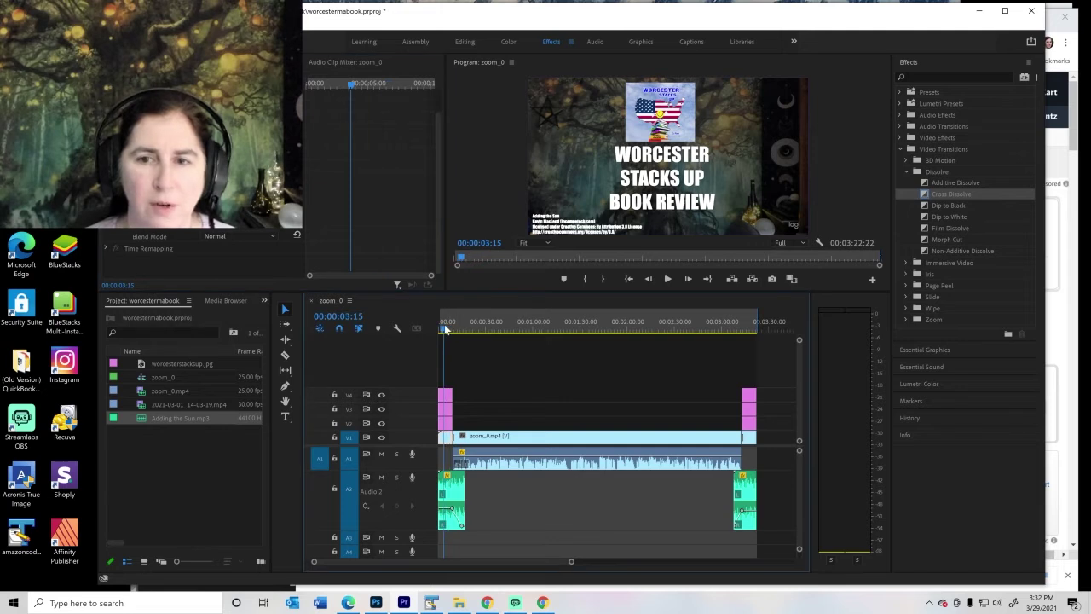
click(667, 280)
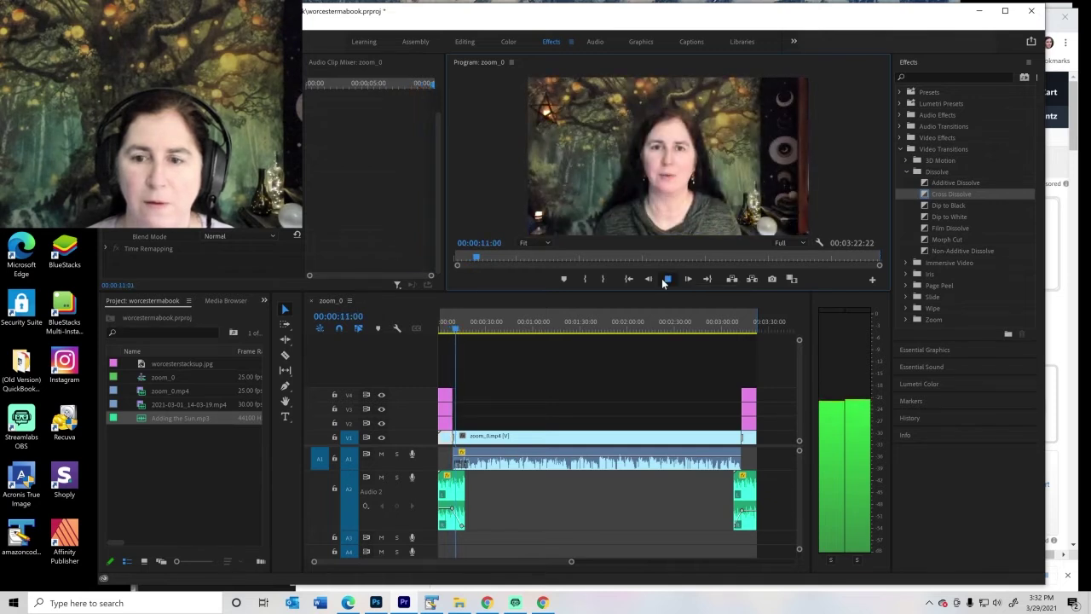
click(665, 282)
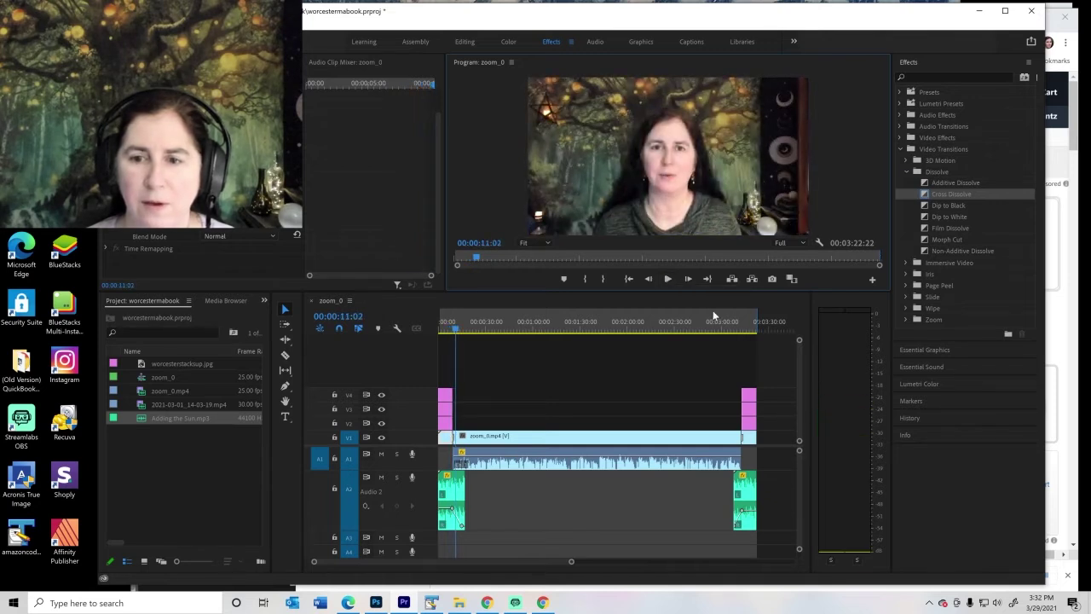
Step: Lower the opacity of the closing background clip on track V1 to about half
click(745, 324)
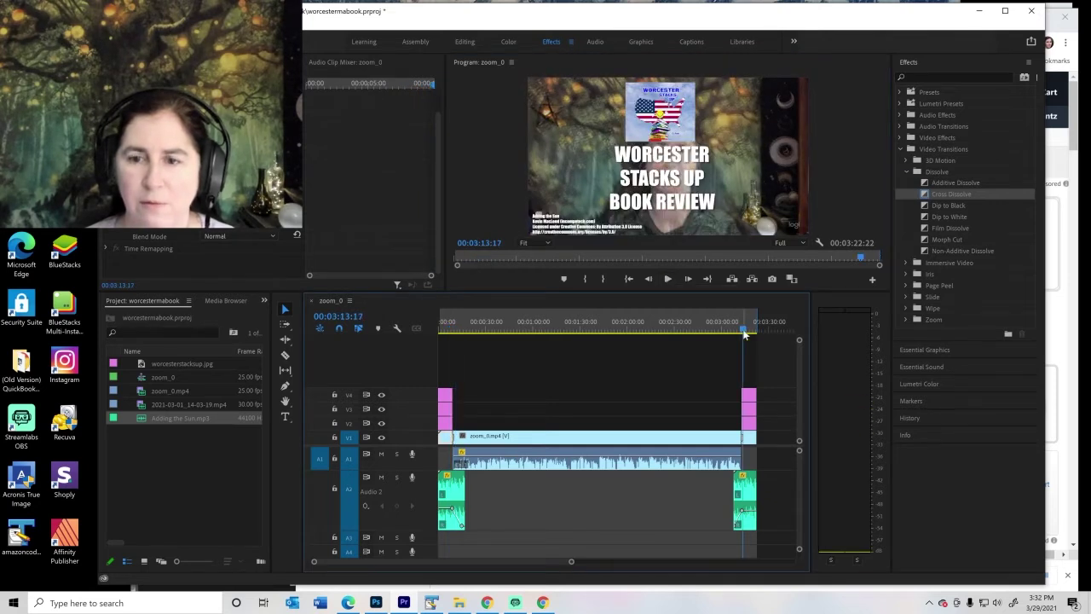
click(749, 330)
click(750, 437)
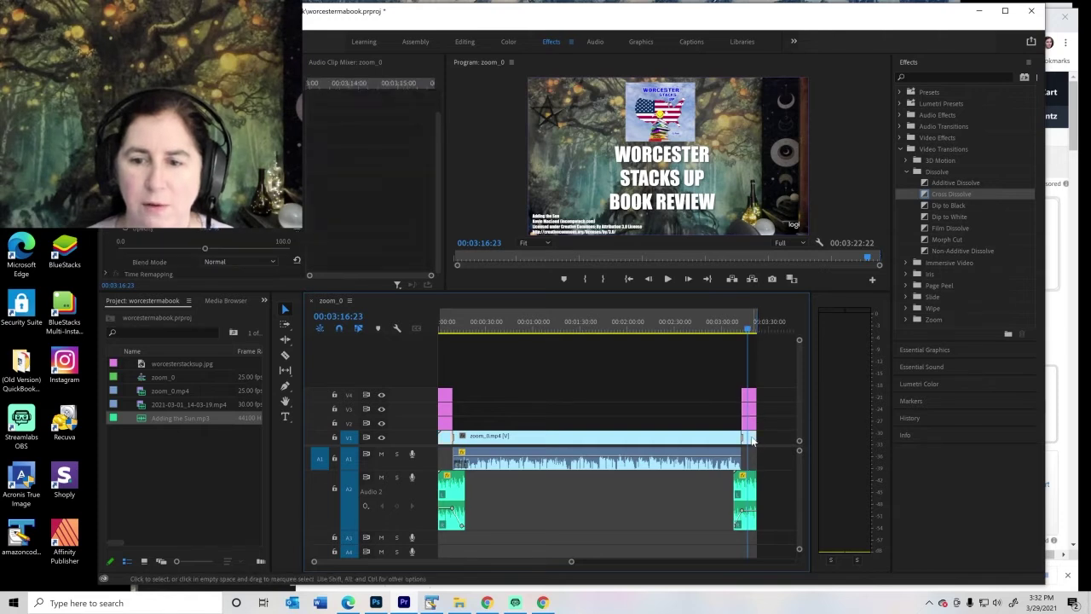
click(206, 249)
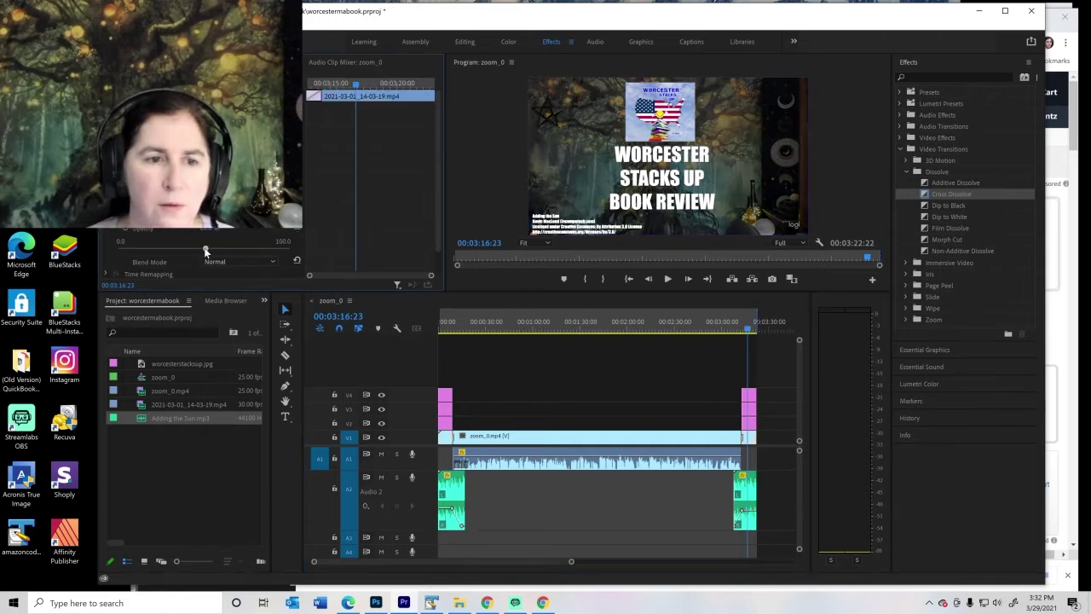
Step: Play the closing section through to the end of the sequence and save the project
click(731, 326)
click(670, 280)
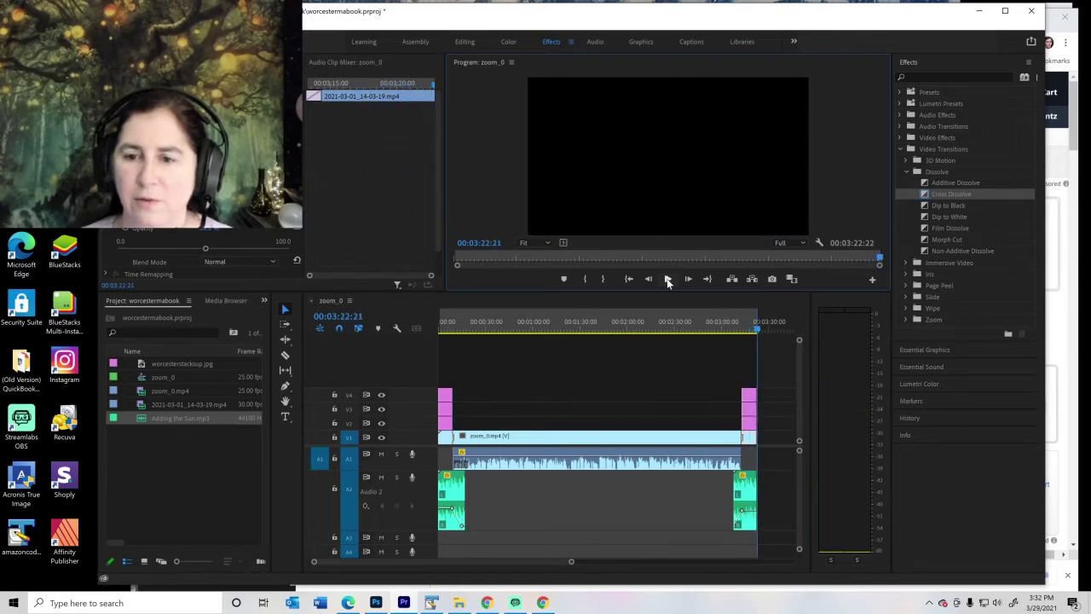
click(454, 330)
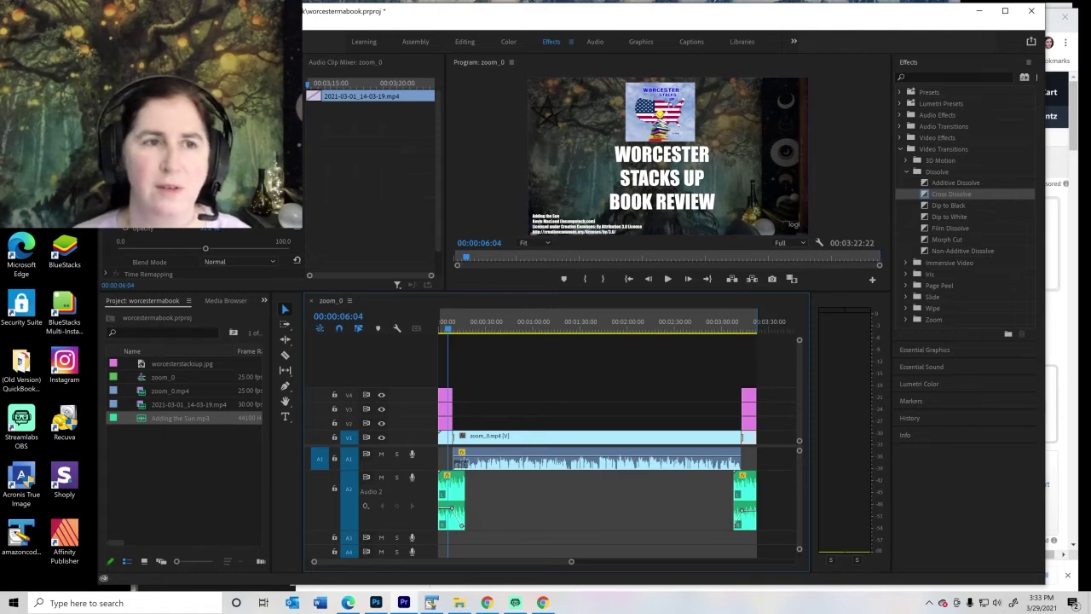
click(107, 24)
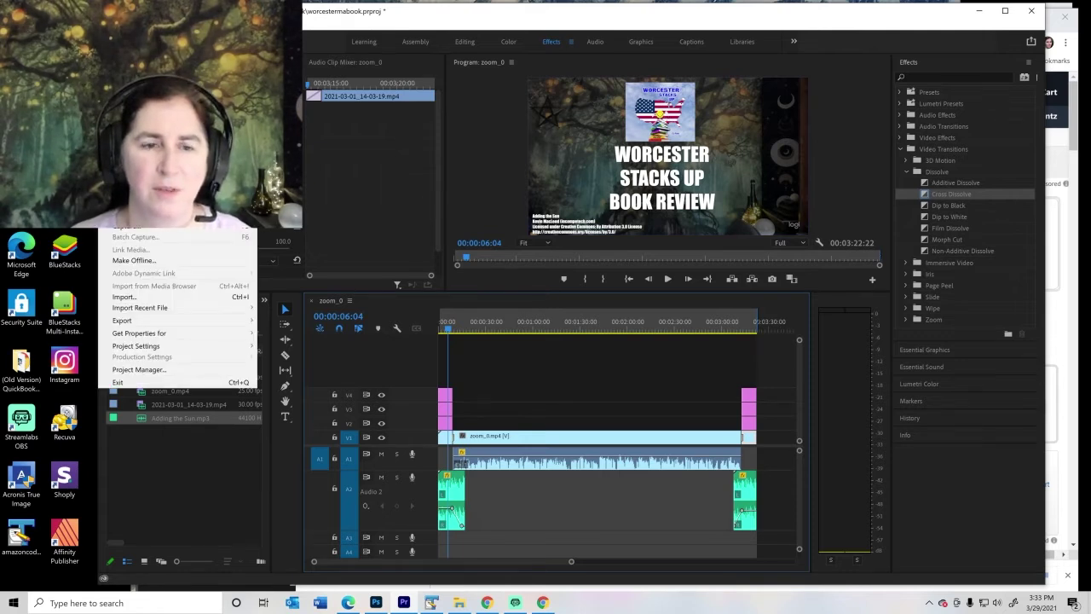
click(124, 169)
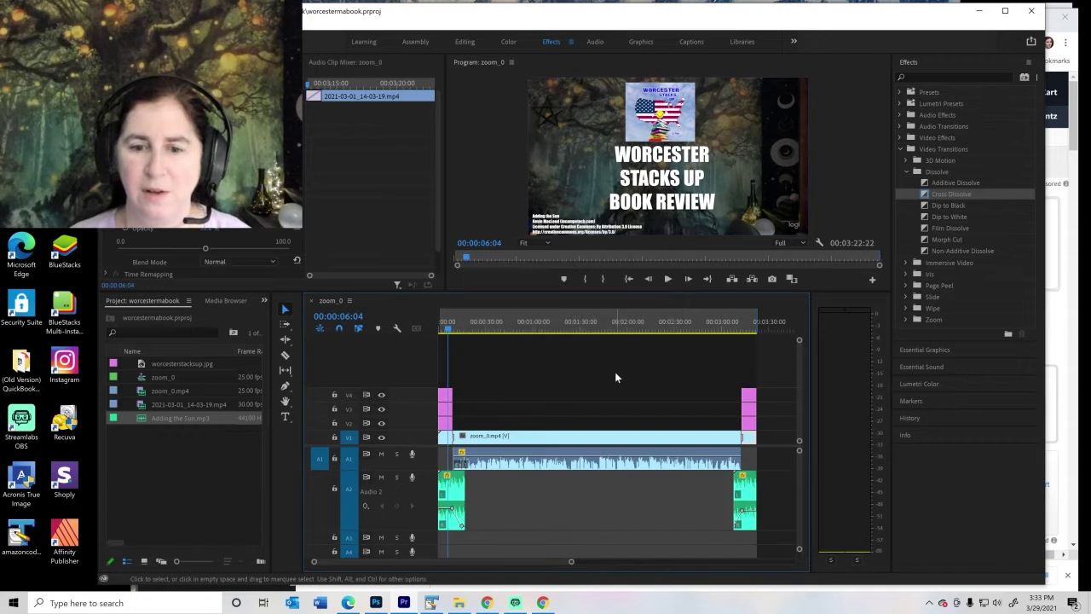
Step: Play part of the talk around 00:01:14:21 and check its sound on the audio meters
click(543, 324)
click(668, 279)
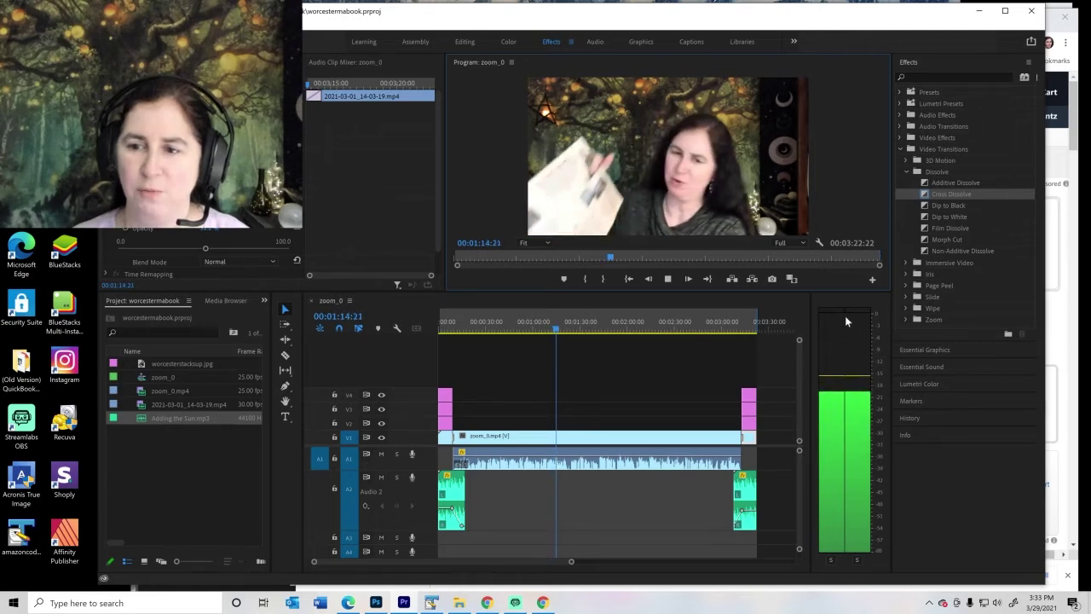
click(670, 281)
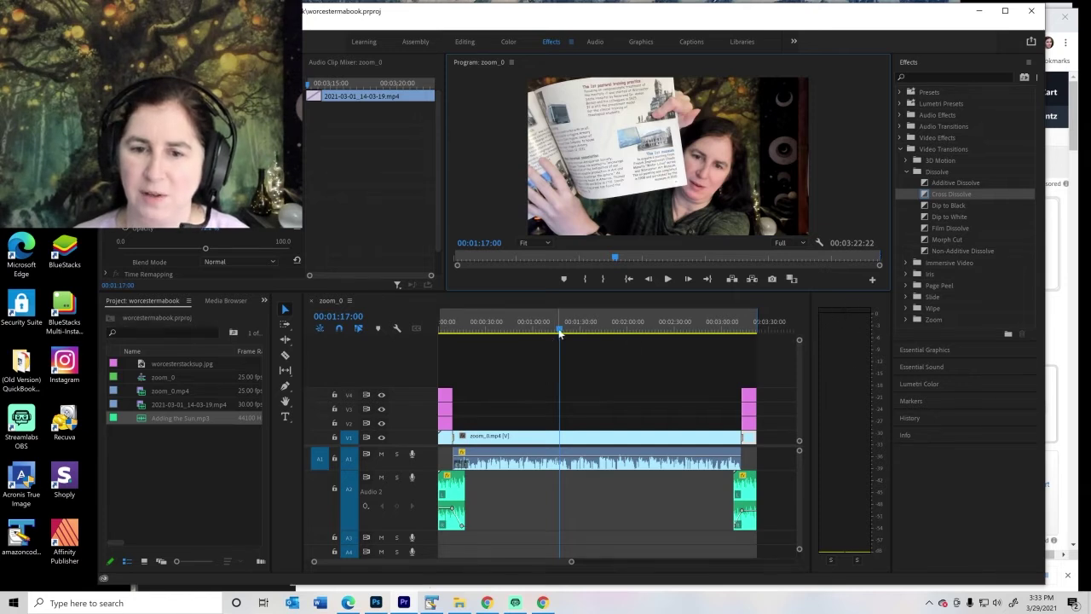
Step: Go to 00:00:05:01 in the intro and delete the music credit text from the title screen
drag(559, 330, 446, 325)
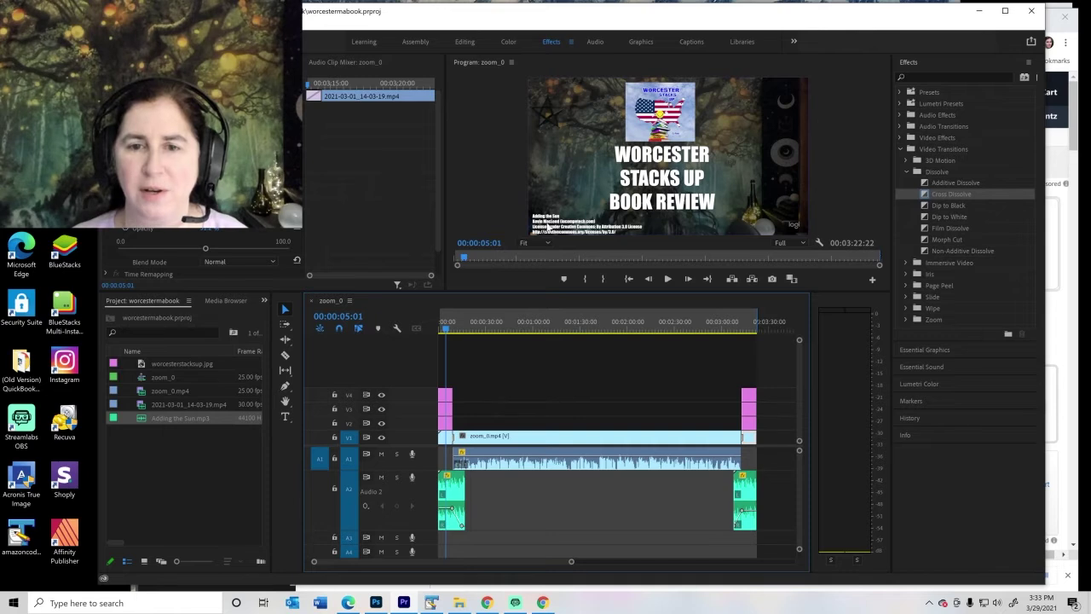
click(552, 227)
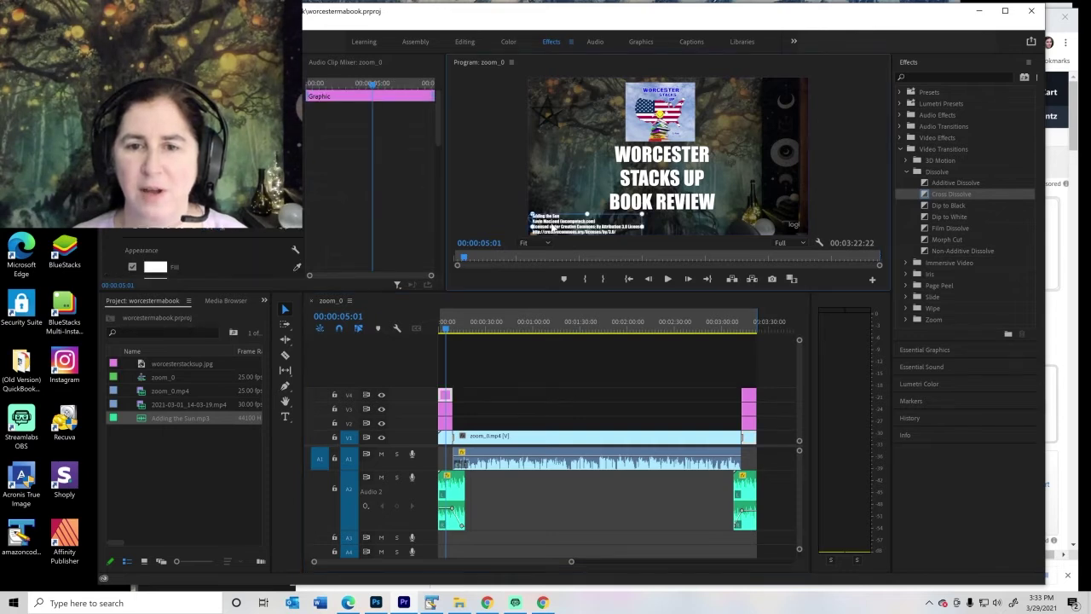
key(Delete)
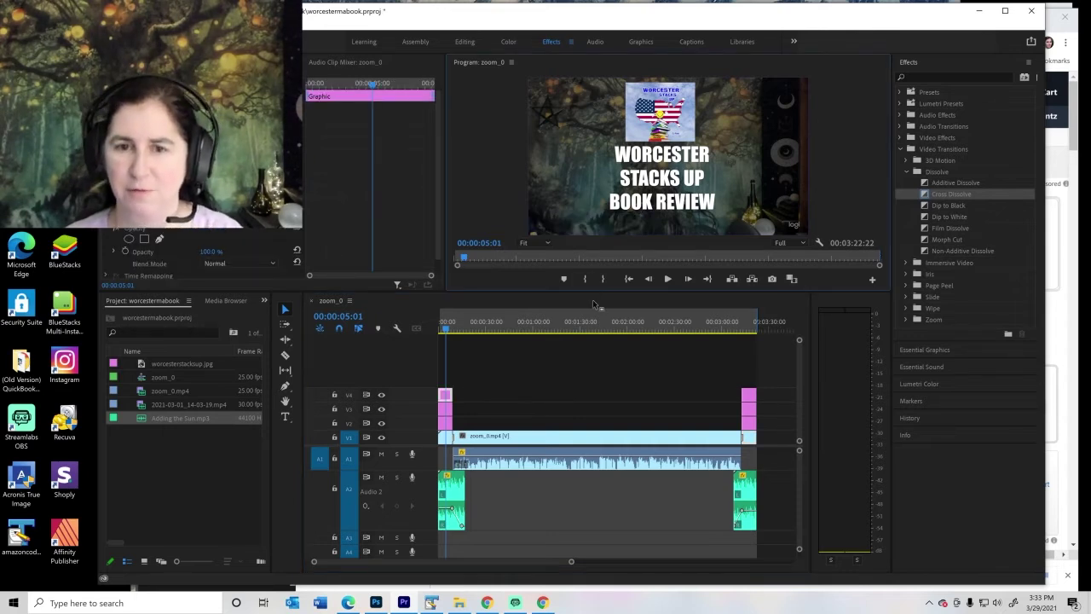
Step: Export the title frame as a JPEG named worcesterstacksup-title into the E:\_yr2021\d0325-worcestermabook folder
click(772, 279)
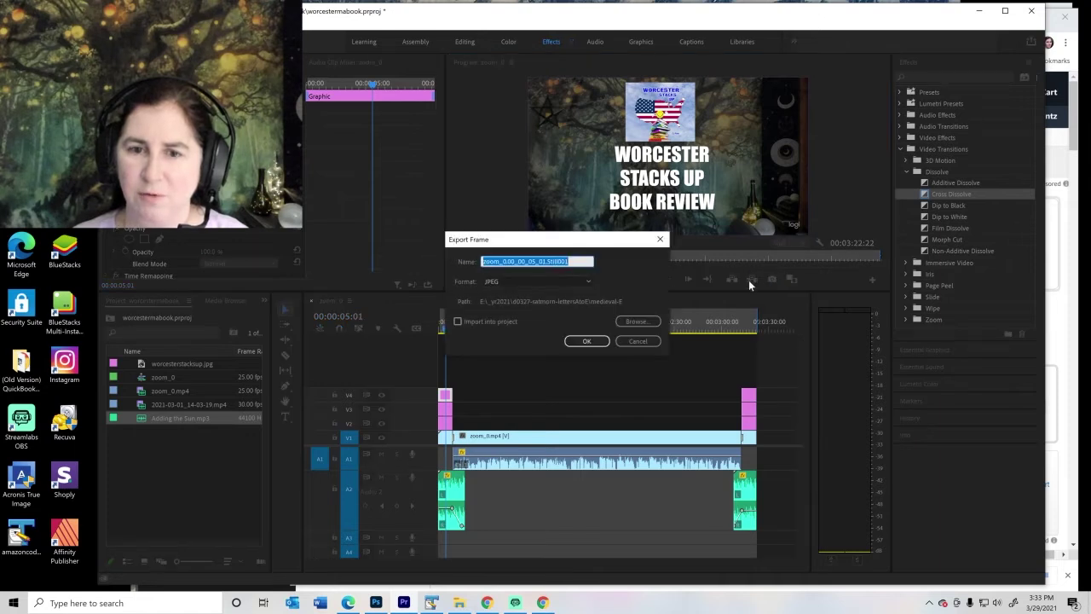
click(639, 320)
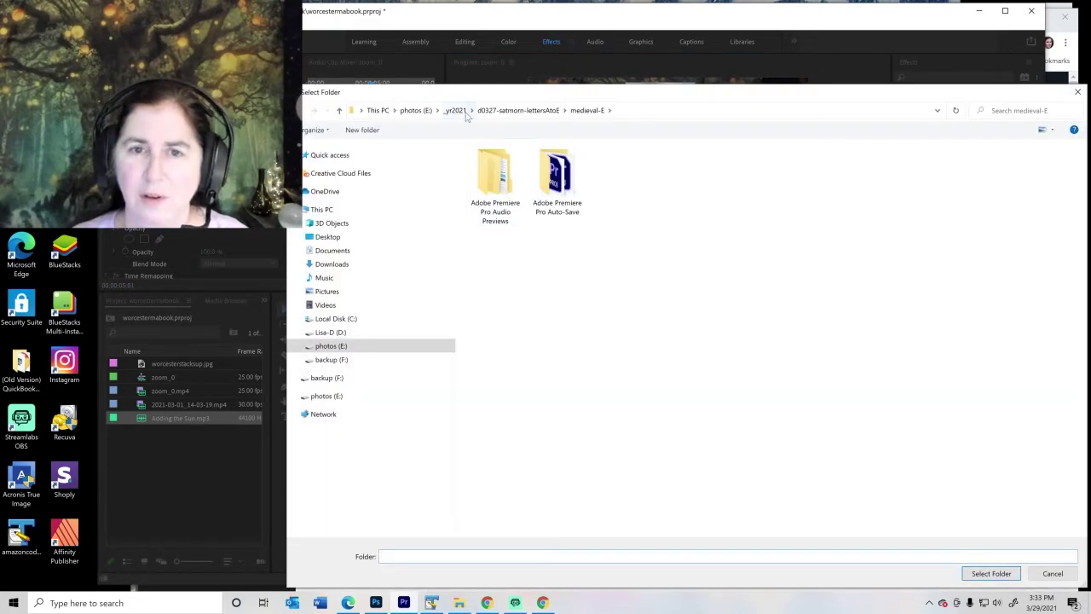
click(456, 109)
drag(1082, 225, 1082, 513)
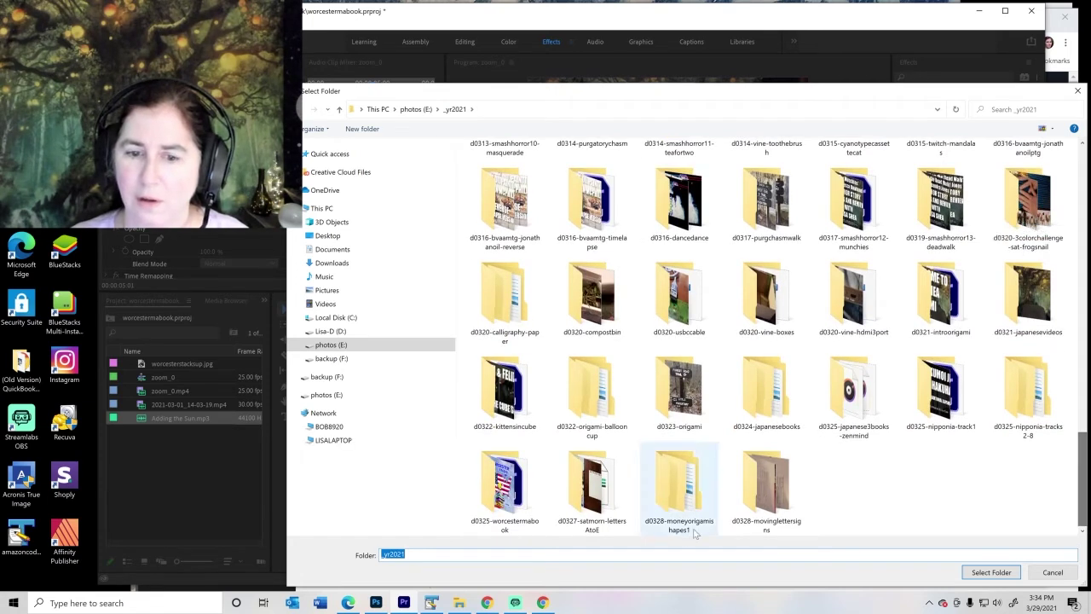
double_click(499, 472)
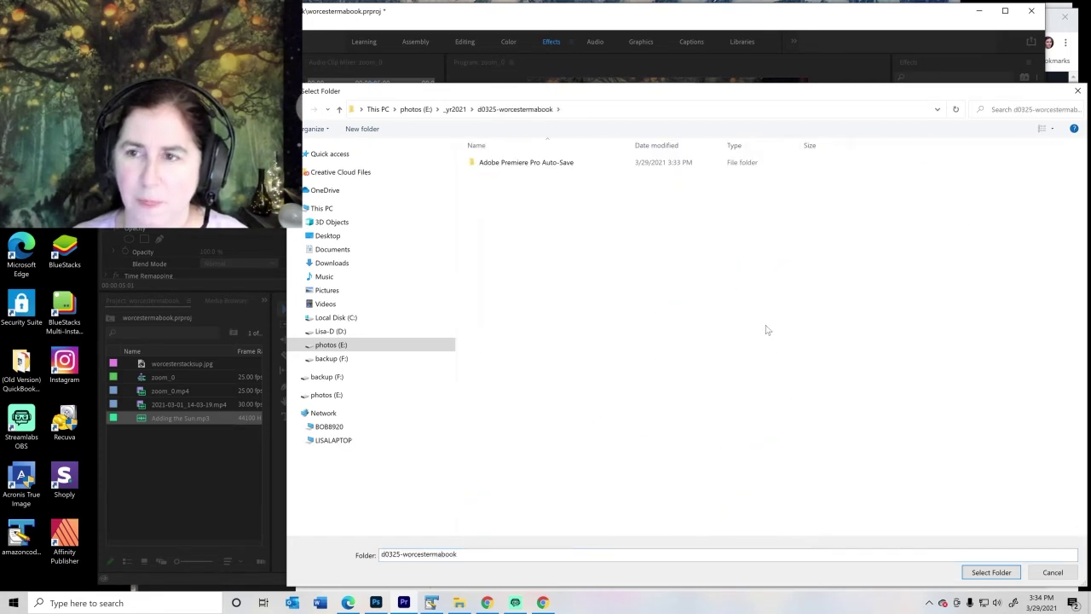
click(992, 572)
drag(588, 262, 468, 262)
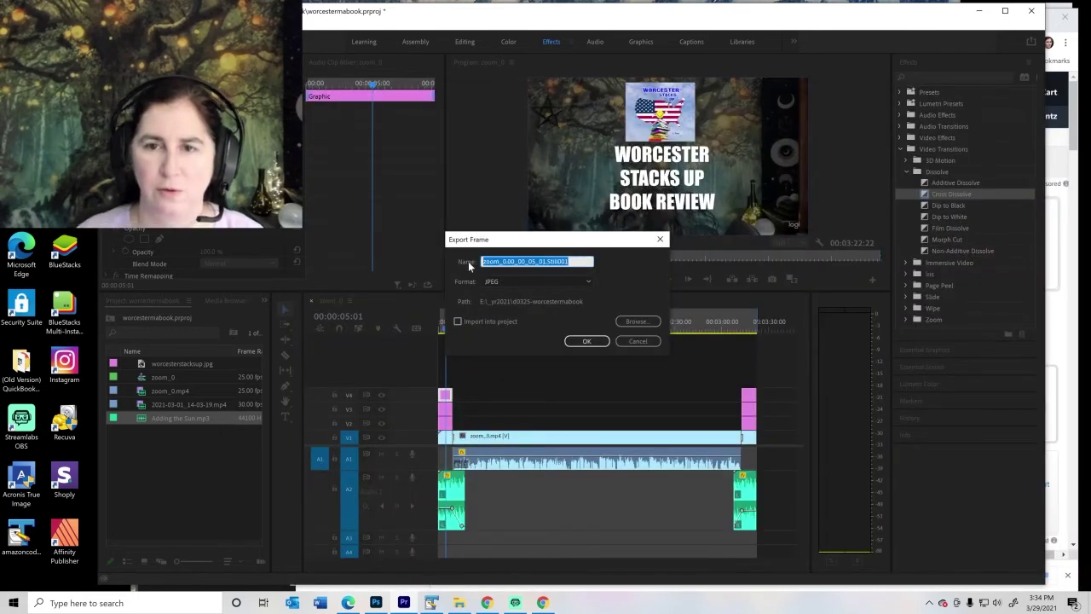
text(worcesterstacksup-title)
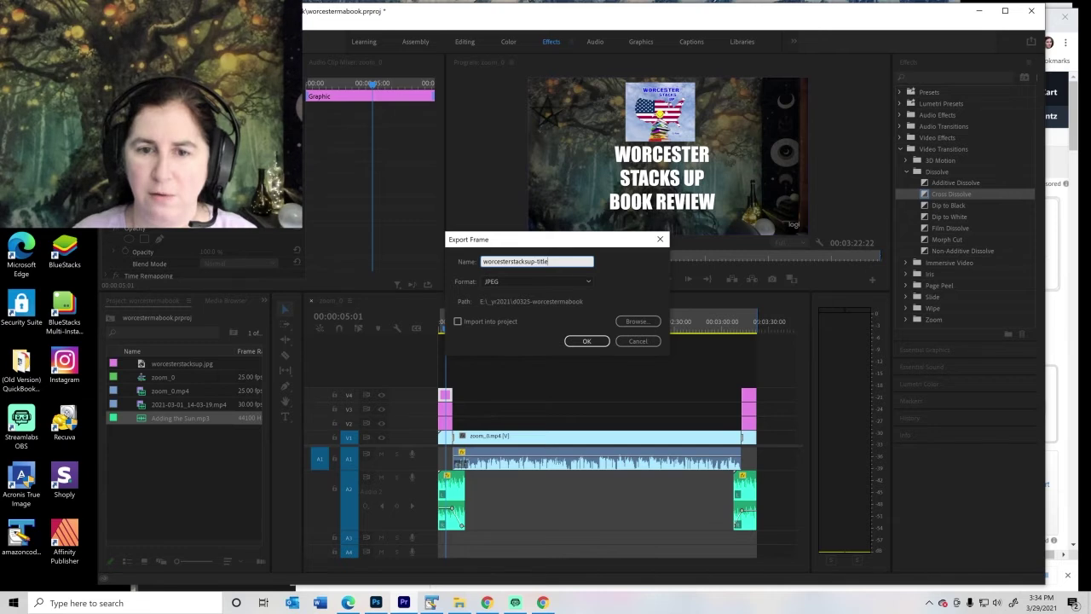
key(Return)
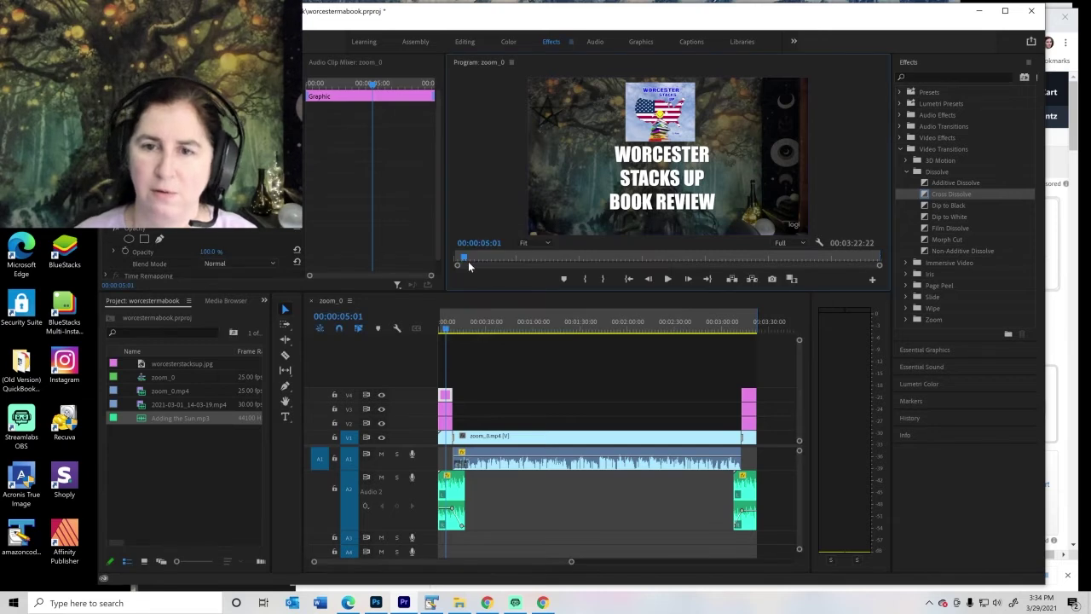
Step: Undo the deletion of the intro's music credit text
click(119, 25)
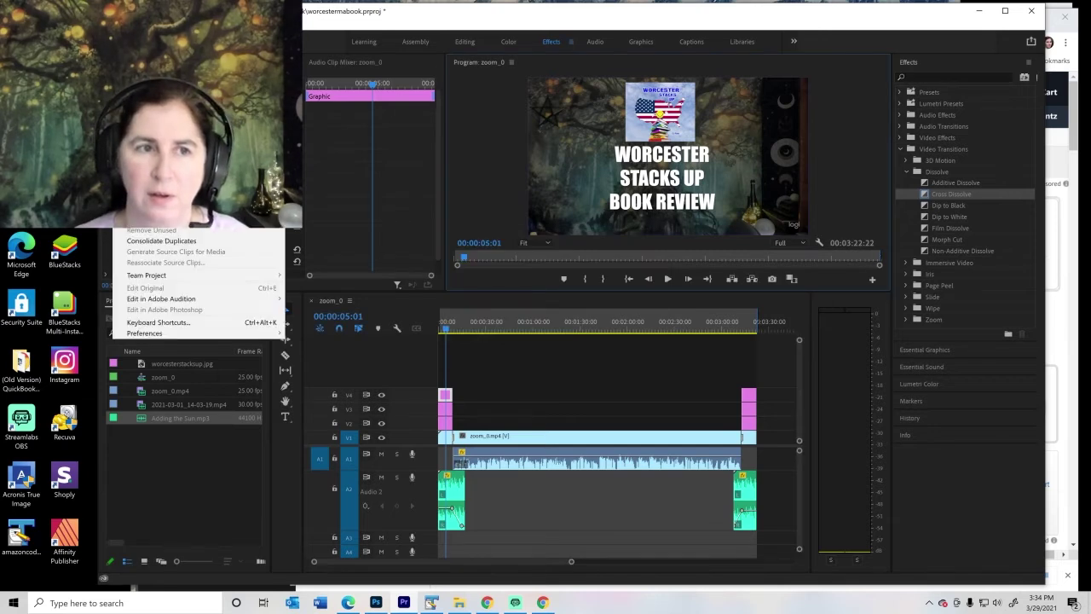
click(133, 37)
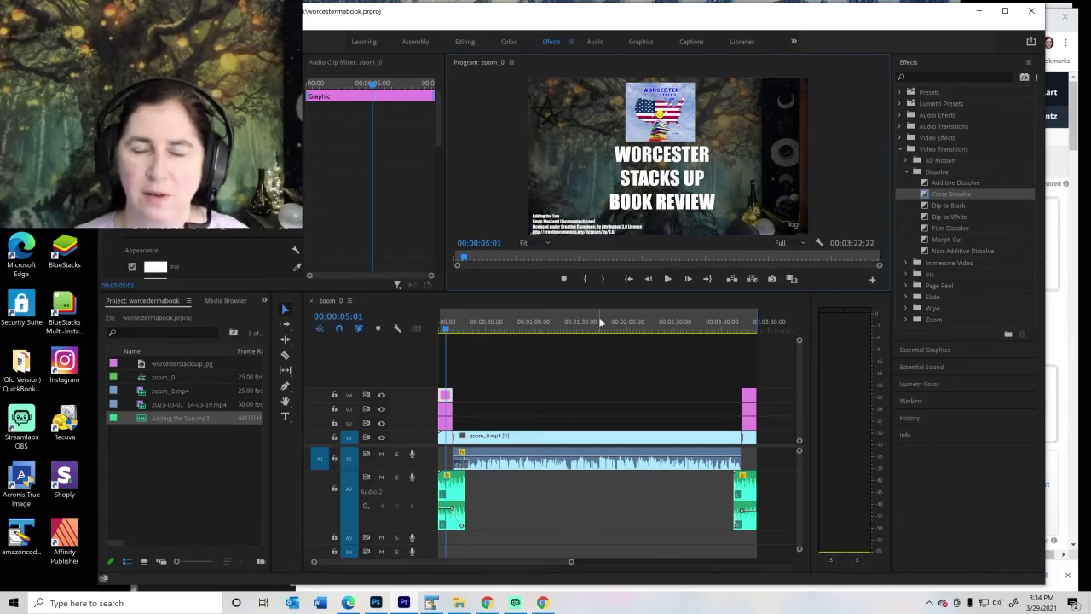
Step: Save the project with the intro's music credit restored
click(118, 26)
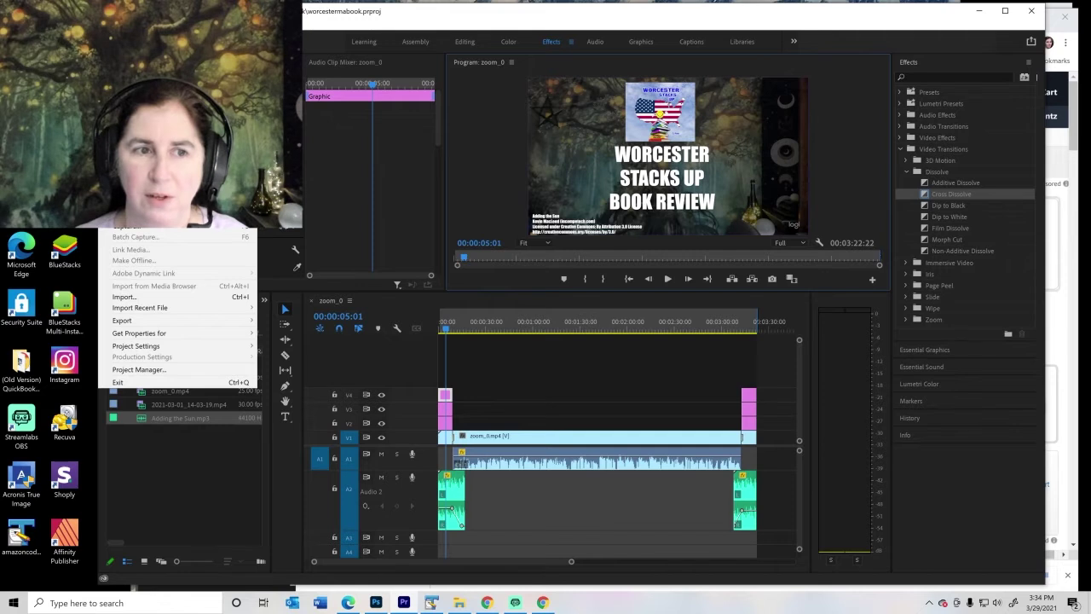
click(136, 188)
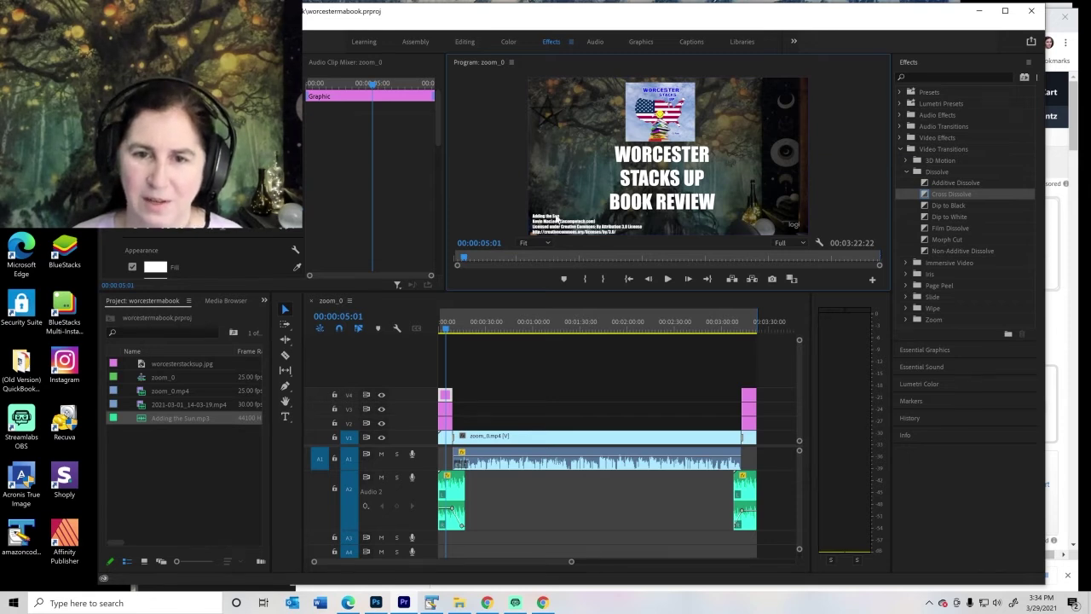
click(107, 26)
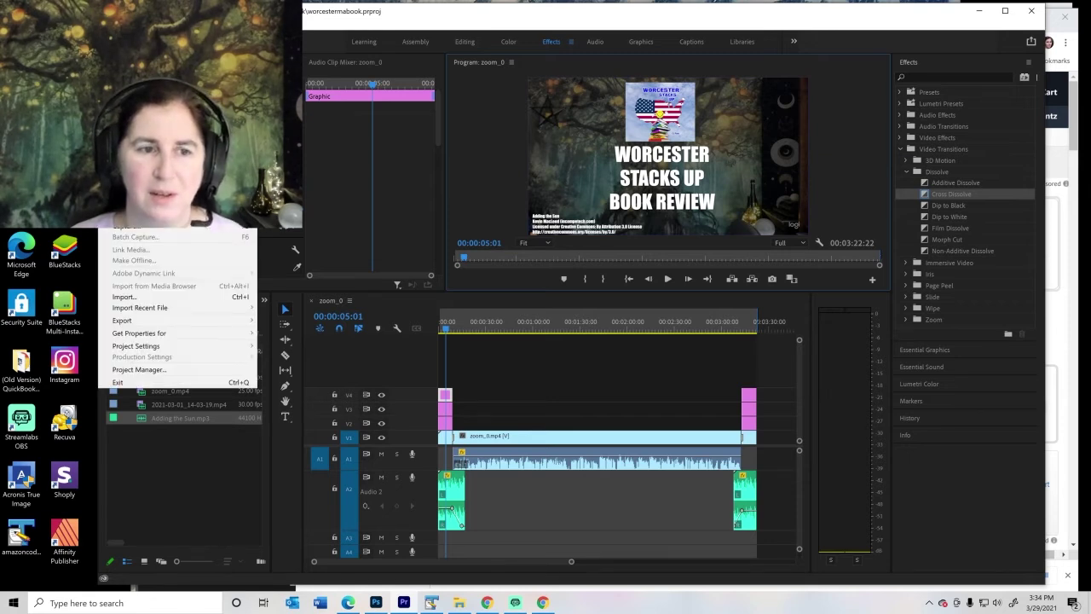
mouse_move(164, 323)
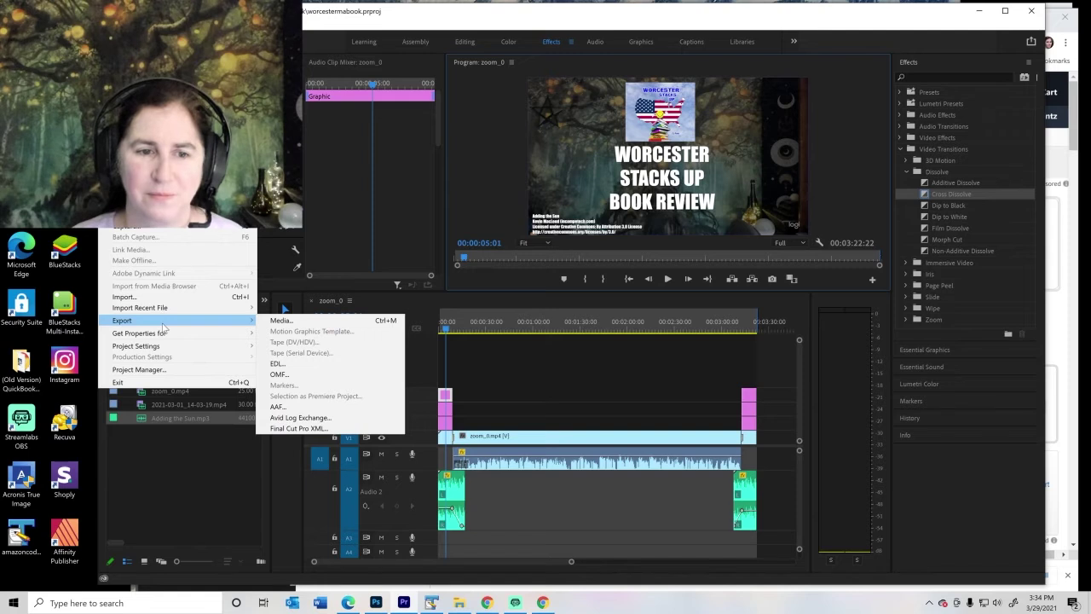
click(299, 319)
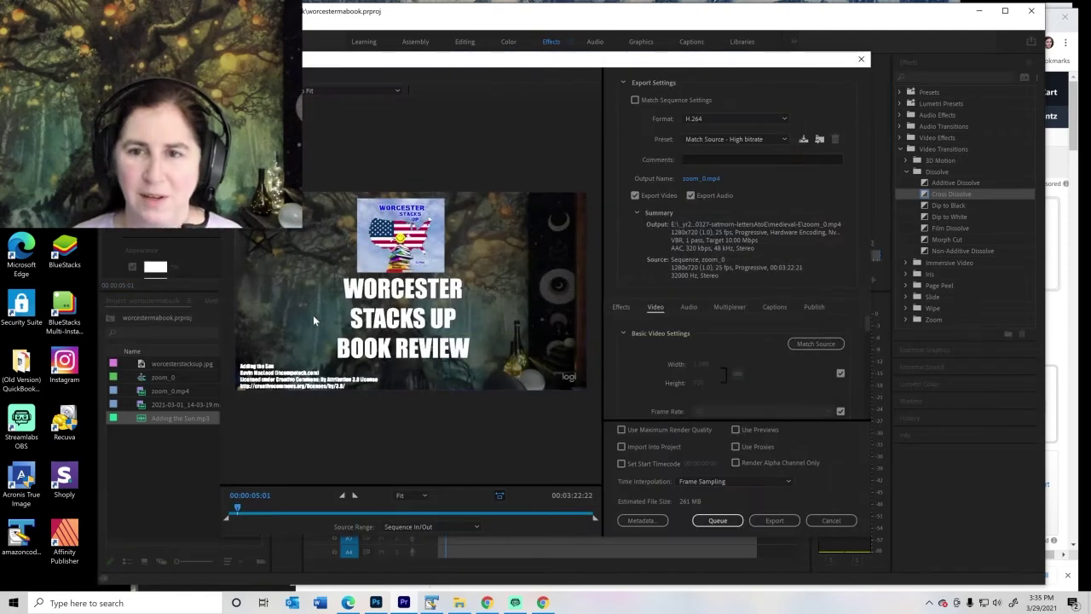
click(705, 179)
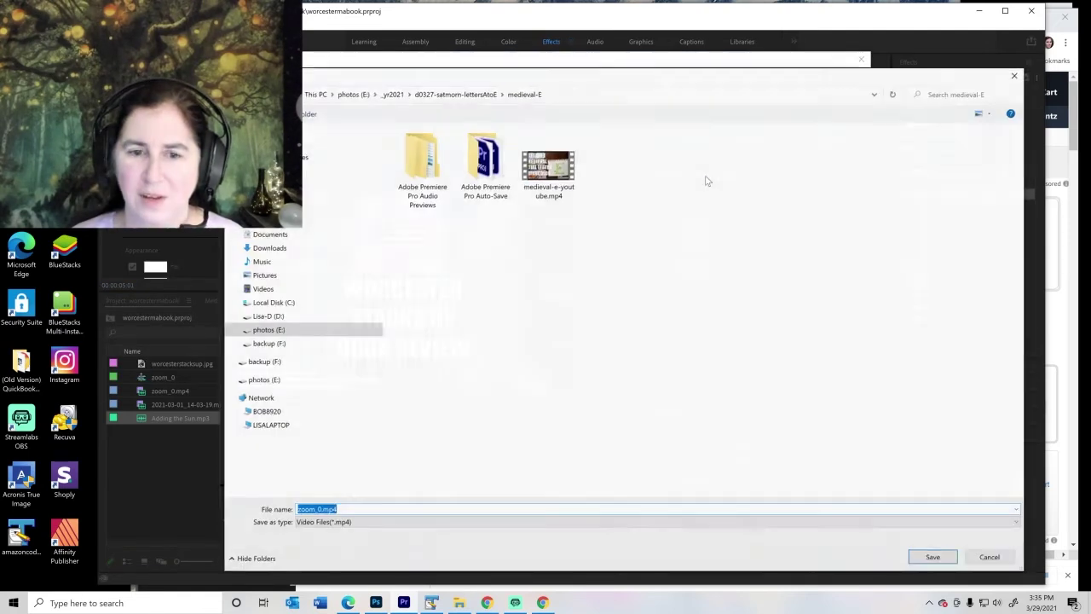
click(392, 94)
drag(1016, 202, 1029, 477)
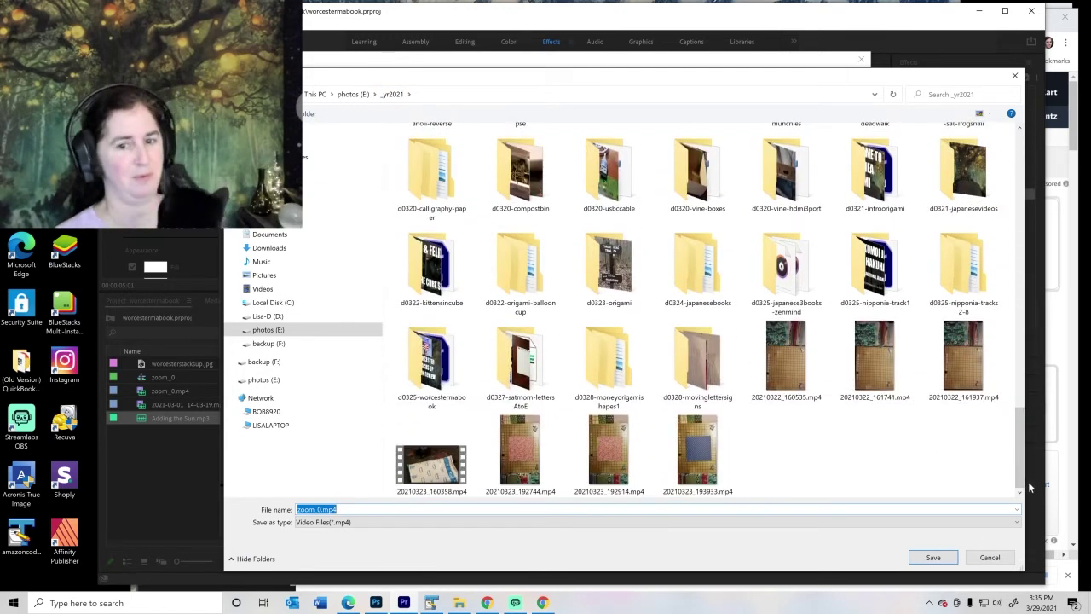
double_click(433, 394)
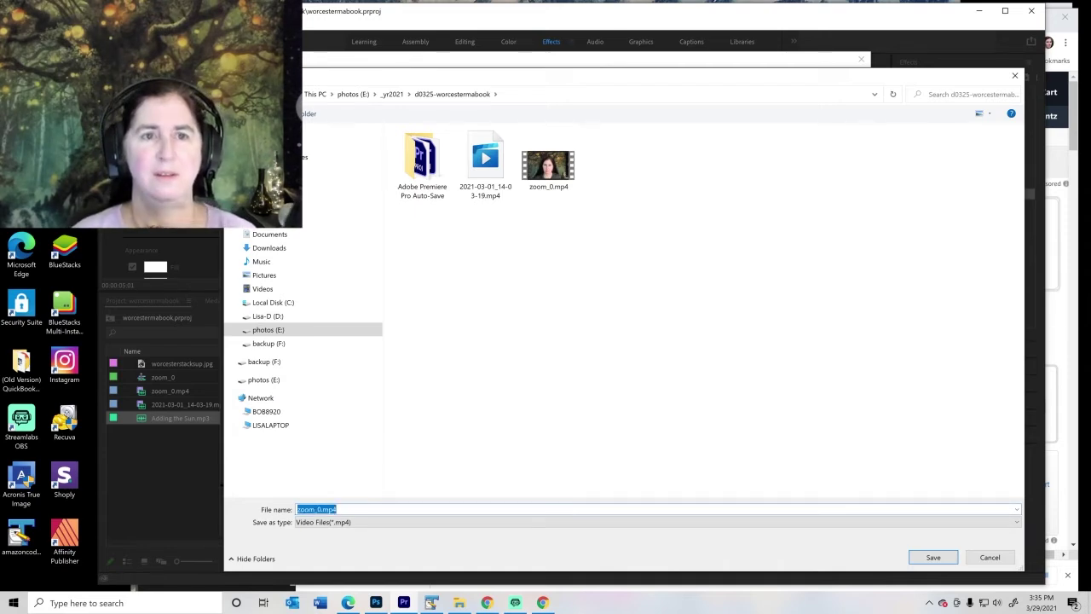
text(worceste)
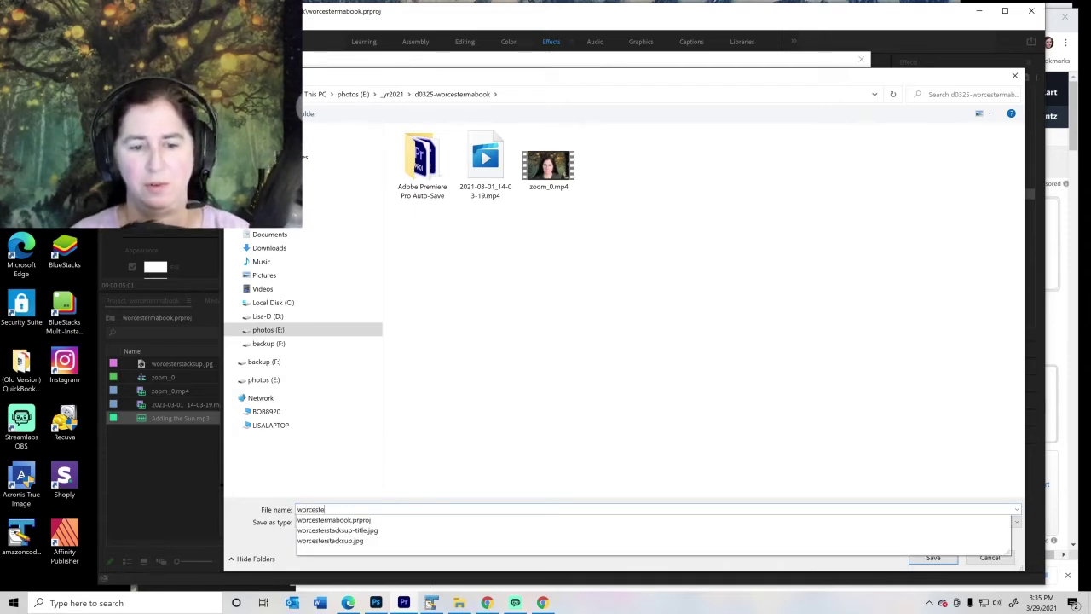
text(rstacksup-youtube)
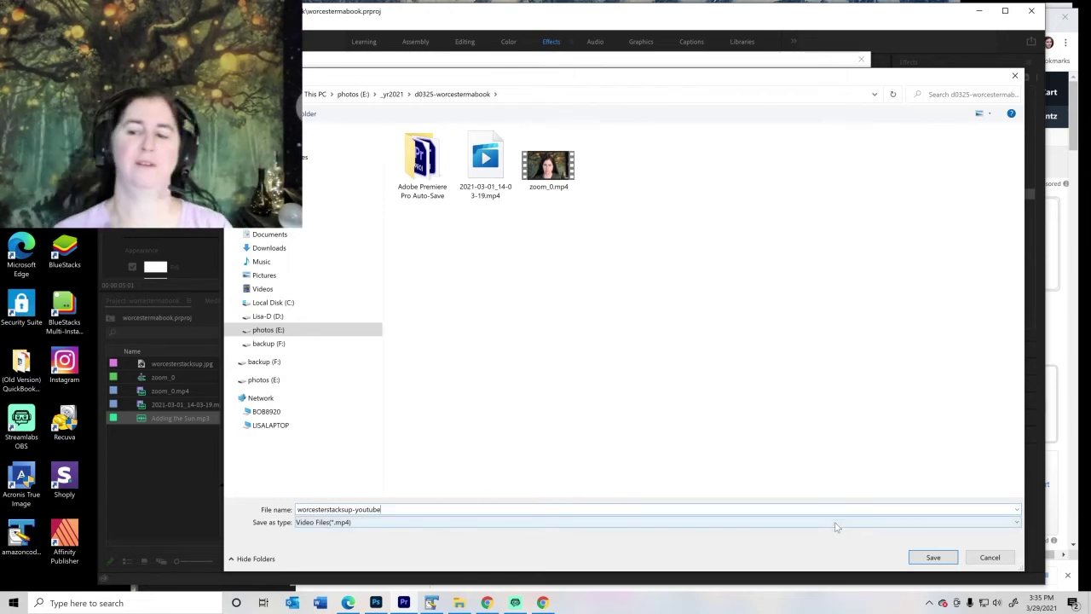
click(934, 557)
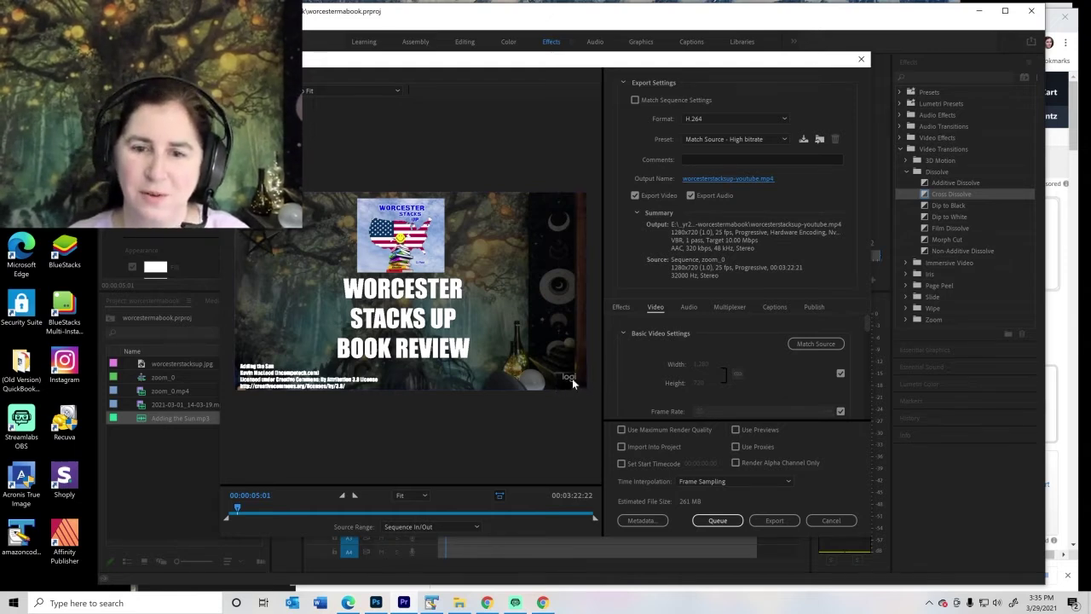
click(831, 520)
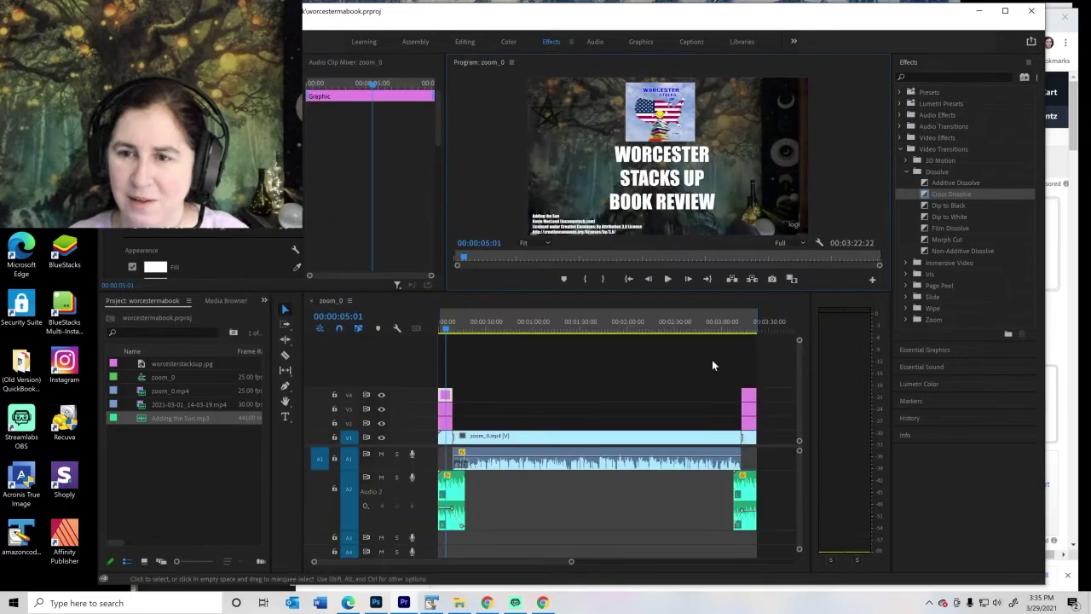
Step: At 00:00:07:06 in the intro, move the music credit text to the frame's lower-right corner and right-align it
mouse_move(443, 333)
mouse_down()
mouse_move(667, 331)
mouse_move(447, 320)
mouse_up()
key(space)
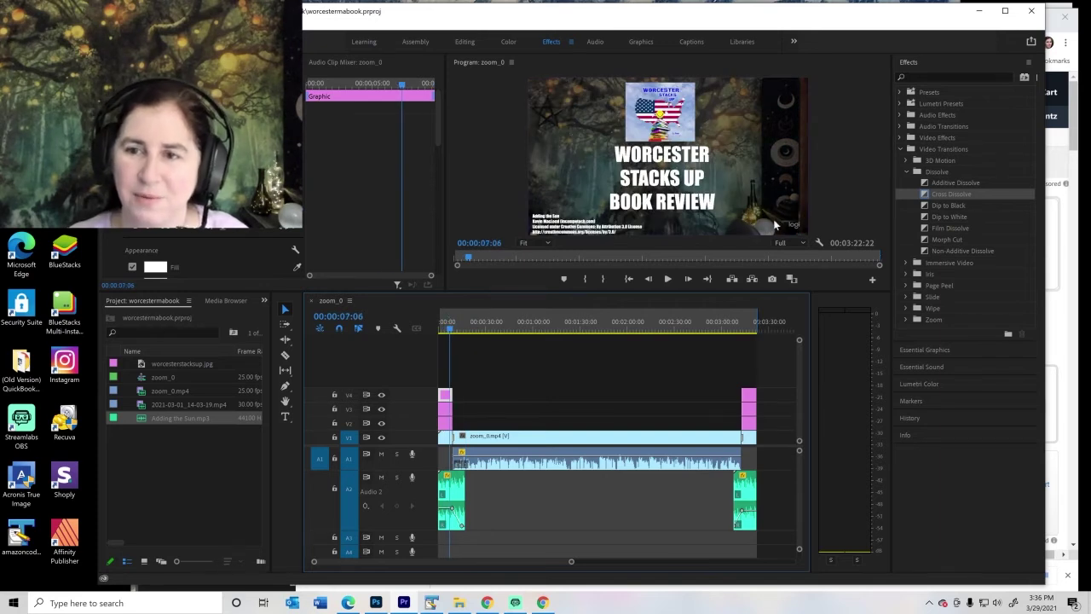
click(579, 226)
drag(579, 227, 711, 227)
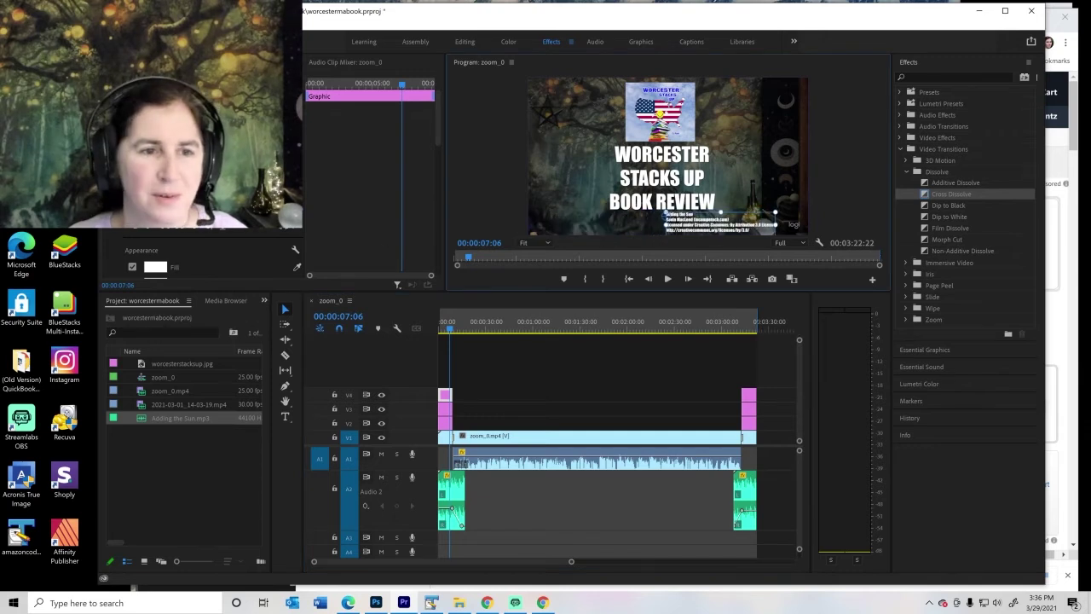
click(162, 191)
drag(637, 230, 775, 230)
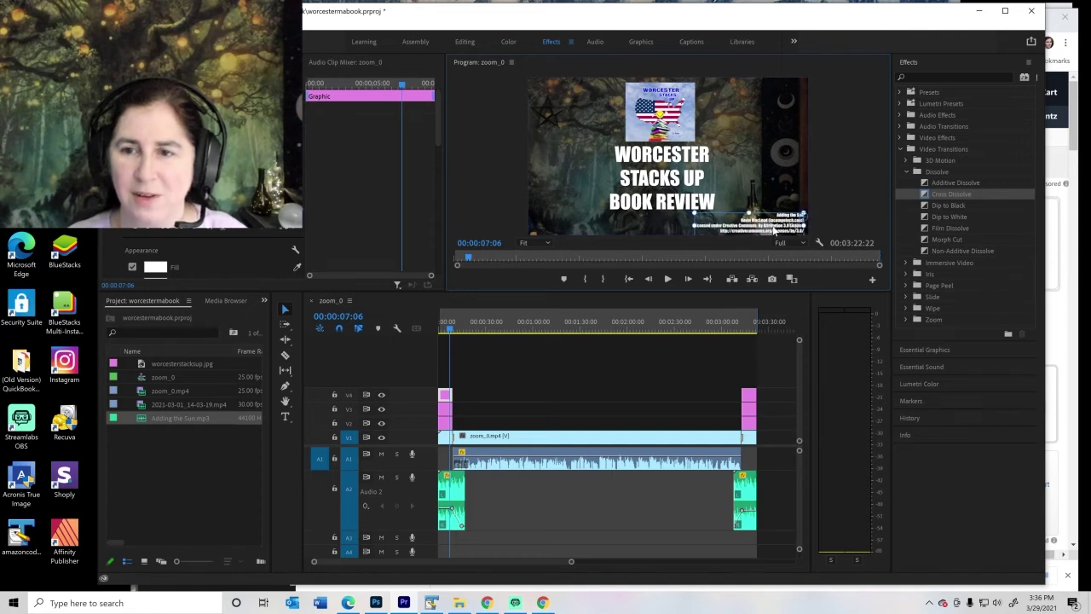
click(843, 202)
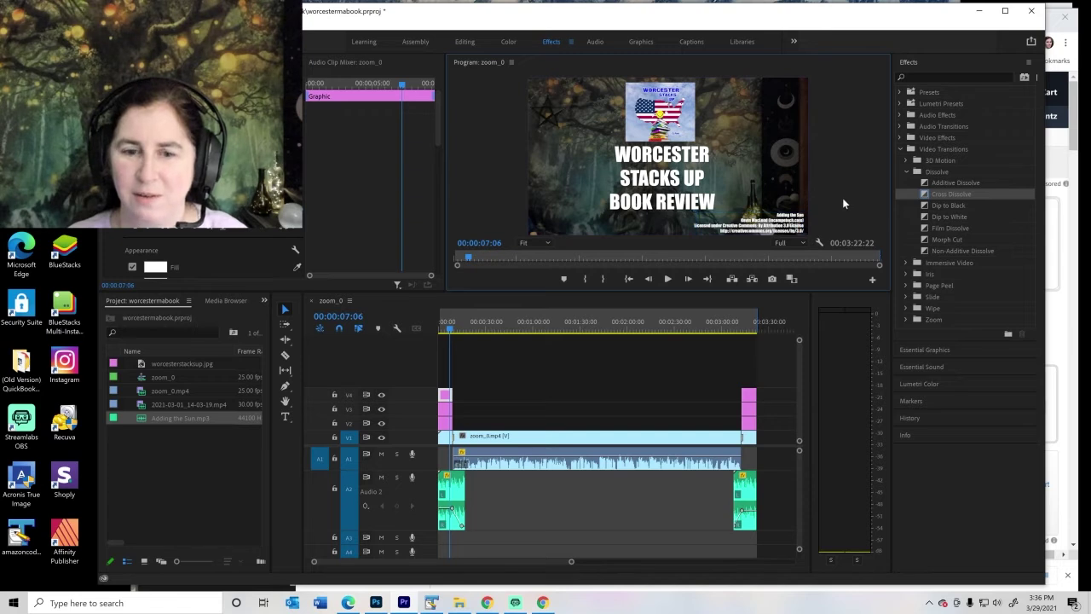
Step: At 00:03:15:12 in the outro, right-align the music credit text and move it to the frame's lower-right corner
click(748, 322)
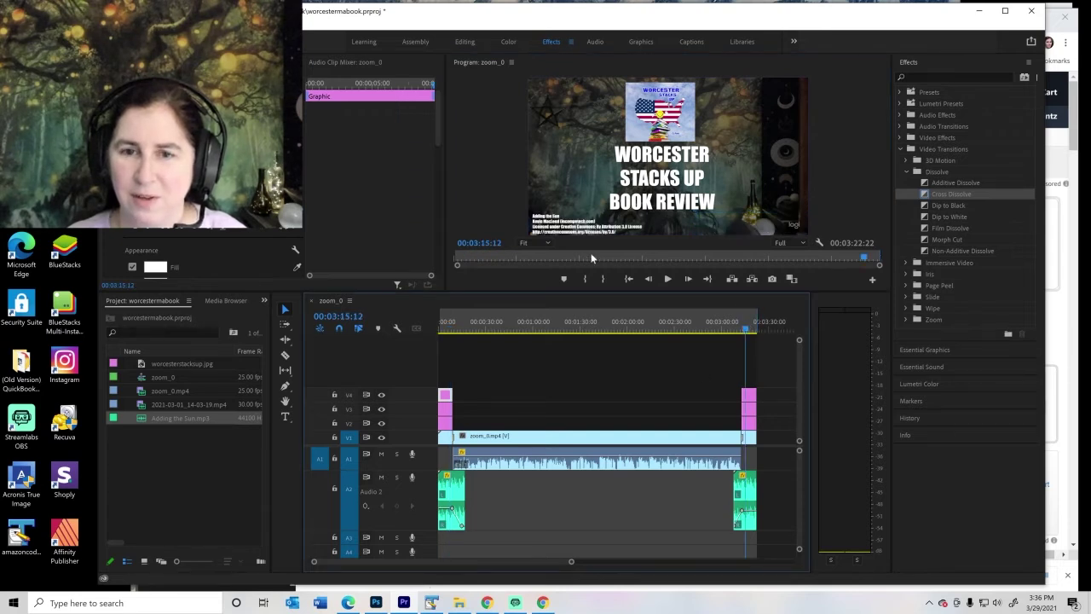
click(167, 181)
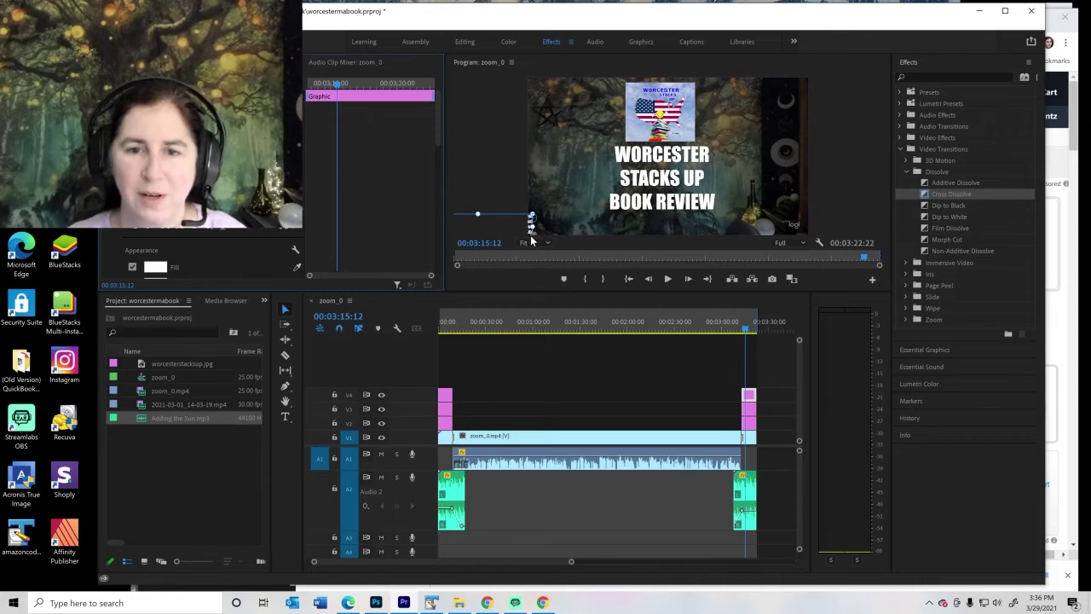
drag(529, 229, 797, 226)
click(833, 210)
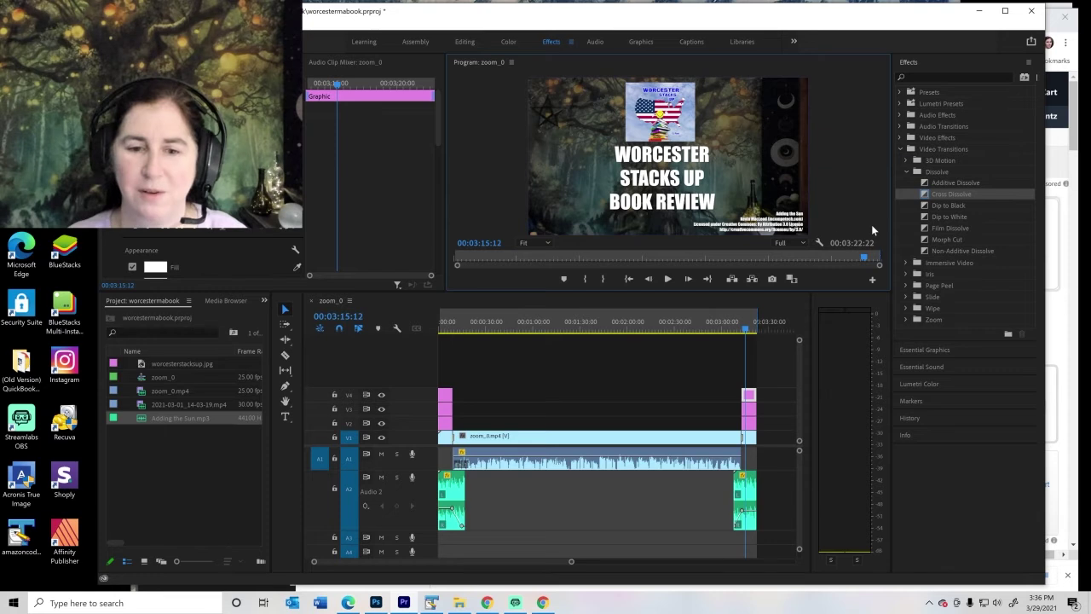
Step: Go to 00:00:05:11 in the intro and save the project
click(446, 323)
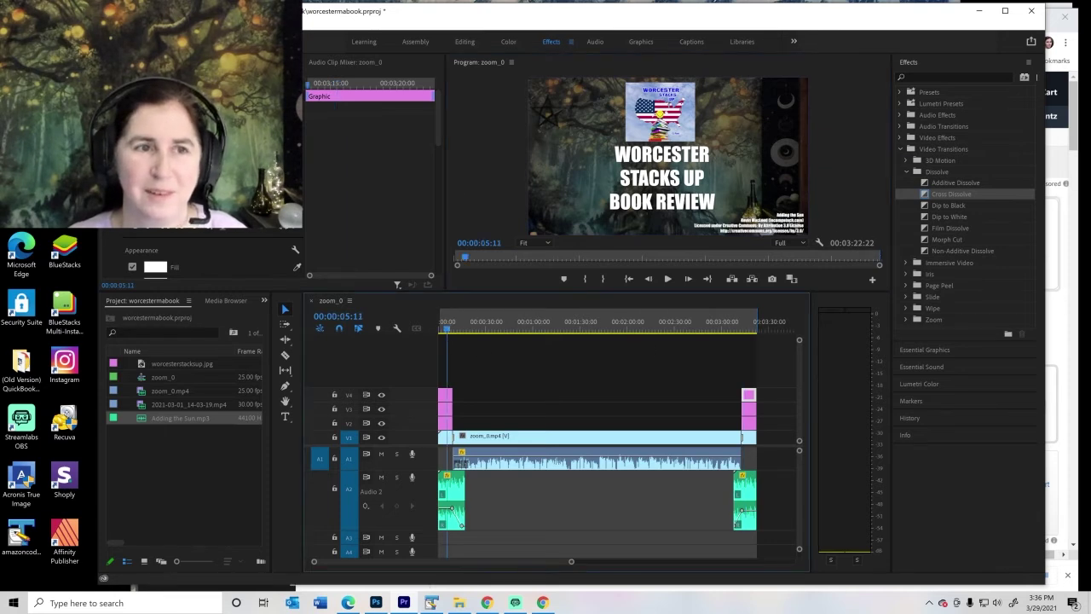
click(107, 26)
click(124, 154)
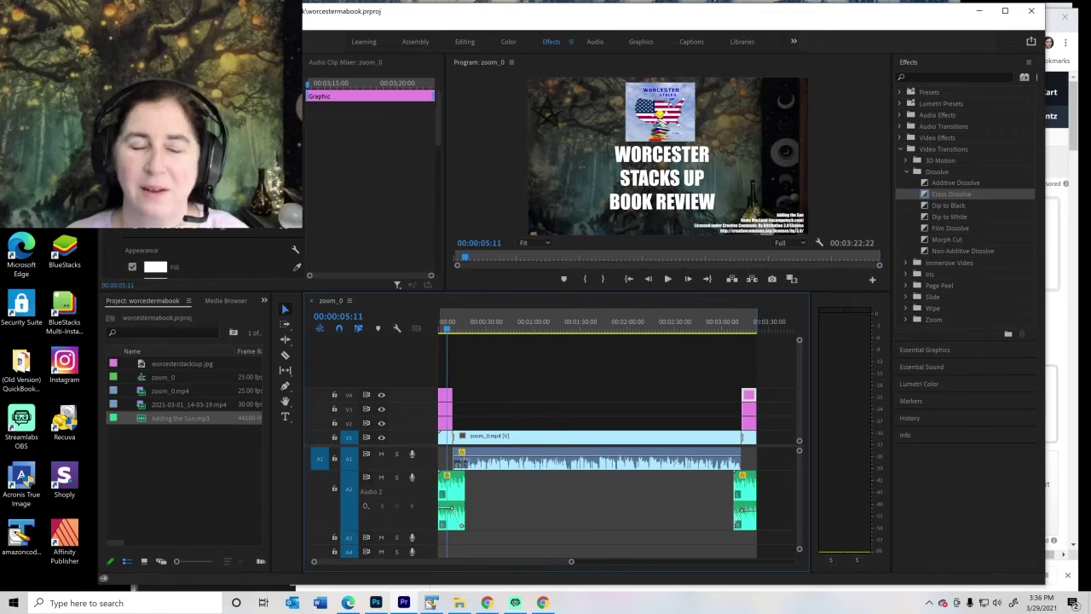
Step: Start a media export of the sequence and choose E:\_yr2021\d0325-worcestermabook as the output folder
click(107, 26)
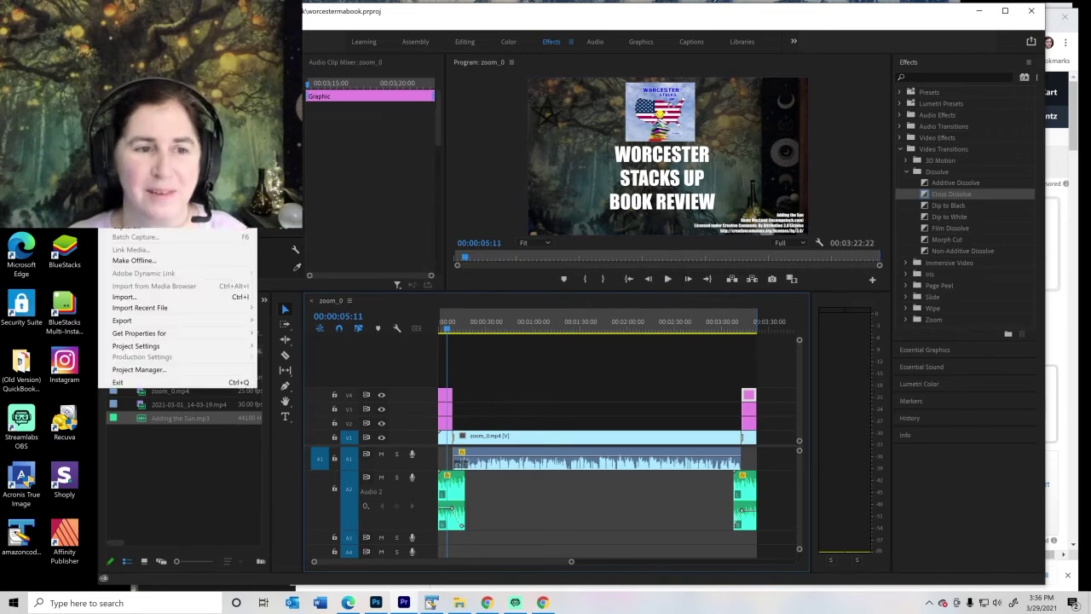
mouse_move(131, 321)
click(275, 320)
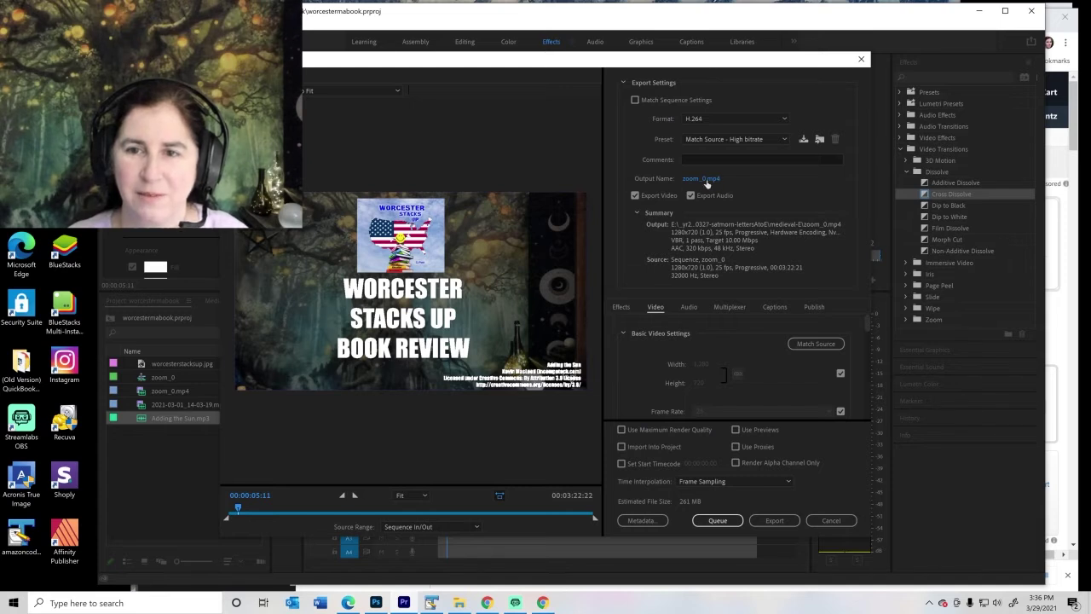
click(706, 182)
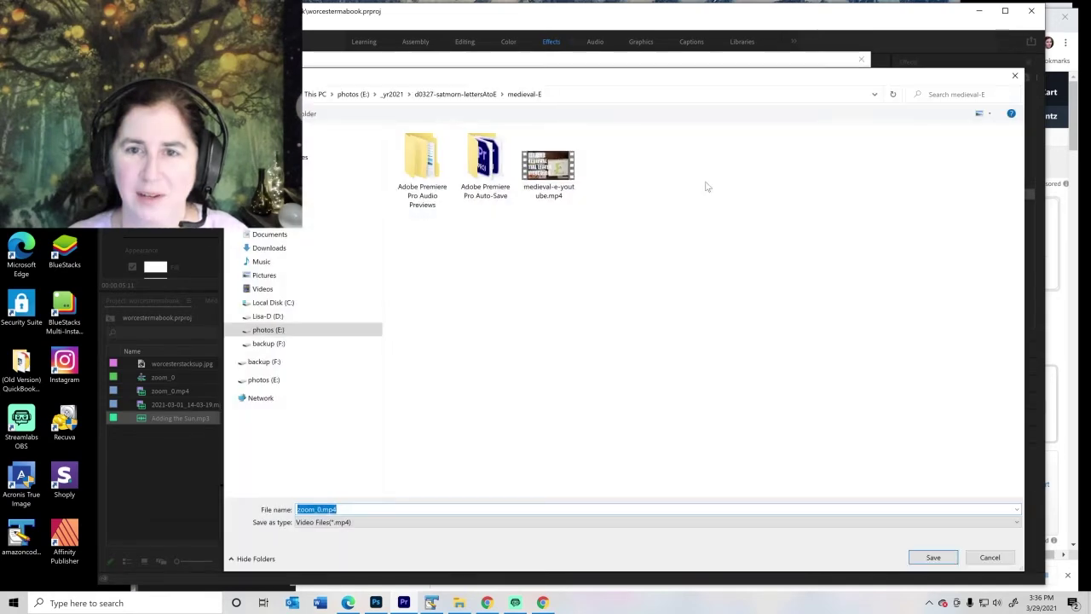
click(393, 94)
scroll(1024, 243, down, 1)
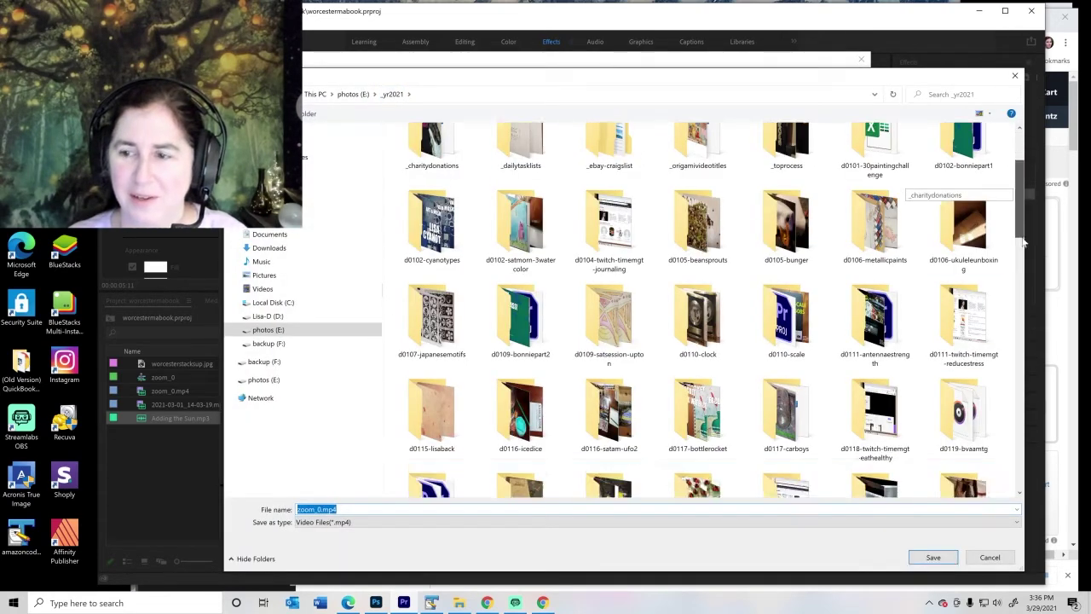
drag(1024, 243, 1028, 488)
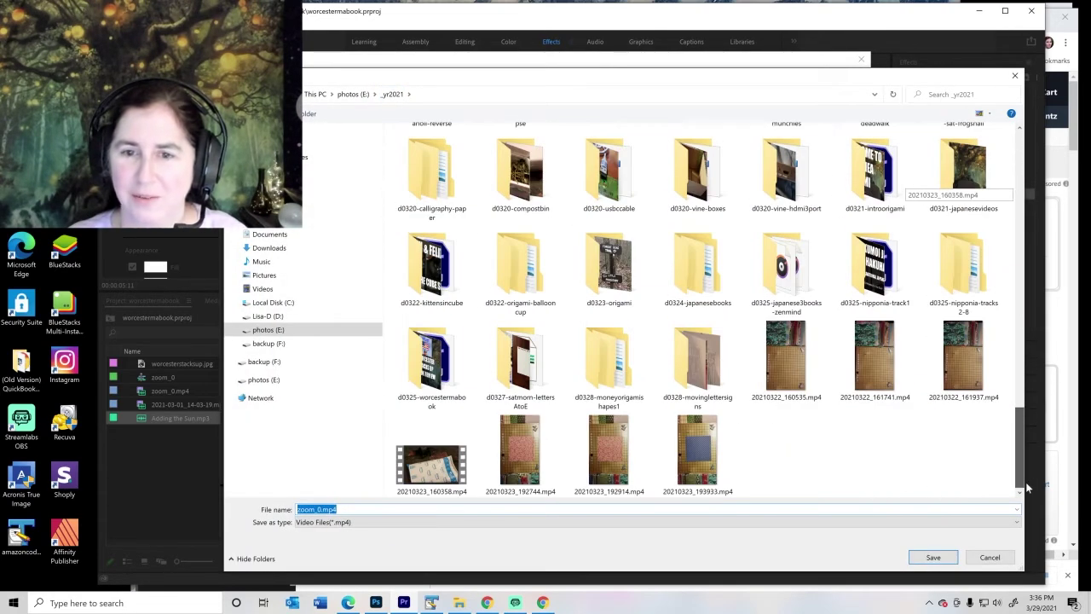
double_click(432, 363)
Step: Name the output video worcesterstacksup-youtube and export it as an MP4
text(w)
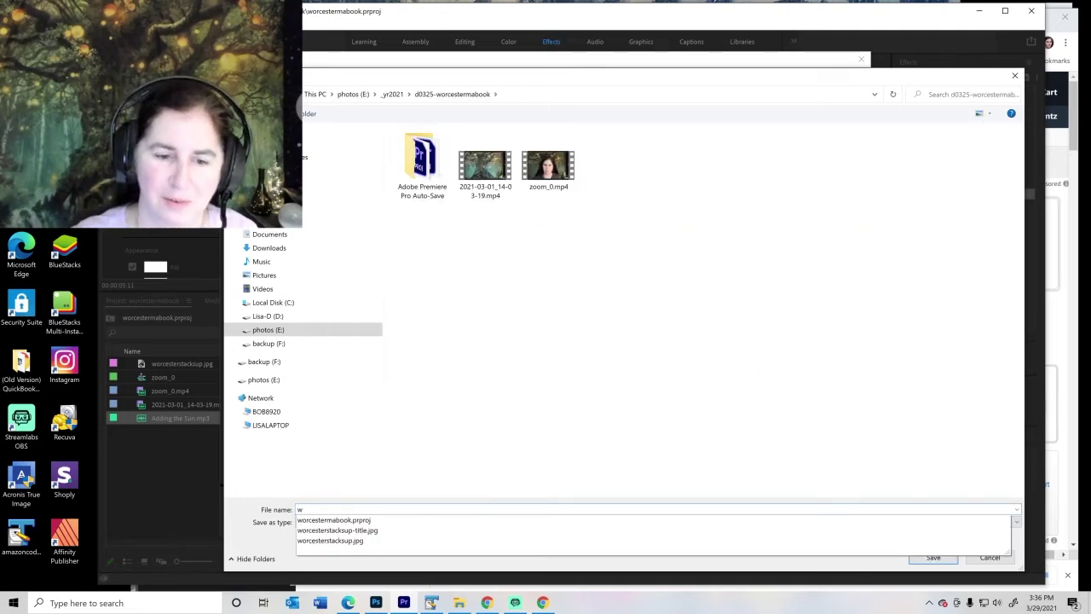
key(Down)
key(Down)
key(Down)
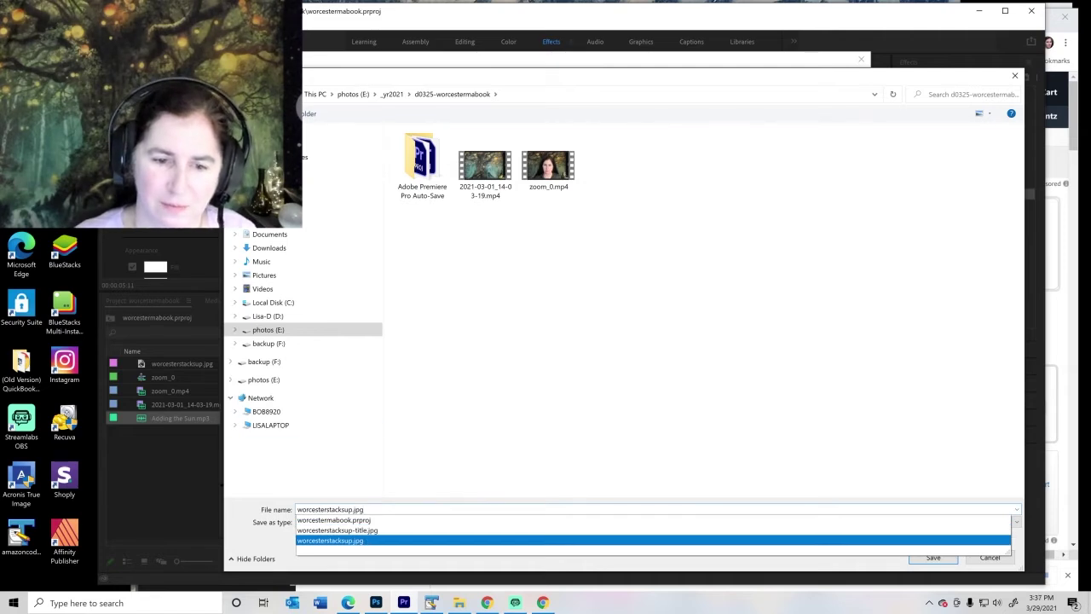
key(BackSpace)
key(BackSpace)
key(BackSpace)
key(BackSpace)
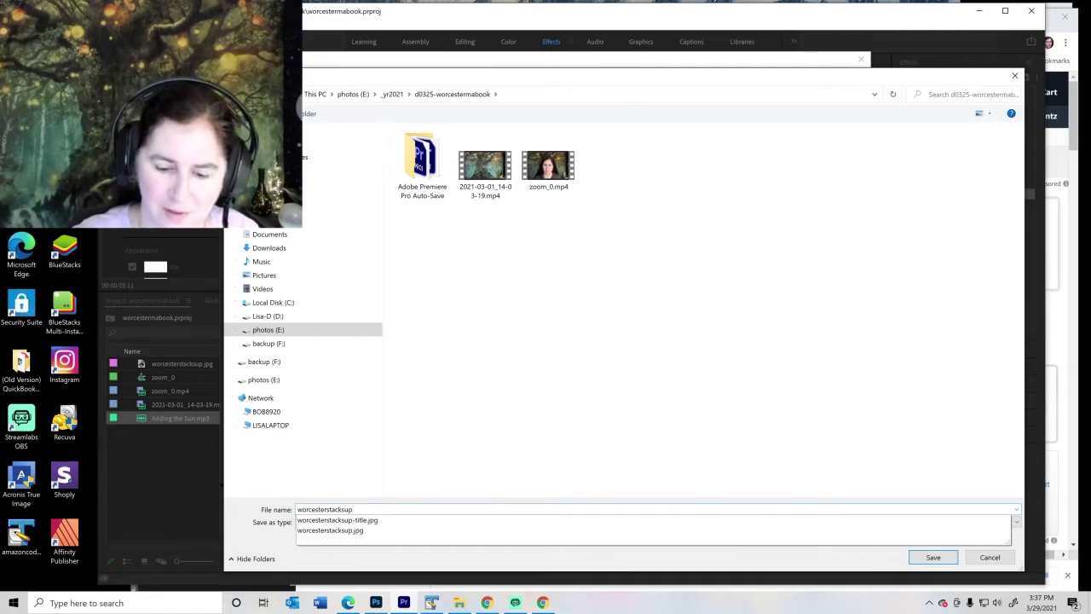
text(-youtube)
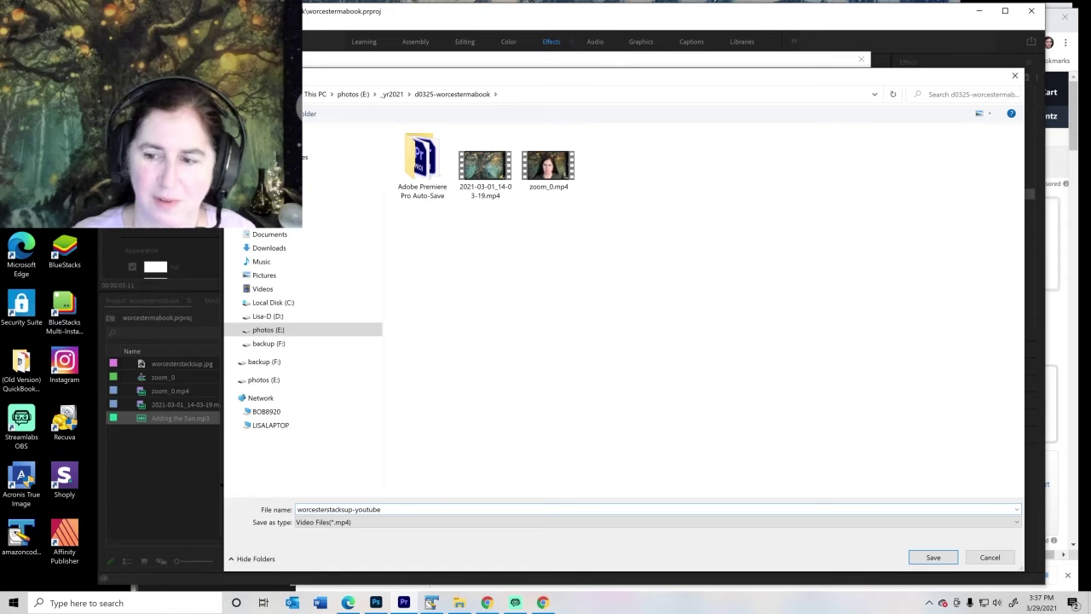
click(929, 557)
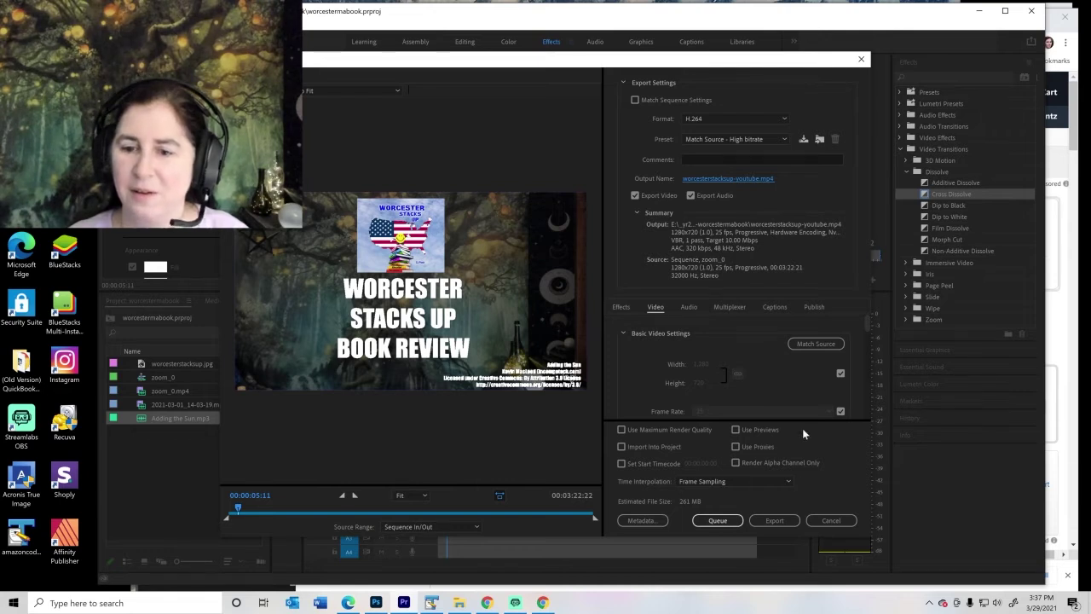
click(774, 520)
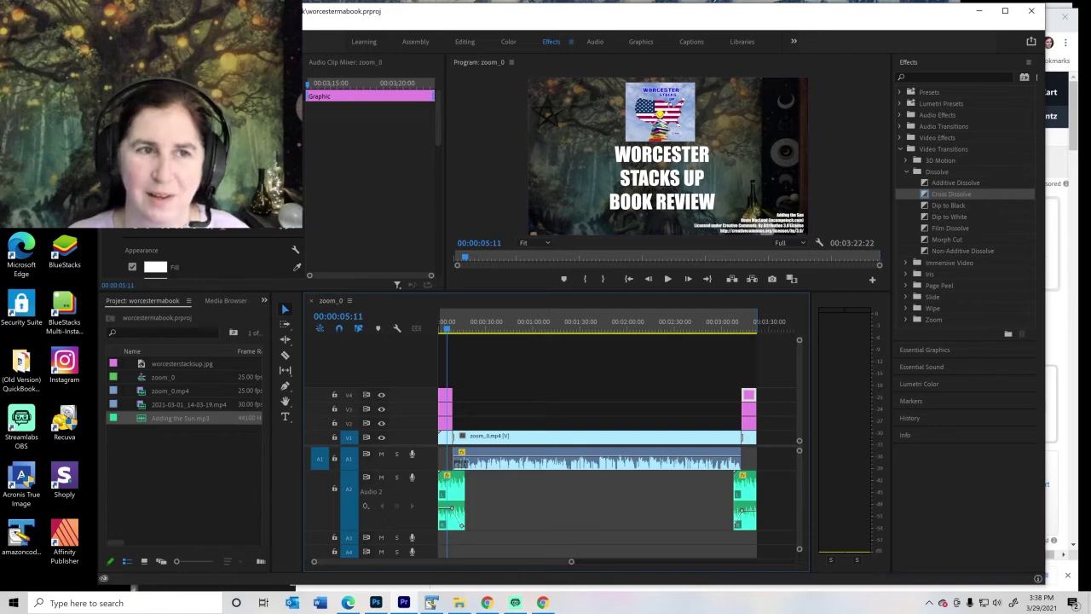
Step: Save the project after the export and minimize the editor window
click(105, 24)
click(128, 156)
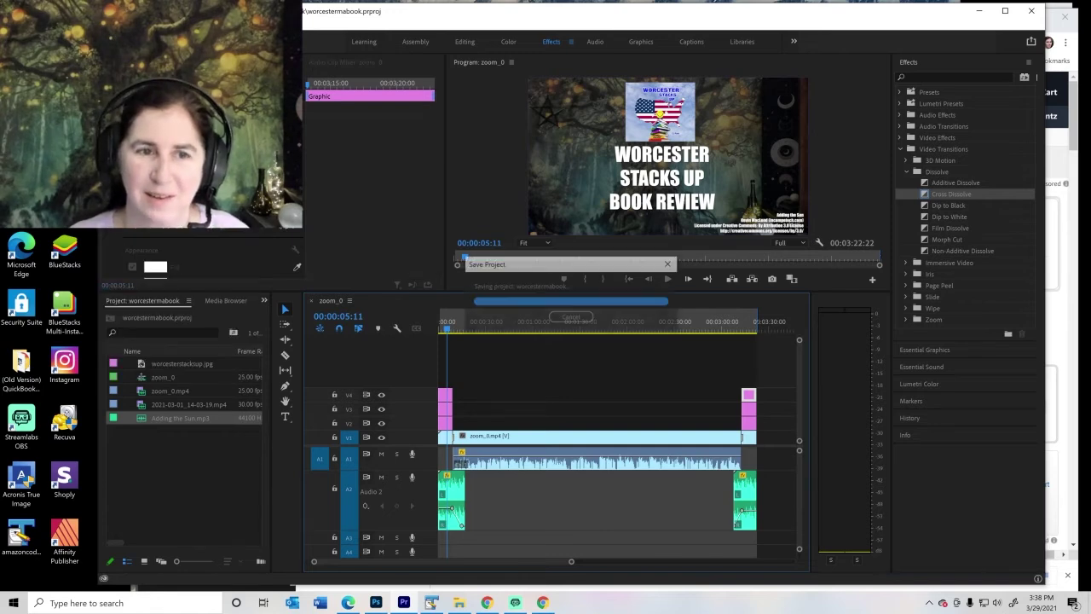
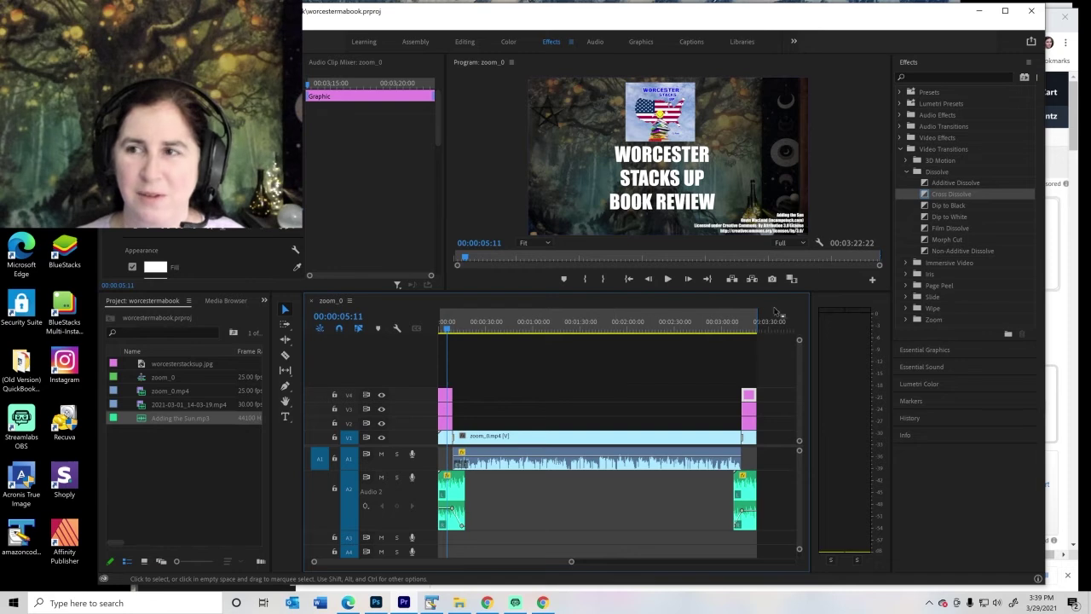
click(979, 15)
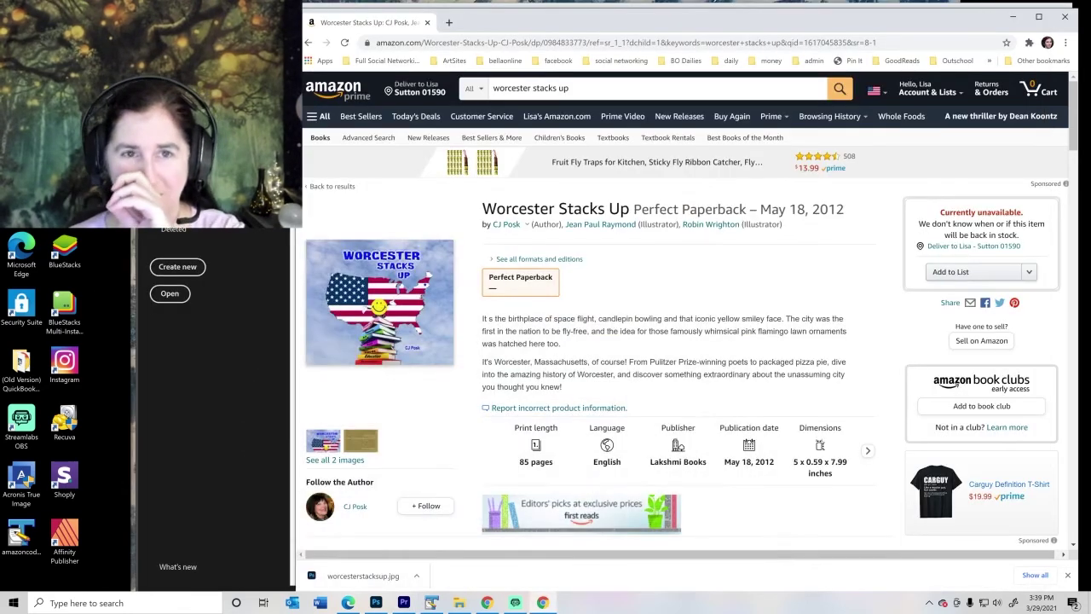
Step: Switch to the Worcester MA Info YouTube channel and open its YouTube Studio dashboard
click(1013, 16)
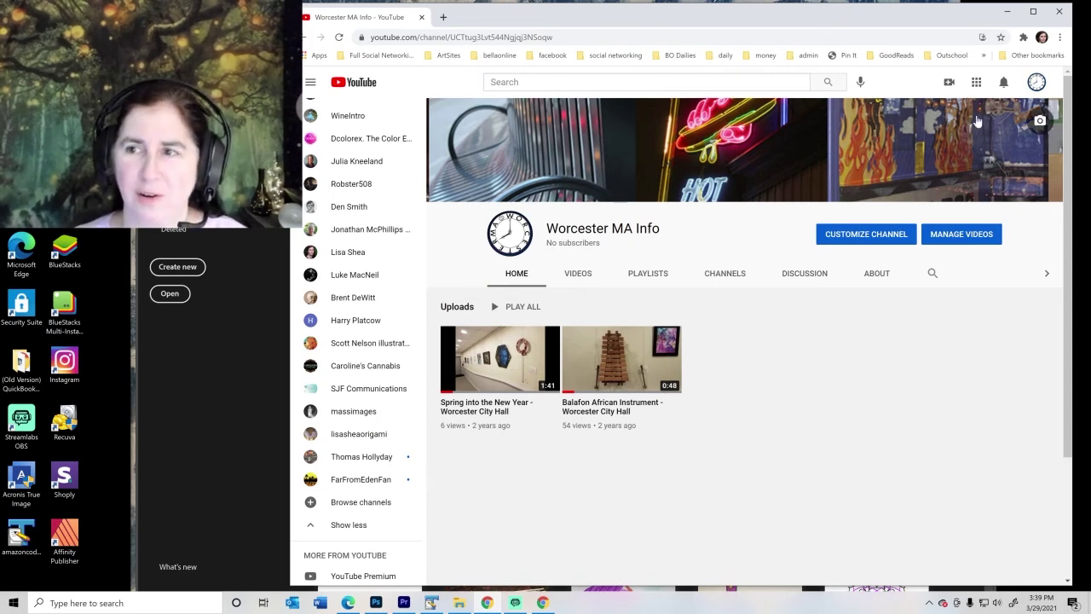
click(1039, 83)
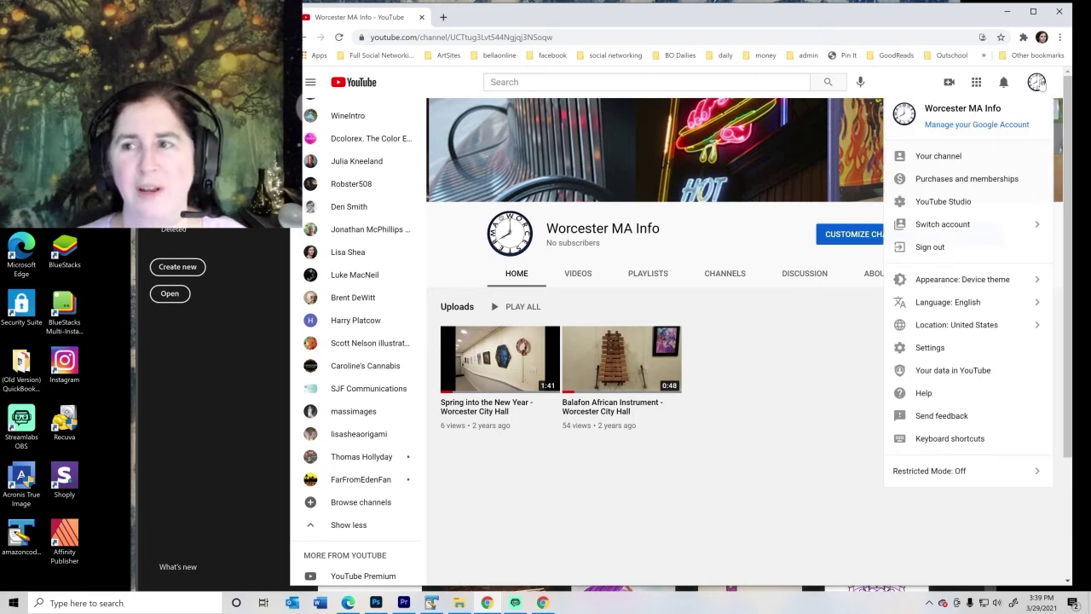
click(932, 159)
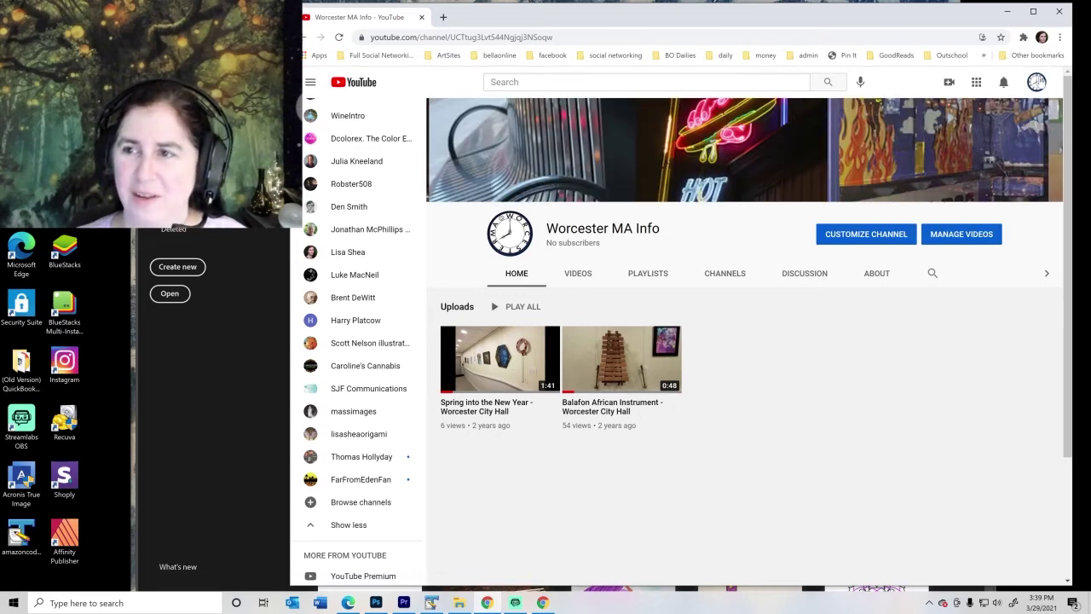
click(1037, 82)
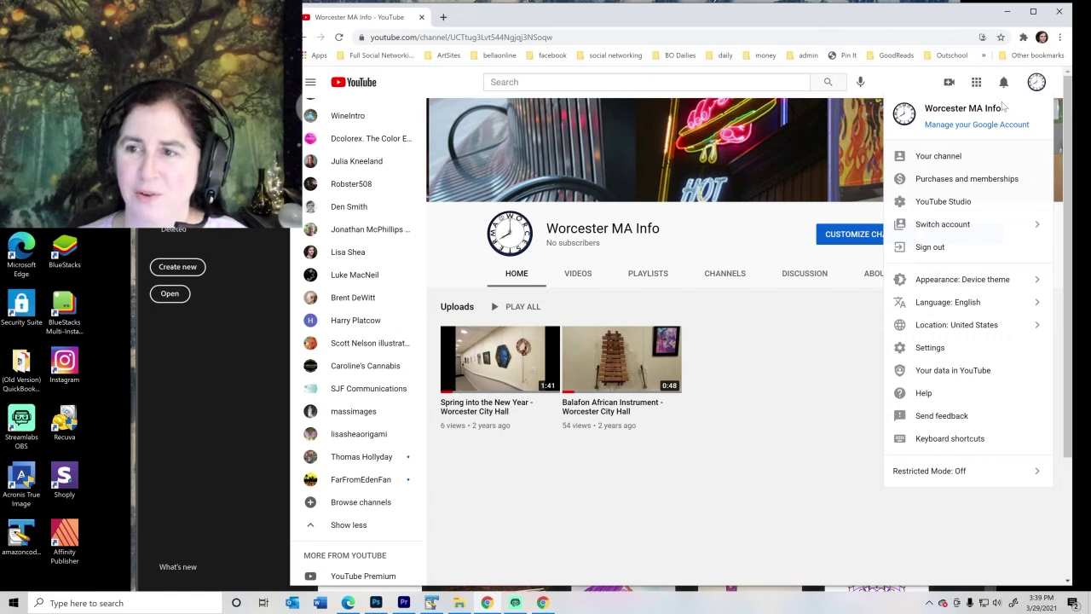
click(947, 203)
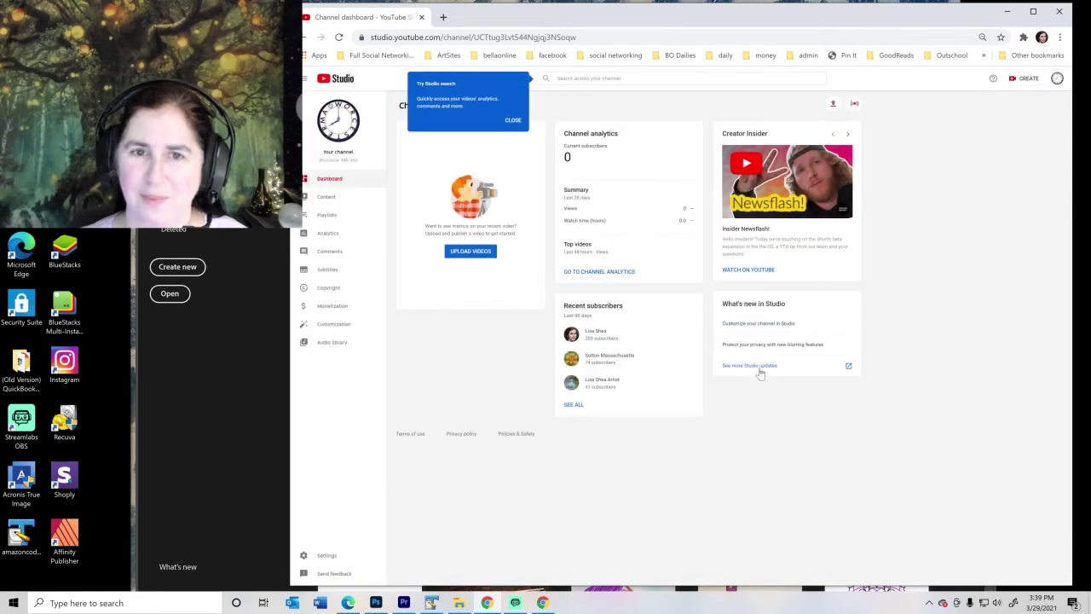
Step: Dismiss the Studio search tip and view the full list of the channel's recent subscribers
click(513, 121)
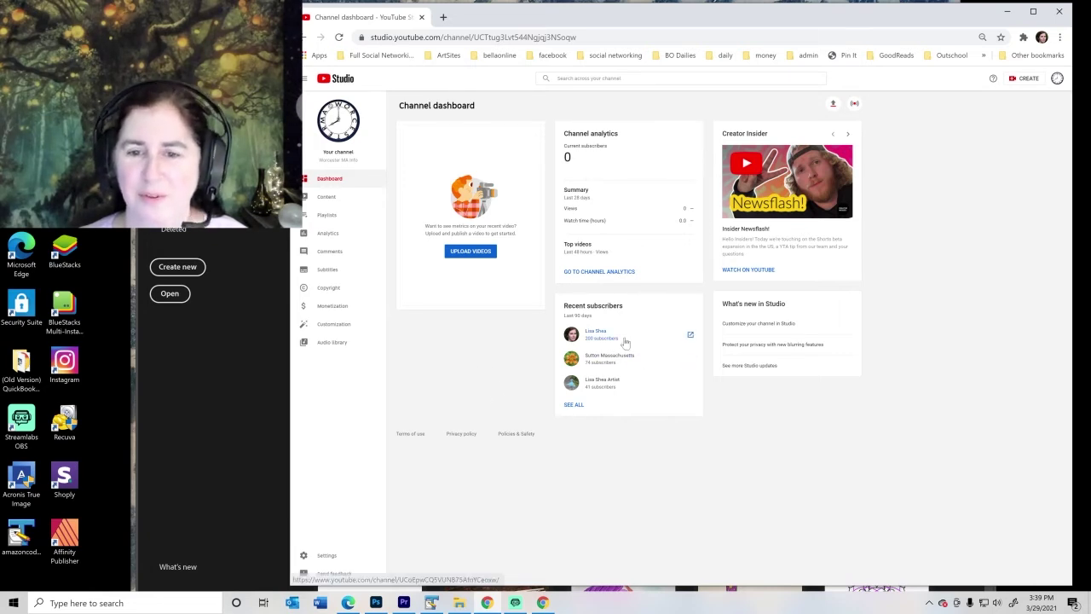
click(575, 406)
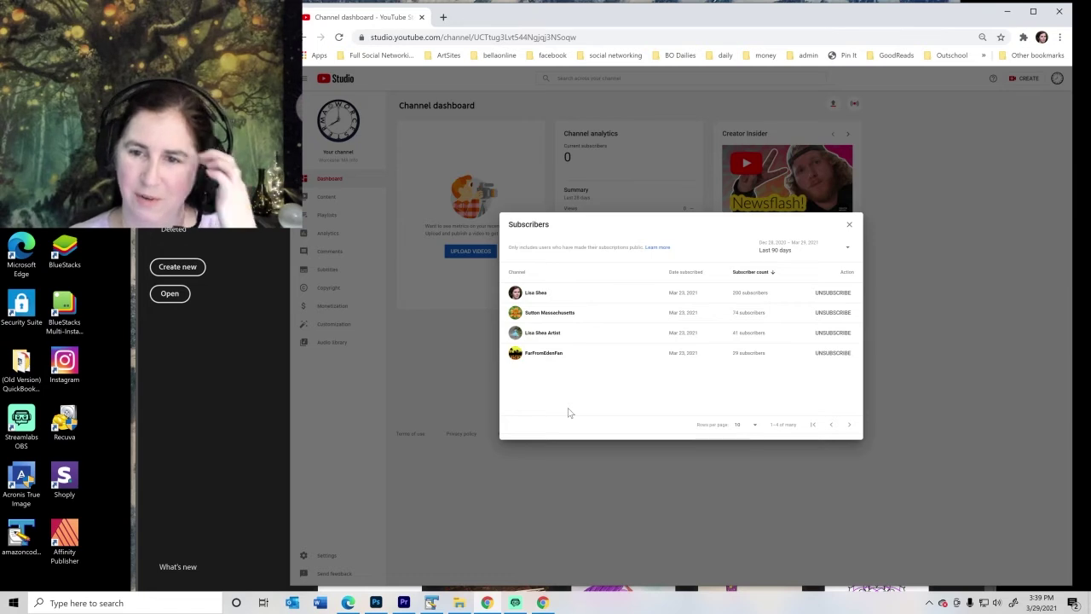
click(849, 227)
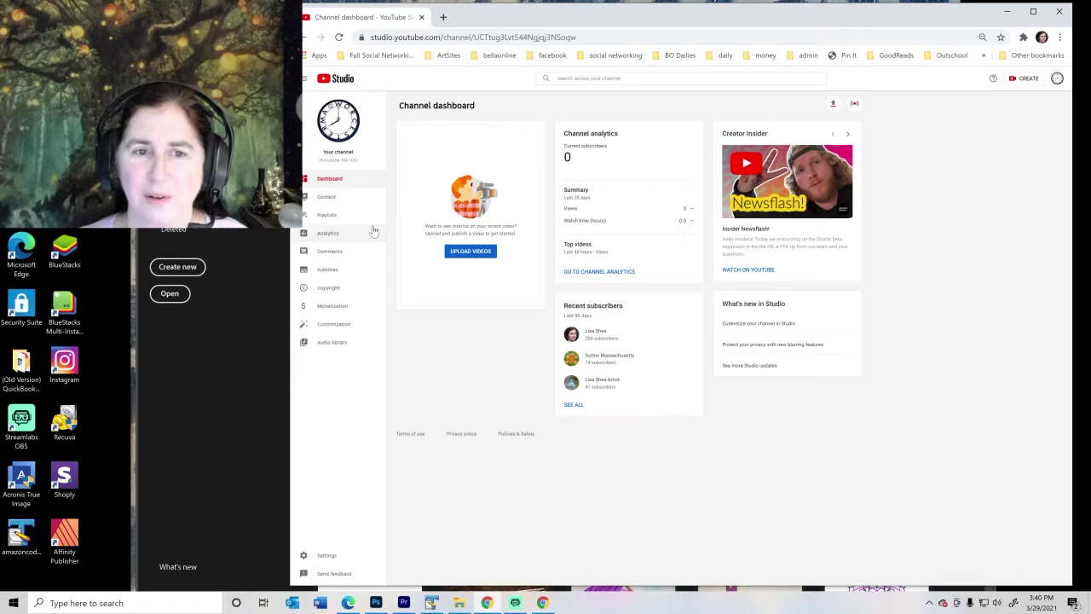
Step: From the channel's content list, upload worcesterstacksup-youtube.mp4 from the E:\_yr2021\d0325-worcestermabook folder as a new video
click(330, 196)
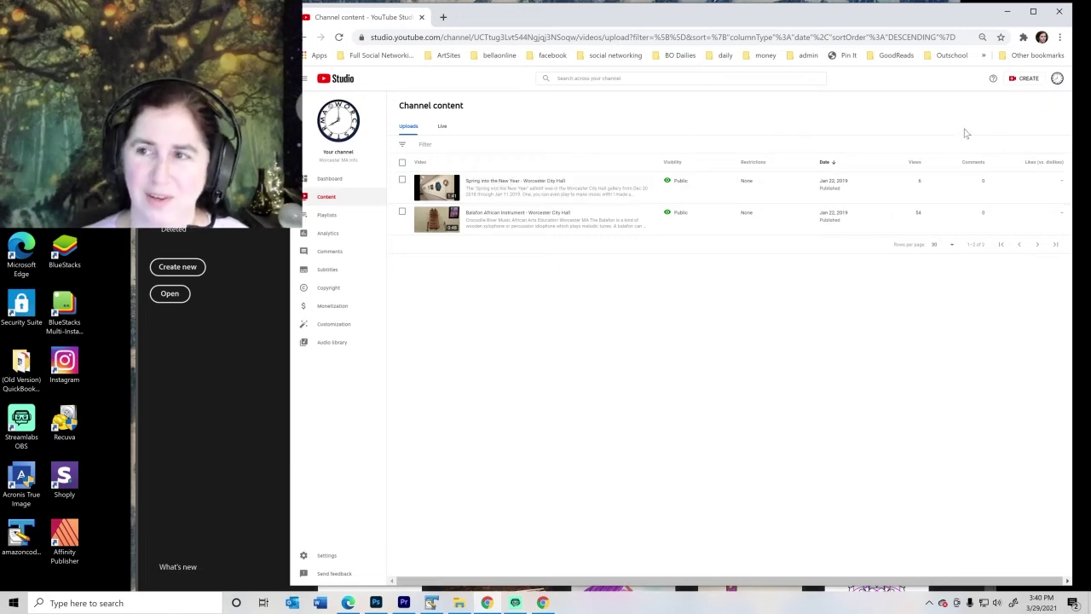
click(1024, 80)
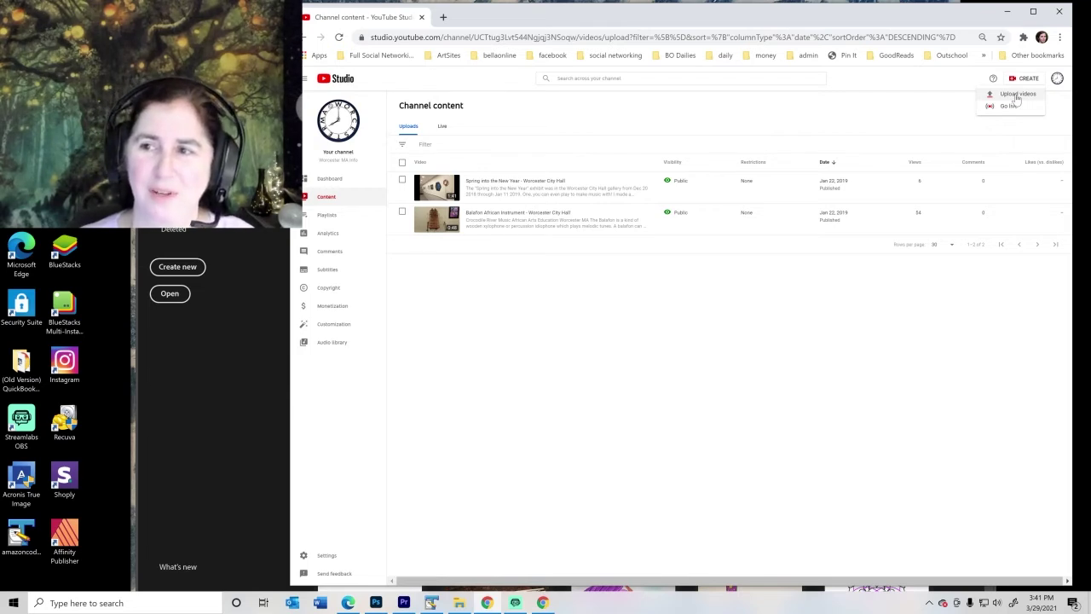
click(1016, 96)
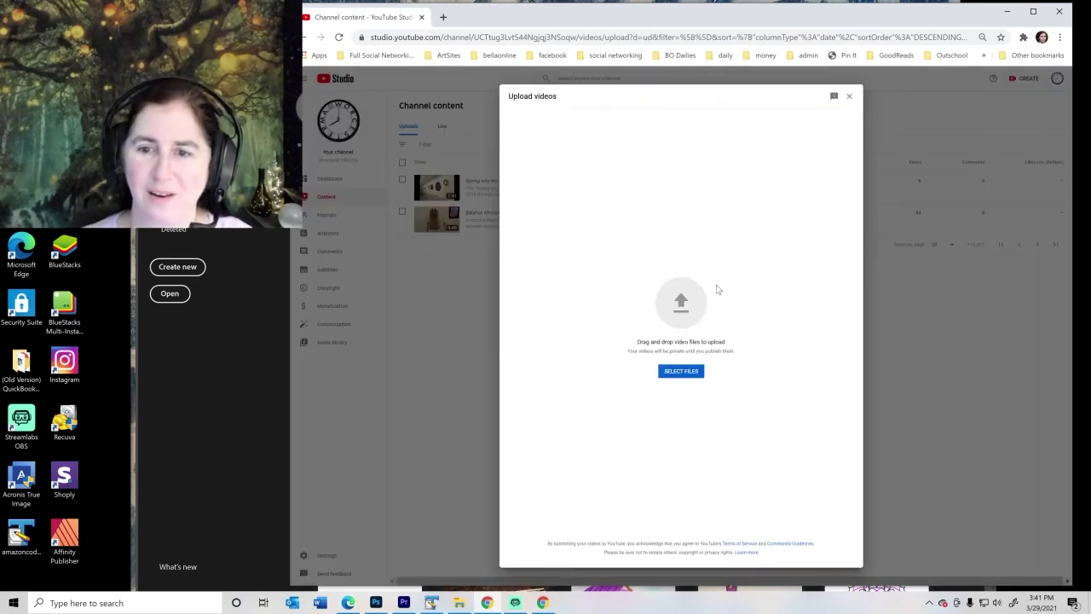
click(682, 309)
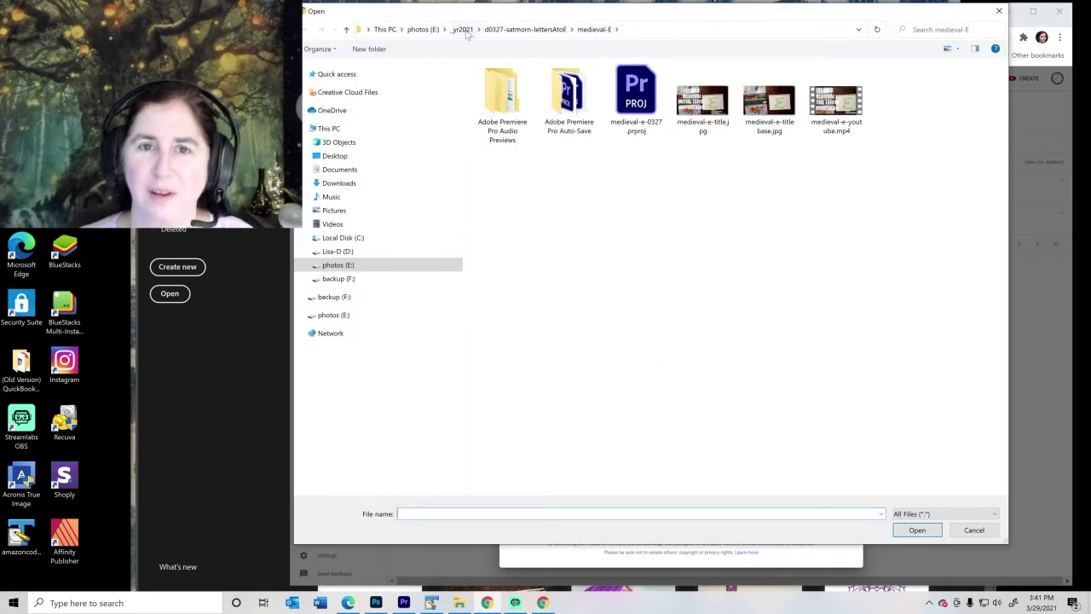
click(464, 29)
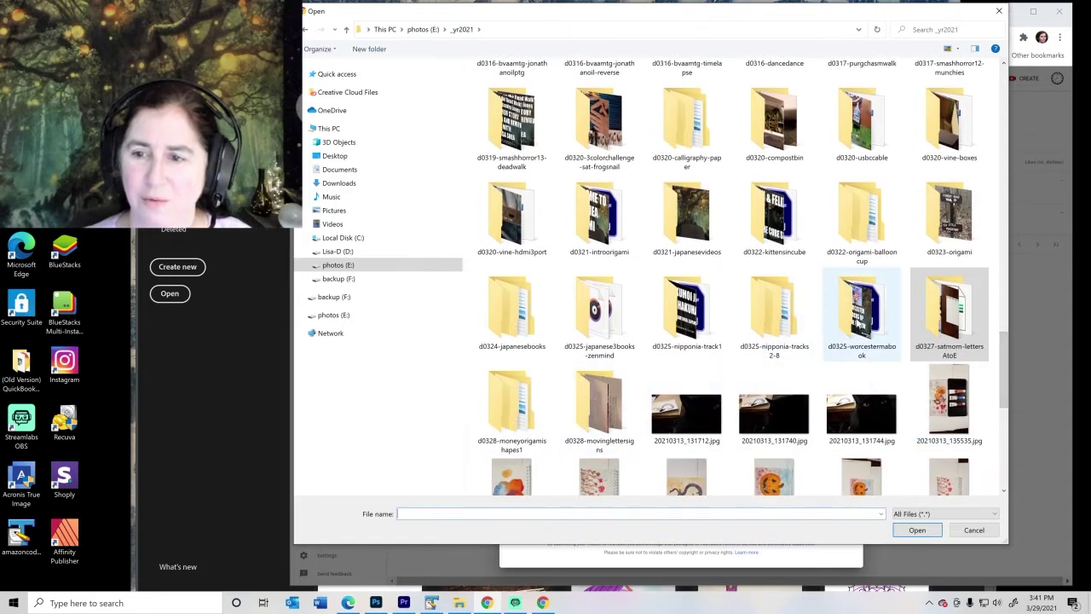
double_click(861, 309)
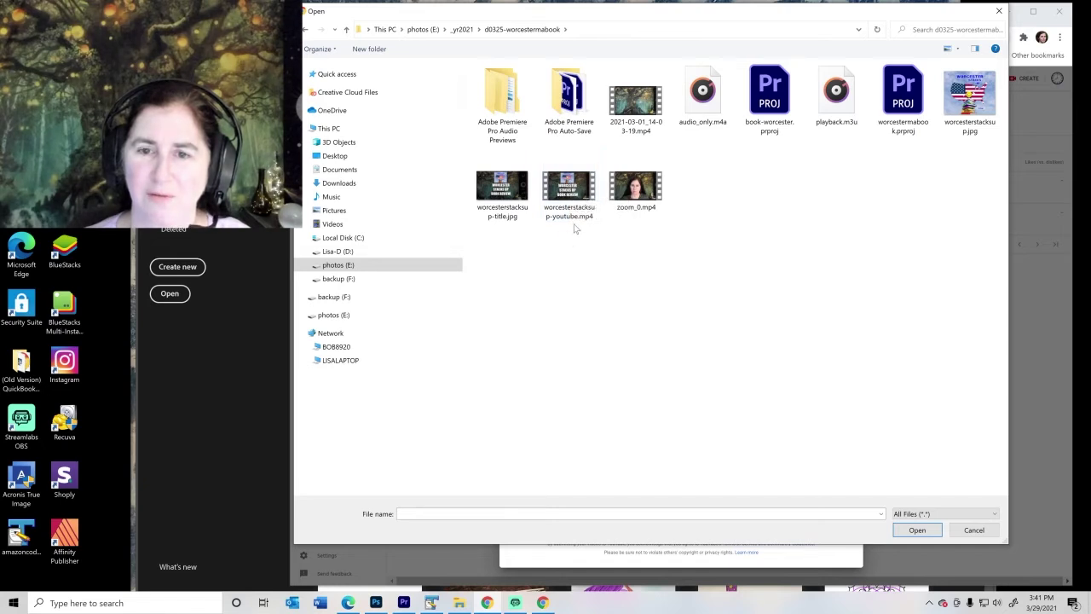
double_click(571, 186)
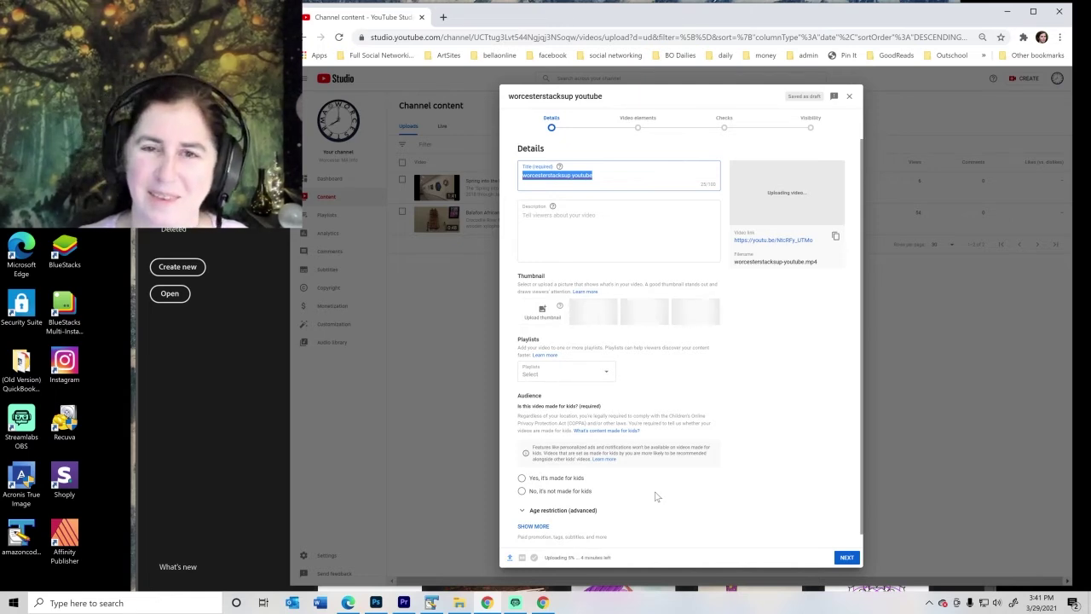
Step: Replace the uploaded video's default title with "Worcester Stacks Up Book Review"
click(595, 176)
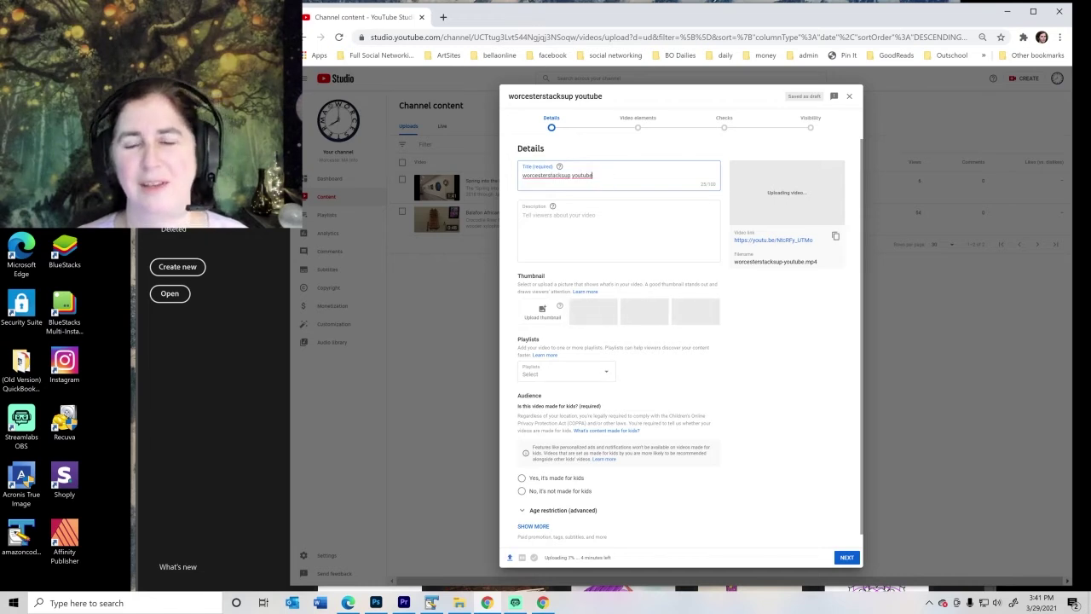
key(ctrl+a)
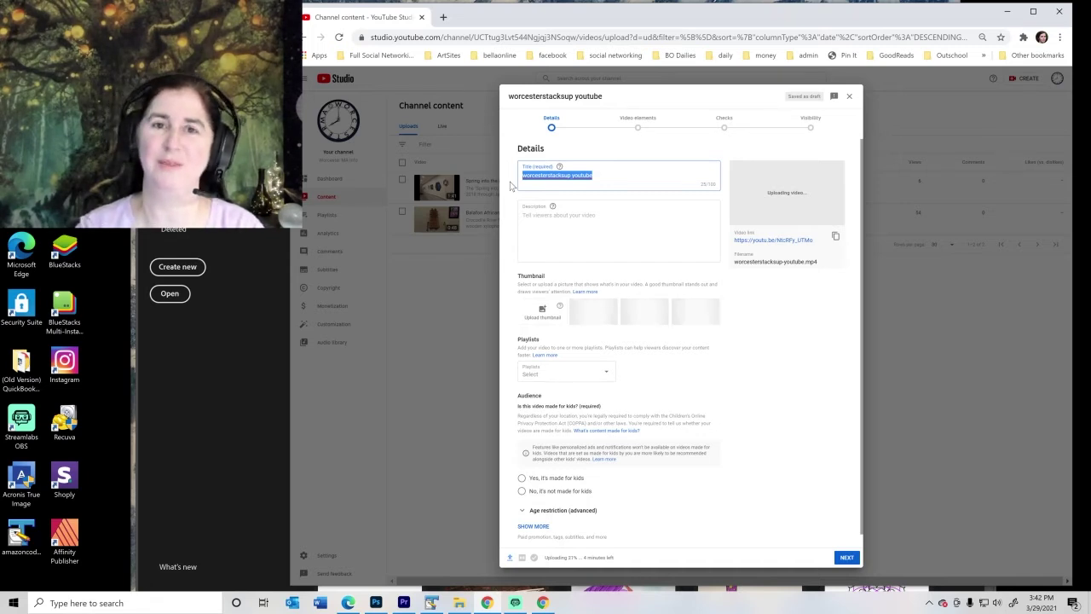
text(Worcester Stacks Up Book Review)
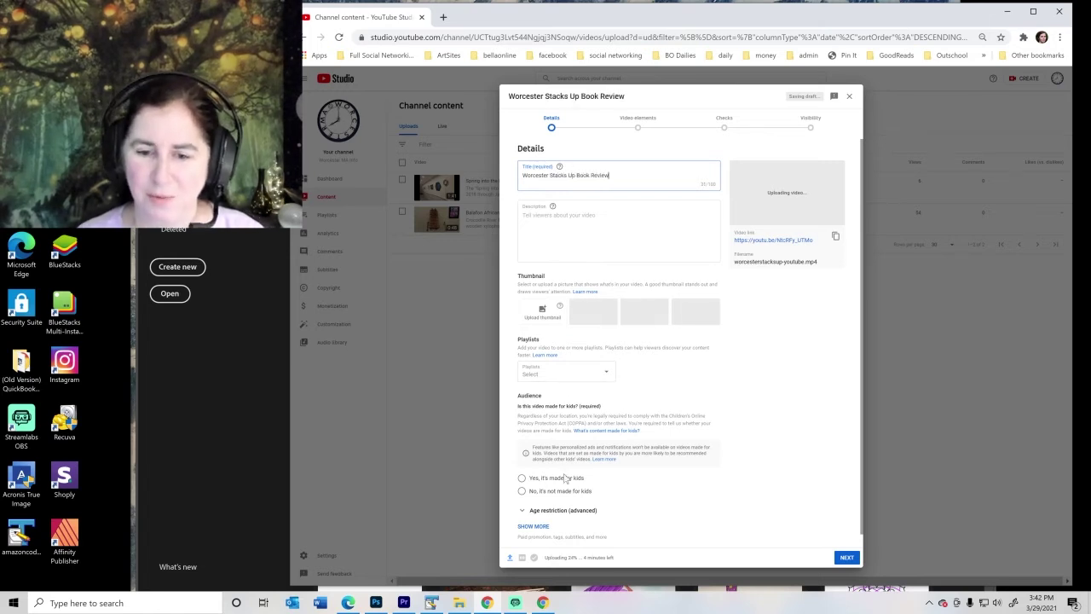
Step: Check the book's Amazon listing, insert the author's name before "Book Review" in the title and append "- Worcester Massachusetts"
mouse_move(544, 605)
click(542, 555)
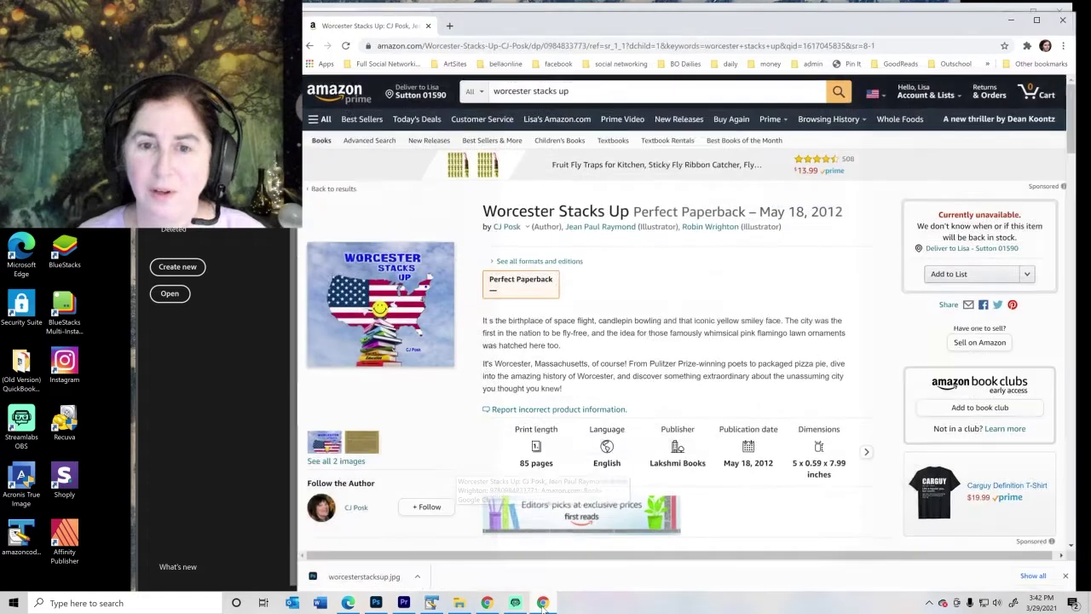
key(alt+Tab)
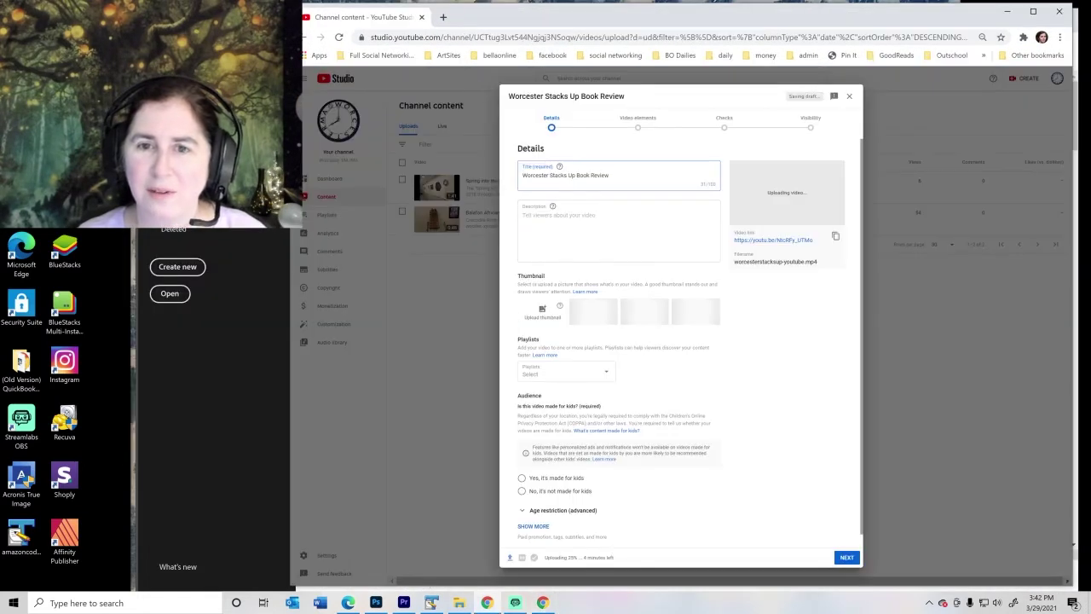
text(CJ Pos)
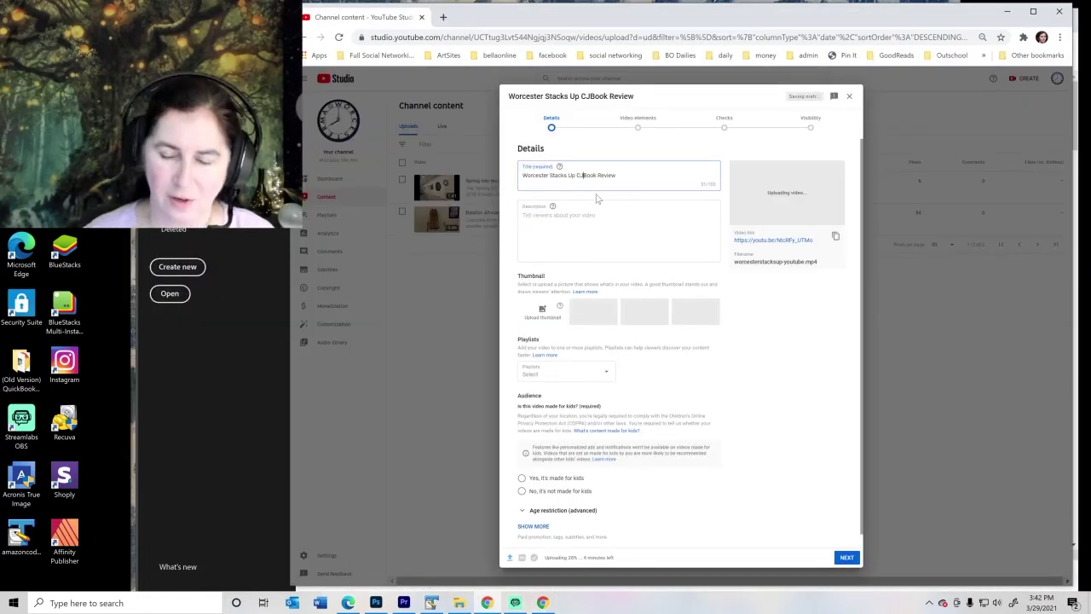
text(k)
key(End)
text(- Wo)
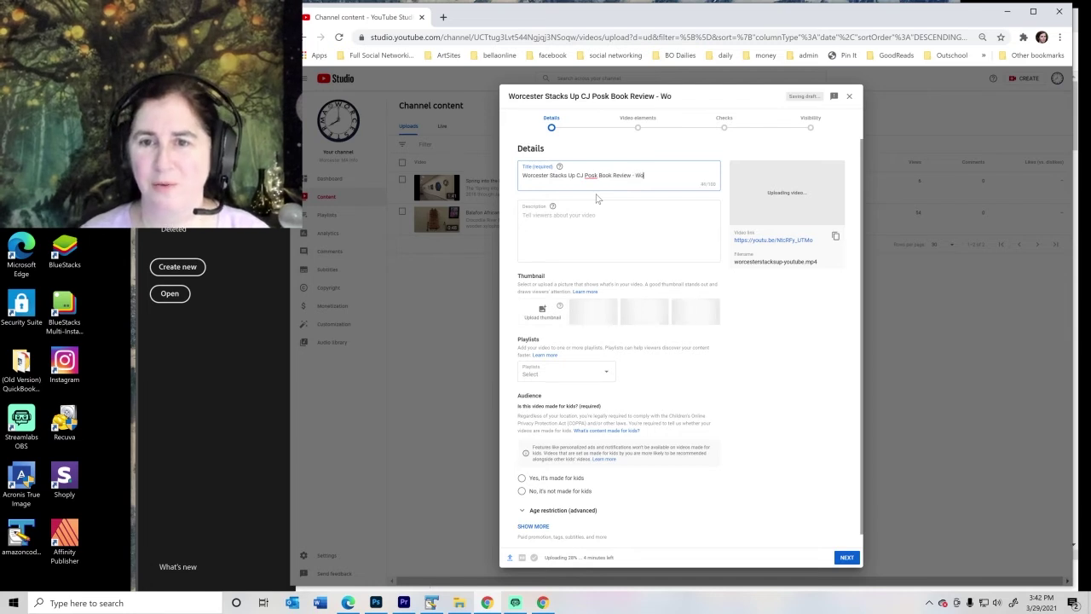
text(rcester Massachusetts)
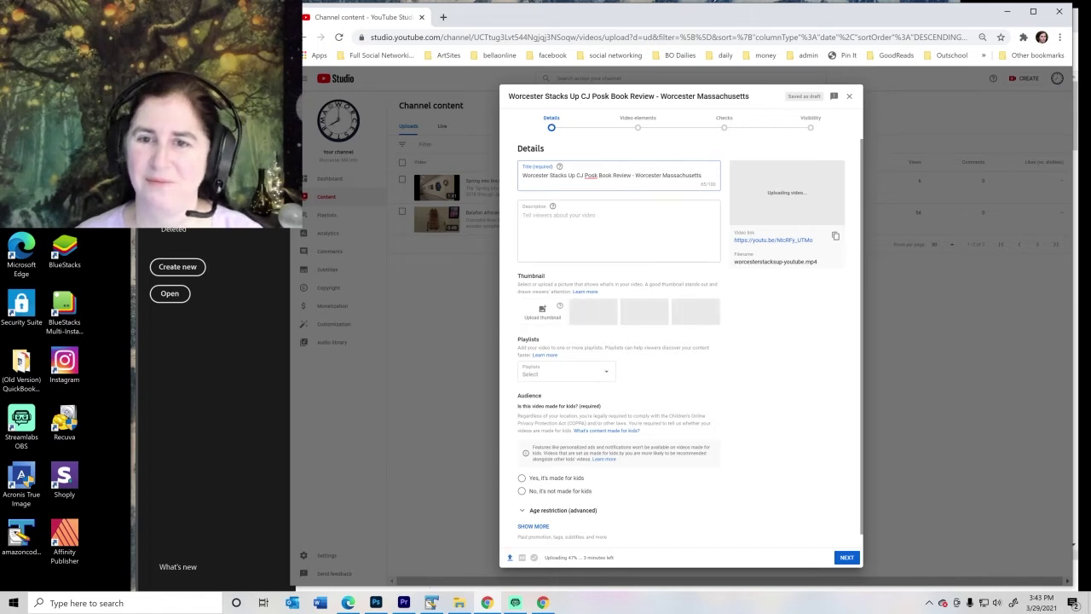
Step: Start the description: "For all fans of Worcester, Massachusetts! This engaging, fun book covers a wide range of cool facts and historic tidbits about the city of Worcester."
click(546, 215)
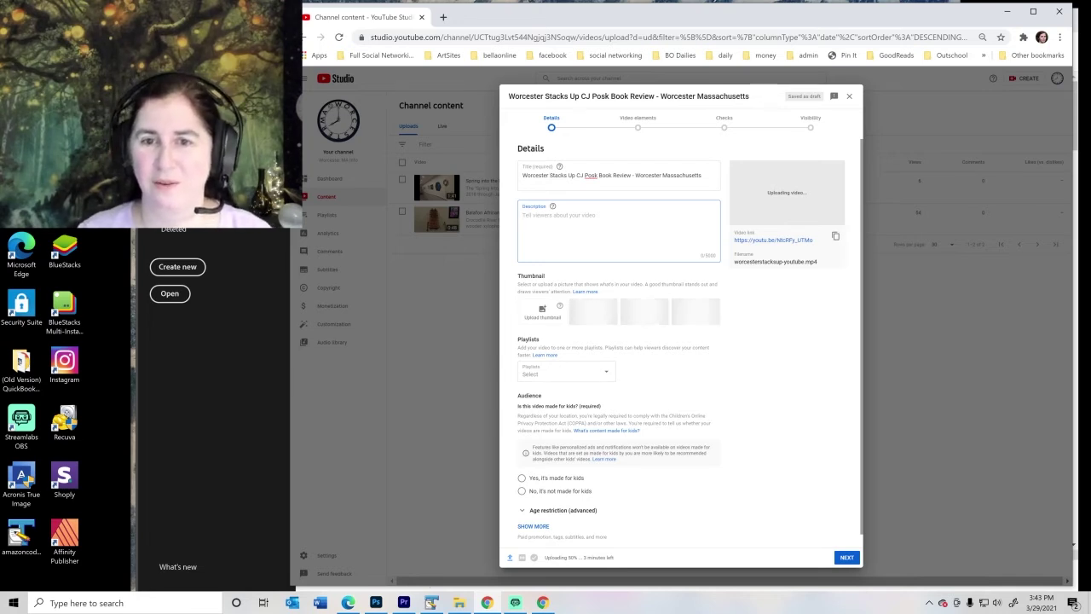
text(For all fanns of)
key(BackSpace)
key(BackSpace)
text(s of Wor)
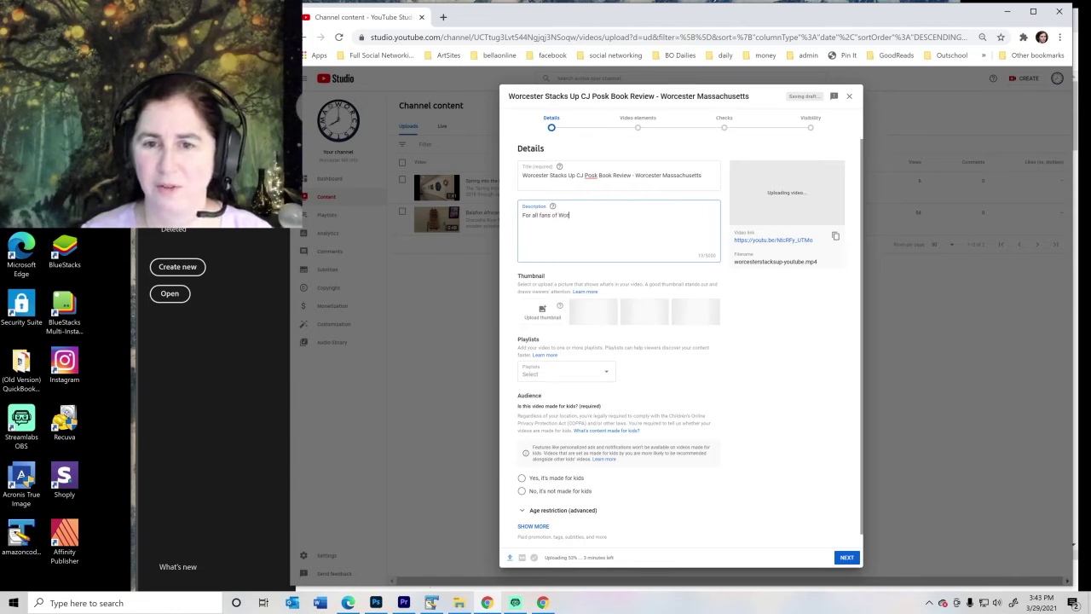
text(cester, Massachusetts! This engaging, f)
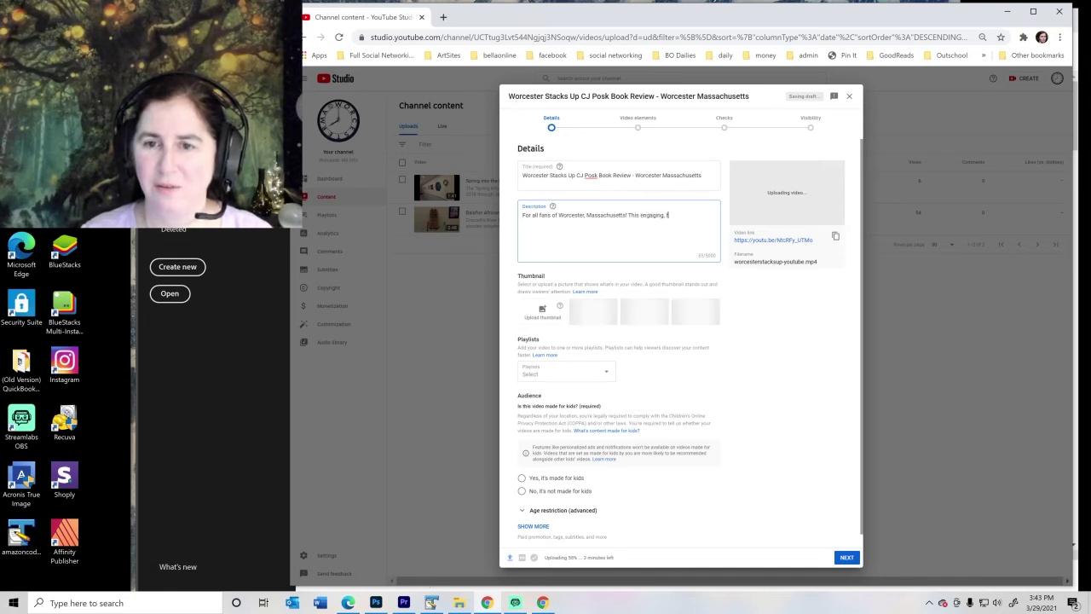
text(un book covers a wide range of cool)
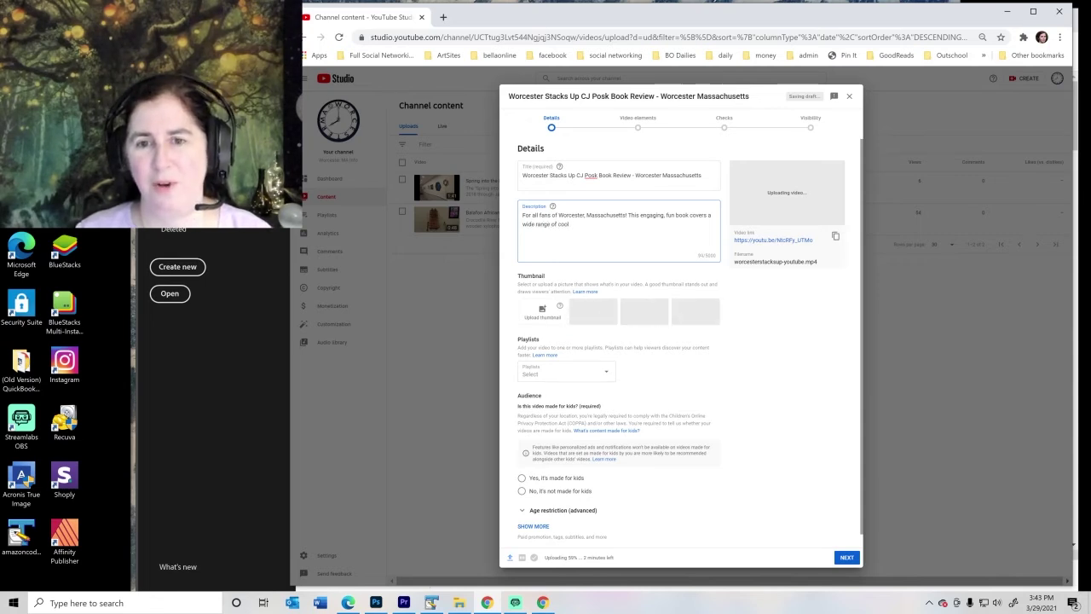
text(facts and)
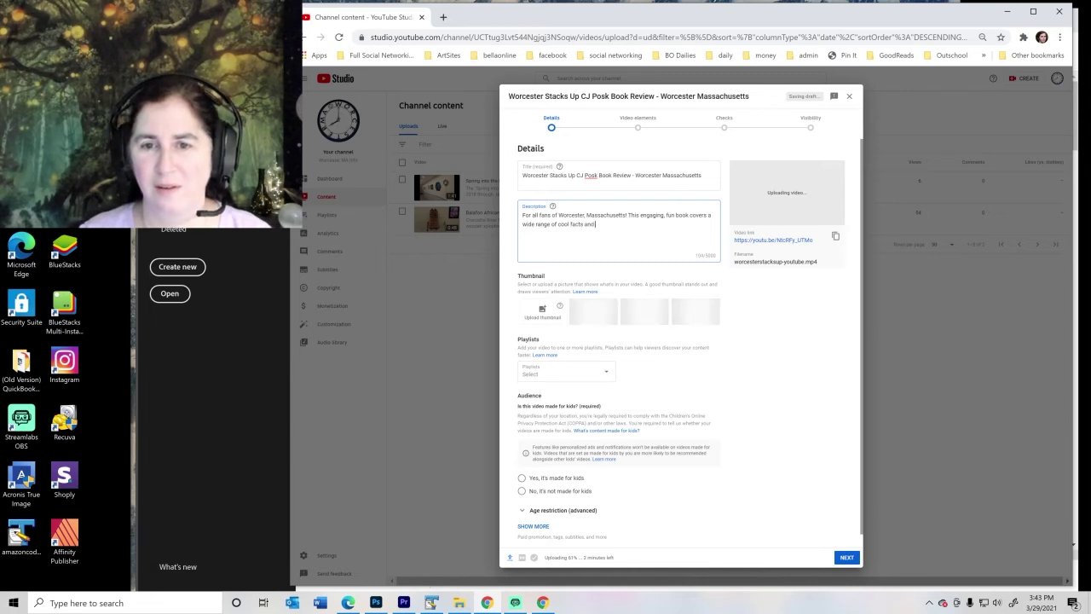
text( historic)
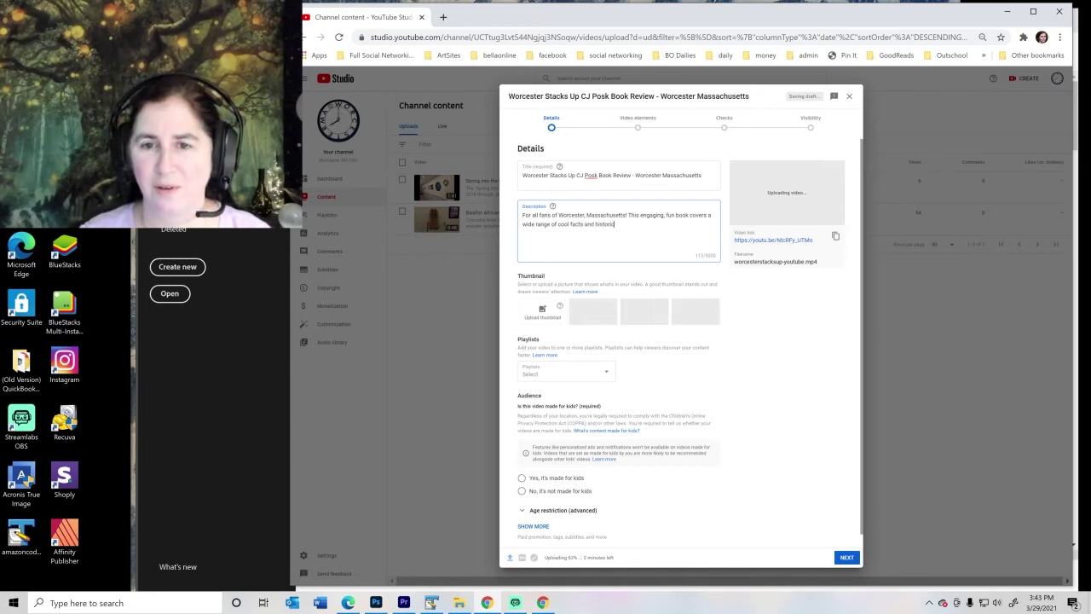
text( tidbi)
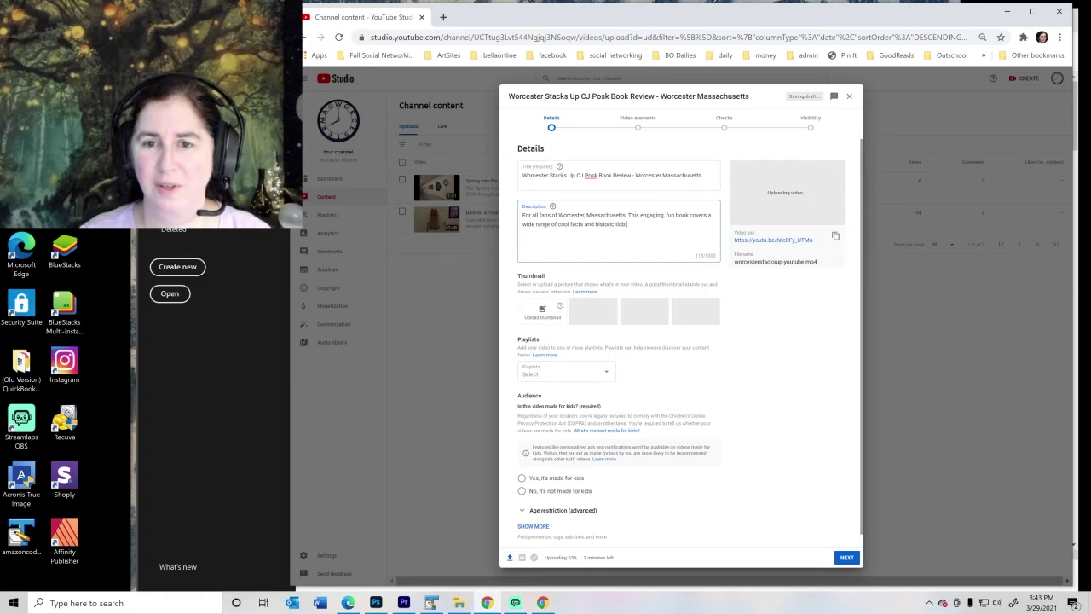
text(ts about the cit)
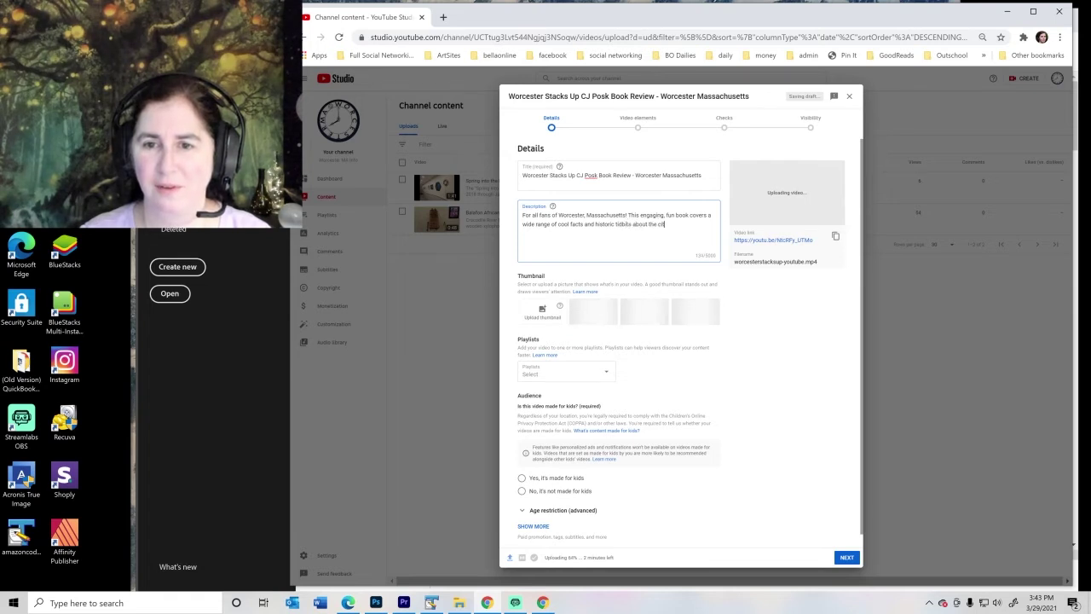
text(y of Worcester)
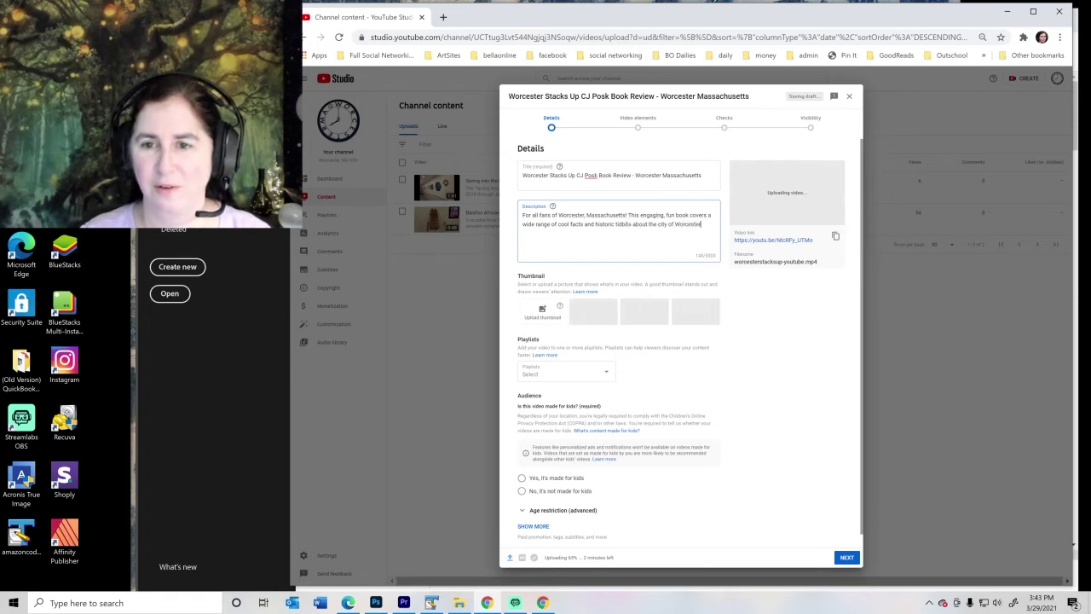
Step: Extend the description with two "Did you know" questions on Higgins Armory and Worcester Art Museum being first in the US to acquire a Monet water lily painting
text(. Did you know what's spec)
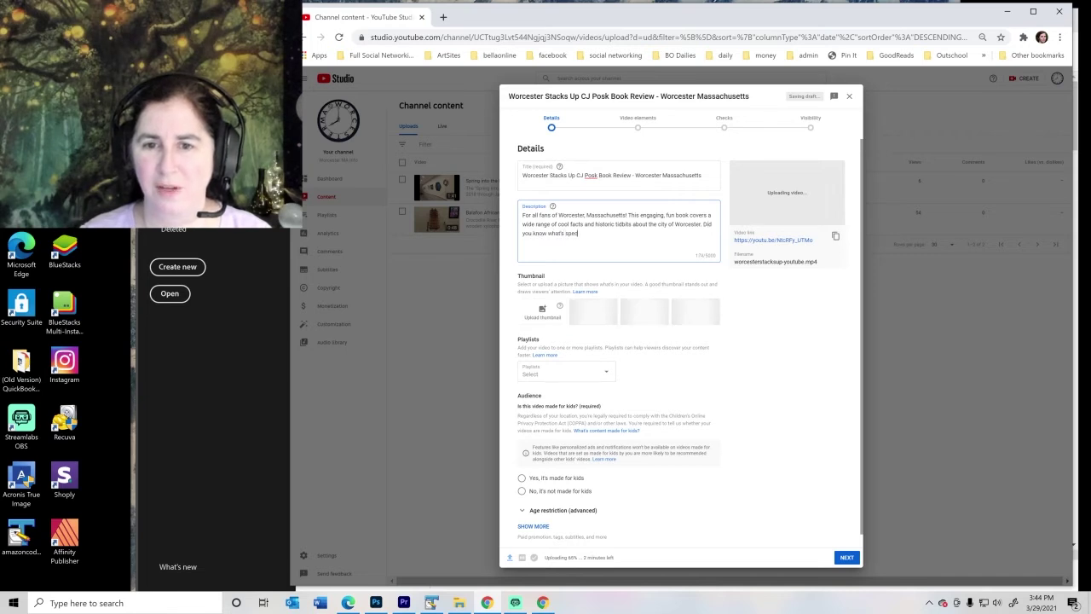
text(ial about Higgins Armory? Did you know the Worc)
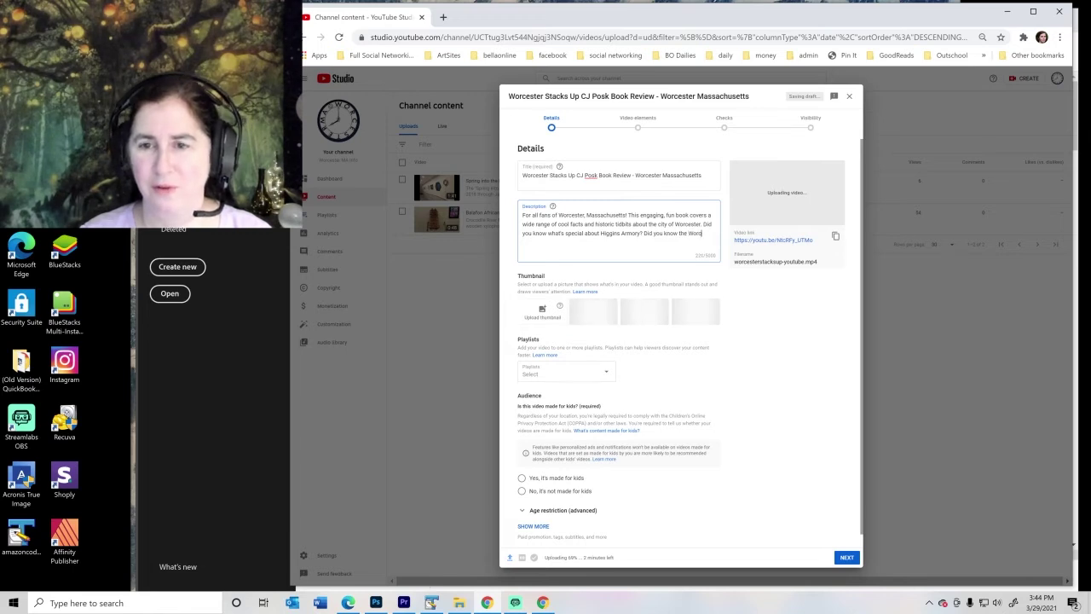
text(ester Art Museum was the first mn the US to acquire one o)
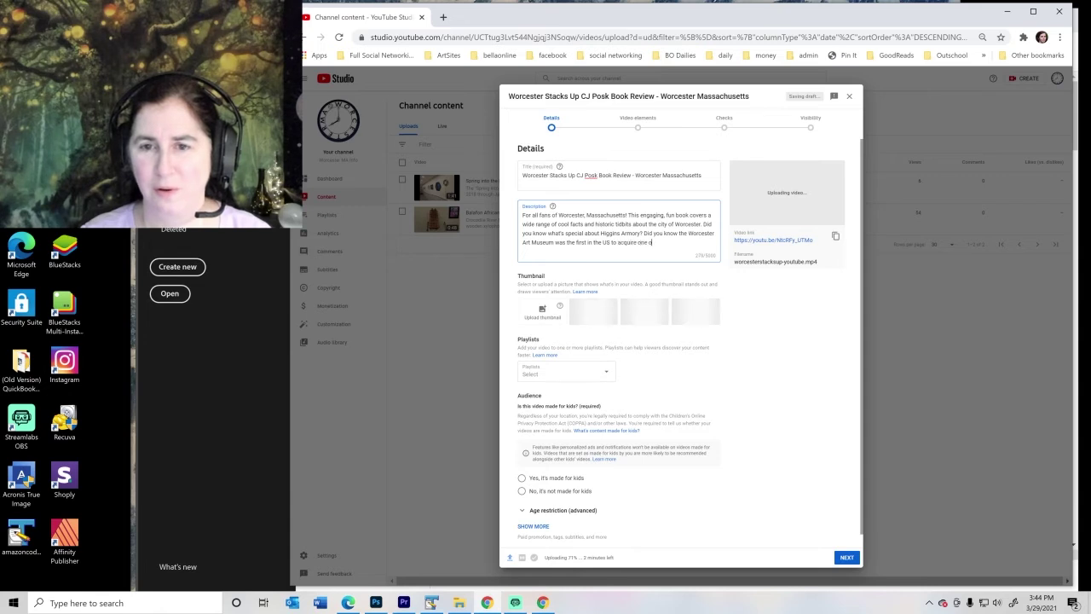
text(f Monet's water lily paintings?)
key(Return)
key(Return)
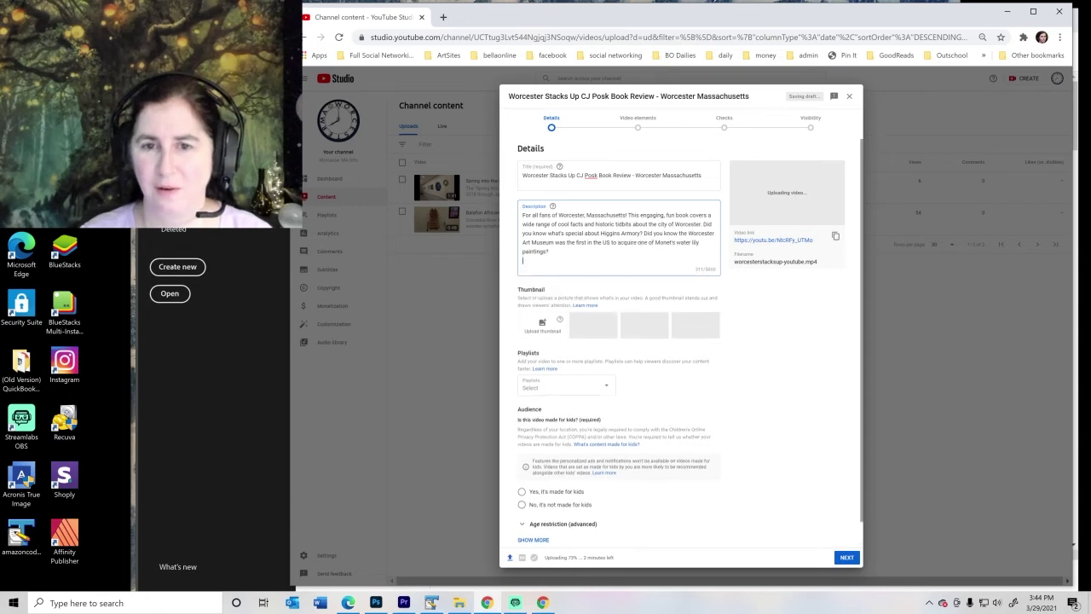
Step: Add a paragraph: "From sports to smiley faces, from parks to churches, there's something for everyone in here. Take the quiz and see how much you know!"
text(From sports t)
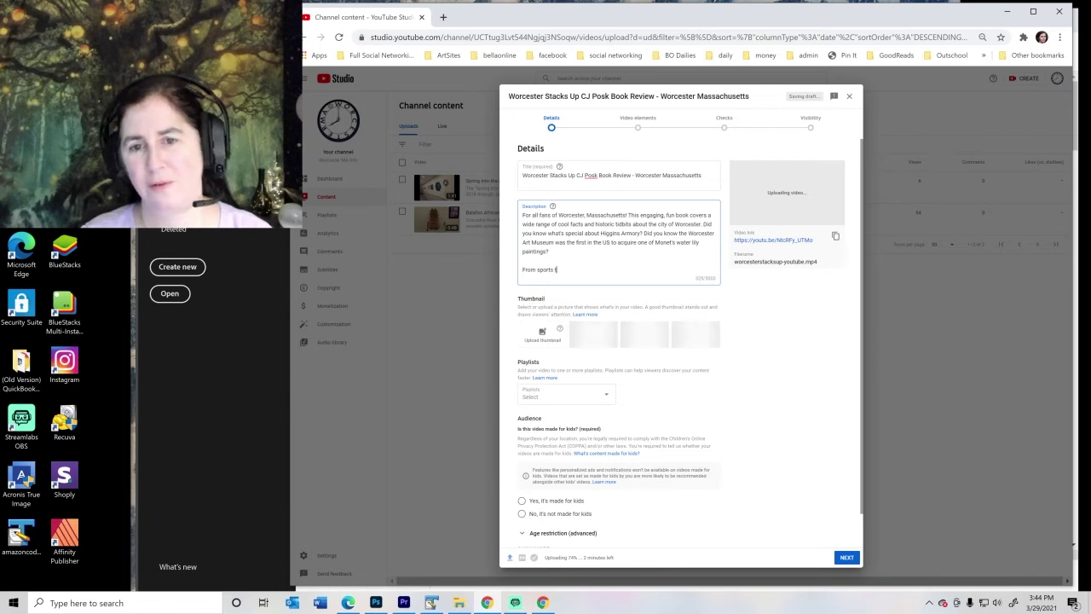
text(o smiley faces, from parks)
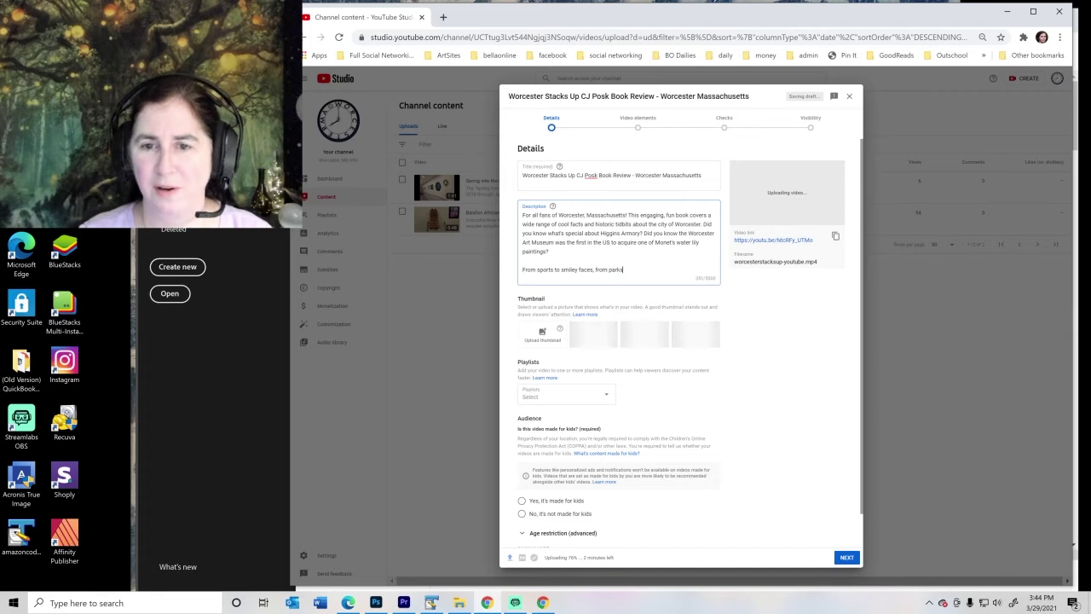
text( fo)
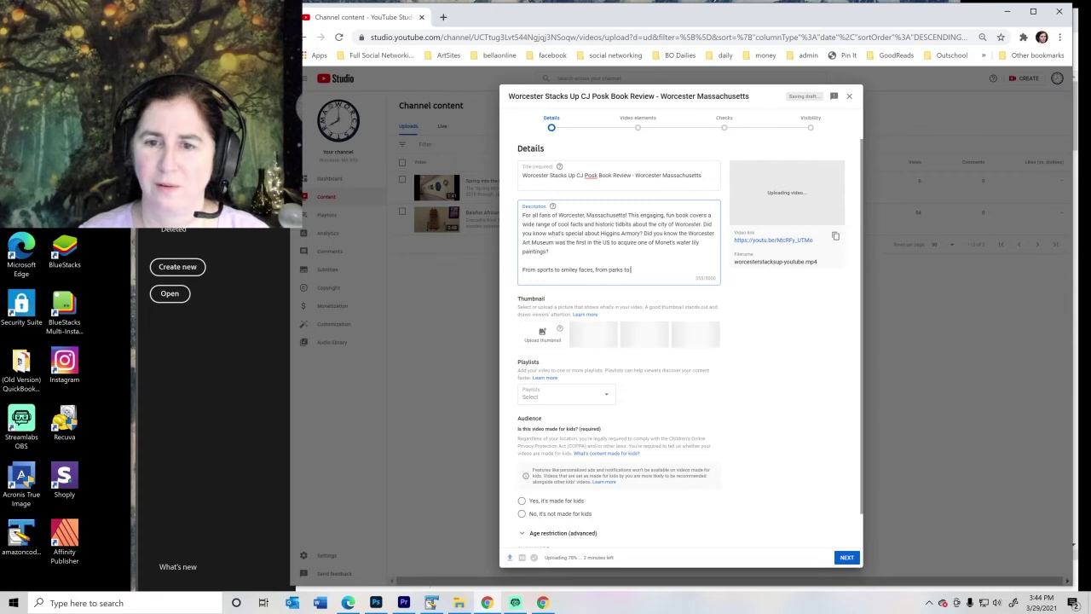
text(churches, there's something for everyone in her)
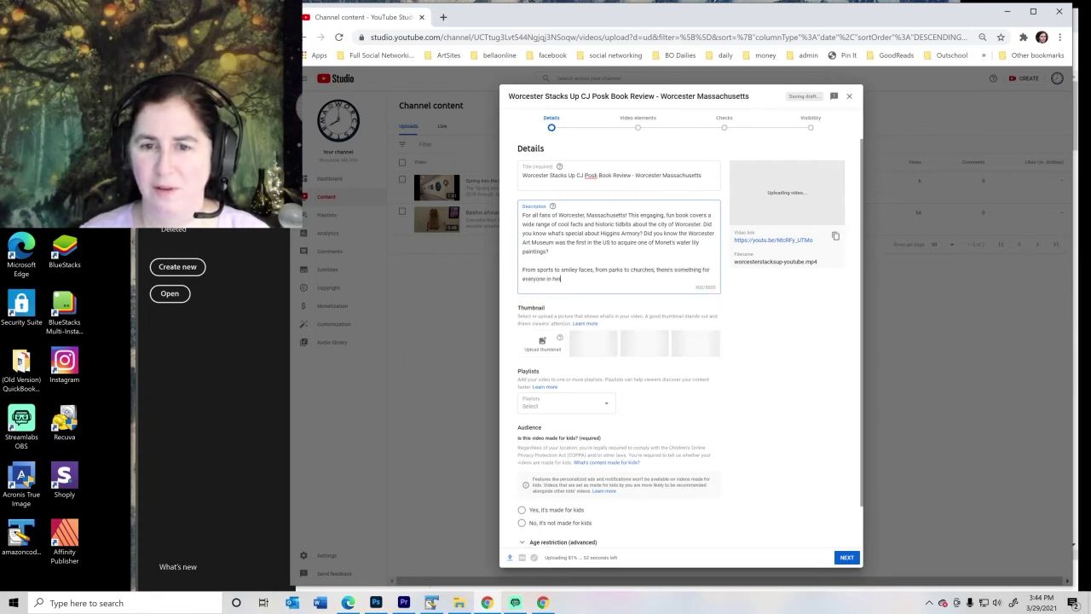
text(e. Take the quiz and see how much you know)
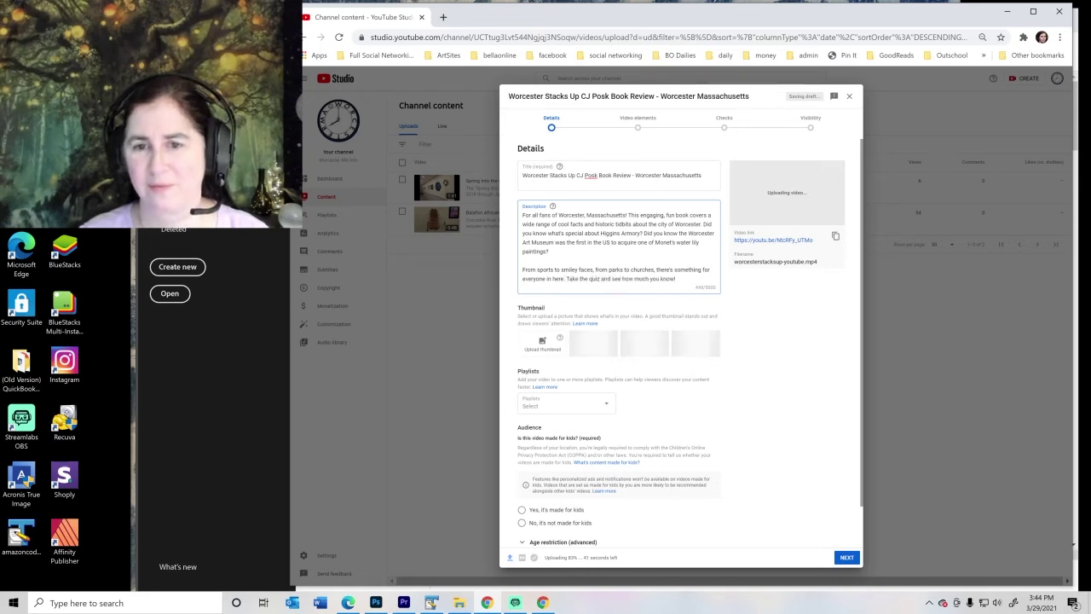
text(!)
key(Return)
key(Return)
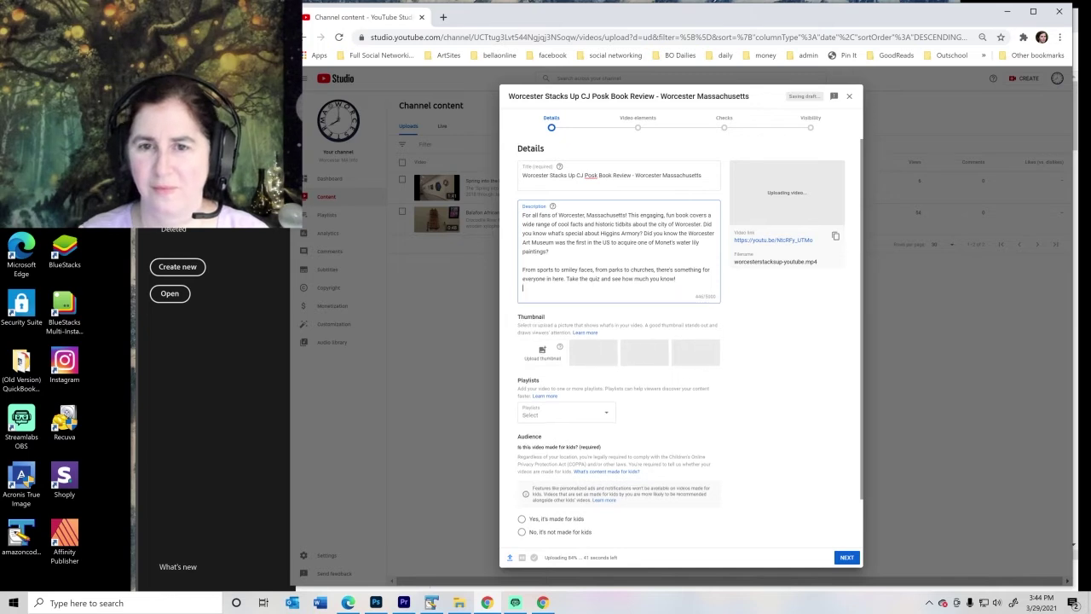
Step: Add a paragraph crediting Worcester Stacks Up to its author, "thanks to a grant by the Massachusetts Cultural Council"
text(Worcester Stacks Up wa)
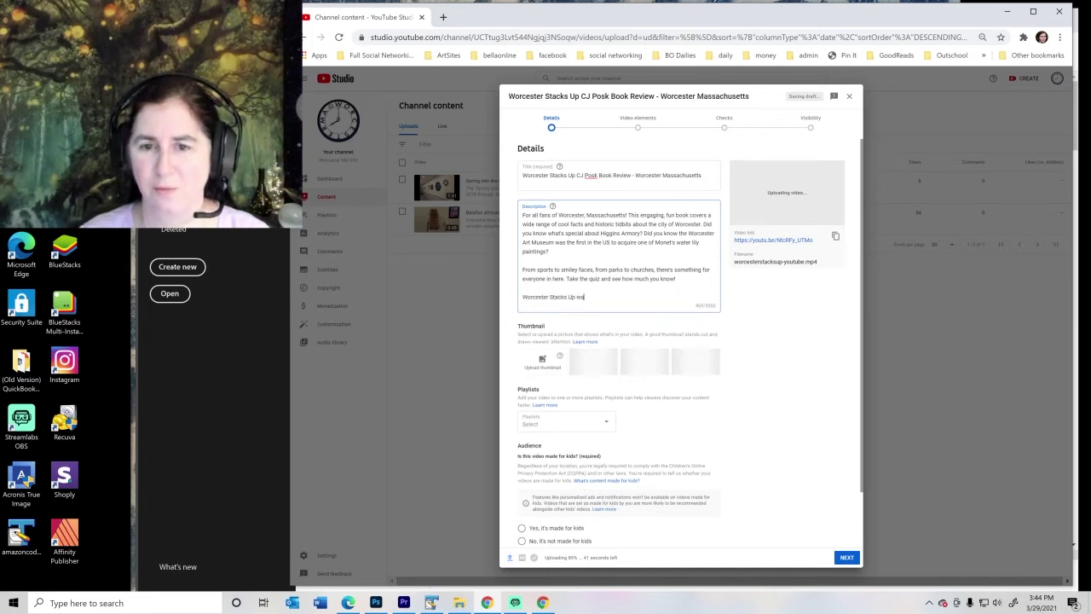
text(s written by CJ Posk thanks to a grant by the Mas)
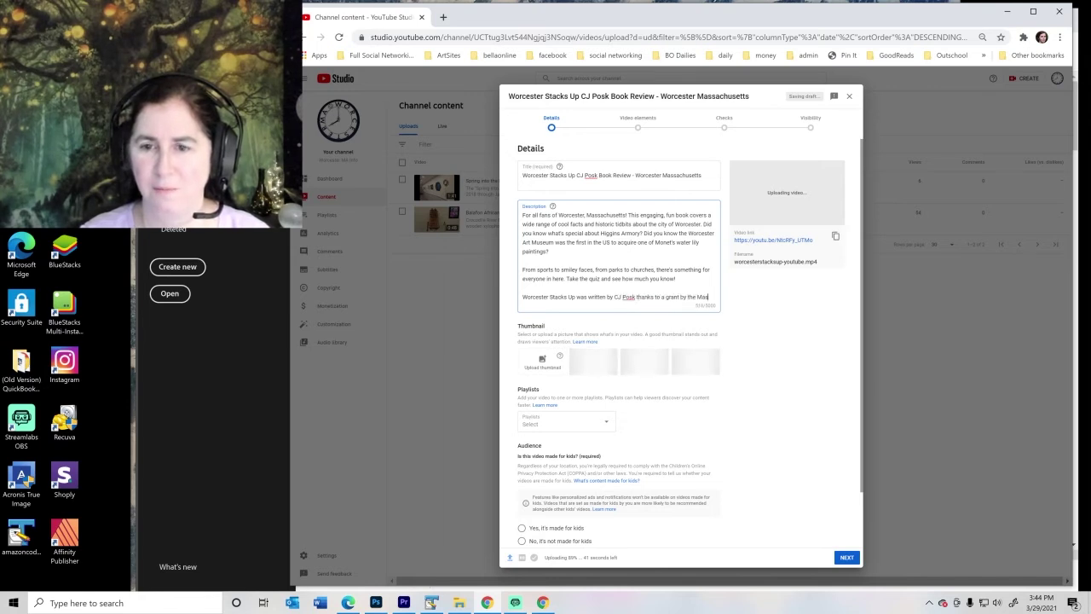
text(sachusetts Cultural Council)
key(Return)
key(Return)
Step: Add "To see the book, visit:" and below it the book's Amazon link, copied only up to the product ID
text(To se)
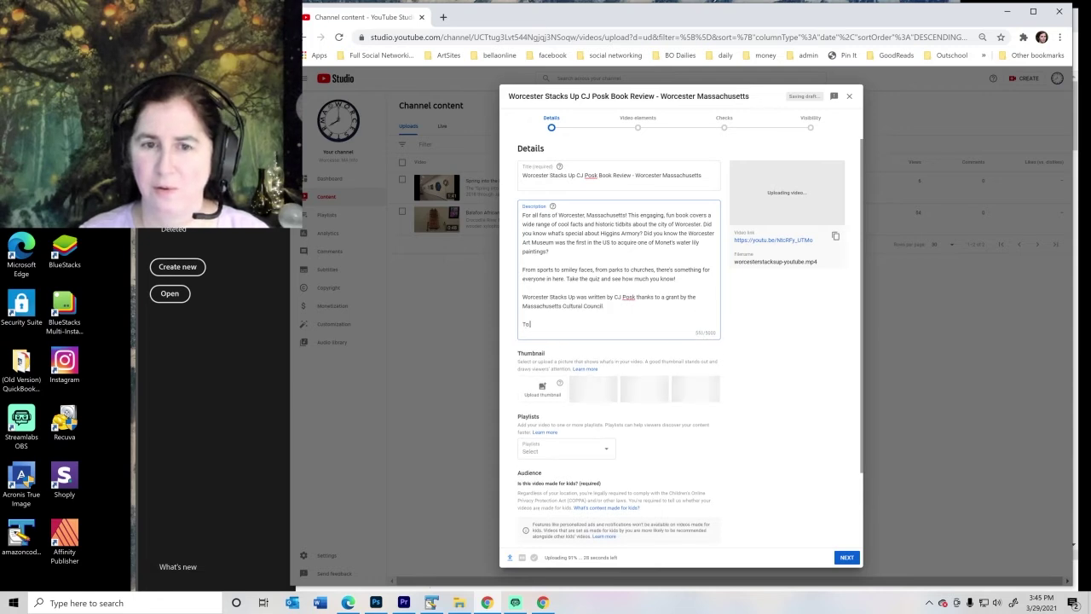
text(e the book, visit:)
key(Return)
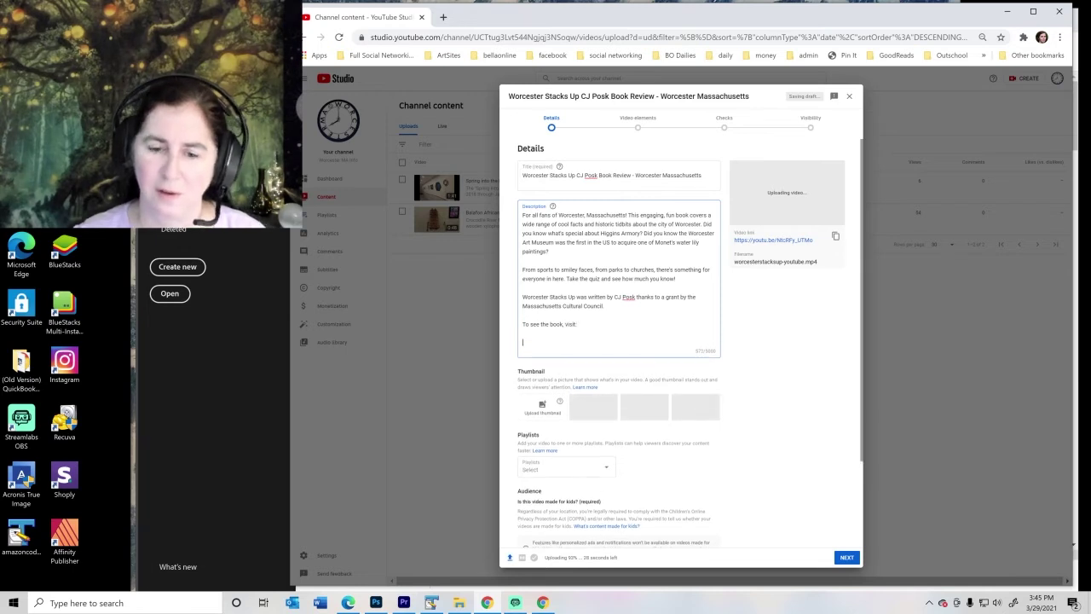
click(543, 603)
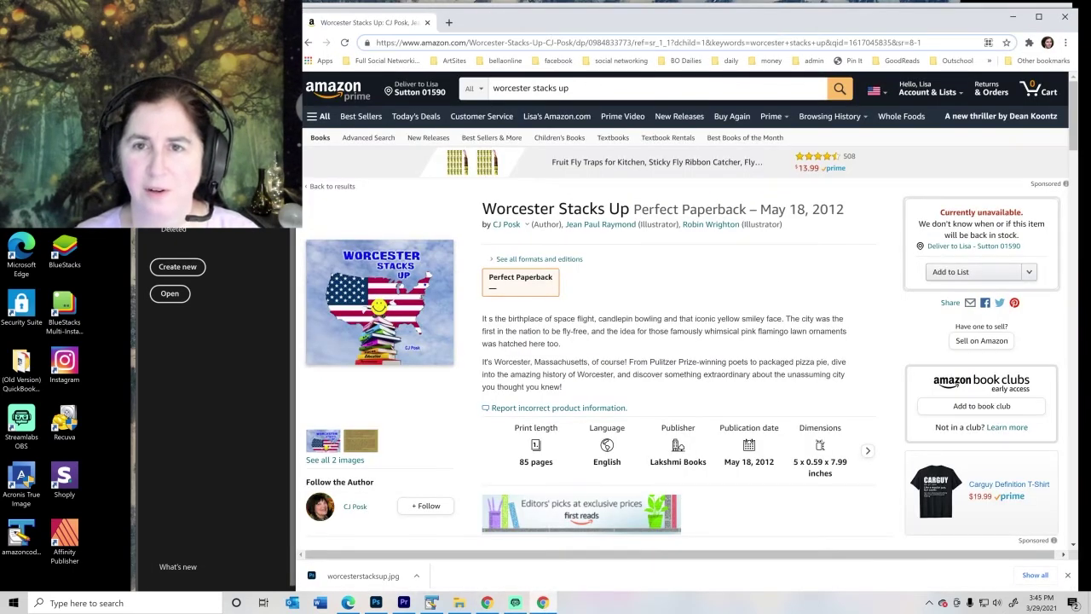
drag(635, 42, 376, 41)
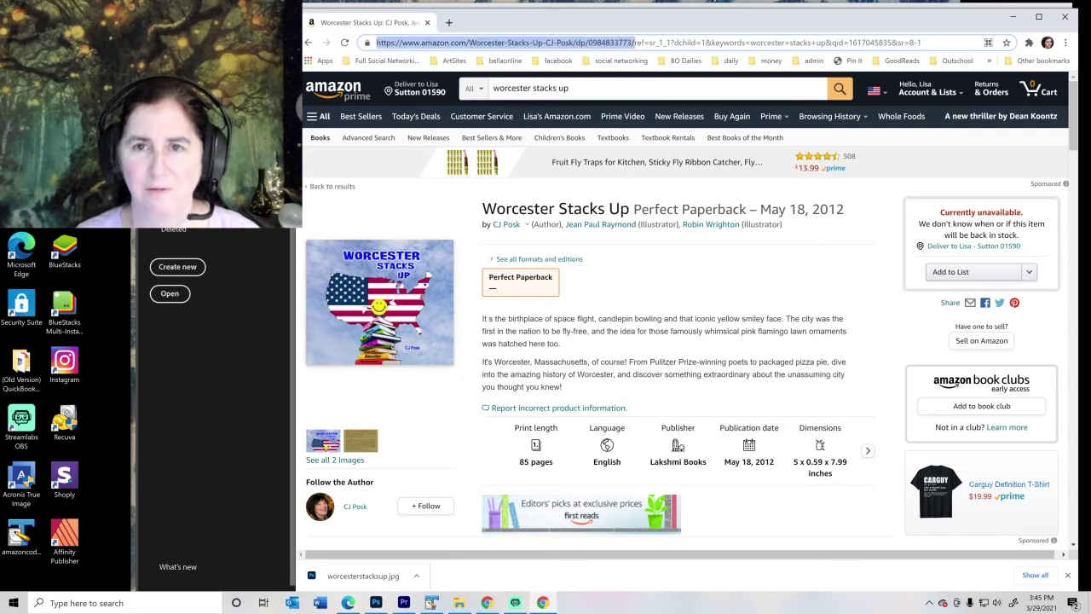
key(ctrl+c)
key(alt+Tab)
key(ctrl+v)
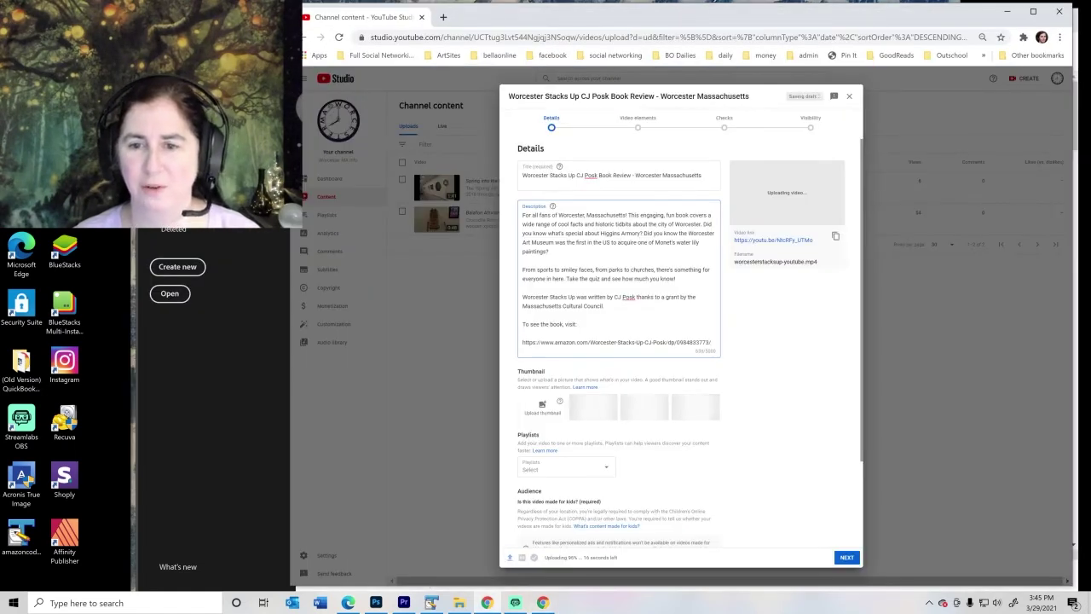
key(Return)
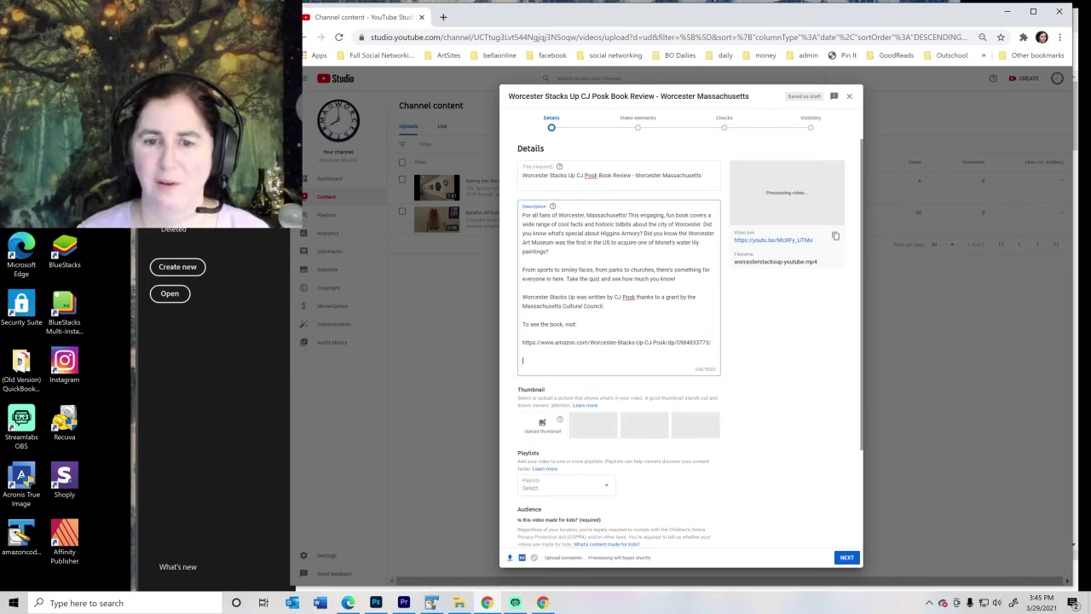
Step: Add the closing line "Comment with any questions! Please like and subscribe to learn more about Worcester, Massachusetts!" to the description
key(Return)
text(Please like)
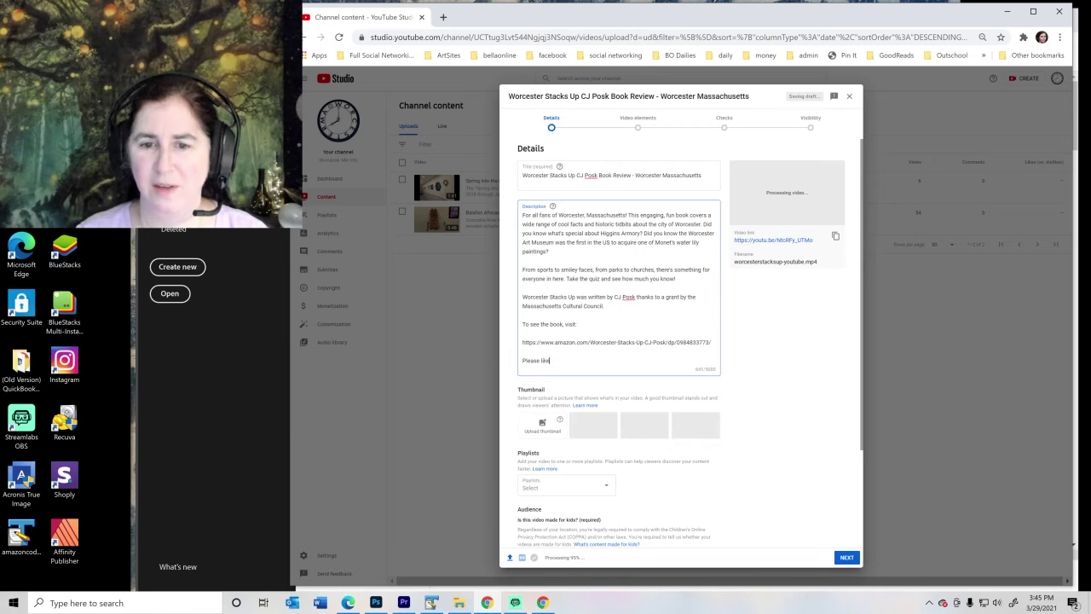
text(,)
key(BackSpace)
text(and)
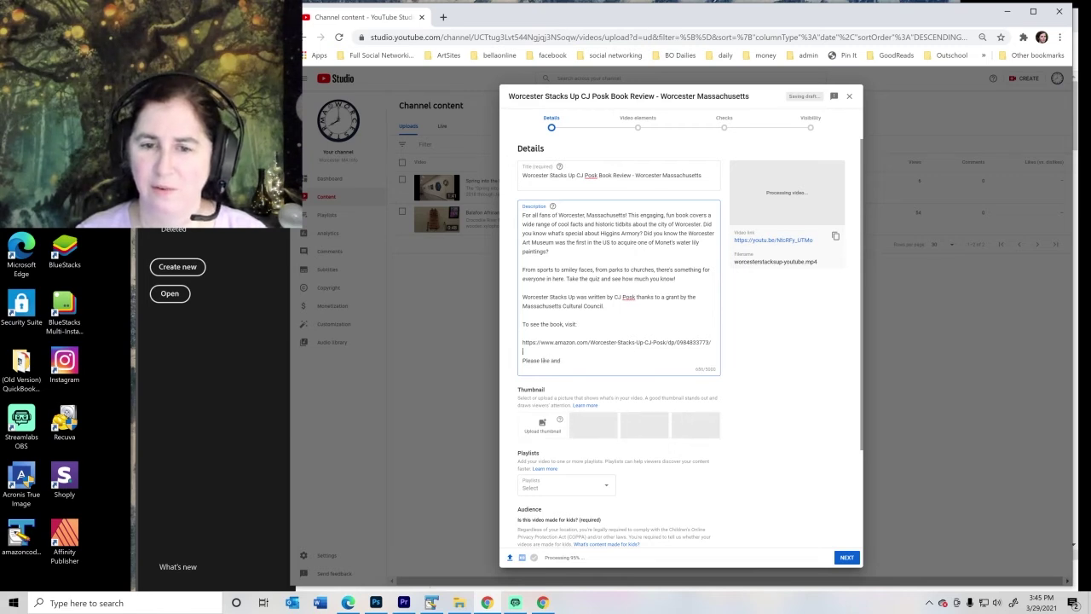
click(522, 358)
text(Coment w)
text(ith any questions!)
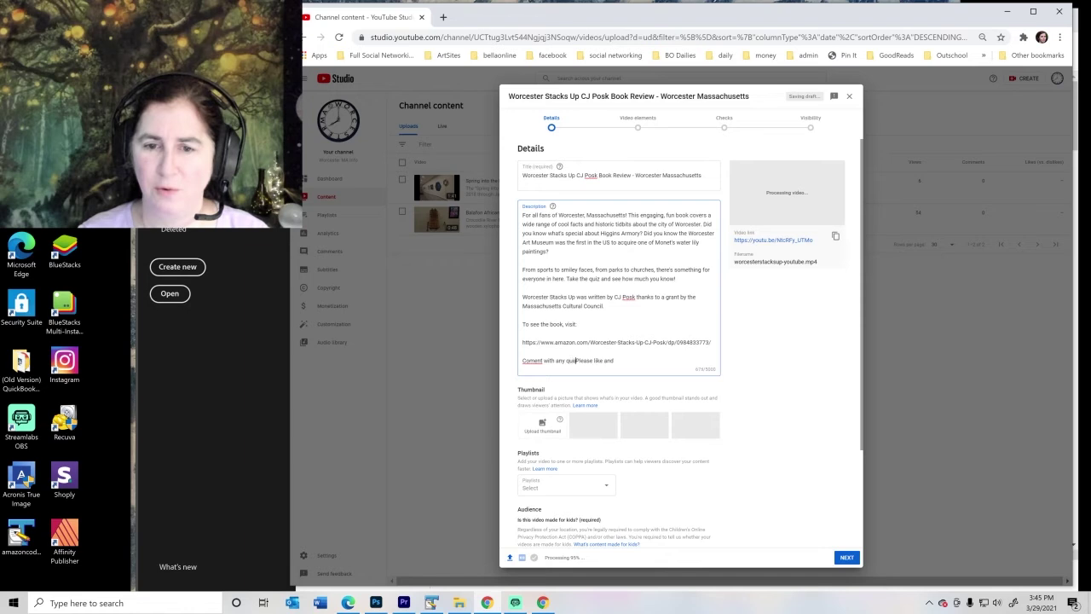
click(633, 360)
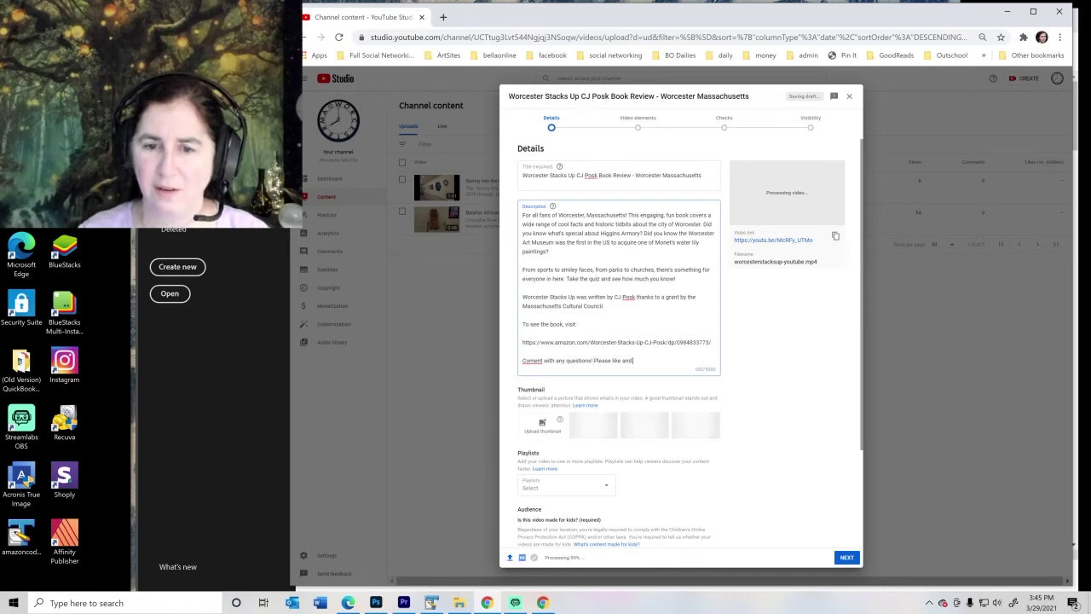
text(subscribe)
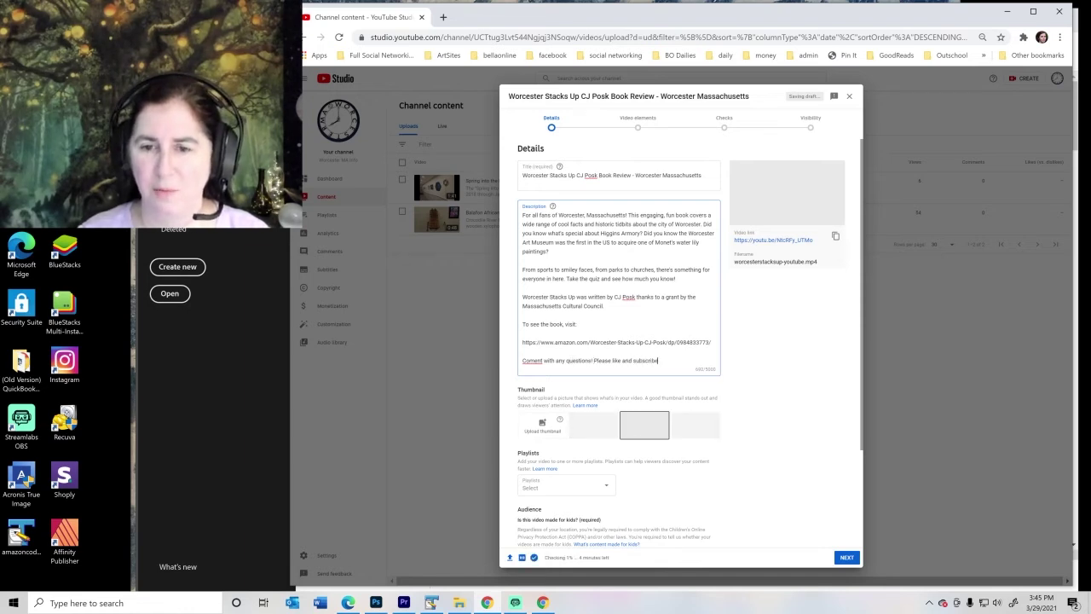
text( to learn more about)
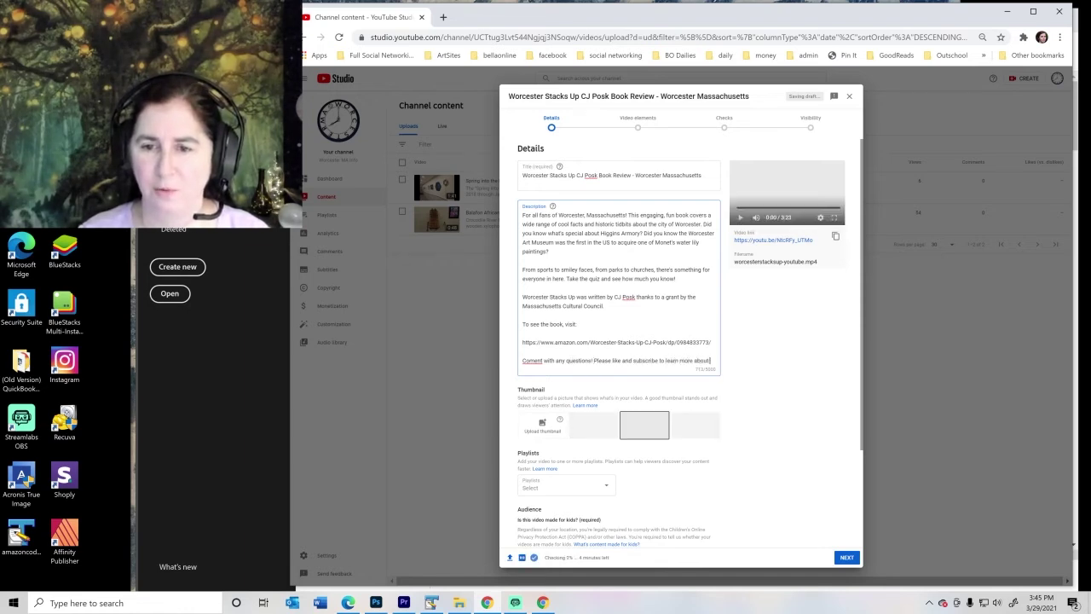
text( Worcester, Massa)
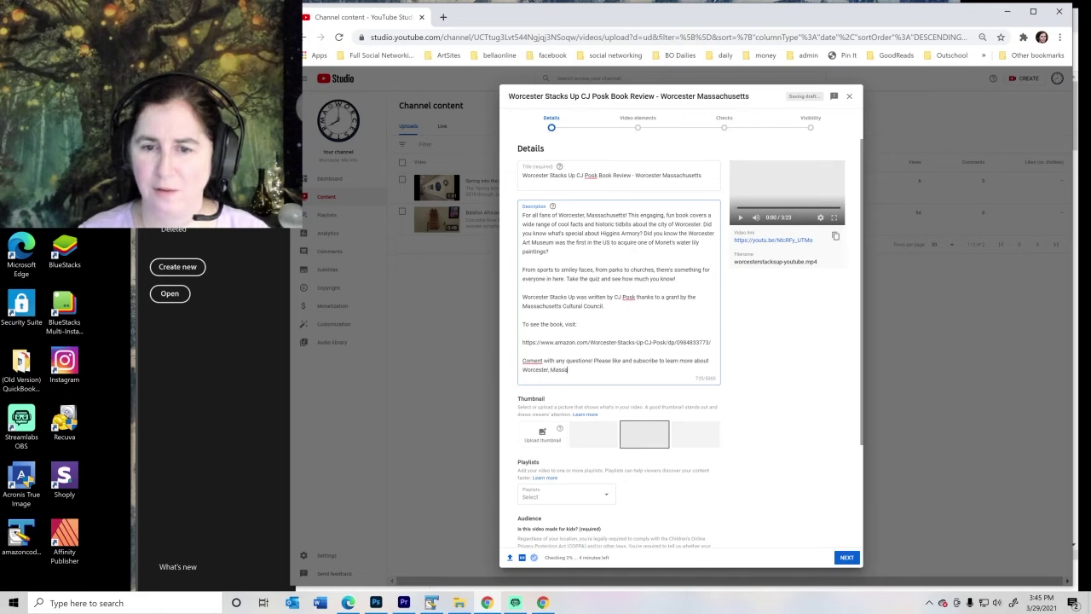
text(chusetts!)
click(535, 361)
text(m)
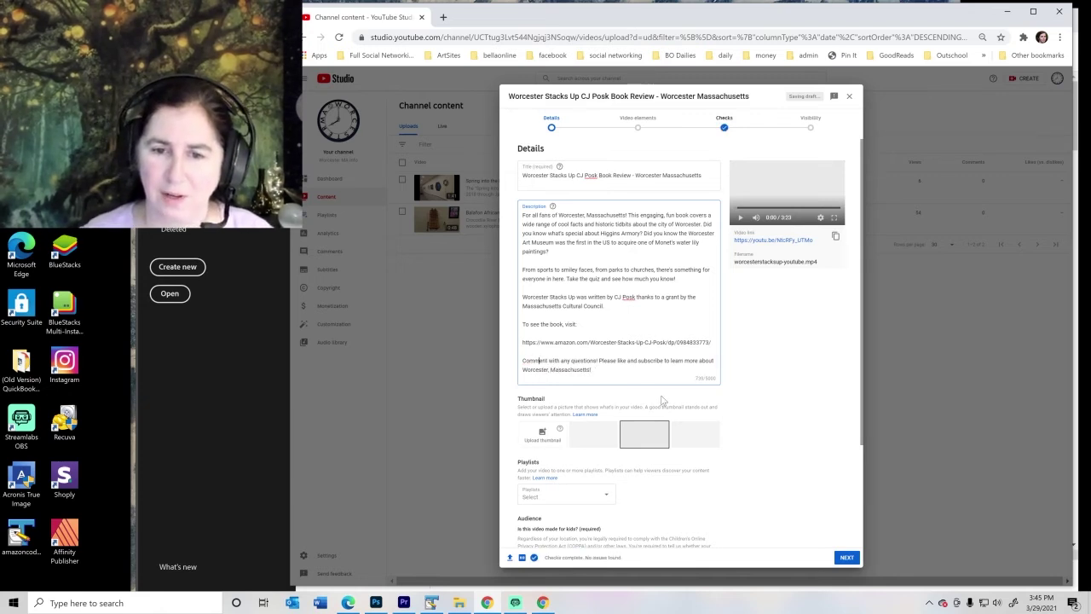
Step: End the description with a separate line of hashtags: "#Worcester #WorcesterMA #WorcesterMassachusetts"
click(593, 369)
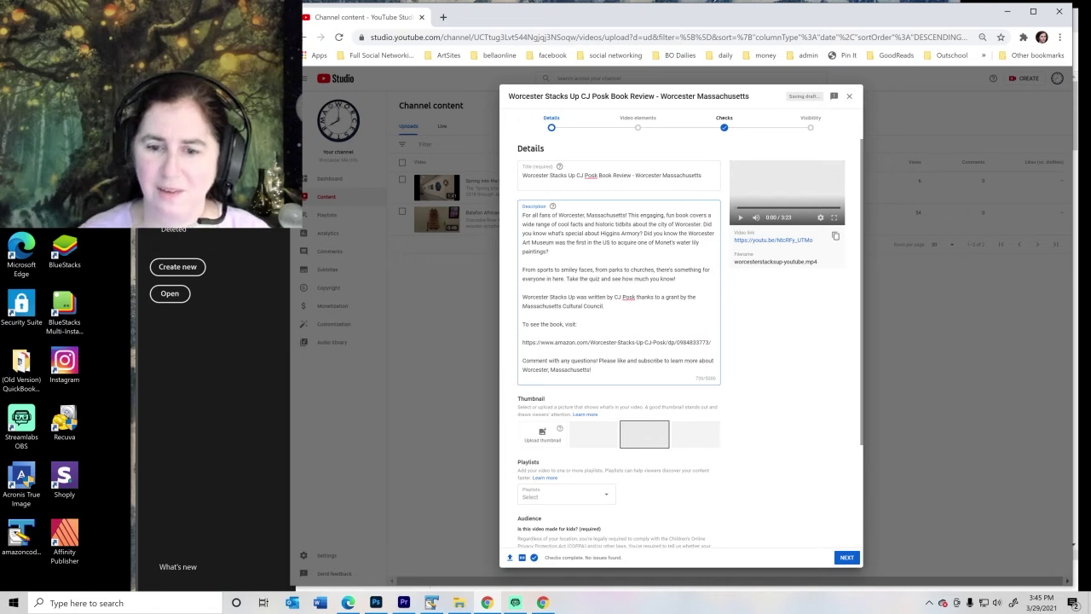
key(Return)
key(Return)
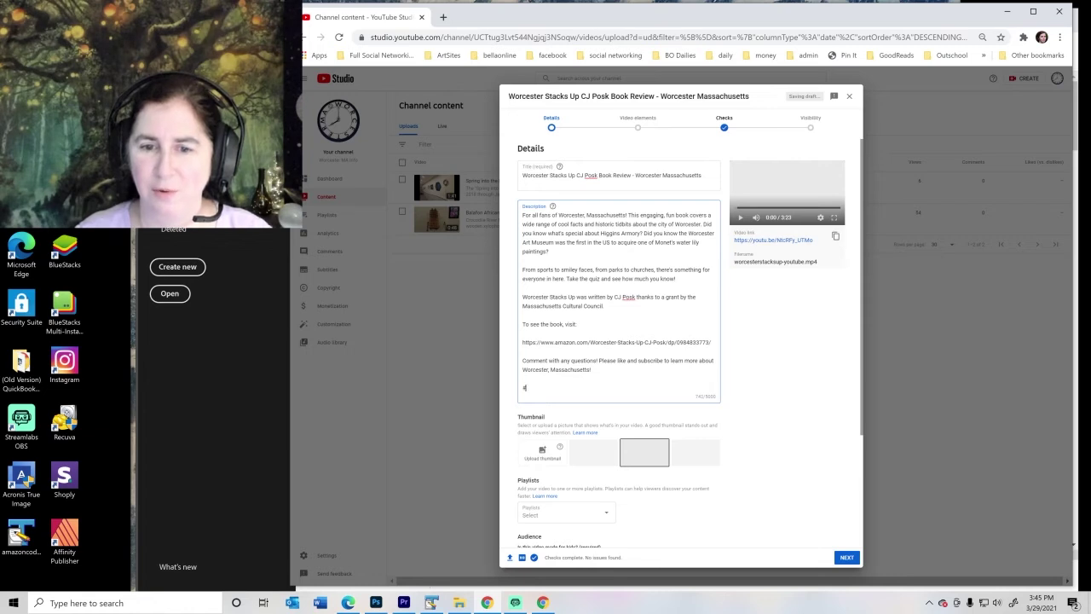
text(#Worcester)
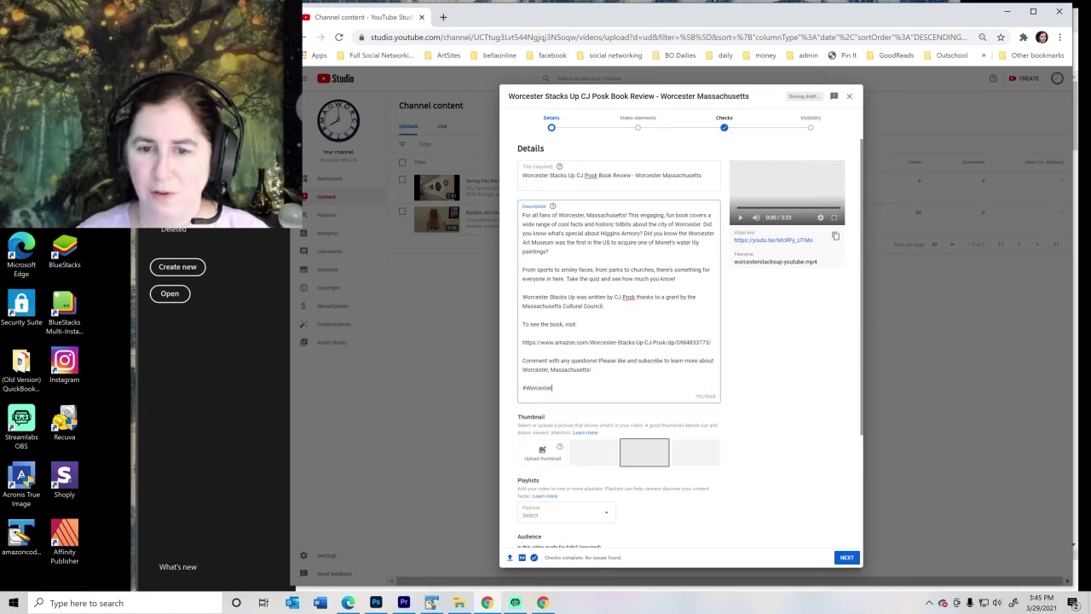
text( #WorcesterMA #WorcesterMas)
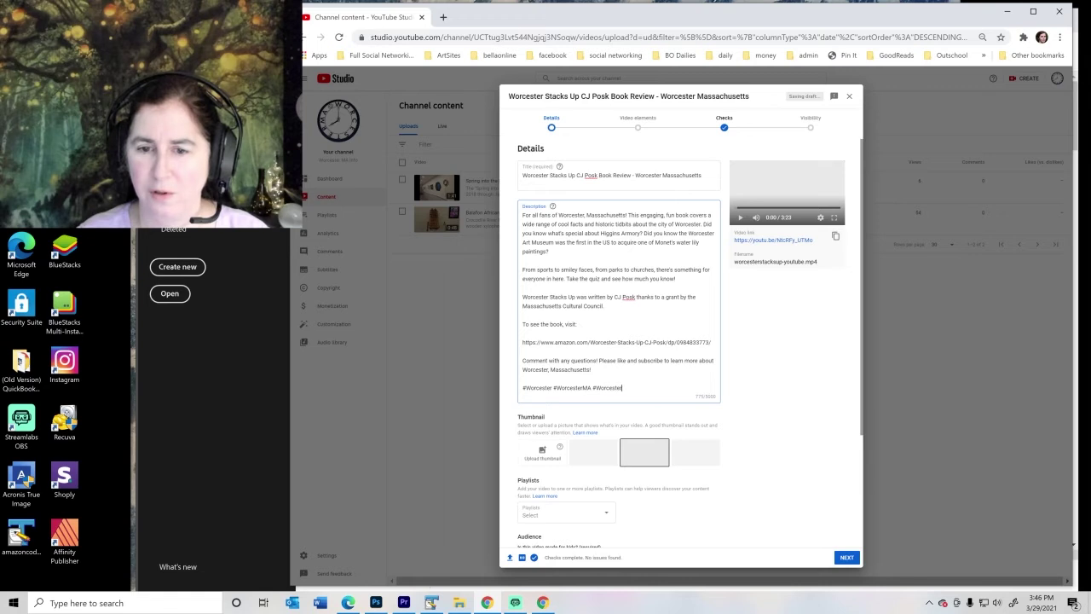
text(sachusetts)
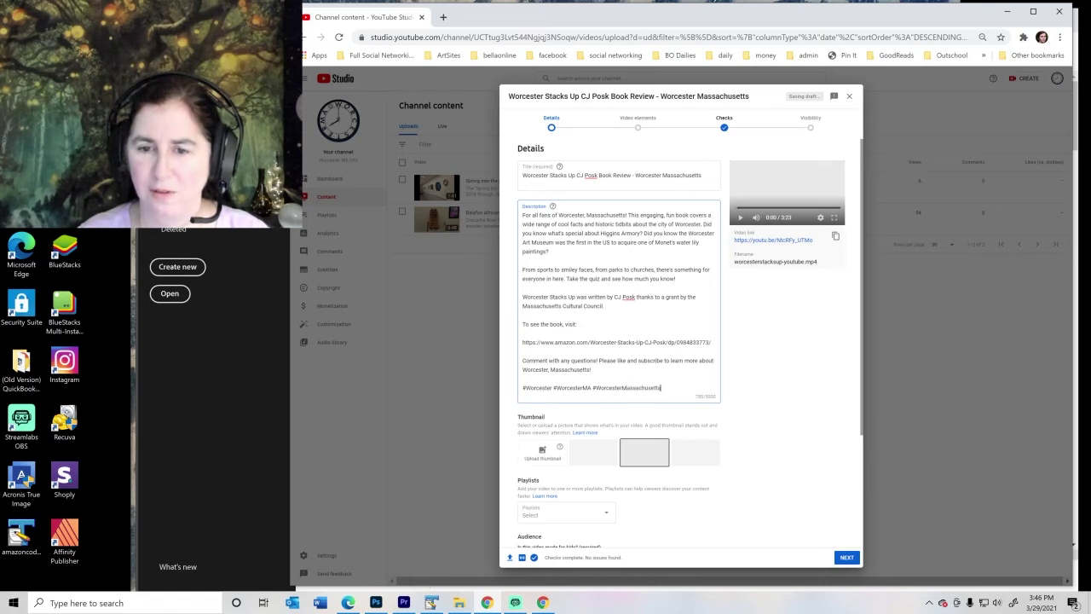
Step: Try to upload a custom thumbnail for the video
click(541, 454)
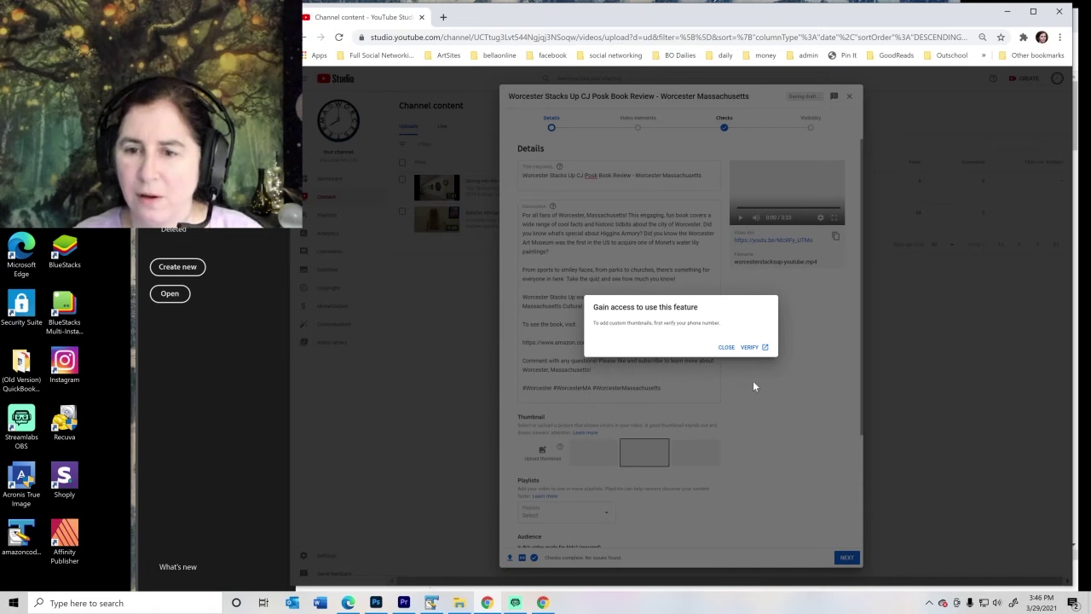
click(729, 349)
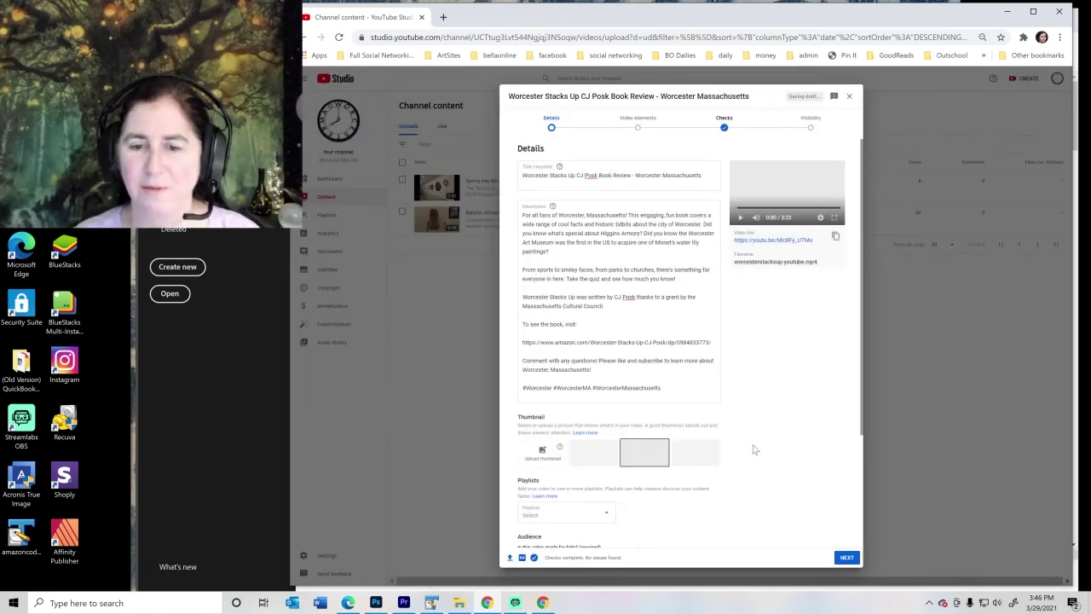
Step: Create a public playlist titled "Book Reviews" and add the video to it
scroll(750, 448, down, 3)
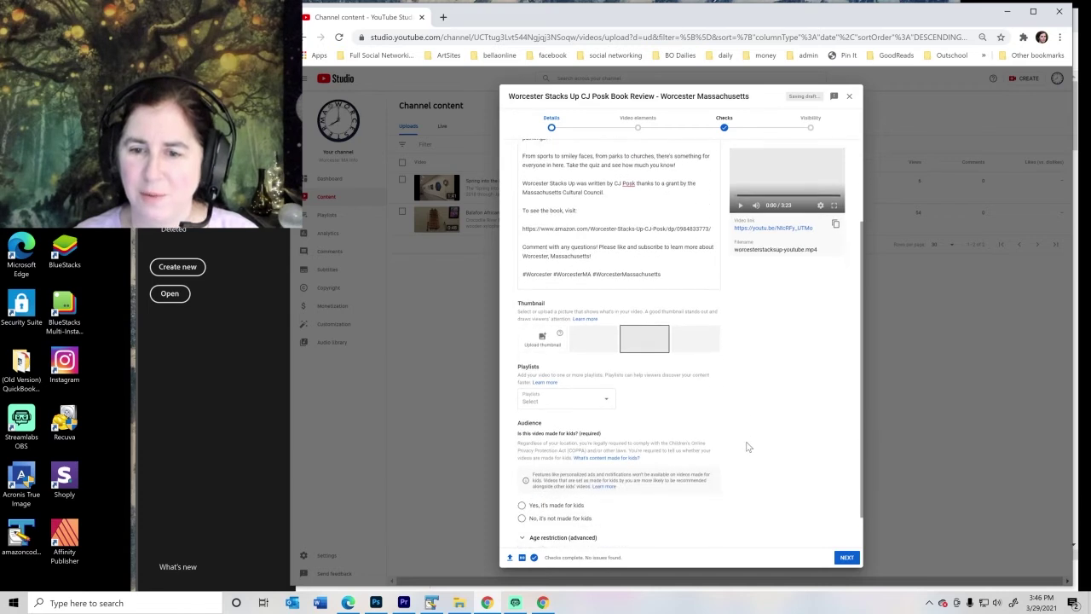
click(611, 403)
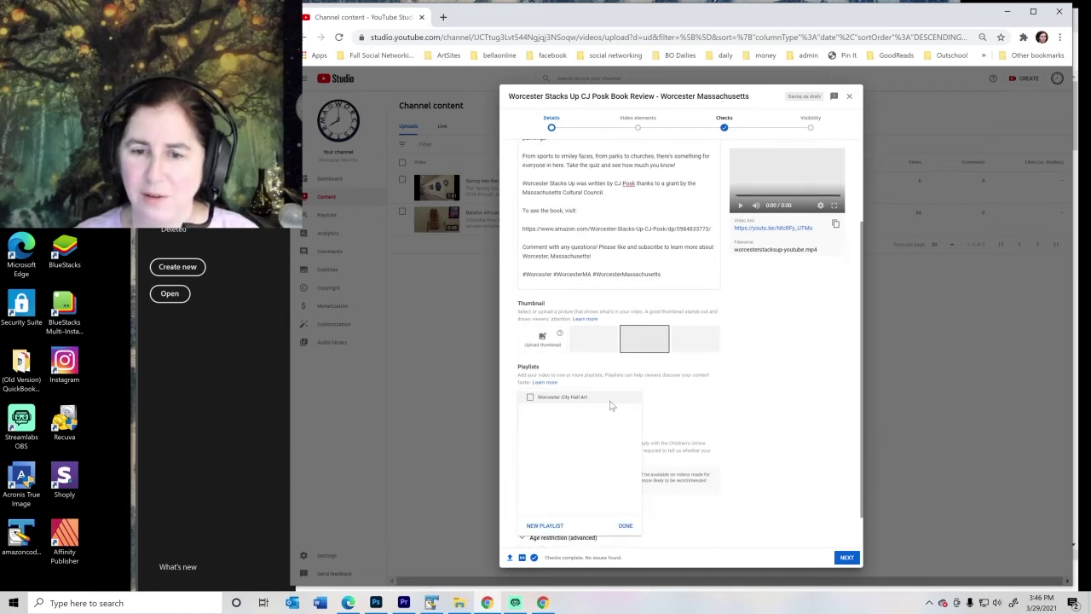
click(545, 526)
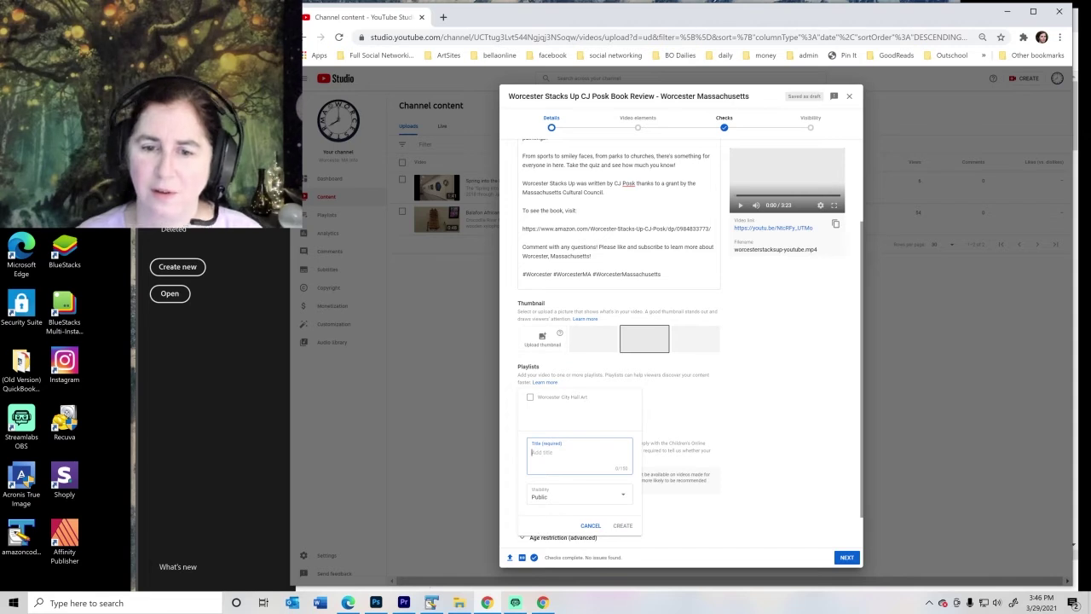
text(Book Reviews)
click(623, 525)
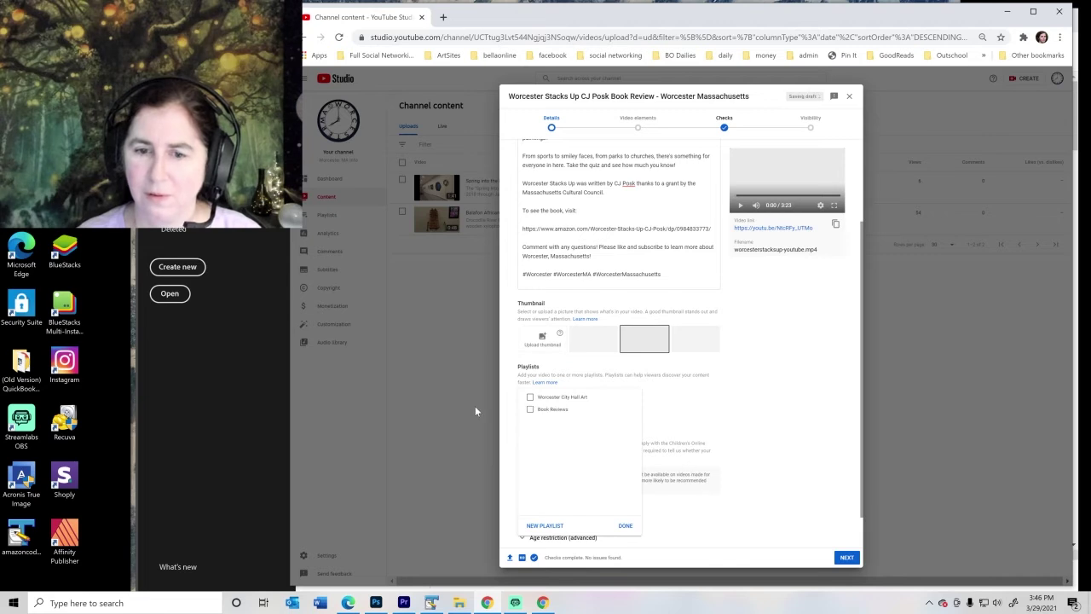
click(531, 409)
click(625, 526)
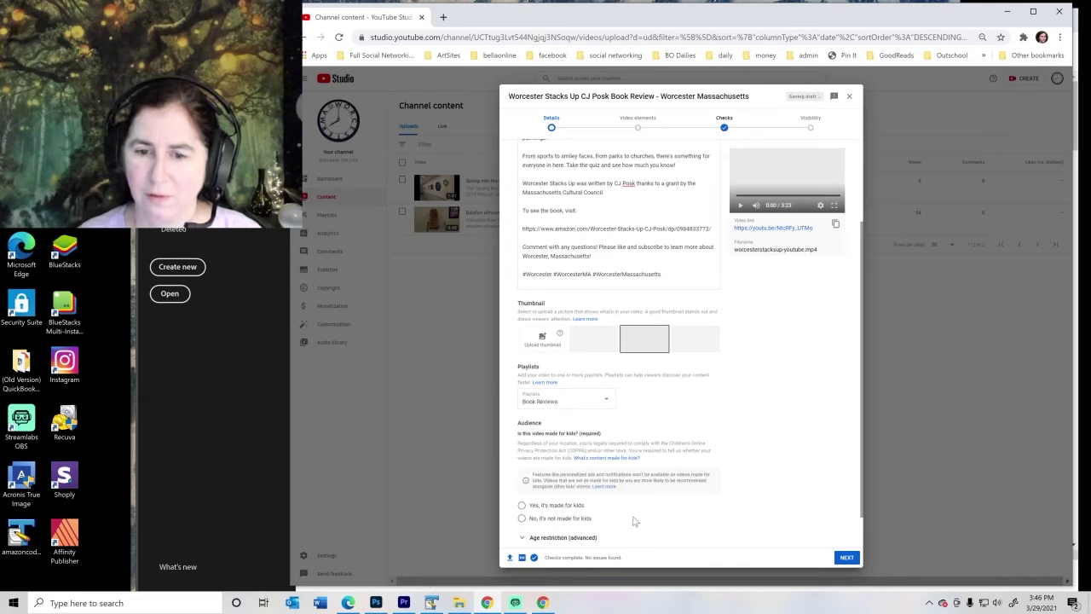
Step: Mark the video as not made for kids and choose the middle auto-generated thumbnail
scroll(597, 472, down, 1)
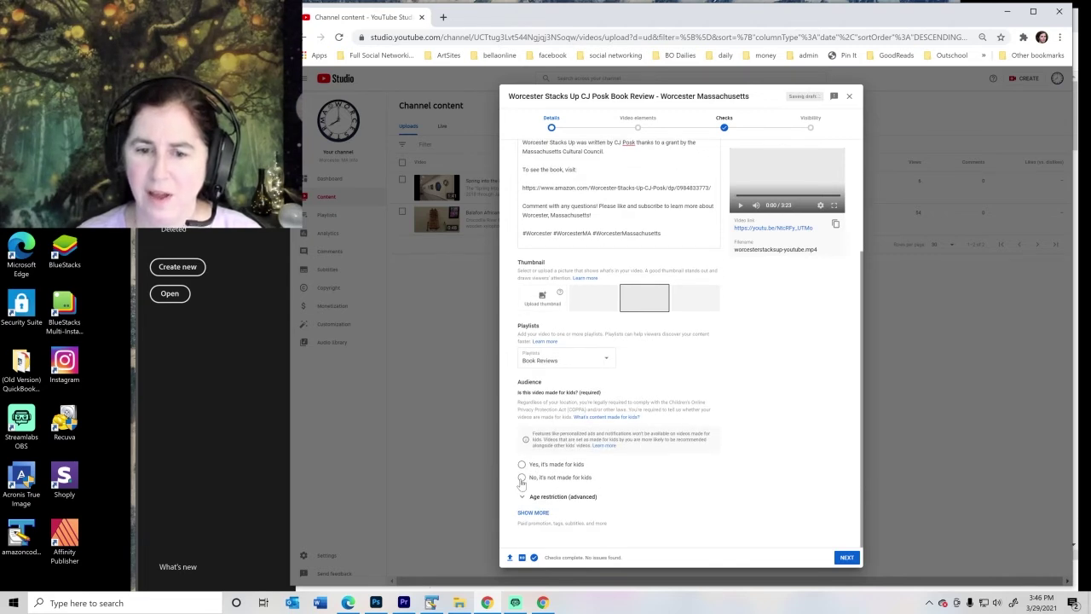
click(523, 478)
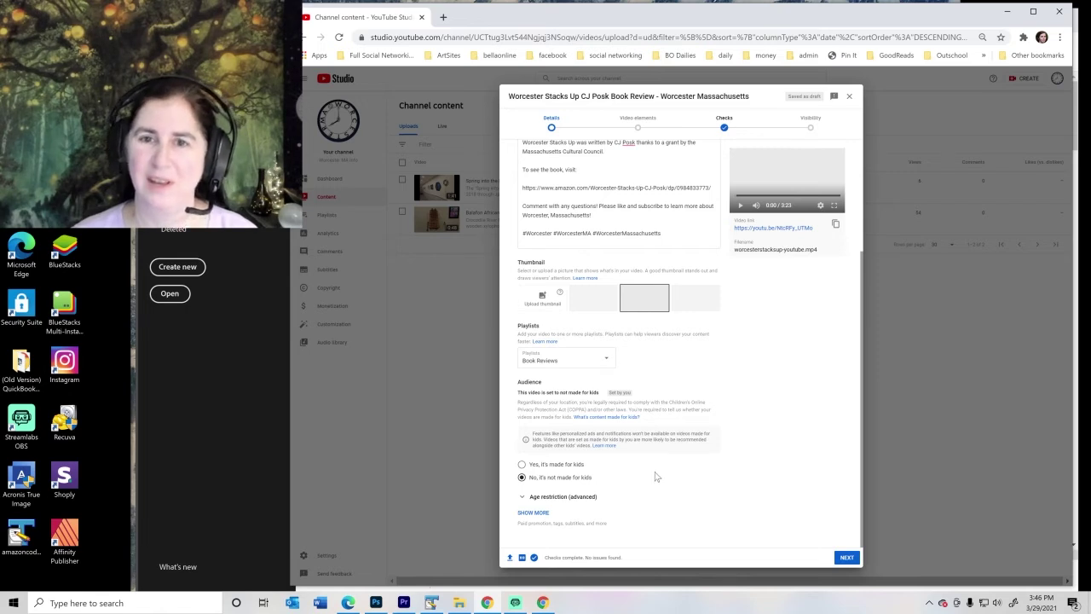
scroll(656, 477, up, 3)
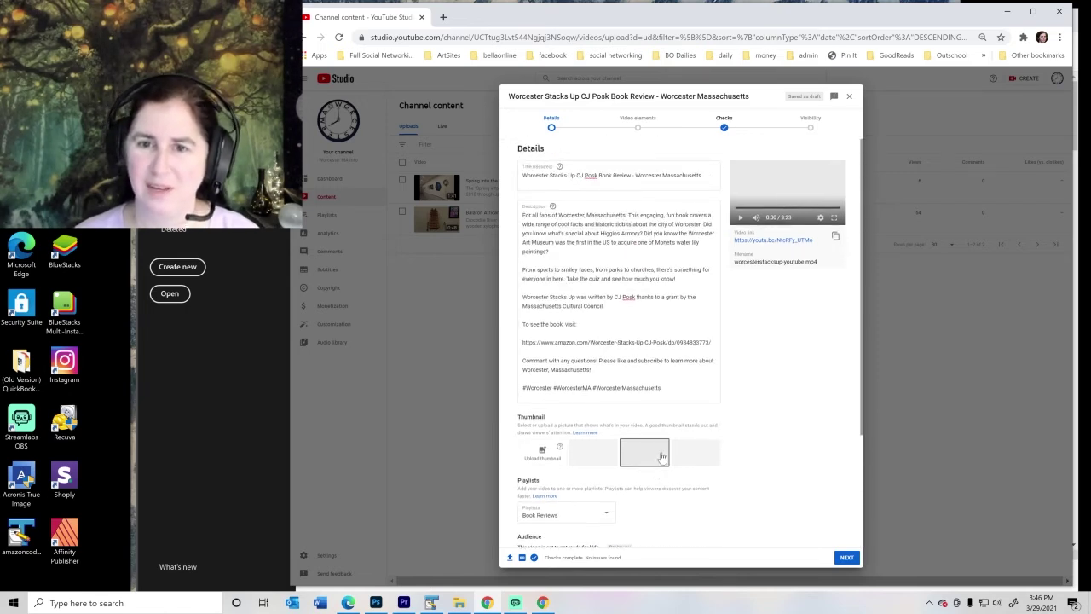
click(663, 456)
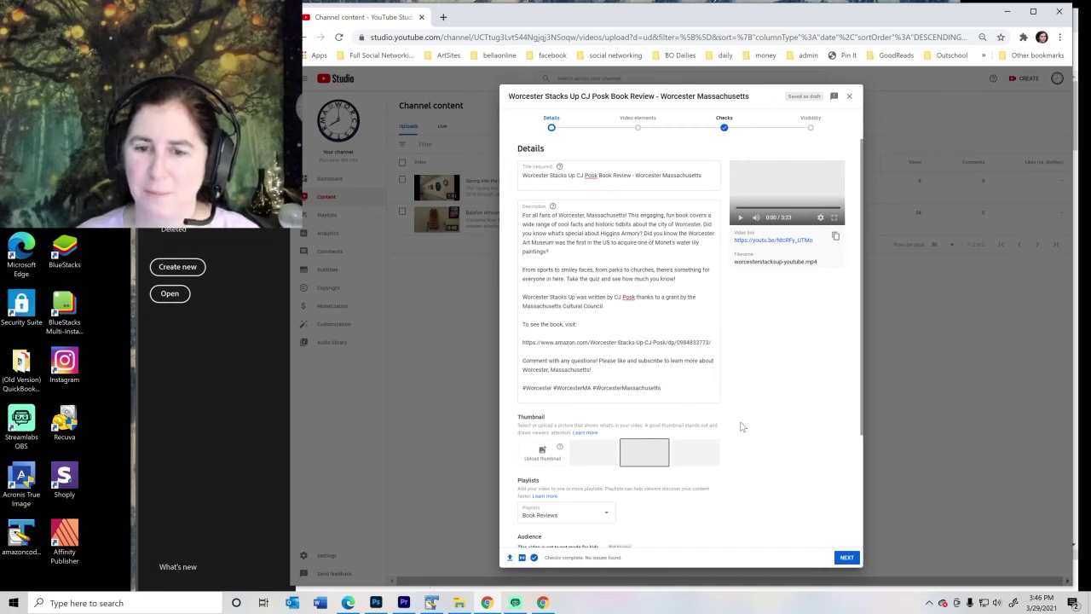
scroll(741, 426, down, 2)
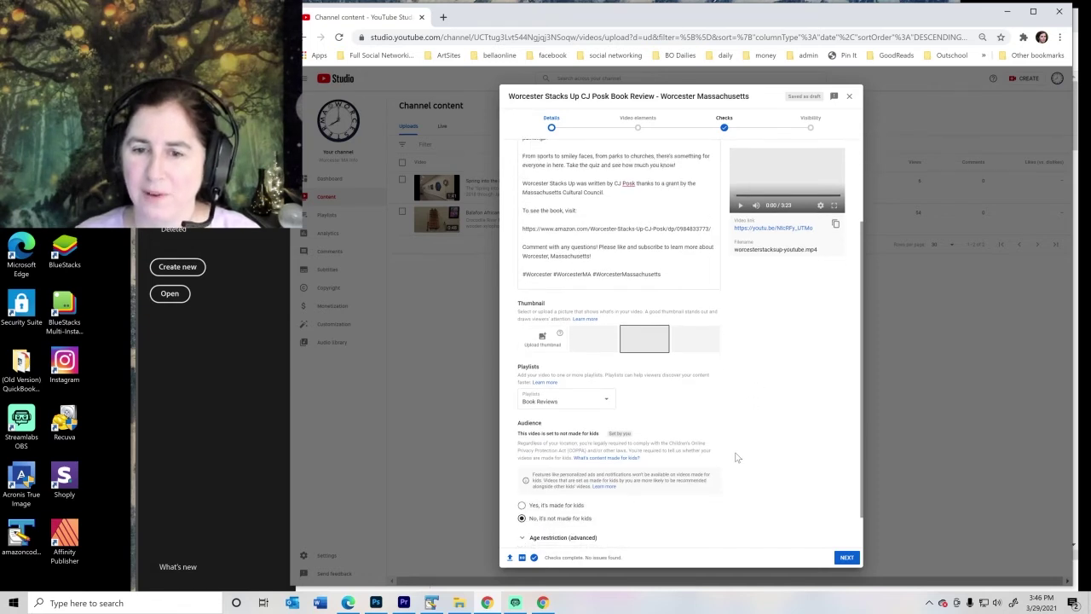
scroll(737, 453, down, 1)
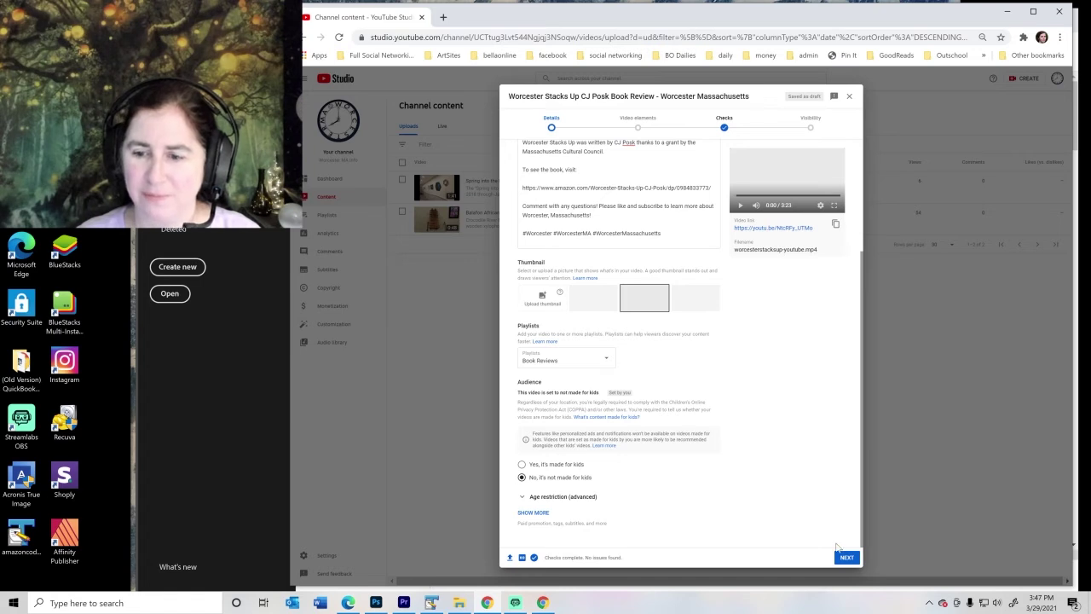
Step: Publish the video as Public with Set as instant Premiere enabled, and open its watch page from the video link
click(846, 558)
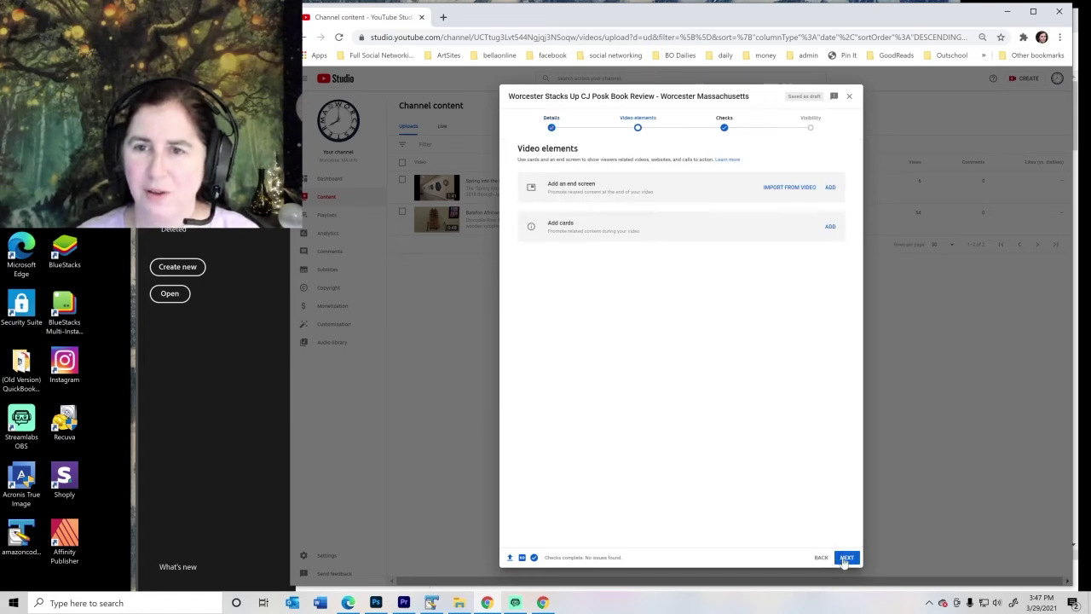
click(845, 558)
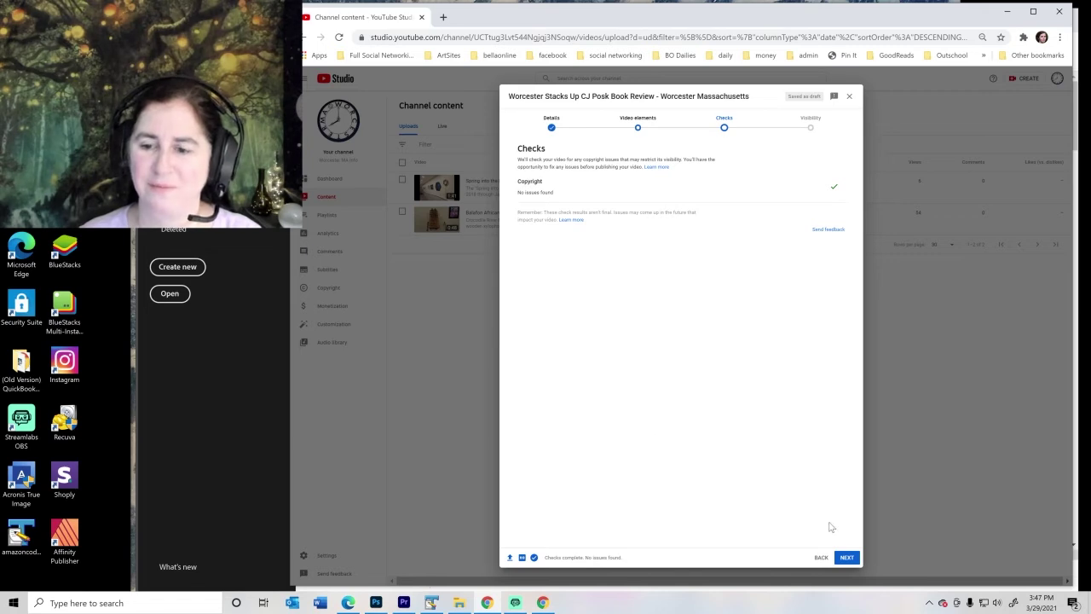
click(847, 560)
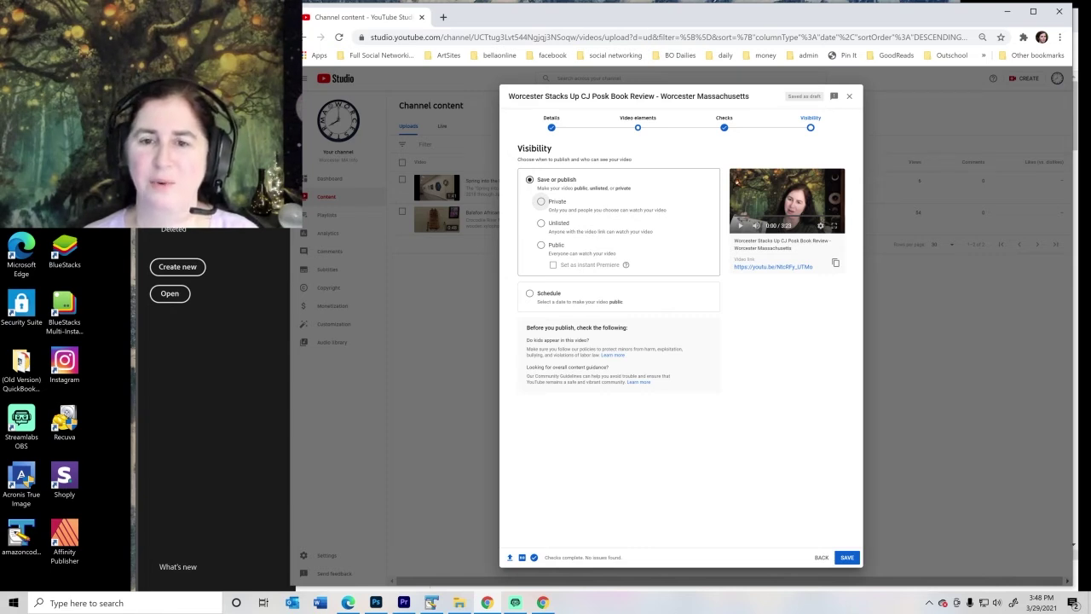
click(541, 246)
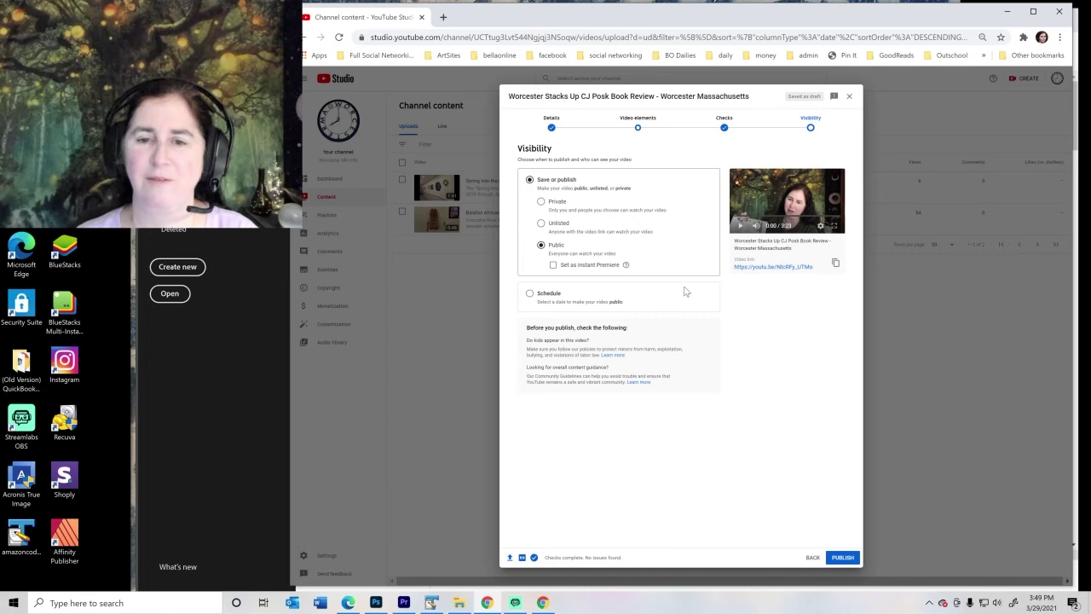
click(555, 266)
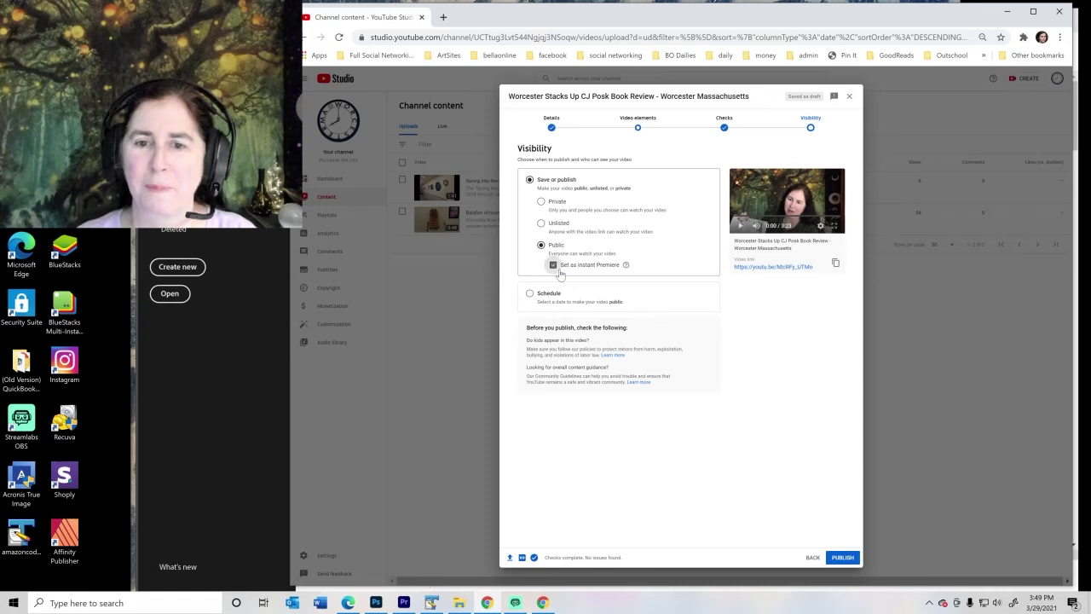
click(844, 559)
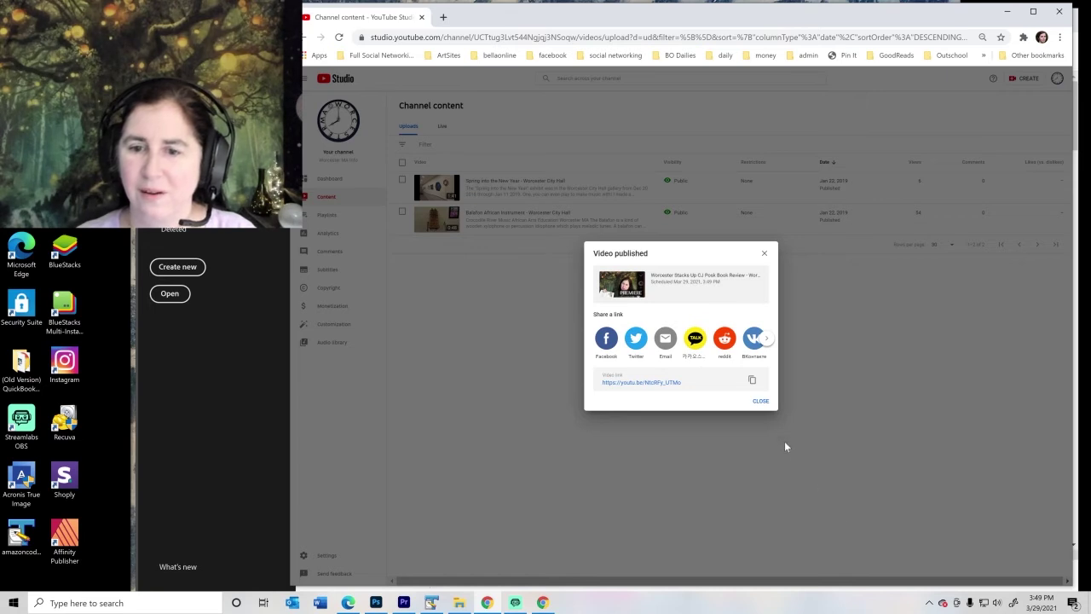
click(637, 384)
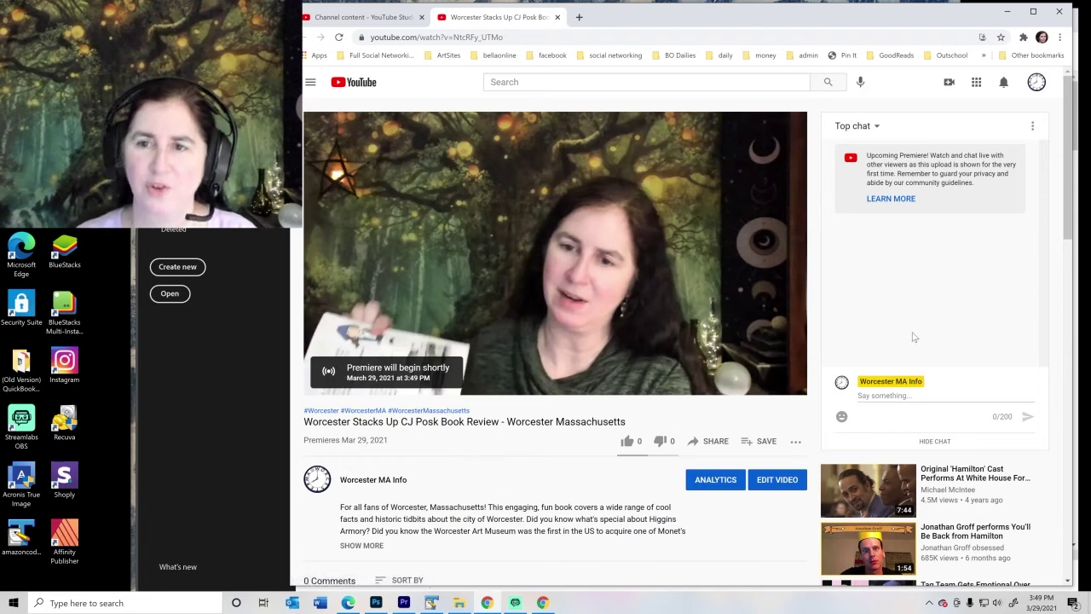
Step: Reposition the browser window and paste a screenshot of the premiere's watch page into a new Photoshop document
drag(790, 17, 732, 18)
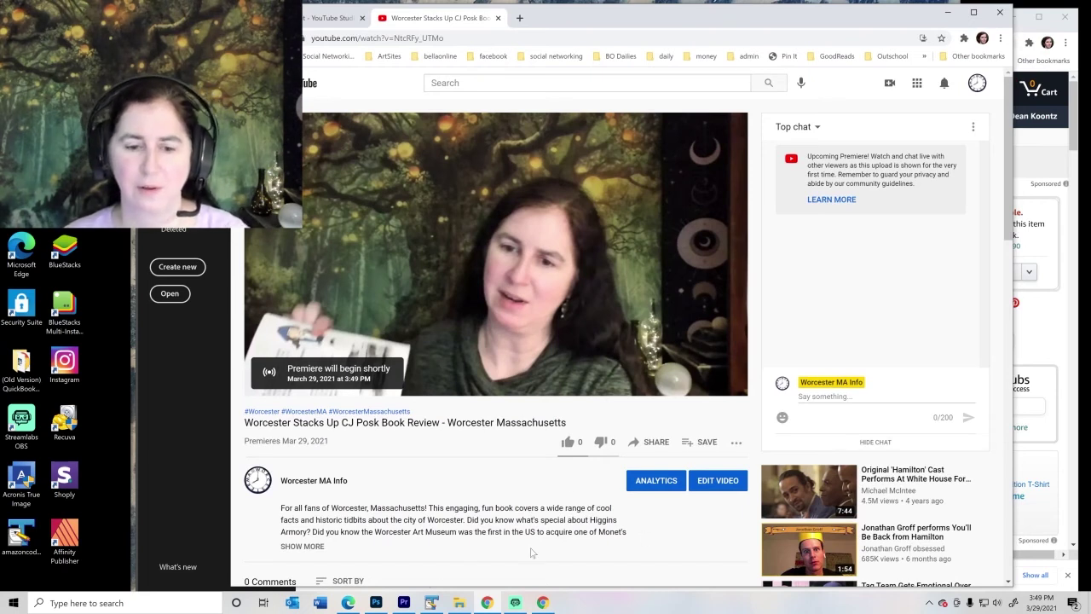
click(376, 603)
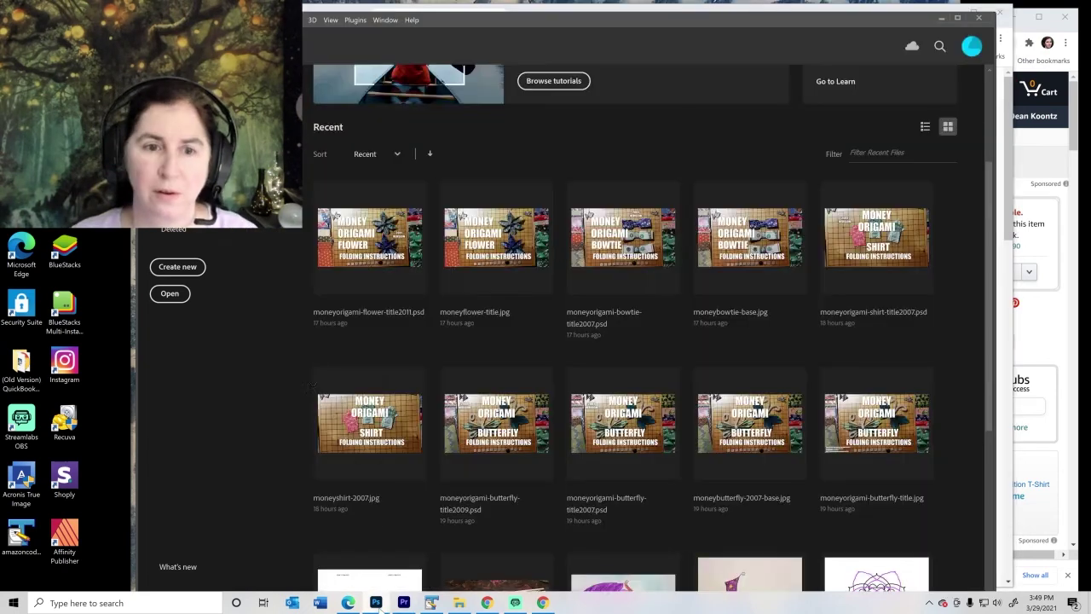
click(177, 267)
key(Return)
key(ctrl+v)
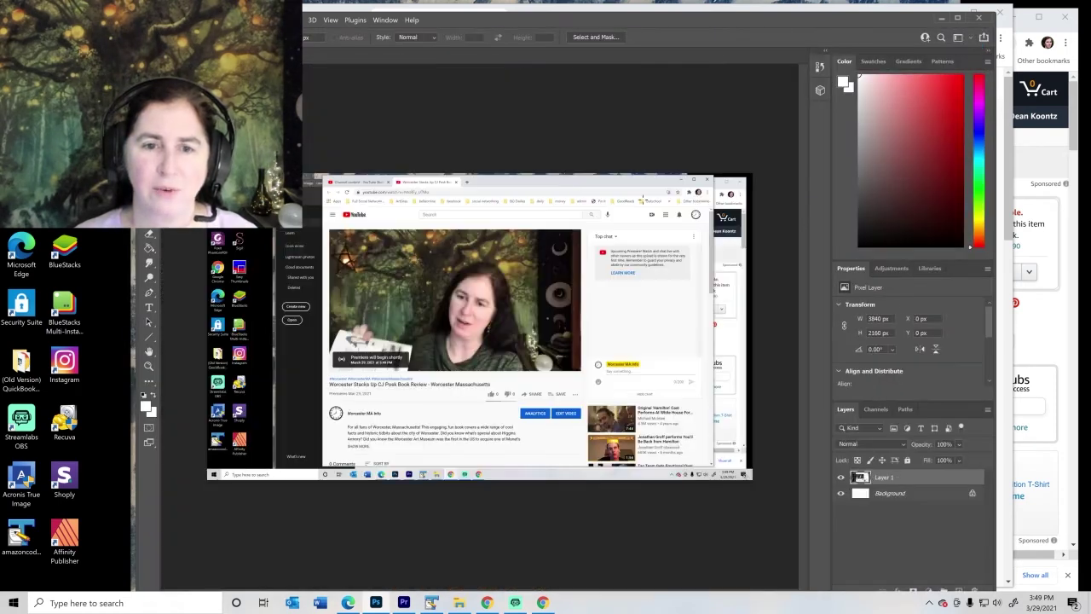
click(941, 18)
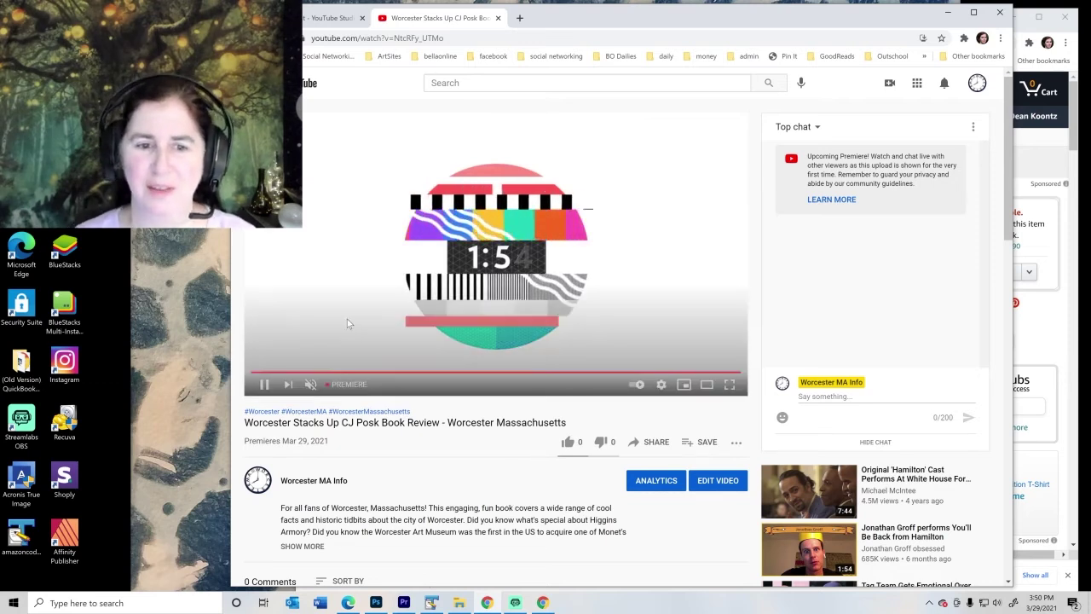
Step: Unmute the premiere countdown on the watch page and turn its volume down
click(310, 385)
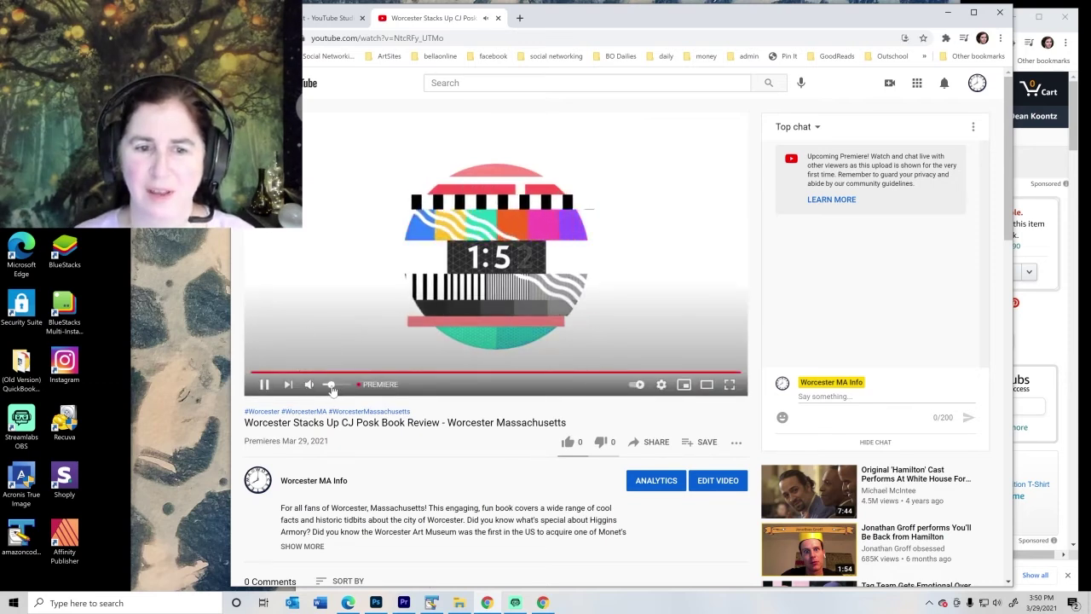
drag(333, 389, 329, 389)
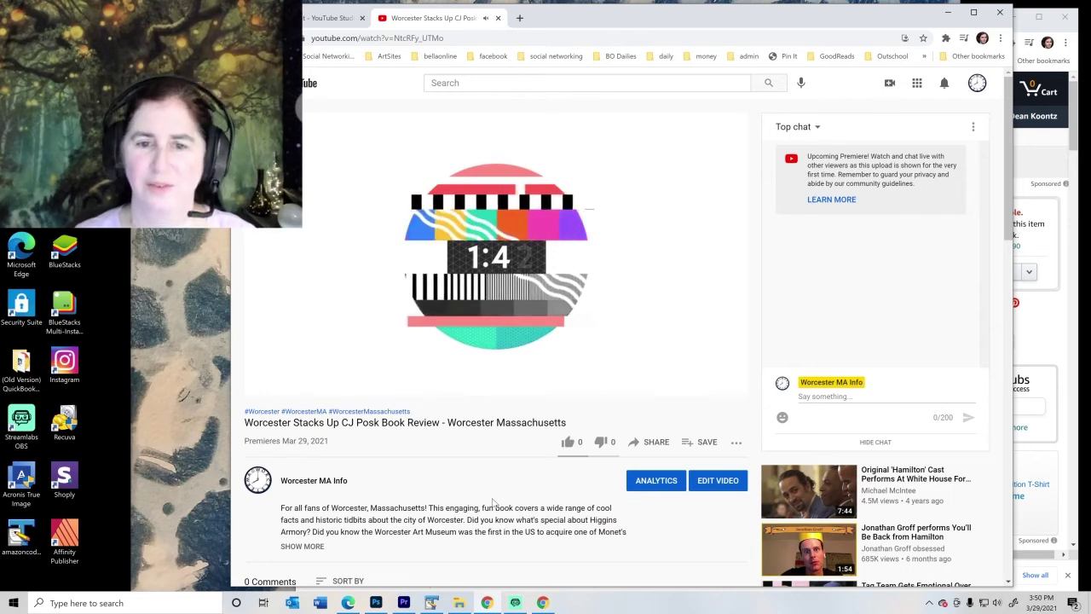
Step: Paste a screenshot of the premiere countdown into another new Photoshop document, then return to the watch page in the browser
key(alt+Tab)
click(162, 19)
click(168, 33)
key(Return)
key(ctrl+v)
key(alt+Tab)
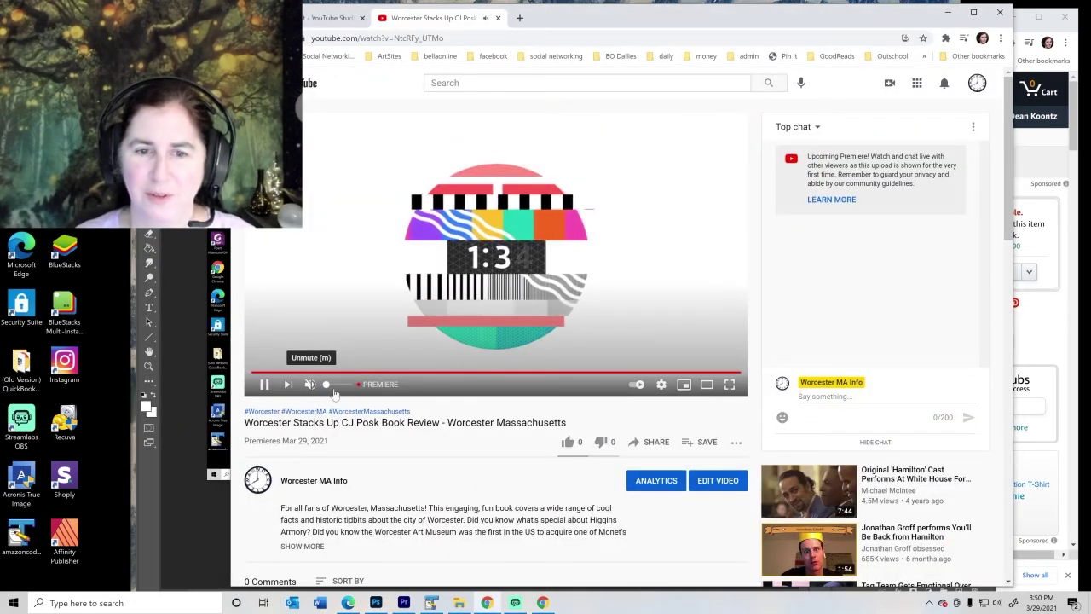
Step: Post the chat message "Welcome to the premiere of my new book review for Worcester Stacks Up! Ask with any questions about this book!"
click(831, 397)
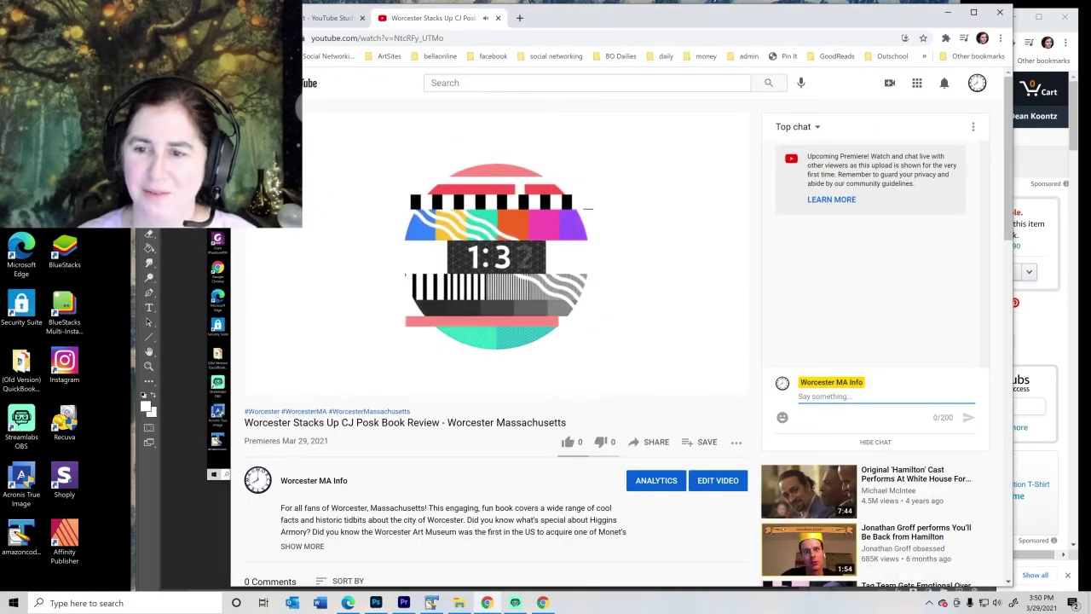
text(Wel)
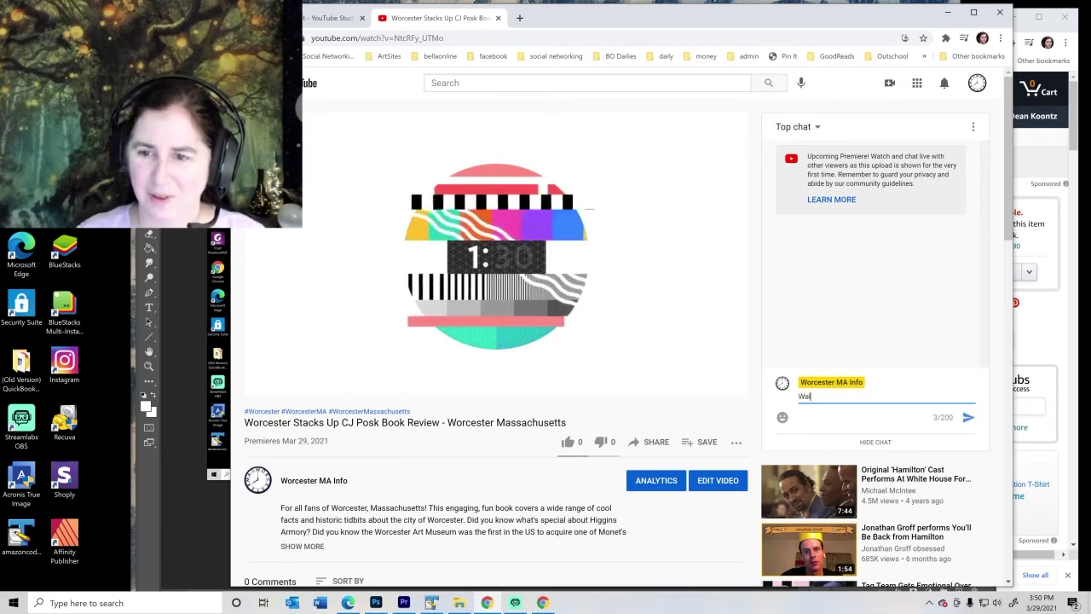
text(come to the premiere )
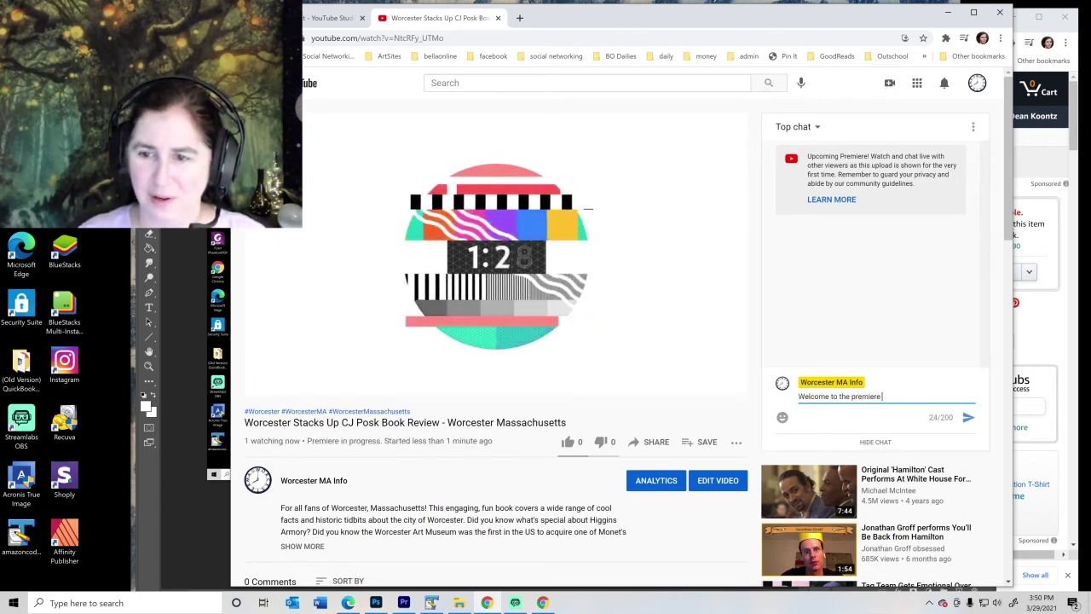
text(of my new)
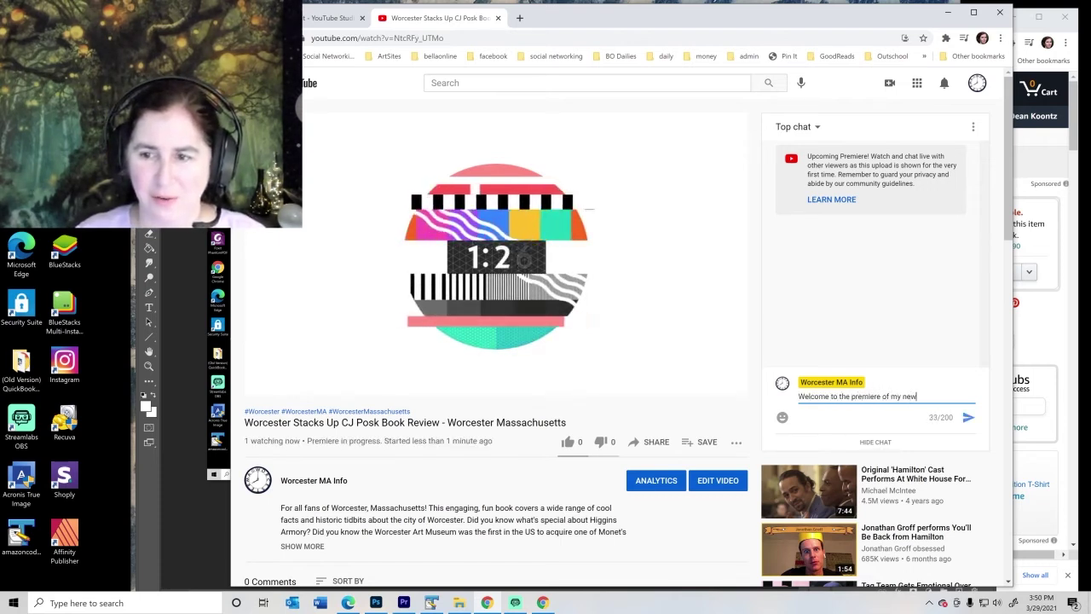
text( book review for)
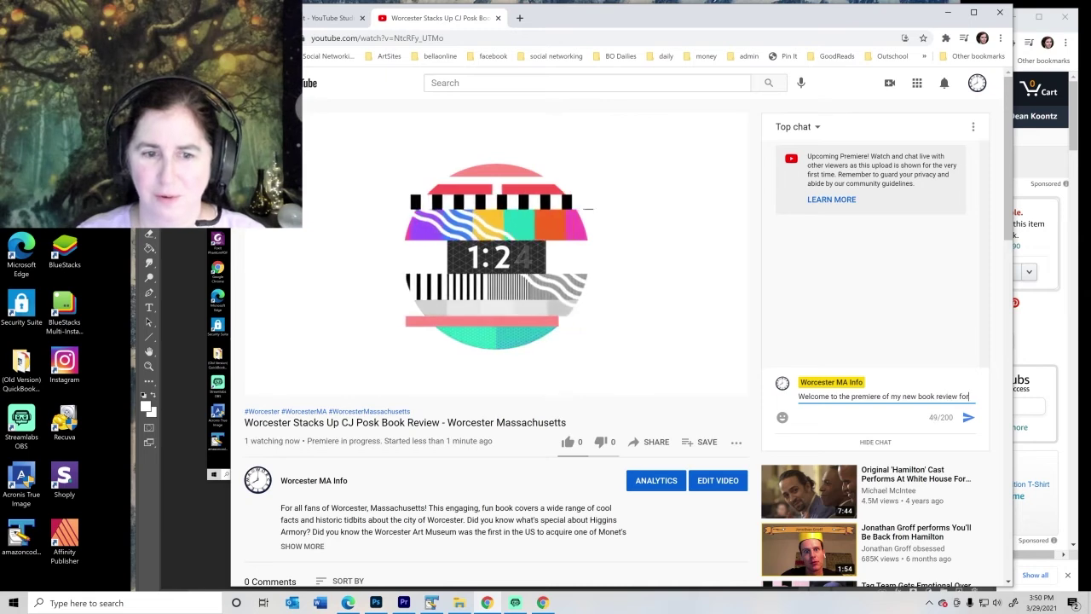
text( Worcester )
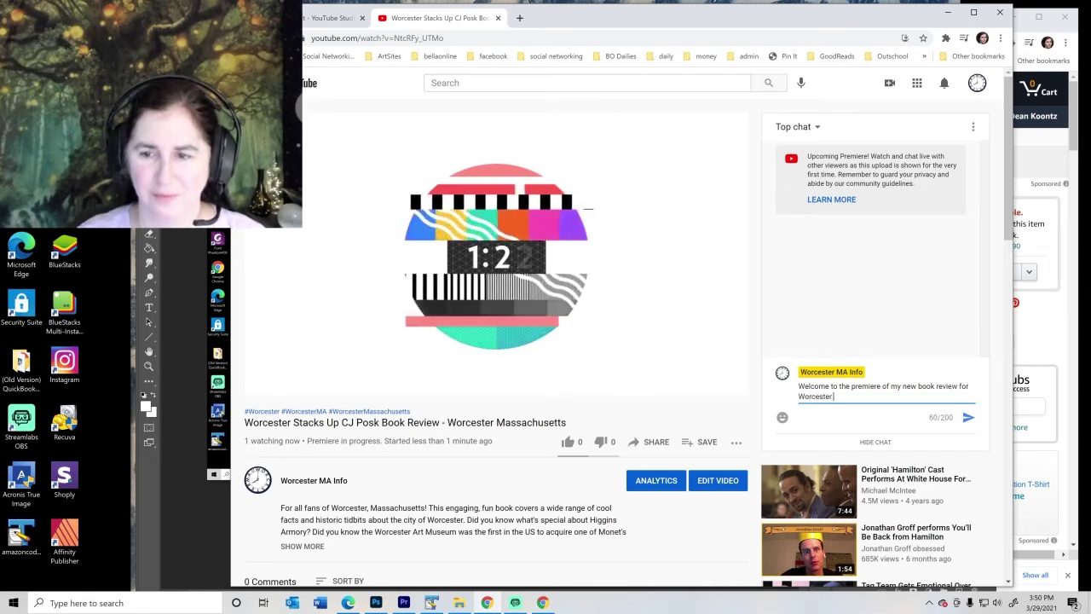
text(Stacks Up! A)
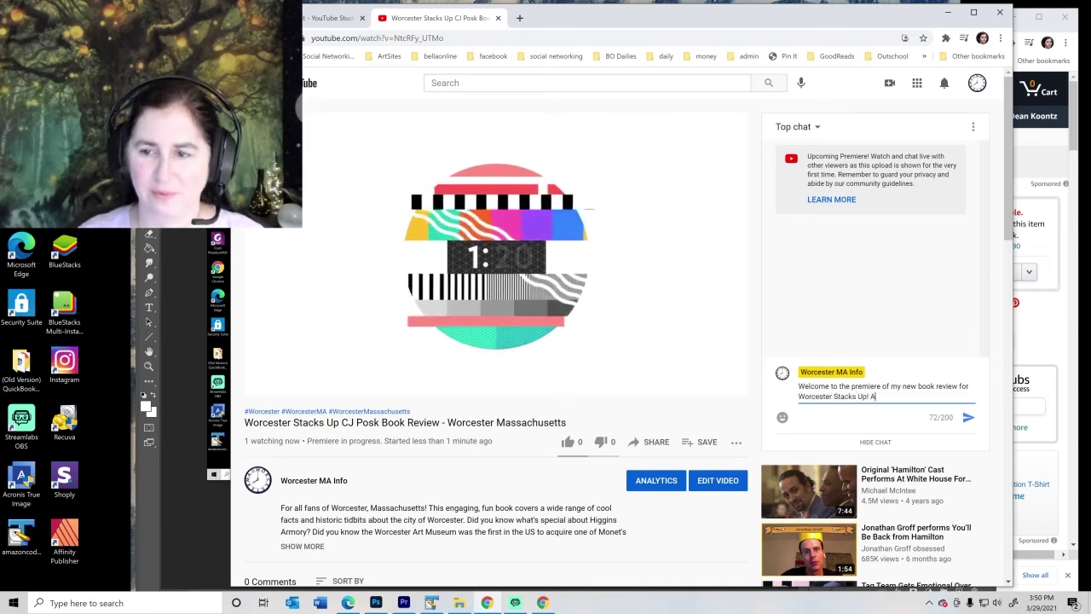
text(sk with any questions a)
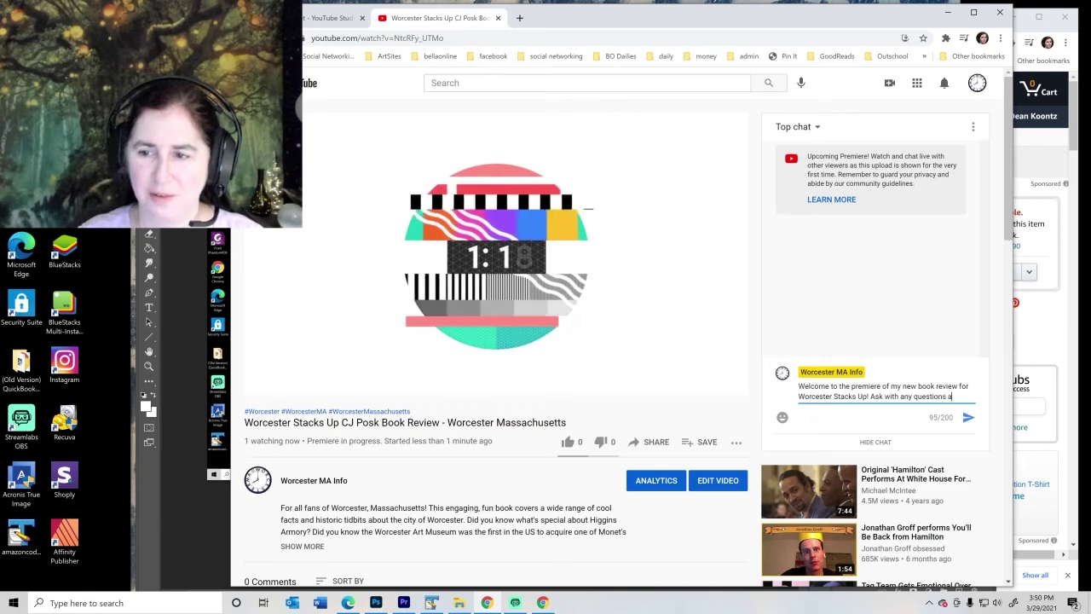
text(bout this book!)
key(Return)
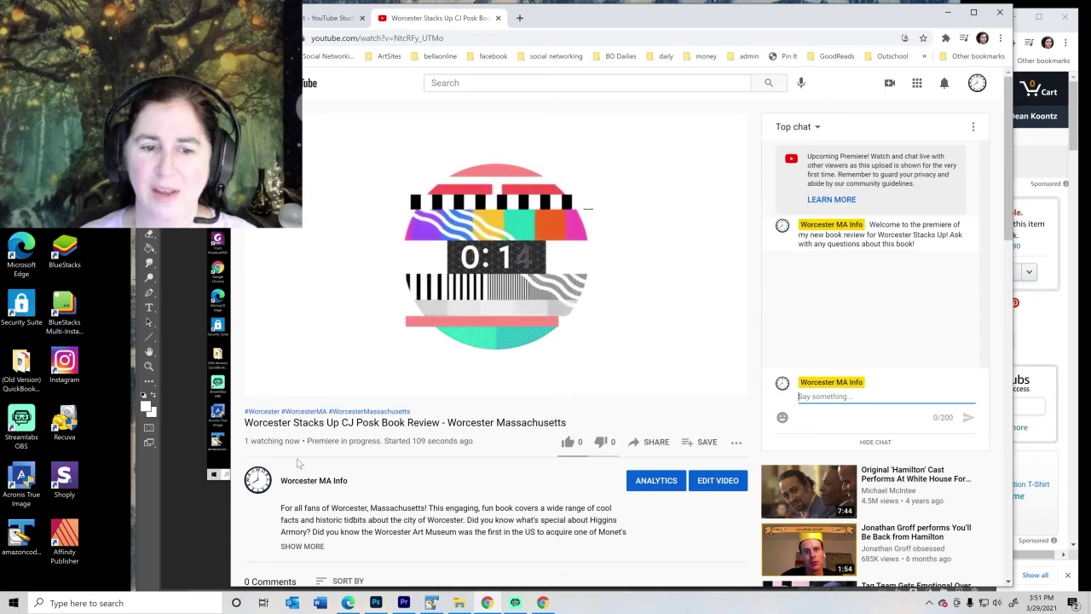
Step: Expand the full description below the premiering video
click(301, 546)
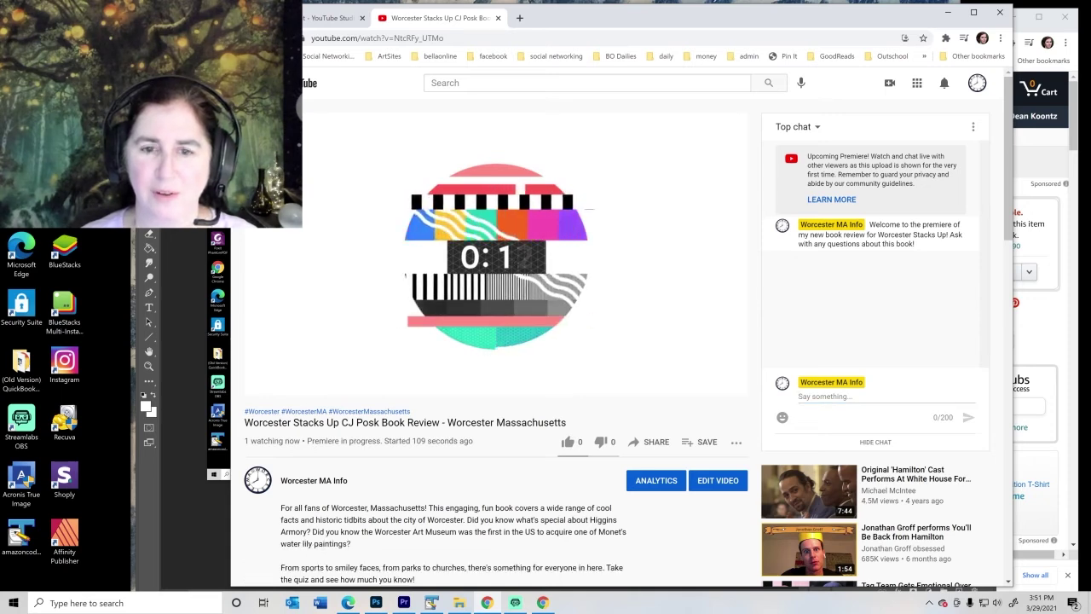
Step: Paste a screenshot of the premiering video's opening title into a new 3840 x 2160 pixel Photoshop document, then return to the watch page
scroll(407, 504, down, 3)
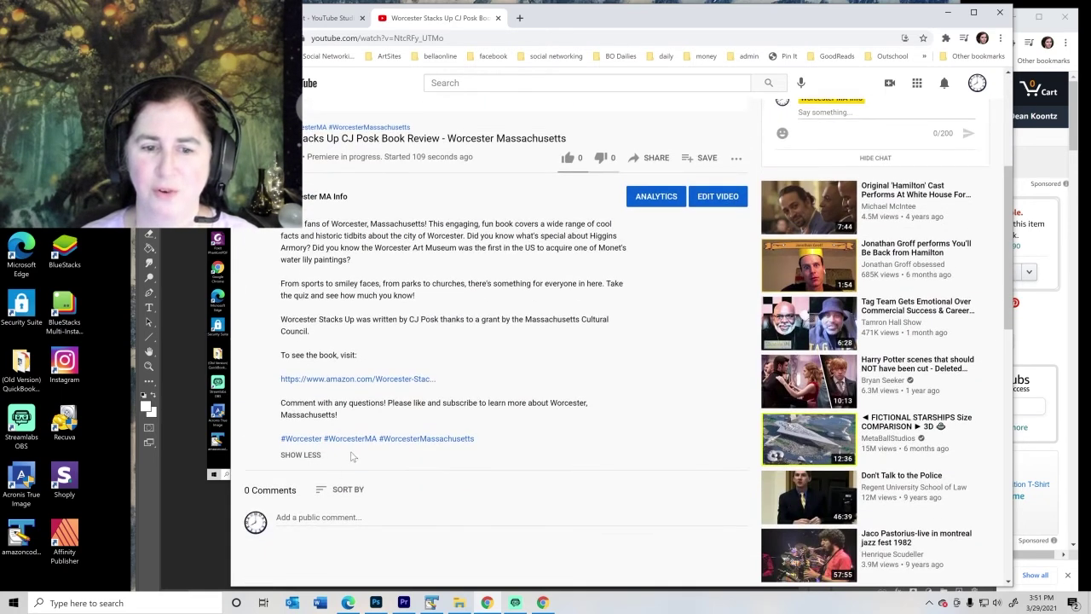
scroll(498, 454, up, 3)
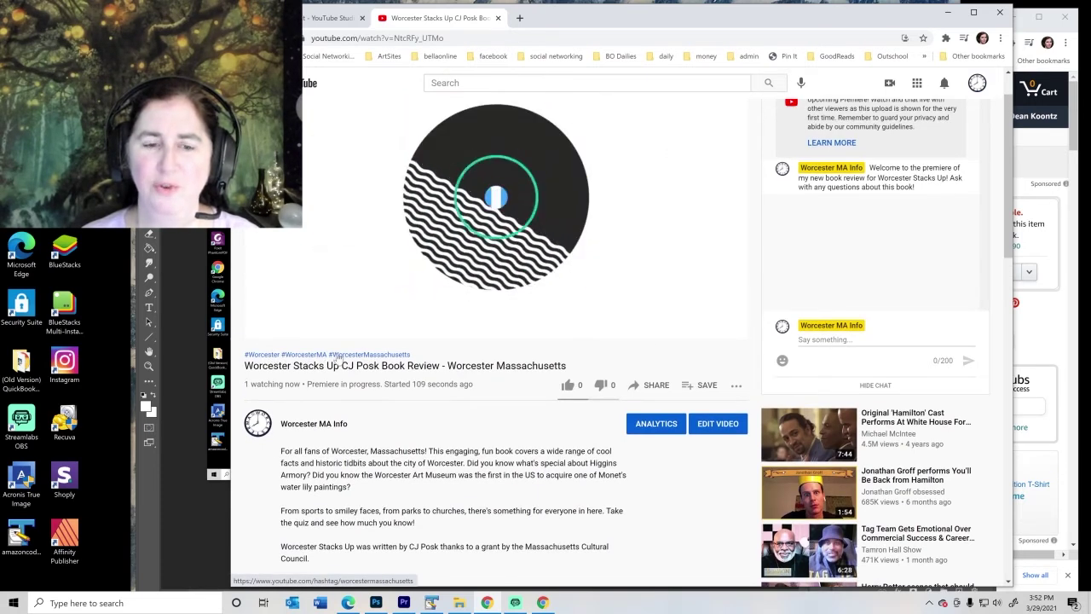
scroll(424, 415, up, 1)
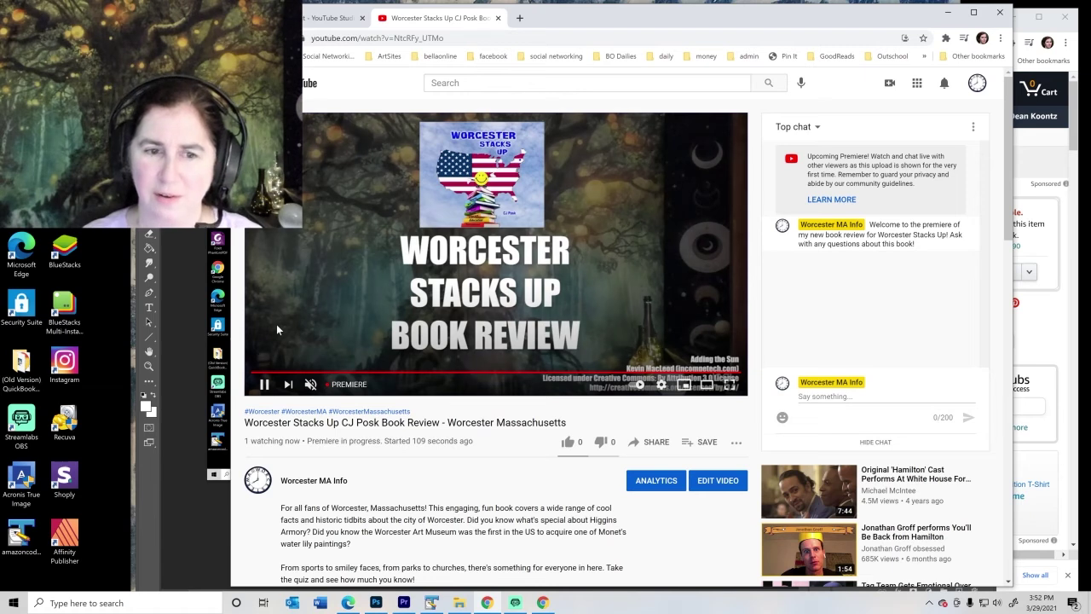
key(alt+Tab)
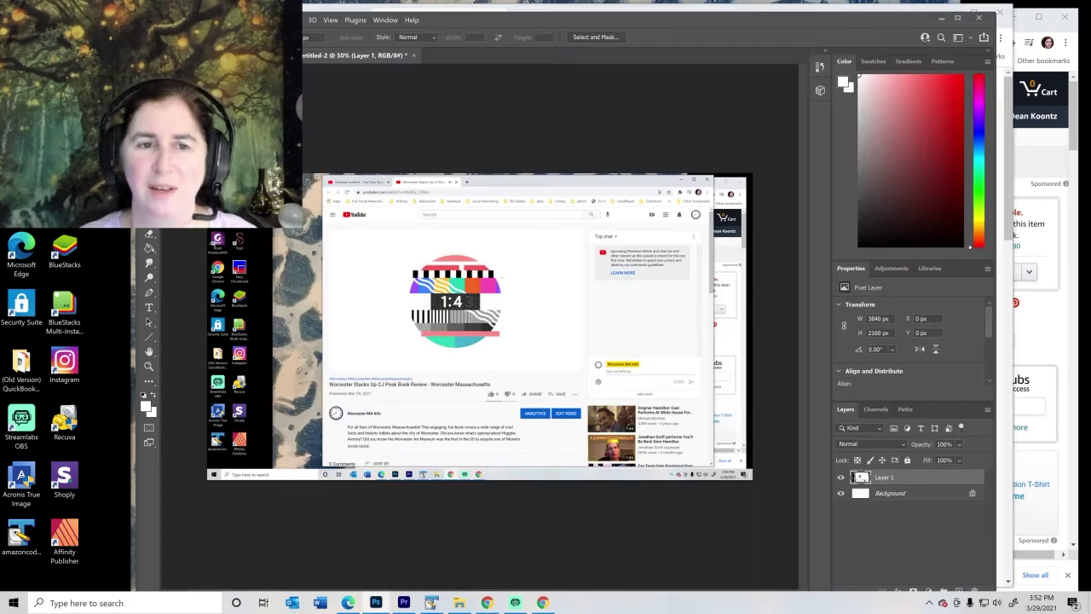
click(160, 20)
click(169, 32)
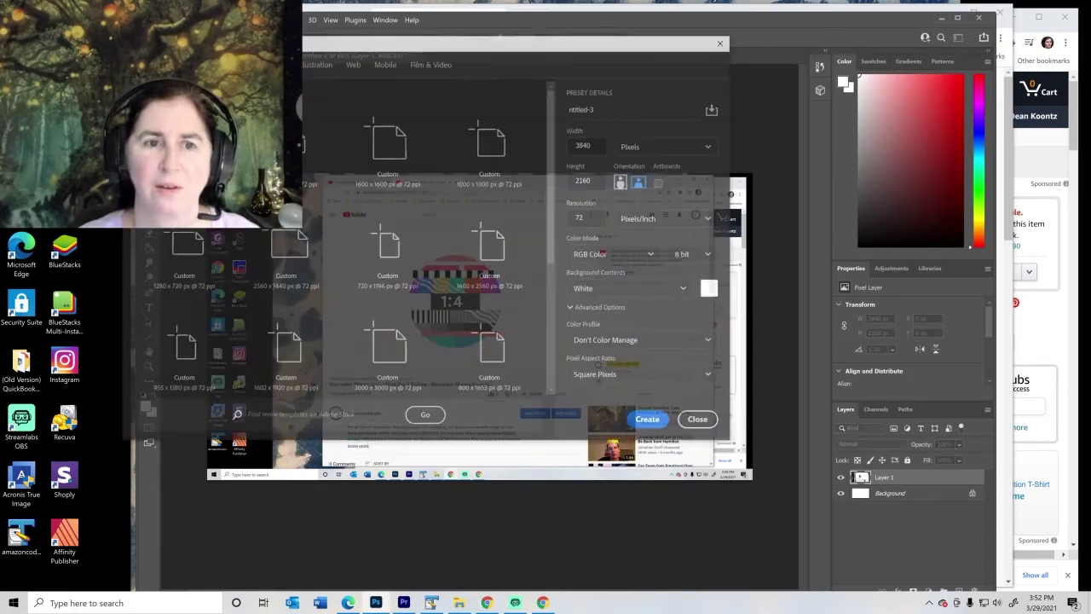
key(Return)
key(ctrl+v)
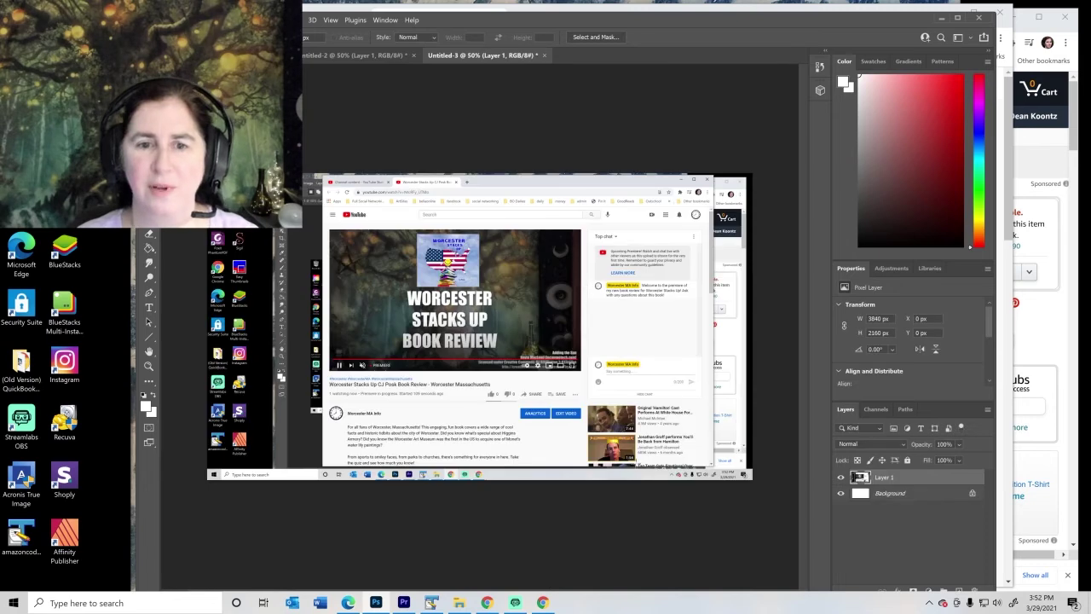
key(alt+Tab)
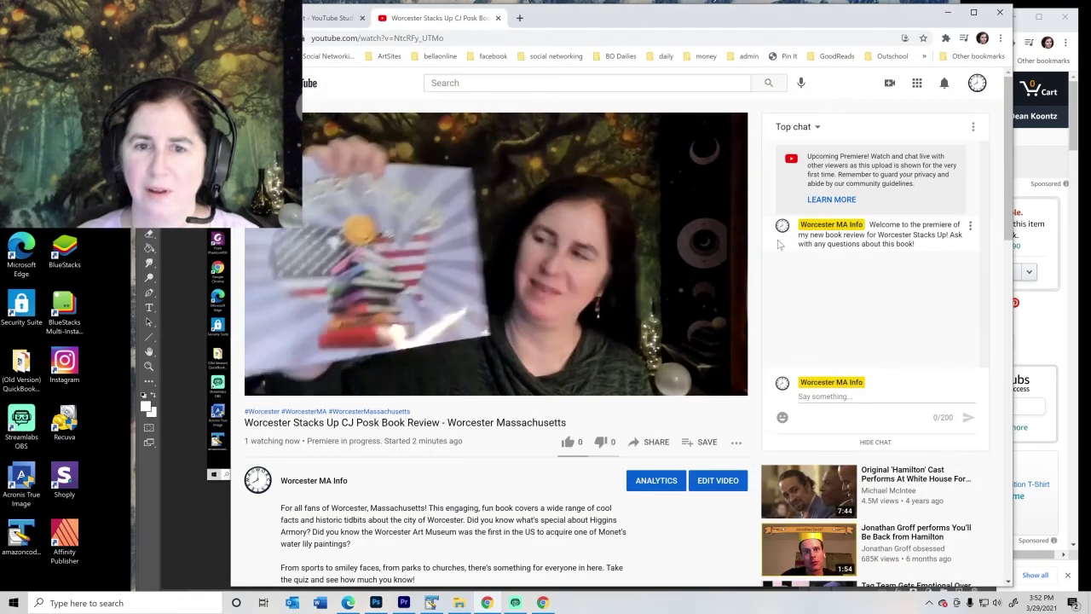
Step: Post the message "This book looks interesting!" in the premiere's live chat
click(844, 397)
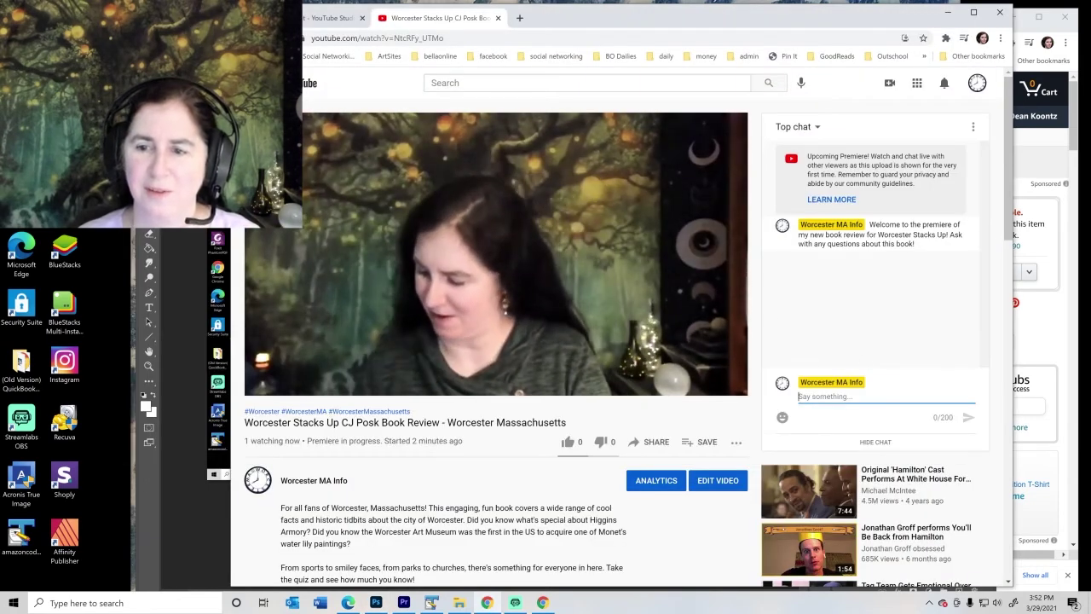
text(This book l)
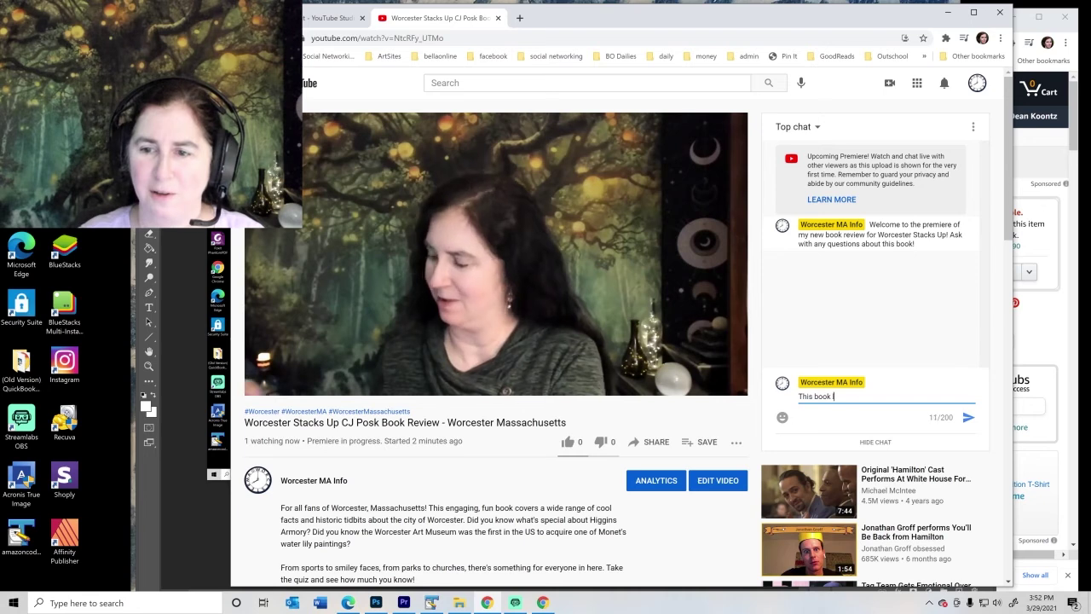
text(ooks interesting!)
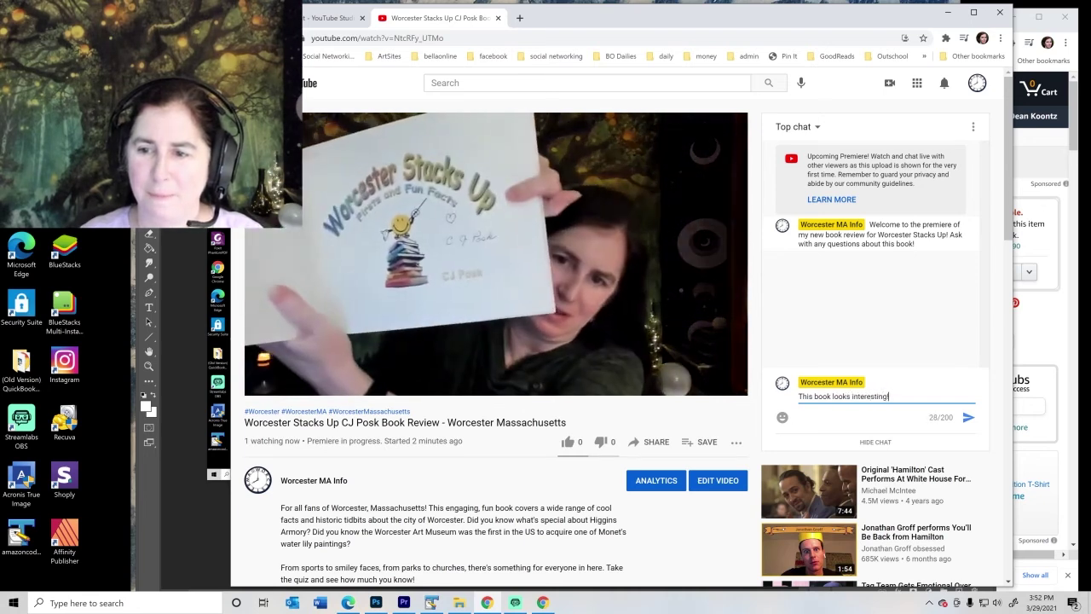
key(Return)
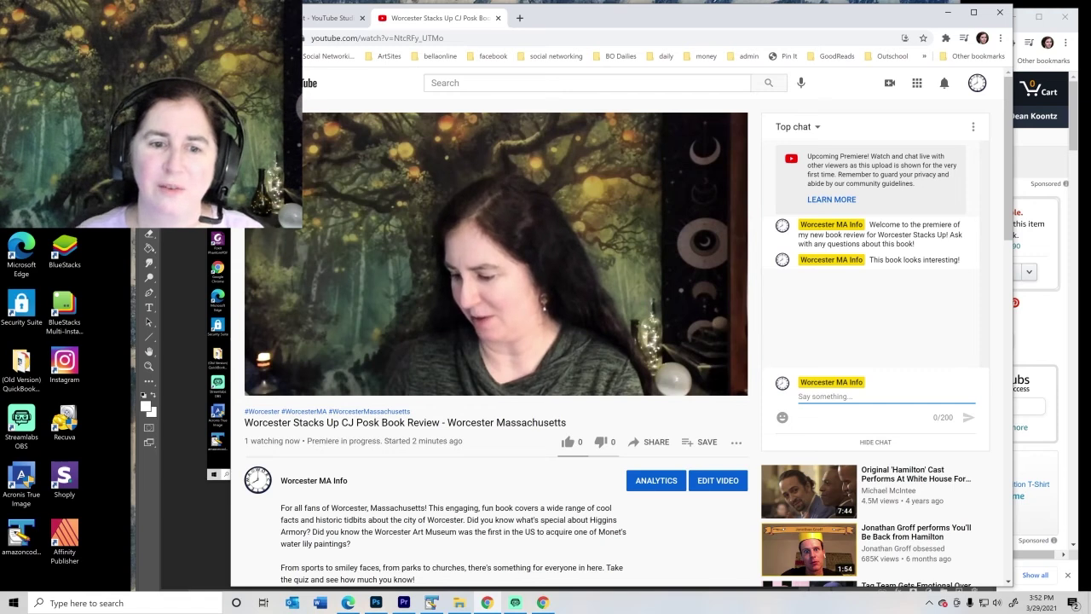
Step: Unmute the premiering video briefly to check its sound, then mute it again
mouse_move(308, 395)
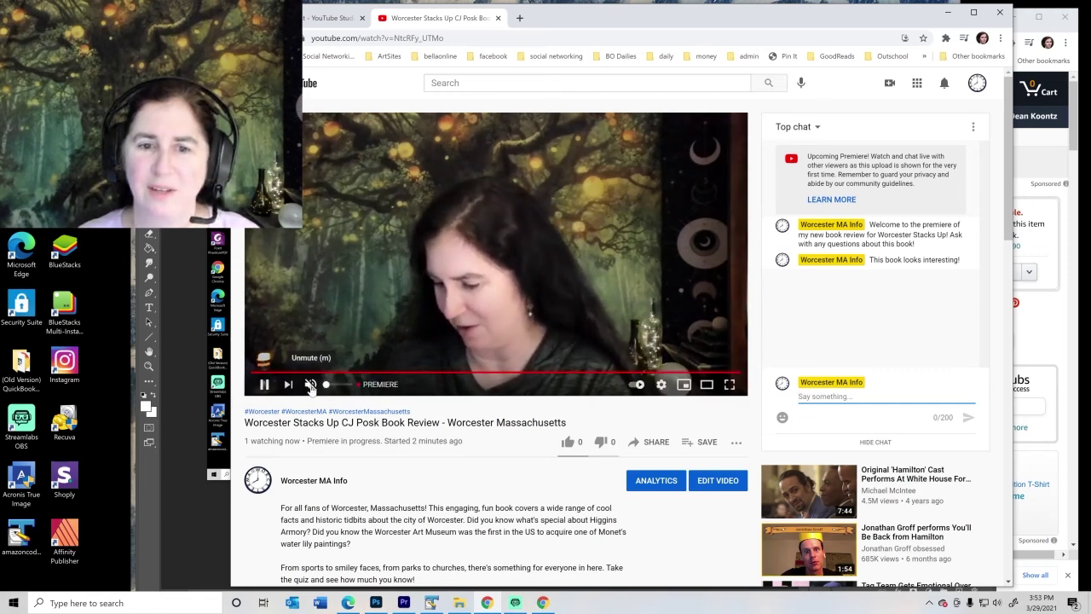
click(310, 386)
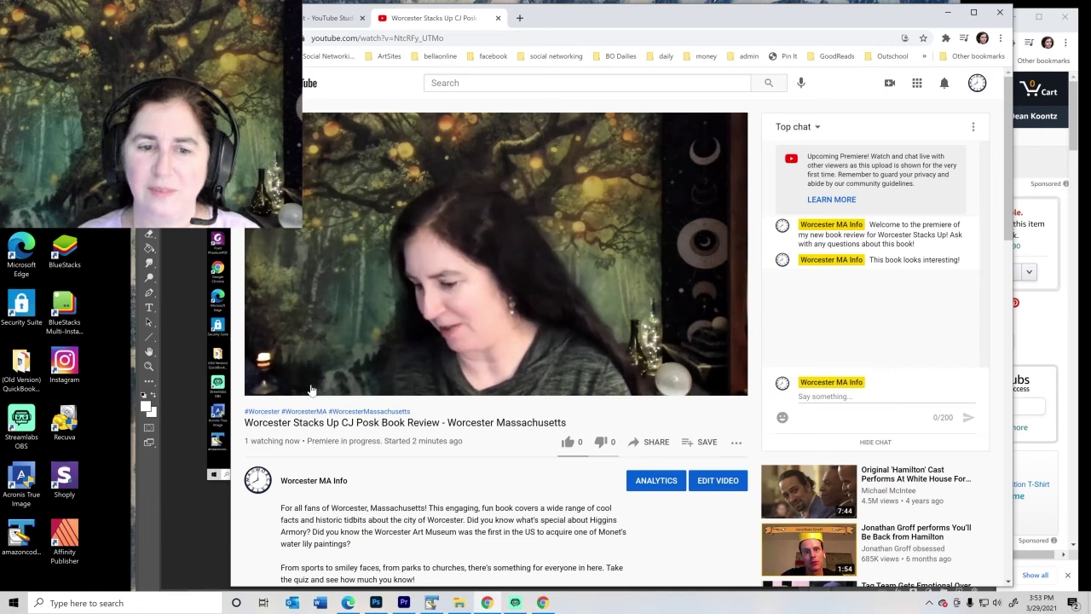
mouse_move(318, 389)
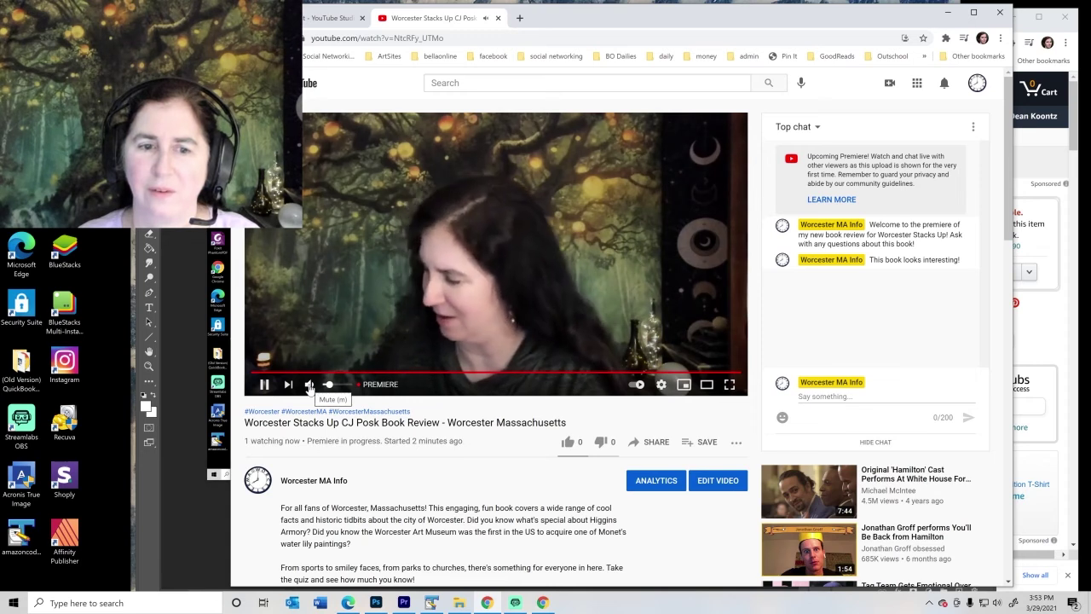
Step: Post the message "I love Higgins Armory!" in the premiere's live chat
click(887, 396)
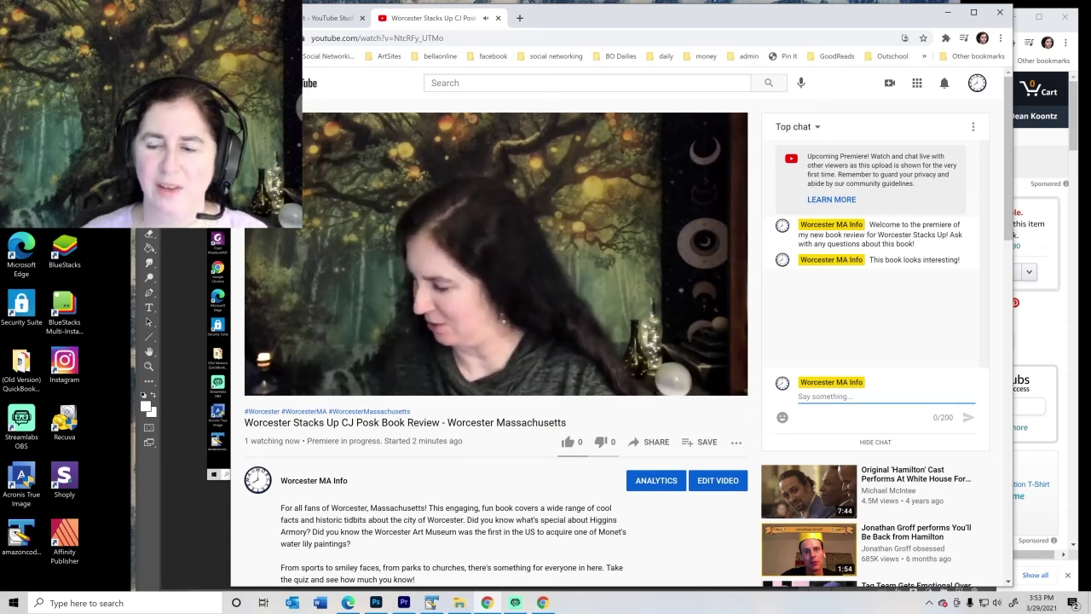
text(I love H)
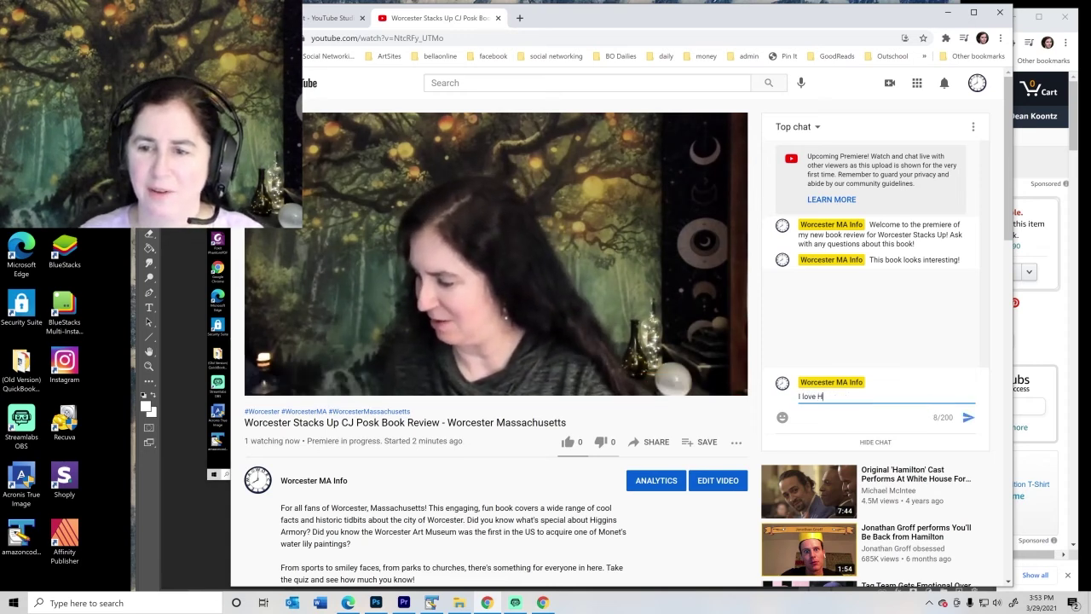
text(iggins Armory!)
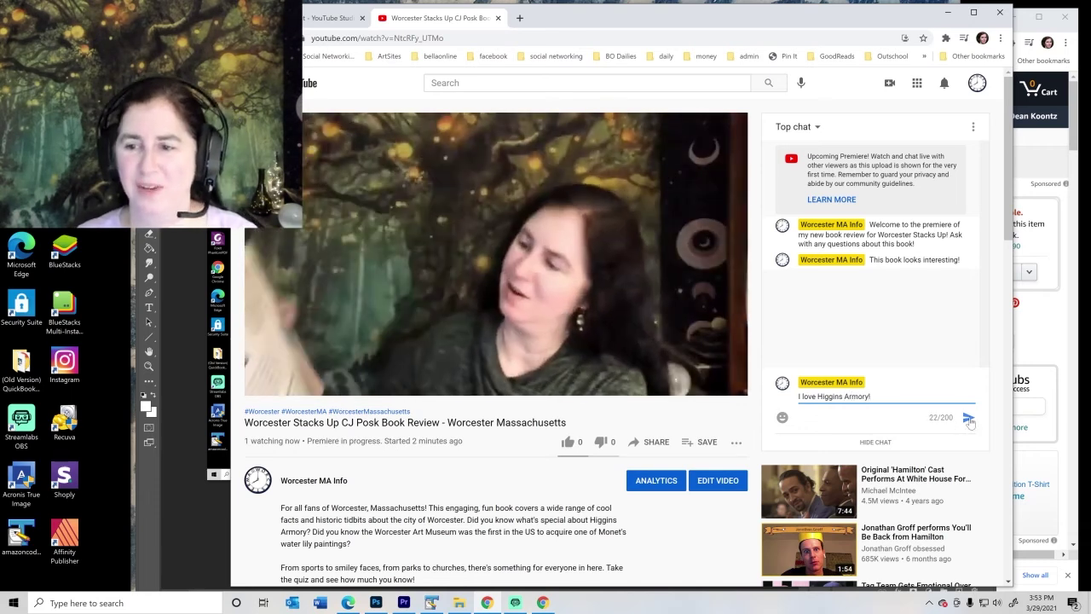
key(Return)
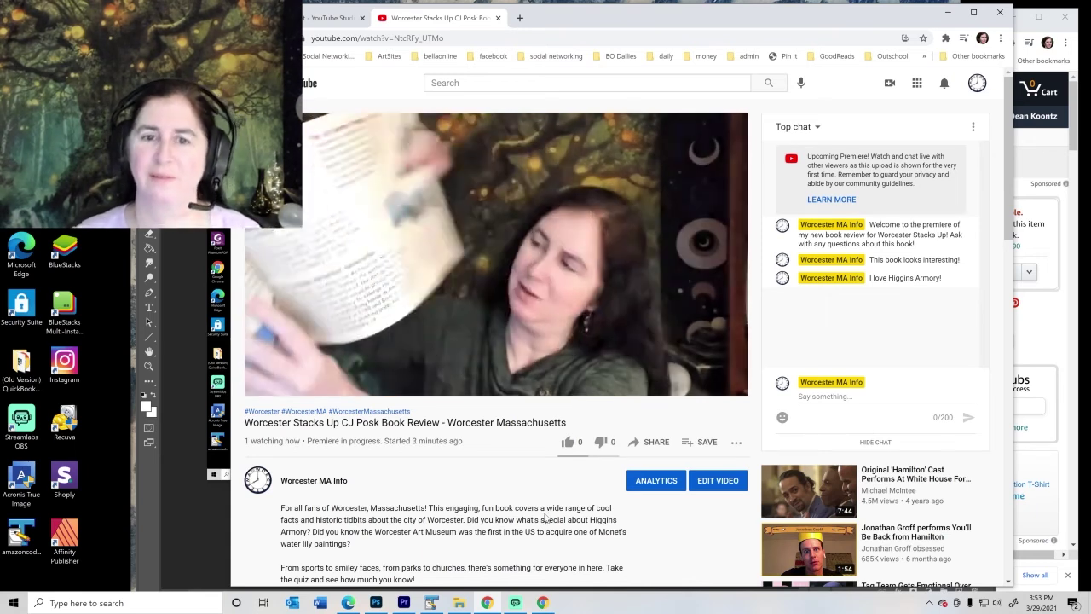
Step: Paste a screenshot of the running premiere and its chat messages into another new 3840 x 2160 pixel Photoshop document, then return to the browser
key(alt+Tab)
click(162, 20)
click(173, 33)
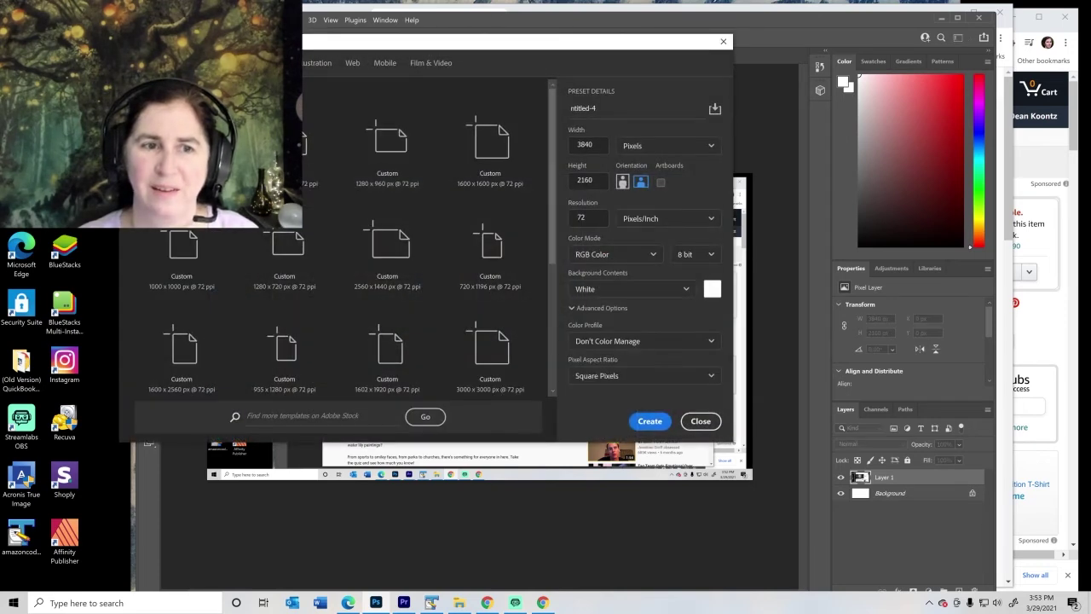
key(Return)
key(ctrl+v)
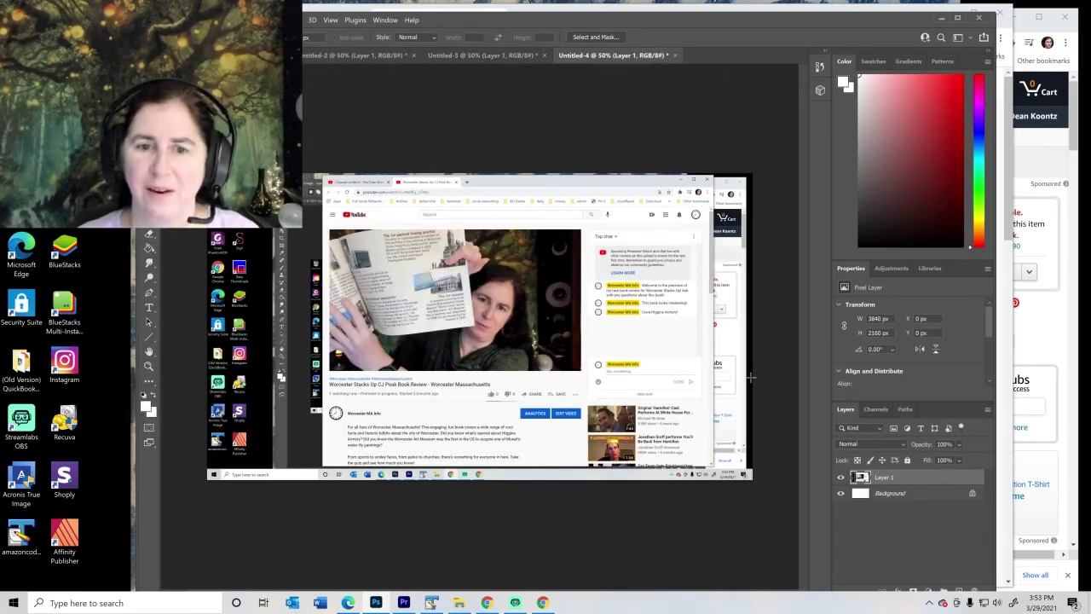
key(alt+Tab)
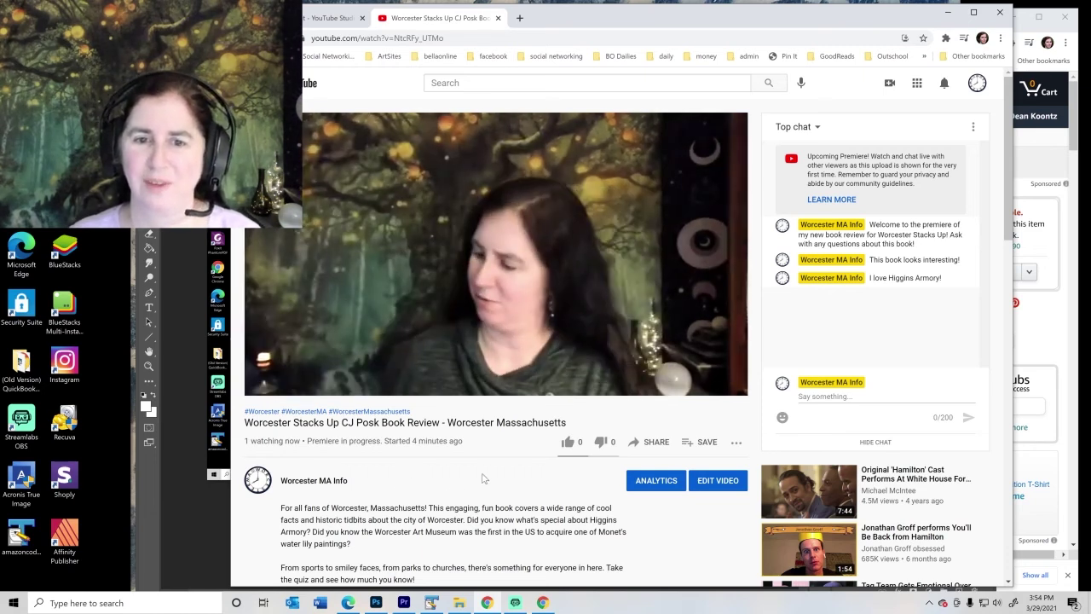
Step: Post the message "Pretty neat!" in the premiere's live chat
click(827, 396)
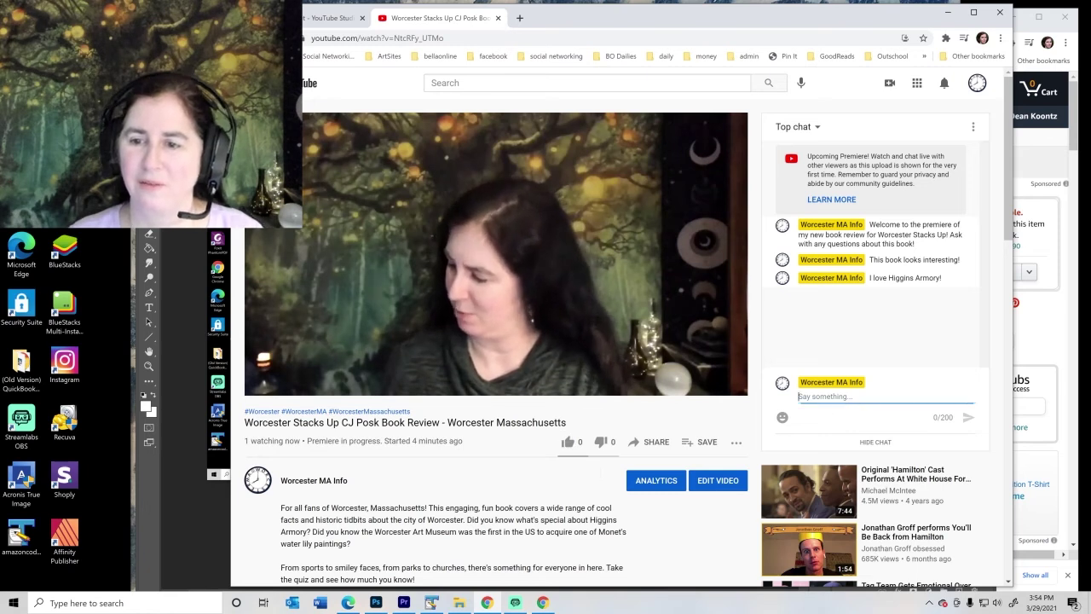
text(PRetty)
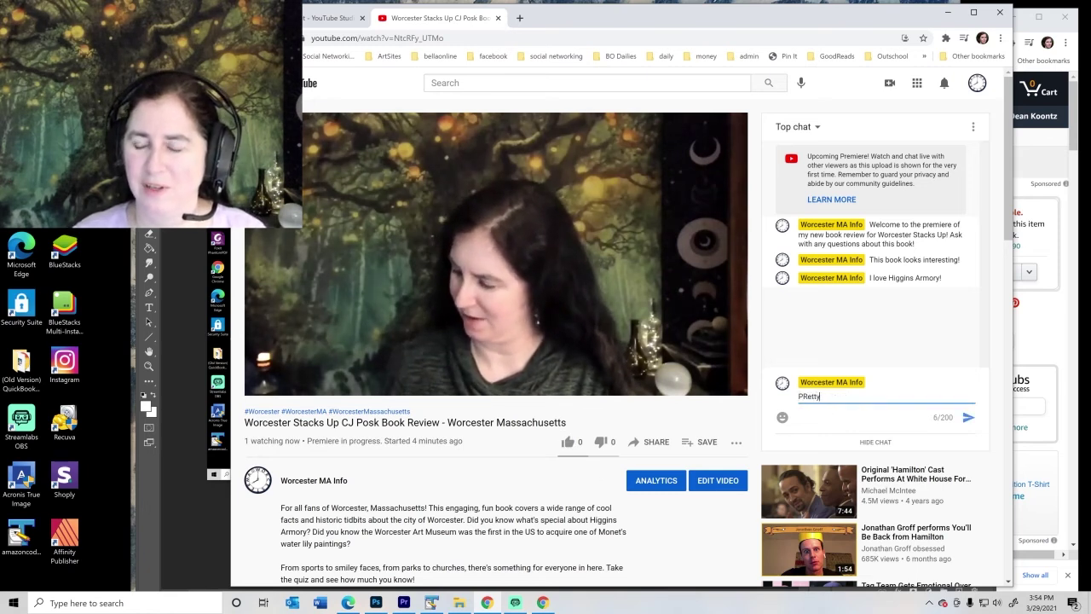
text( neat!)
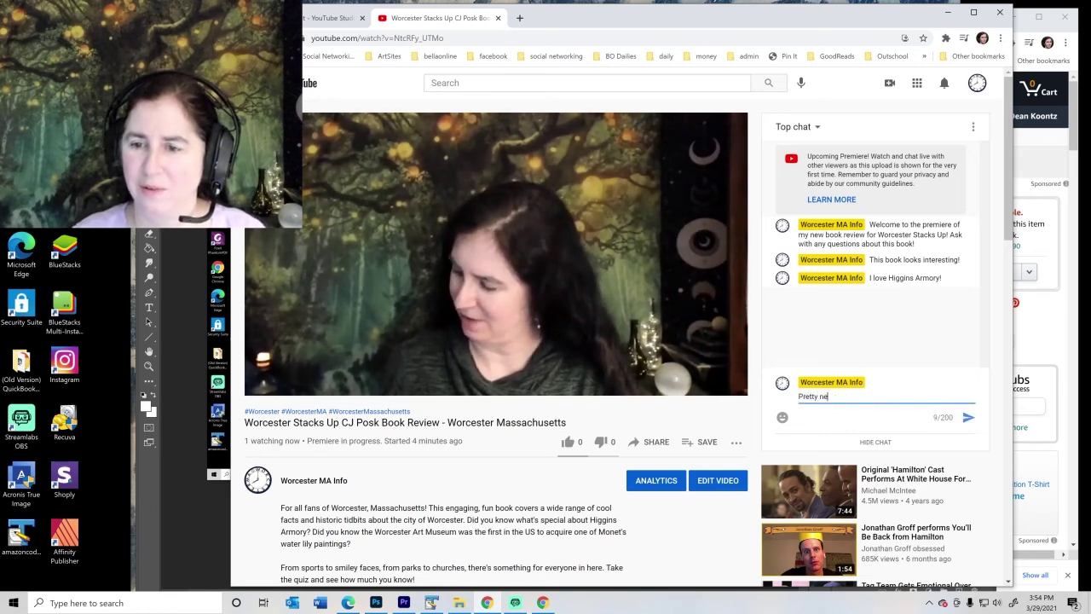
click(970, 418)
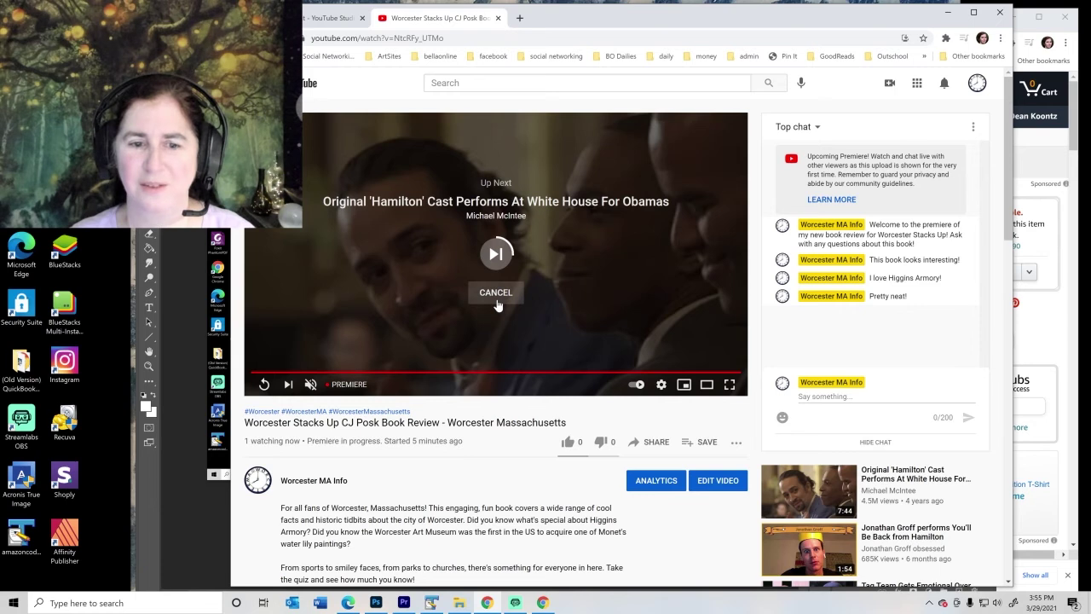
Step: Reopen the Worcester Stacks Up book review from the Worcester MA Info channel's uploads and pause its playback
click(319, 482)
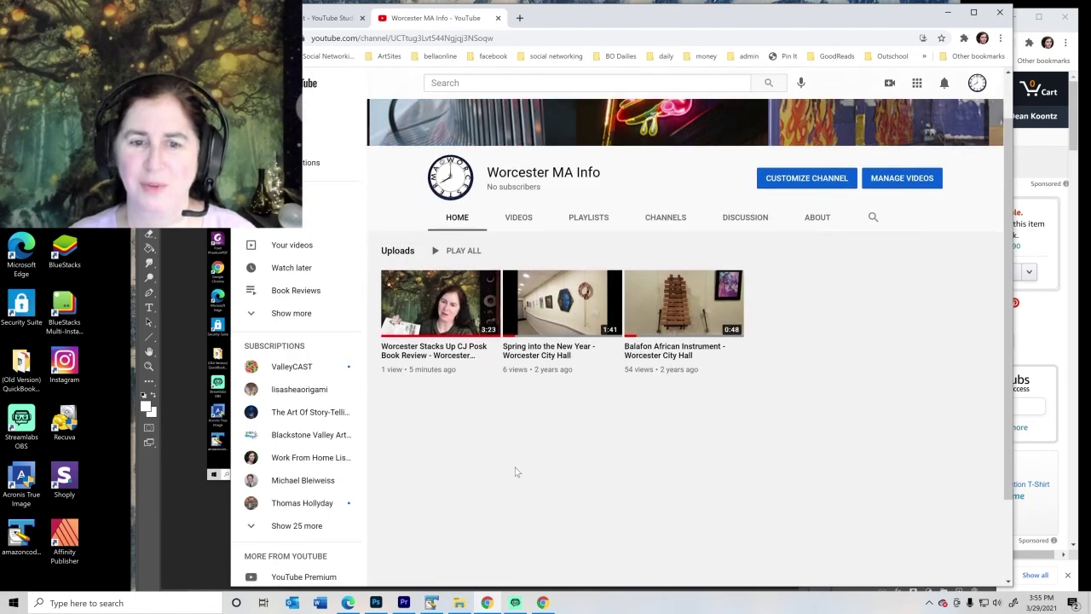
mouse_move(456, 379)
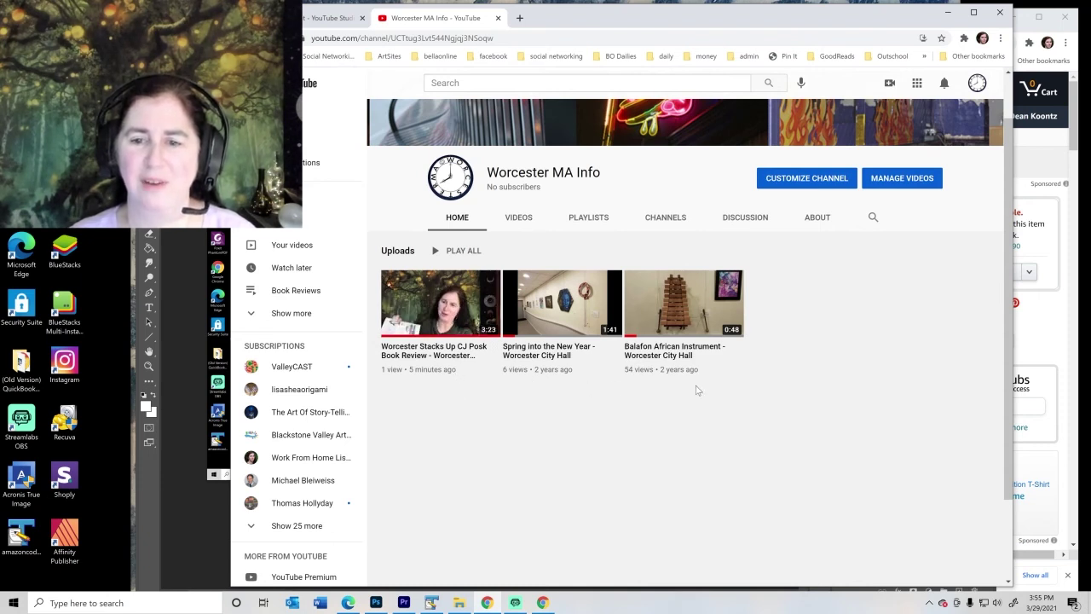
mouse_move(428, 355)
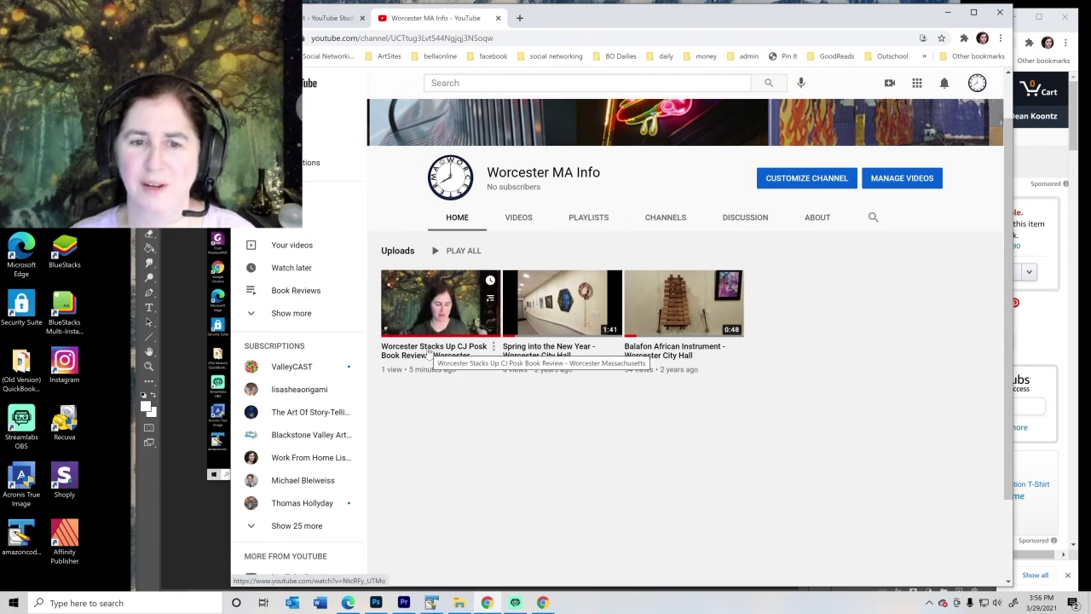
click(429, 353)
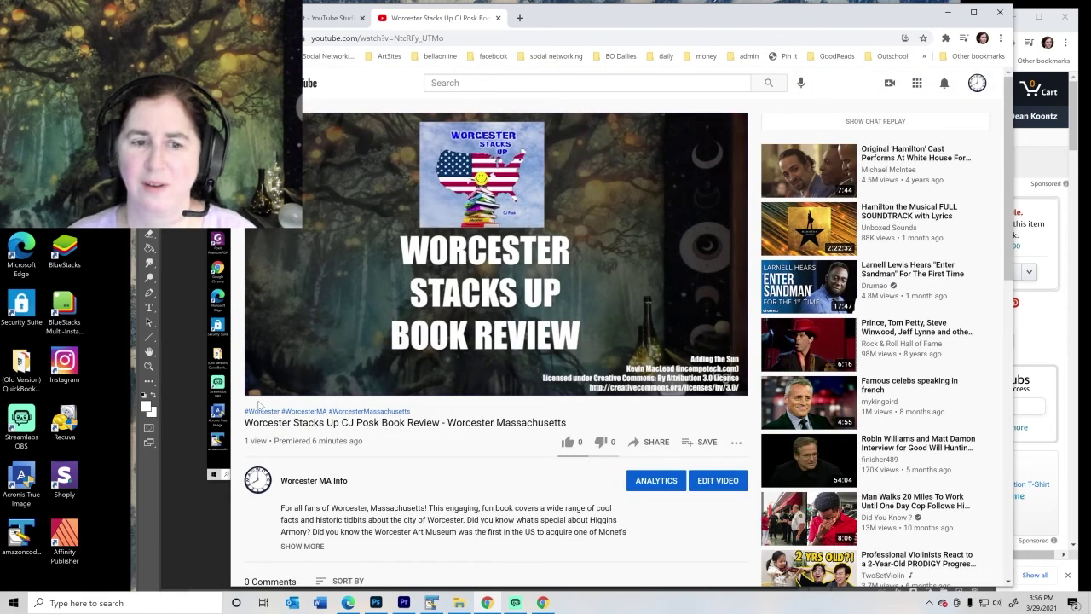
click(264, 385)
Step: Expand the premiered video's full description and look through it down to the comments area
scroll(443, 469, down, 1)
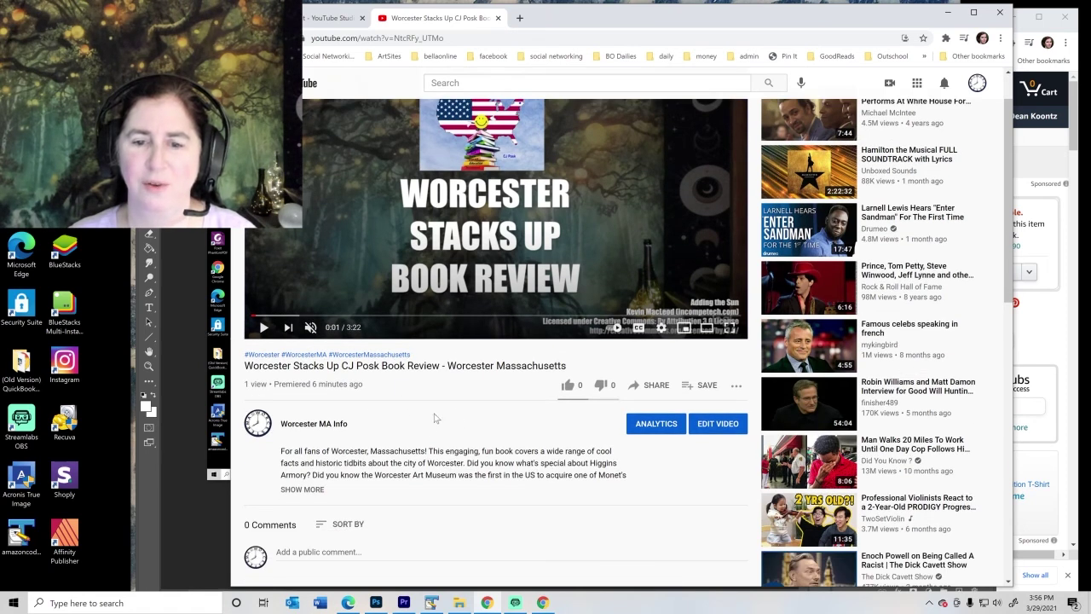
scroll(467, 486, down, 2)
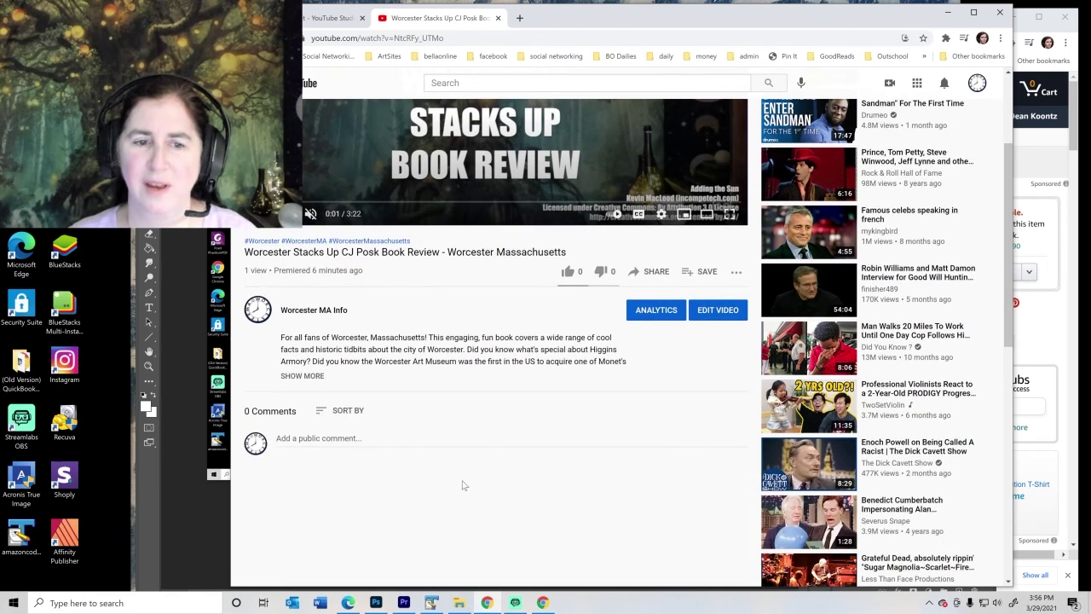
click(305, 377)
scroll(467, 499, down, 4)
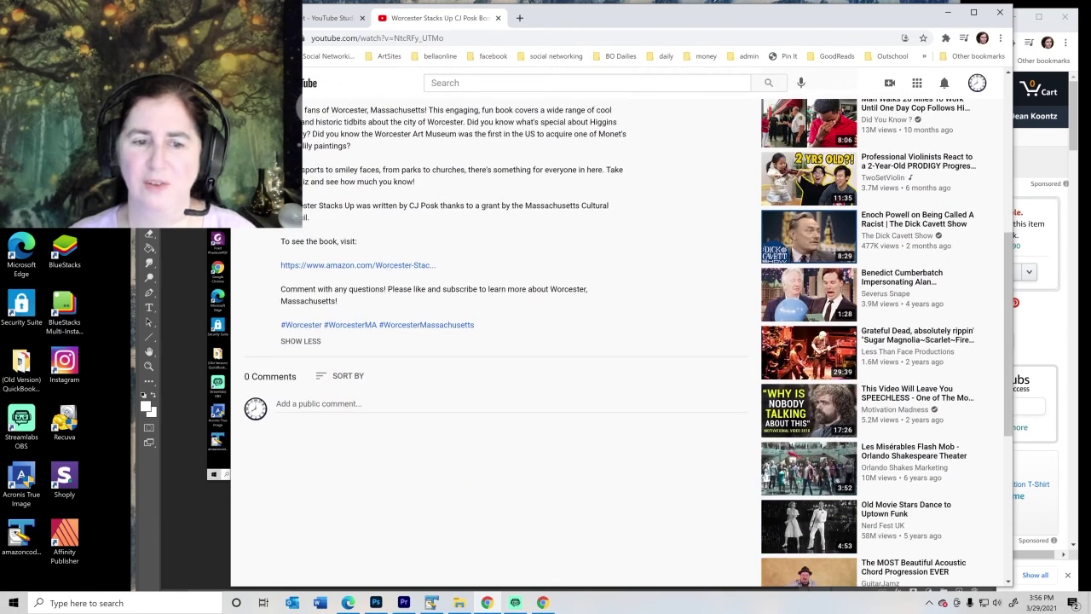
scroll(461, 449, up, 5)
scroll(462, 449, up, 1)
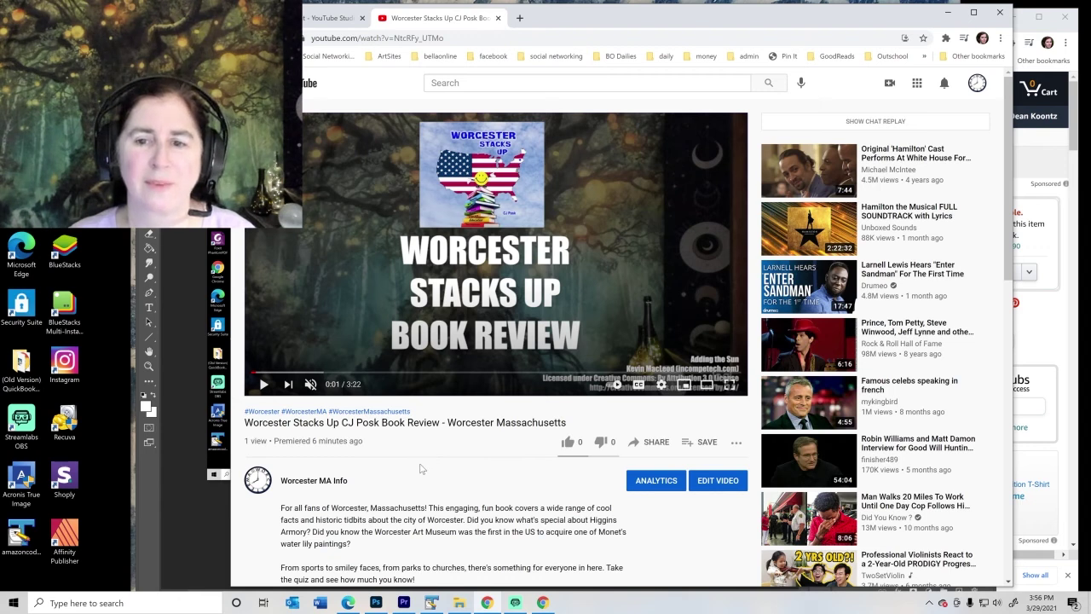
Step: Open the premiered video's details for editing in YouTube Studio and dismiss the tip about the new customized menu
click(721, 481)
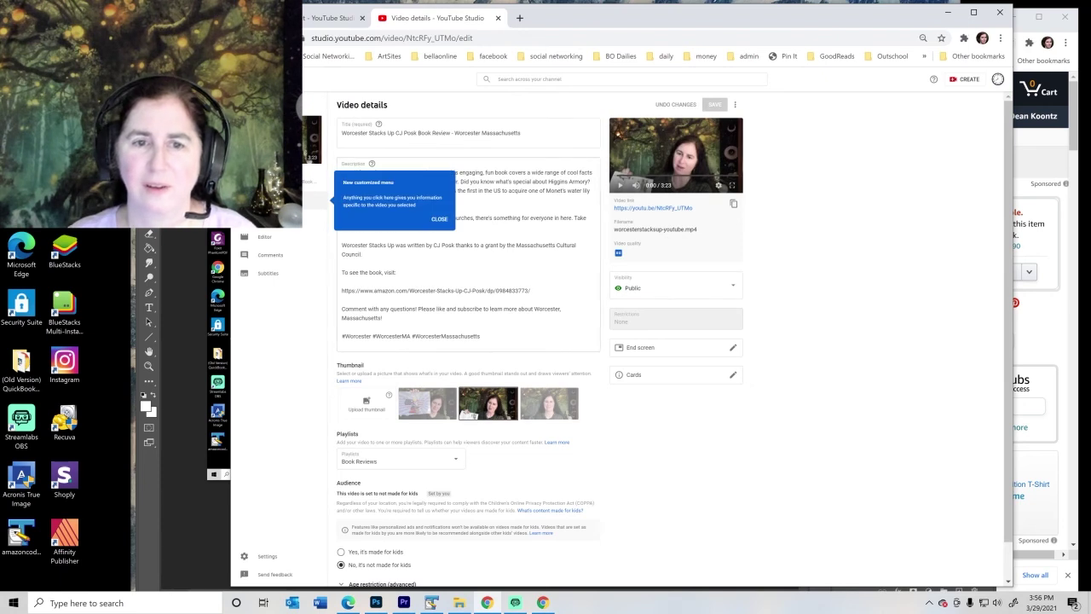
click(439, 219)
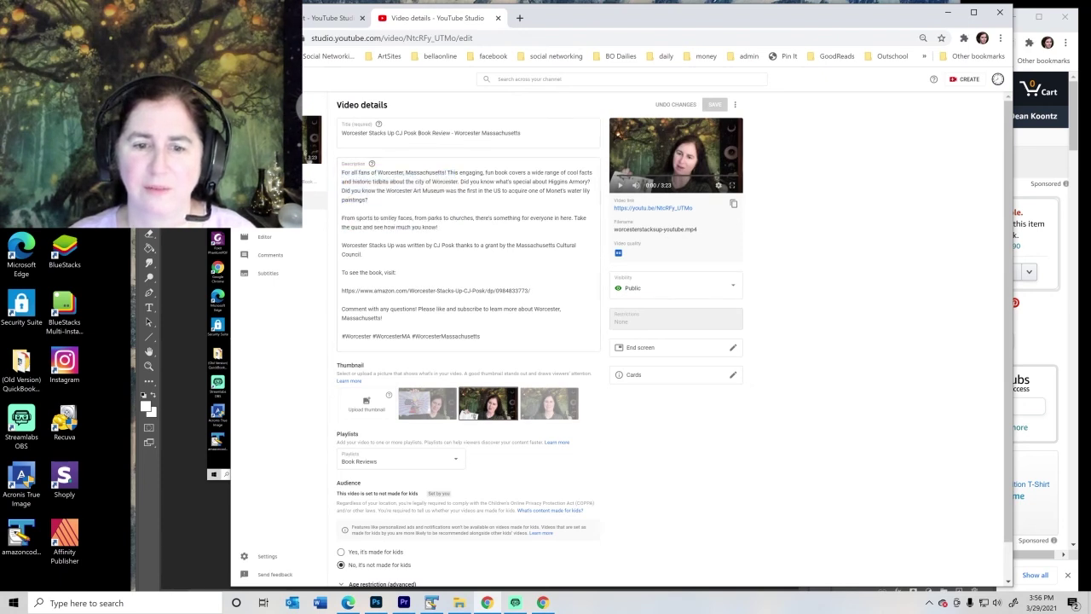
Step: Set the video's thumbnail to the first suggested frame, showing the book held up to the camera, and save the change
click(427, 407)
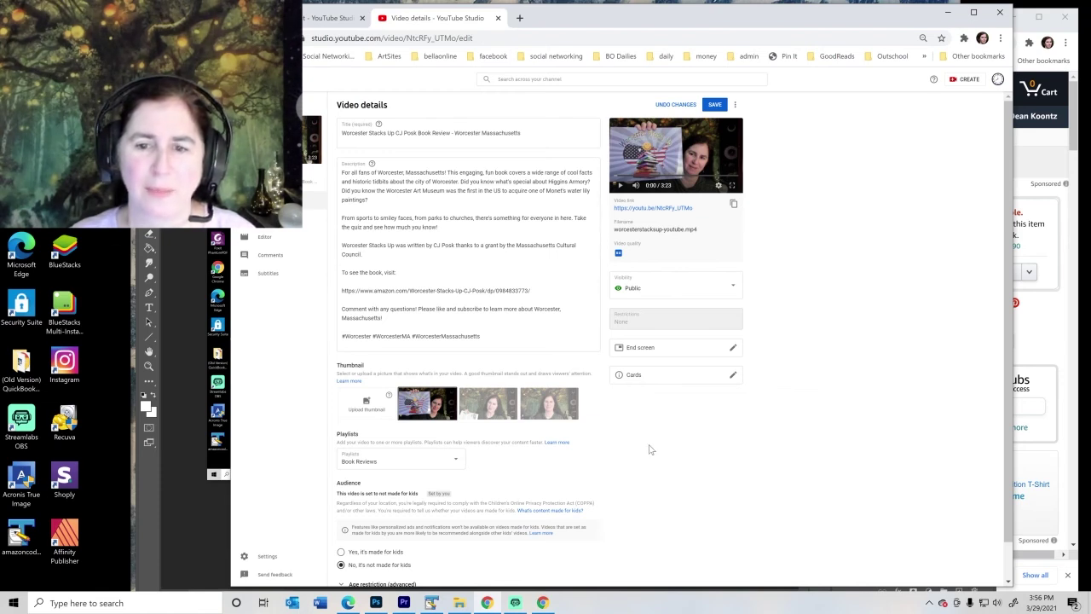
scroll(648, 450, down, 1)
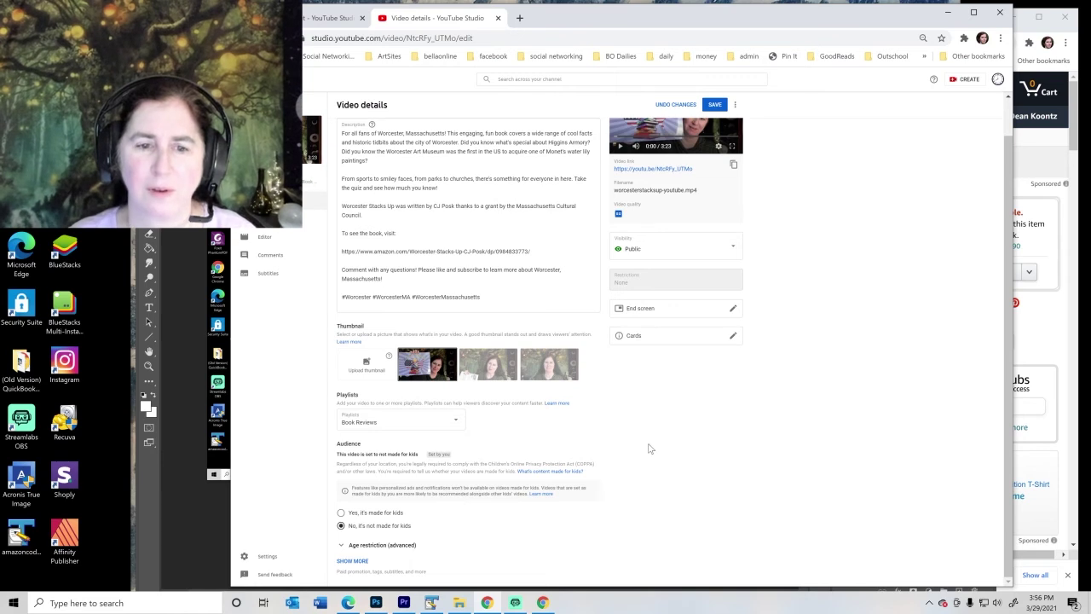
scroll(649, 450, up, 1)
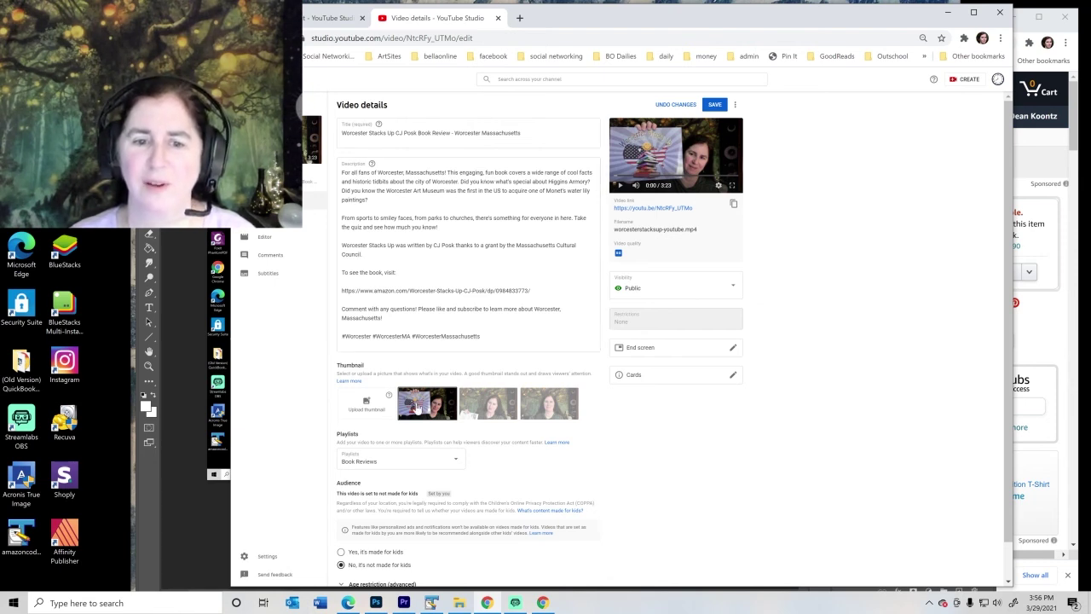
click(715, 106)
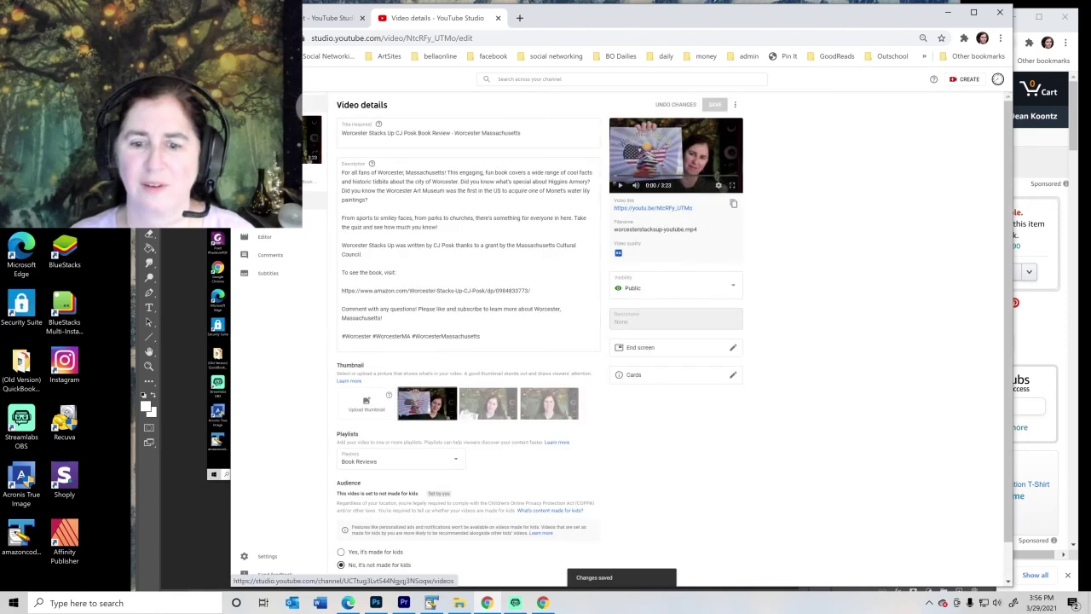
Step: Go from the video details to the Worcester MA Info channel's public page and open its layout customization
click(266, 104)
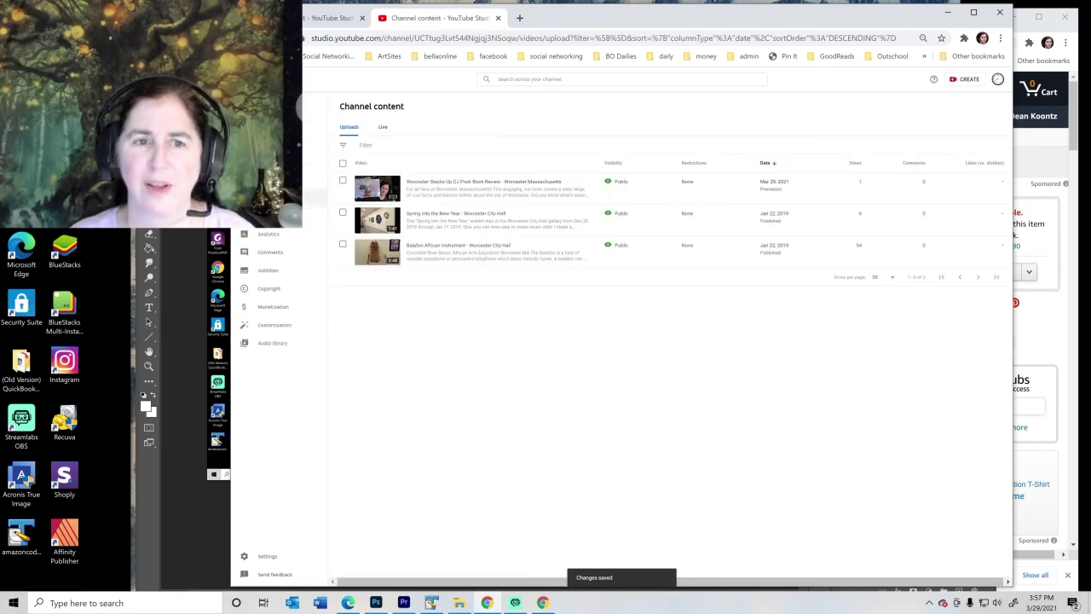
click(278, 126)
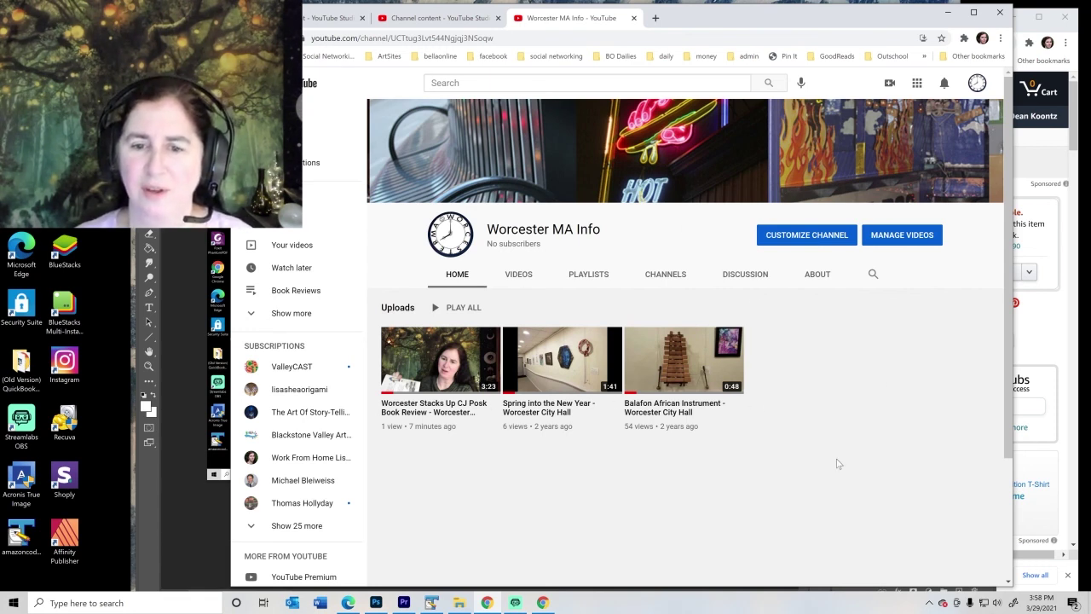
click(801, 238)
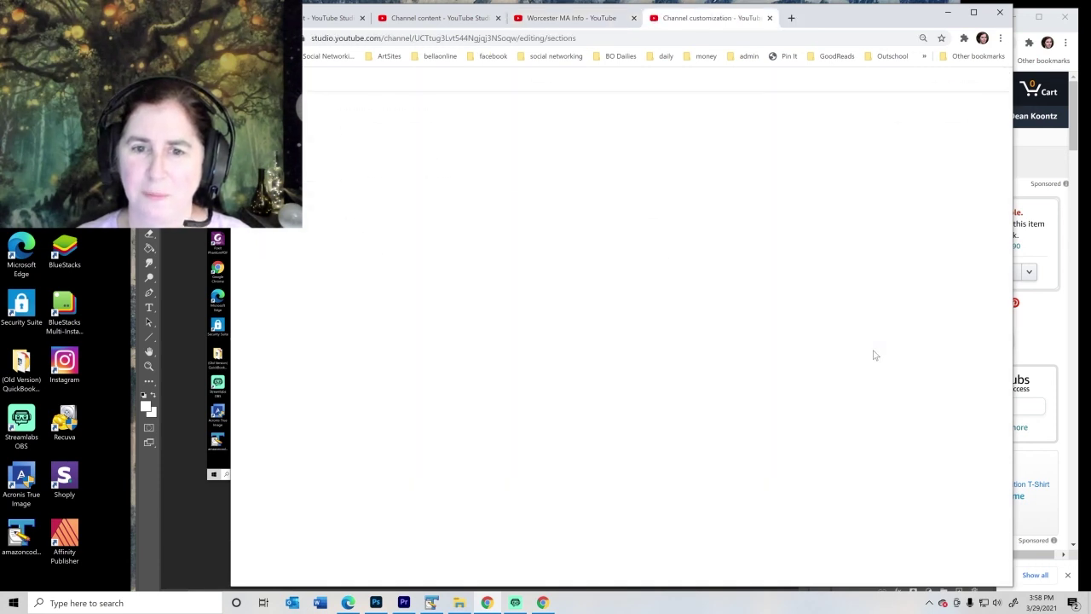
Step: Add two single-playlist sections to the channel homepage layout, Worcester City Hall Art followed by Book Reviews
click(653, 258)
click(658, 363)
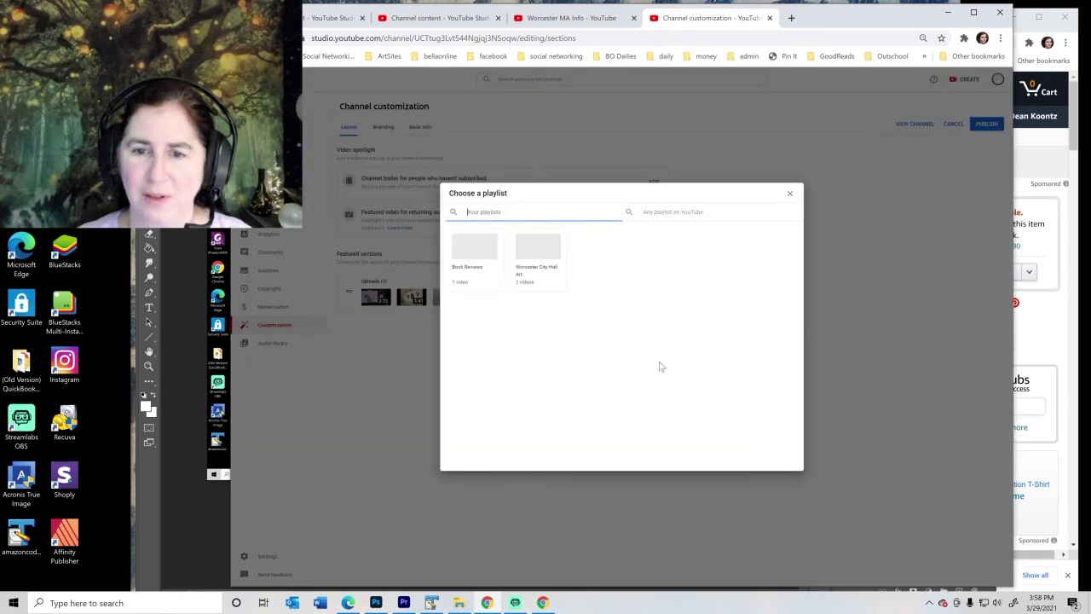
click(538, 254)
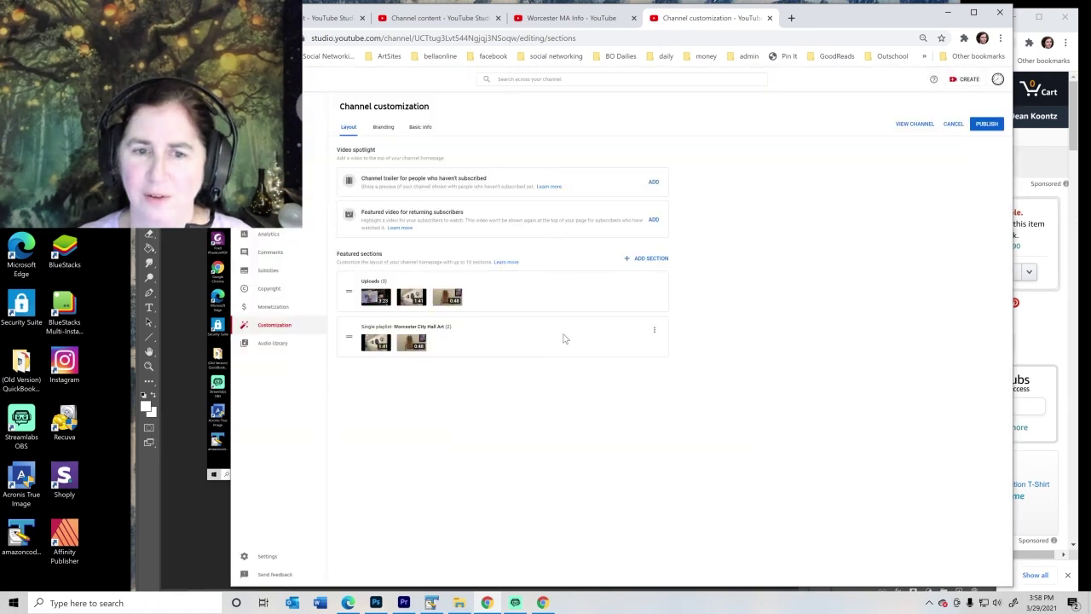
click(653, 259)
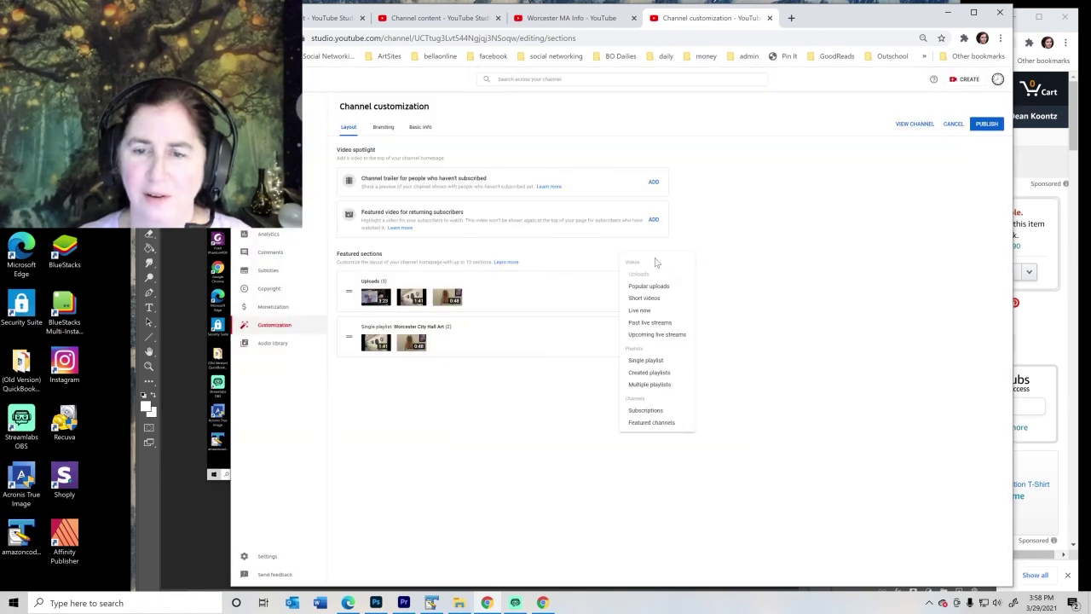
click(644, 363)
click(491, 254)
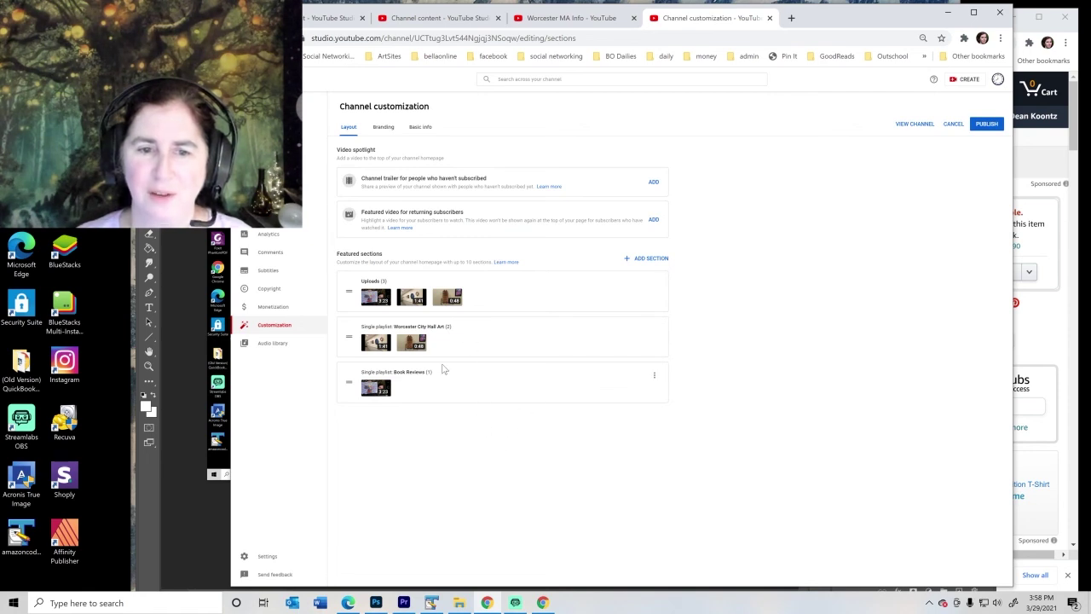
Step: Move the Uploads section below both playlist sections, publish the channel layout, and close the customization page
drag(347, 295, 350, 384)
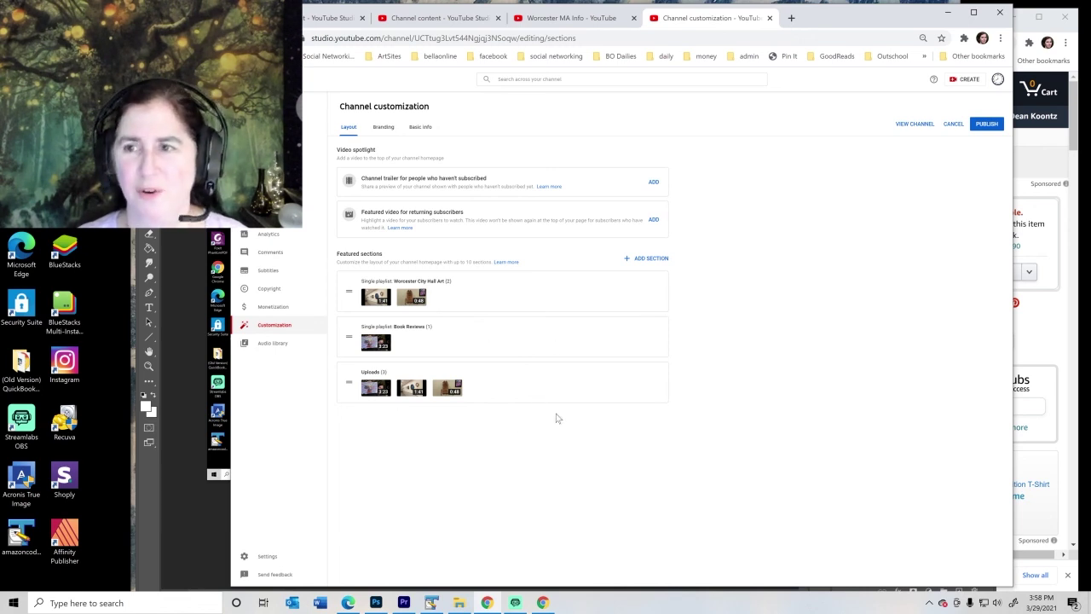
click(988, 124)
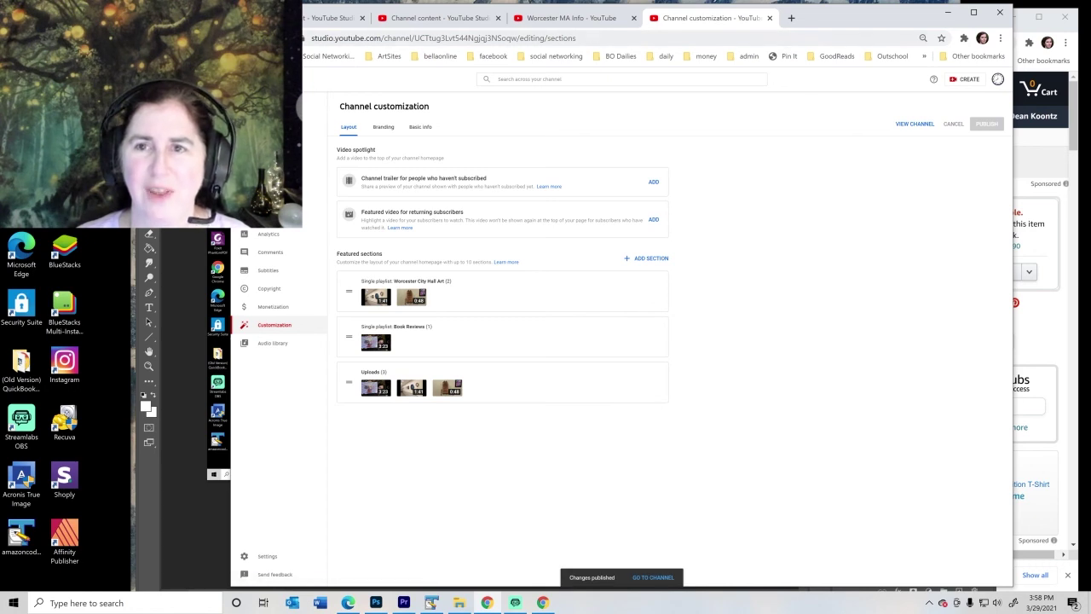
click(770, 17)
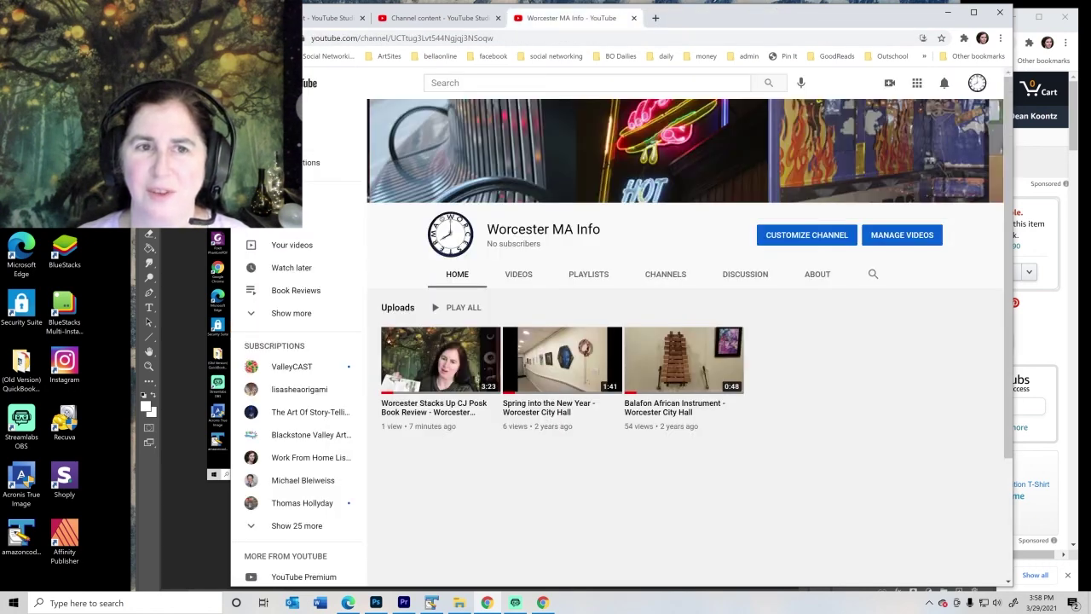